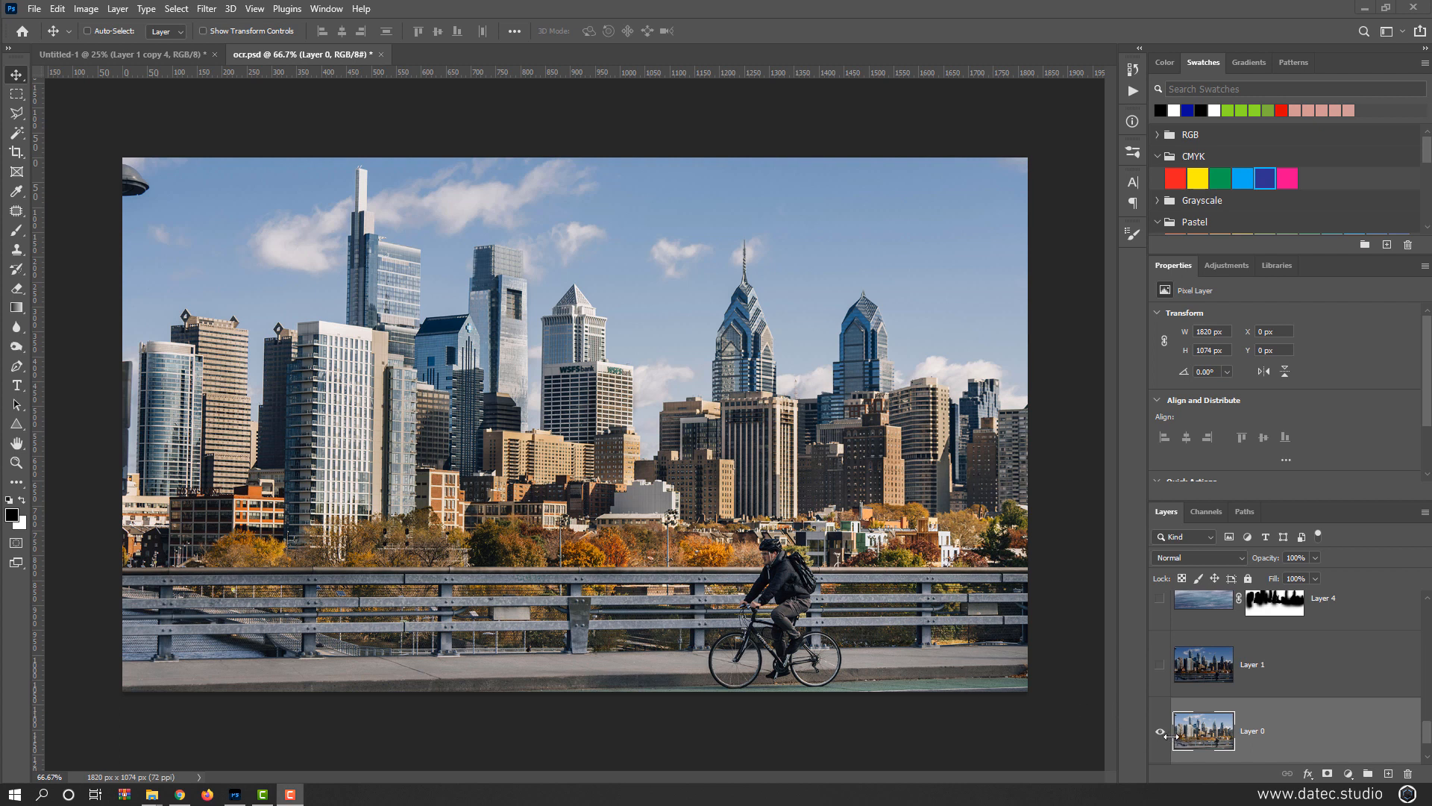
- Compare Layer 0 alone with the full rain composite, and turn on Layer 1, Layer 4 and Layer 5 one by one
{"action": "left_click", "coordinate": [1160, 733], "text": "alt"}
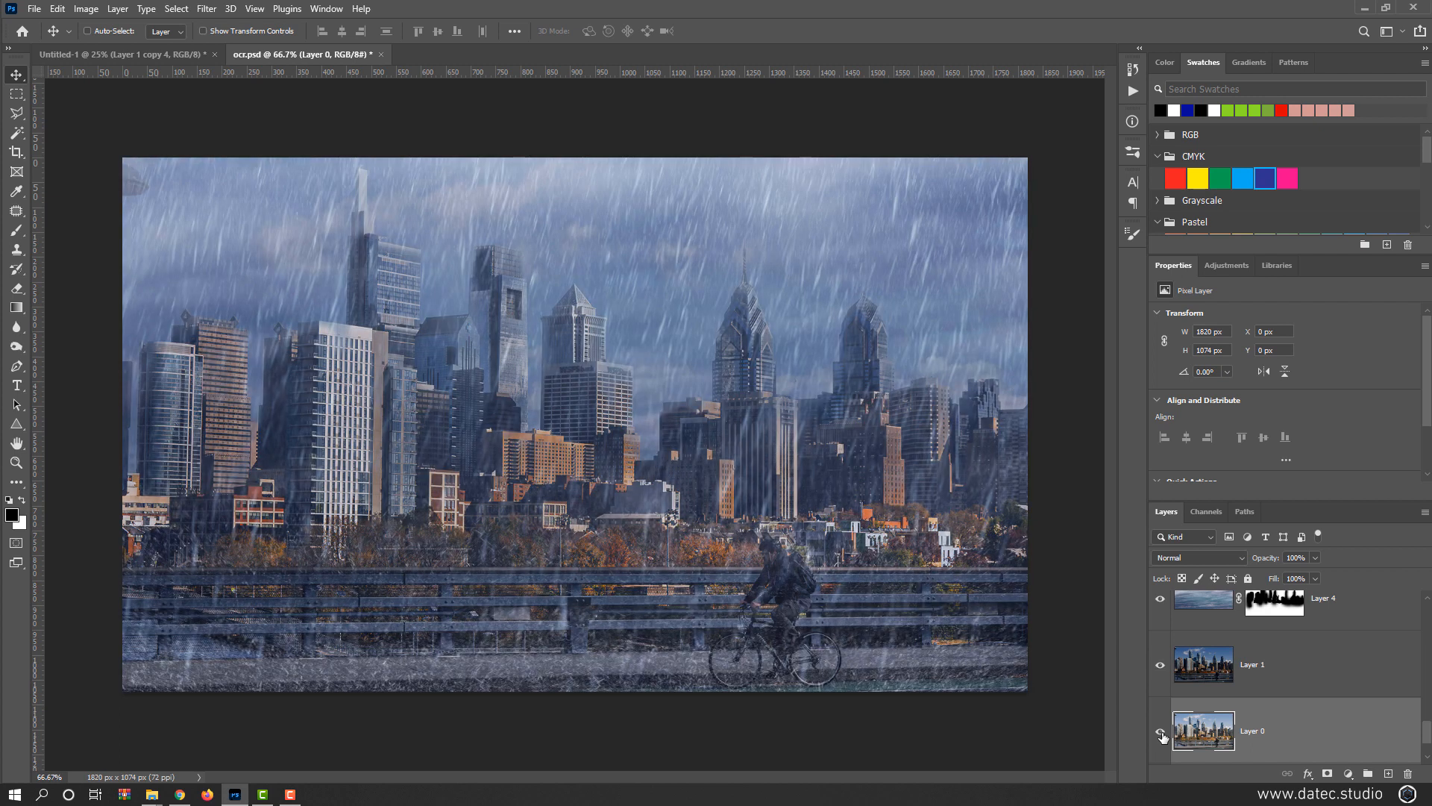
{"action": "left_click", "coordinate": [1160, 733], "text": "alt"}
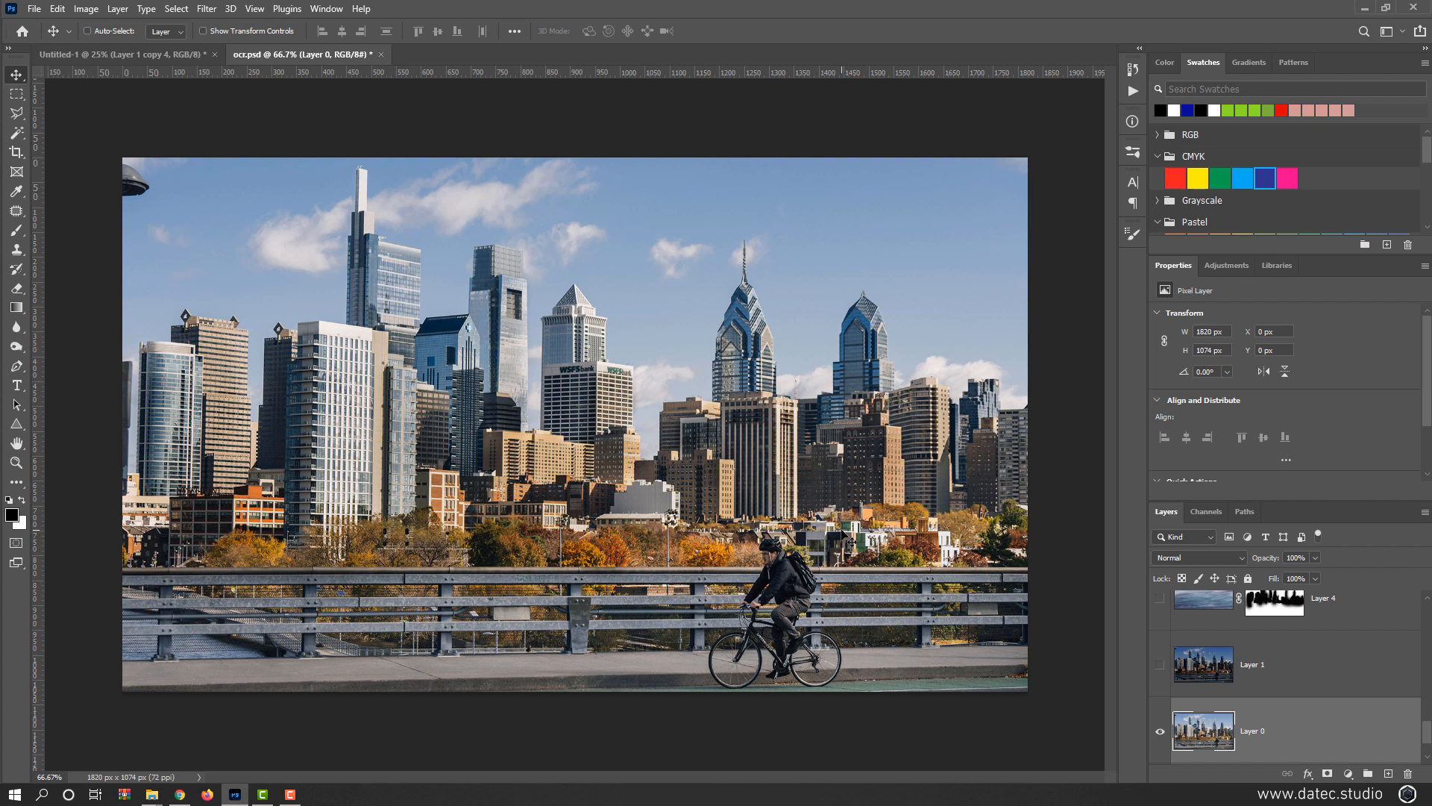
{"action": "left_click", "coordinate": [1158, 665]}
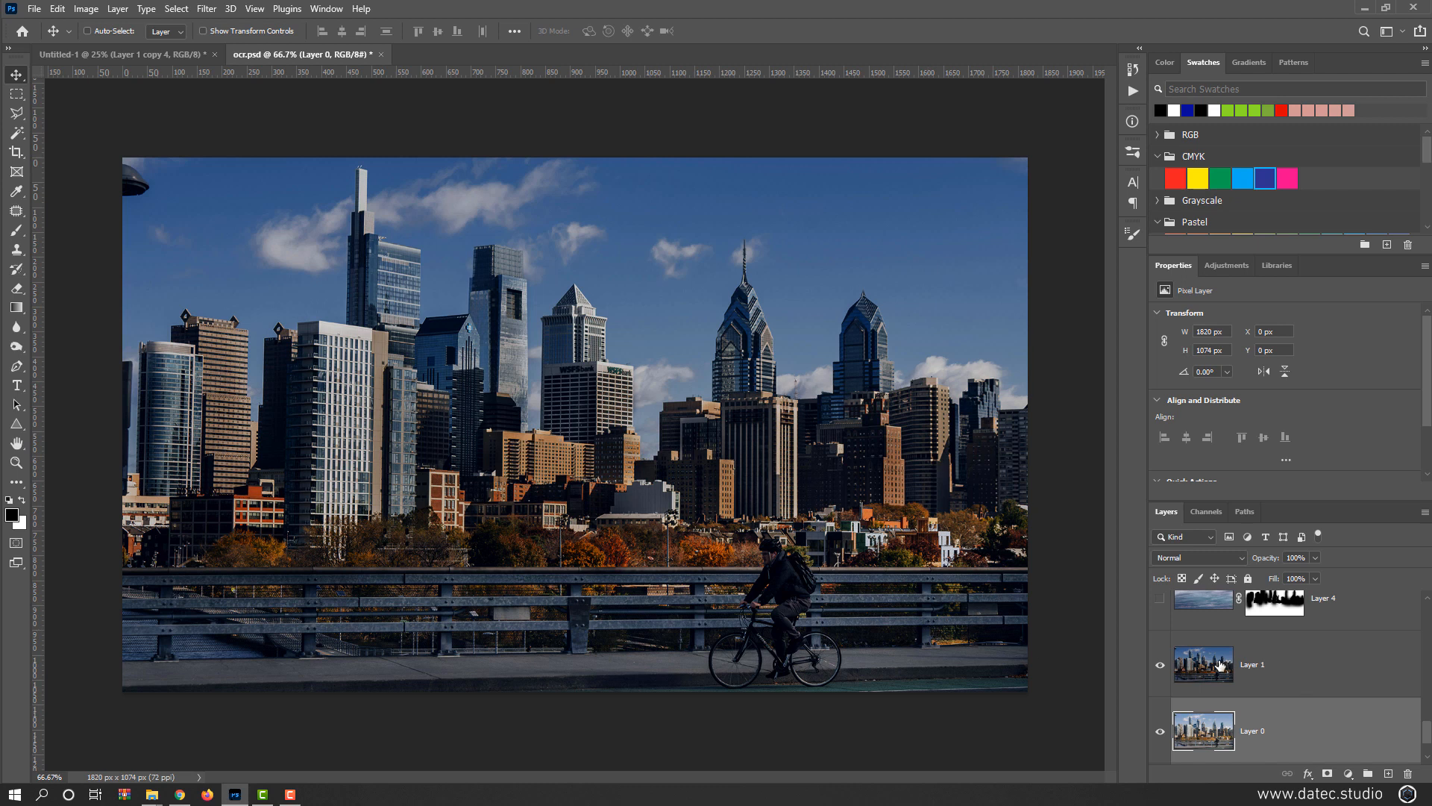
{"action": "scroll", "coordinate": [1220, 664], "scroll_direction": "up", "scroll_amount": 1}
{"action": "left_click", "coordinate": [1161, 643]}
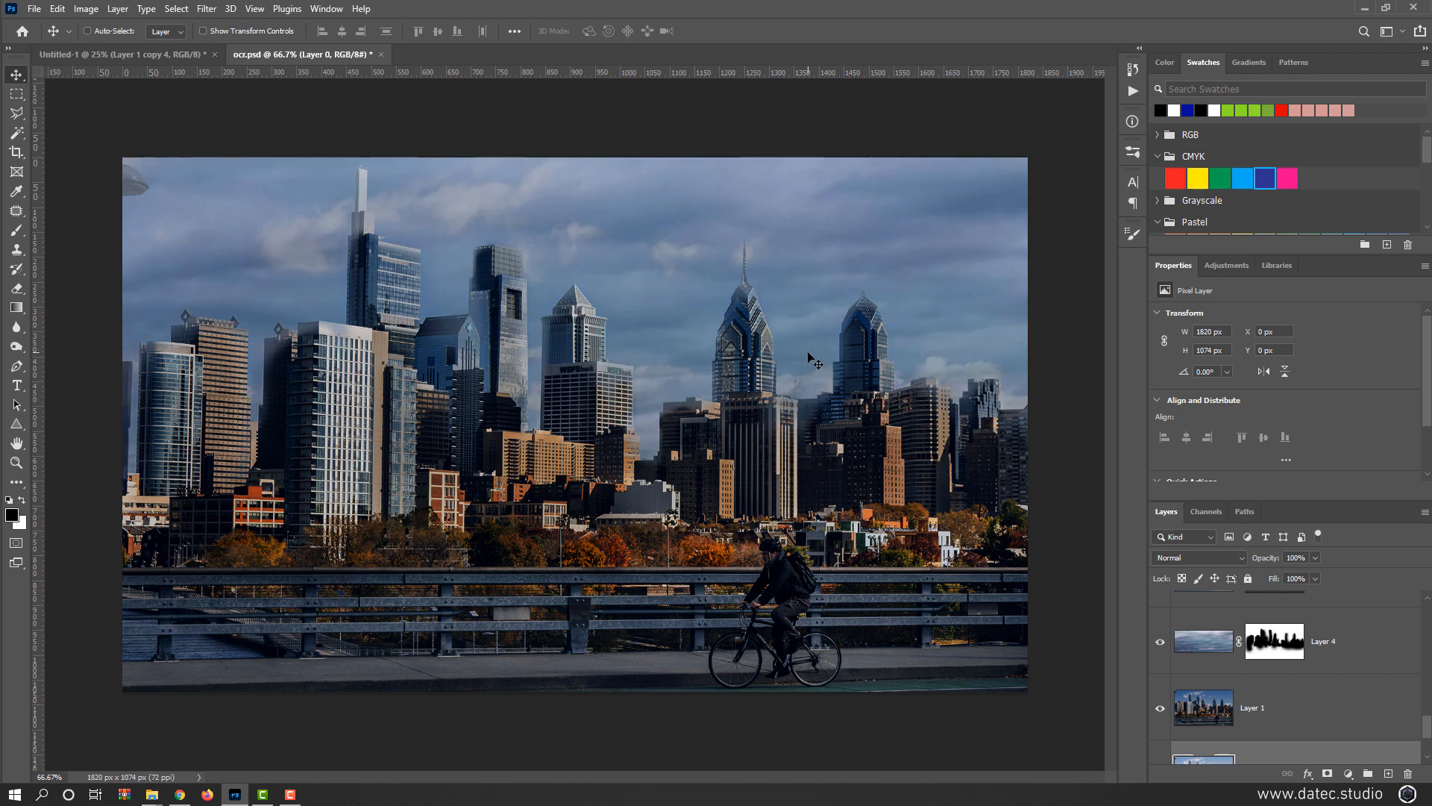
{"action": "scroll", "coordinate": [1163, 609], "scroll_direction": "up", "scroll_amount": 1}
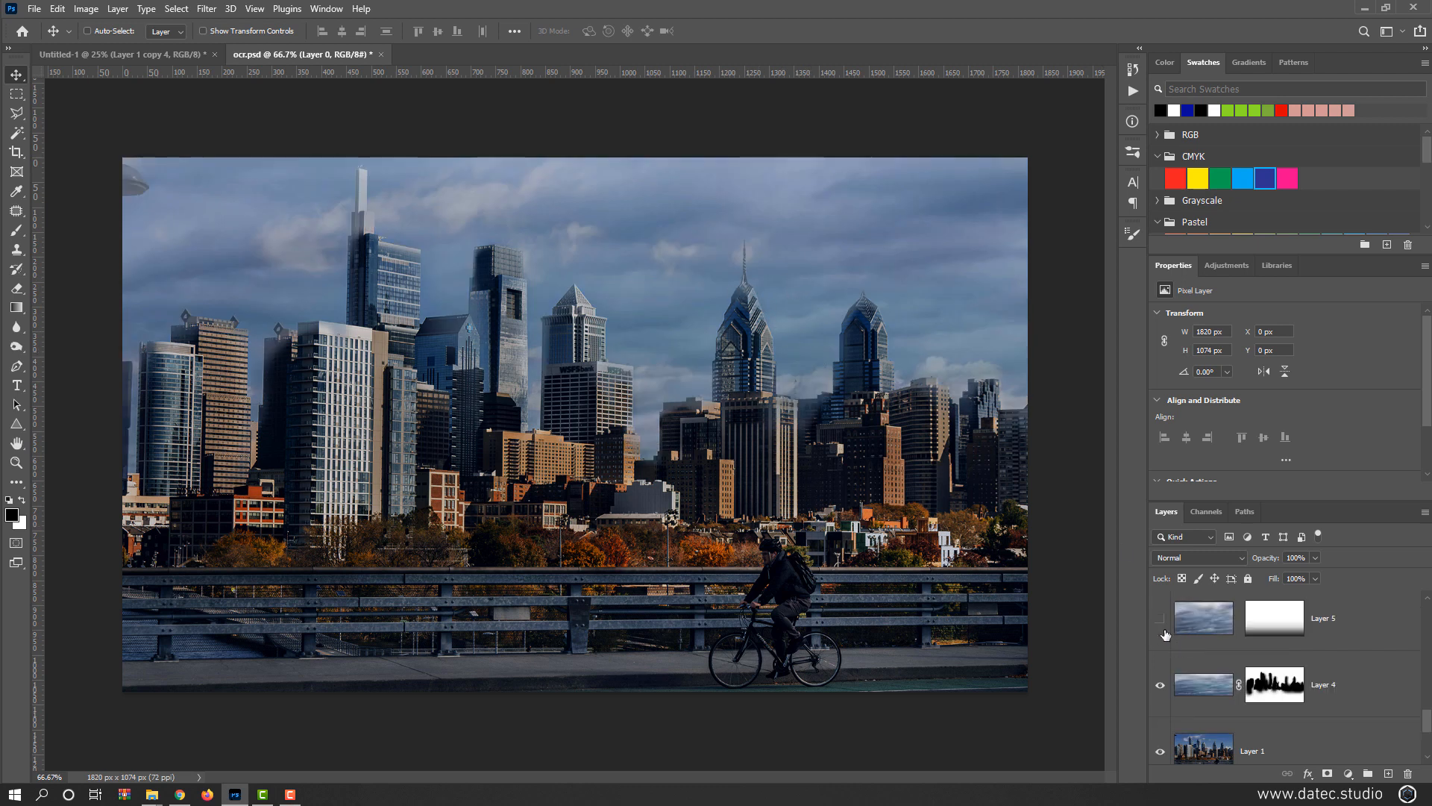
{"action": "left_click", "coordinate": [1160, 618]}
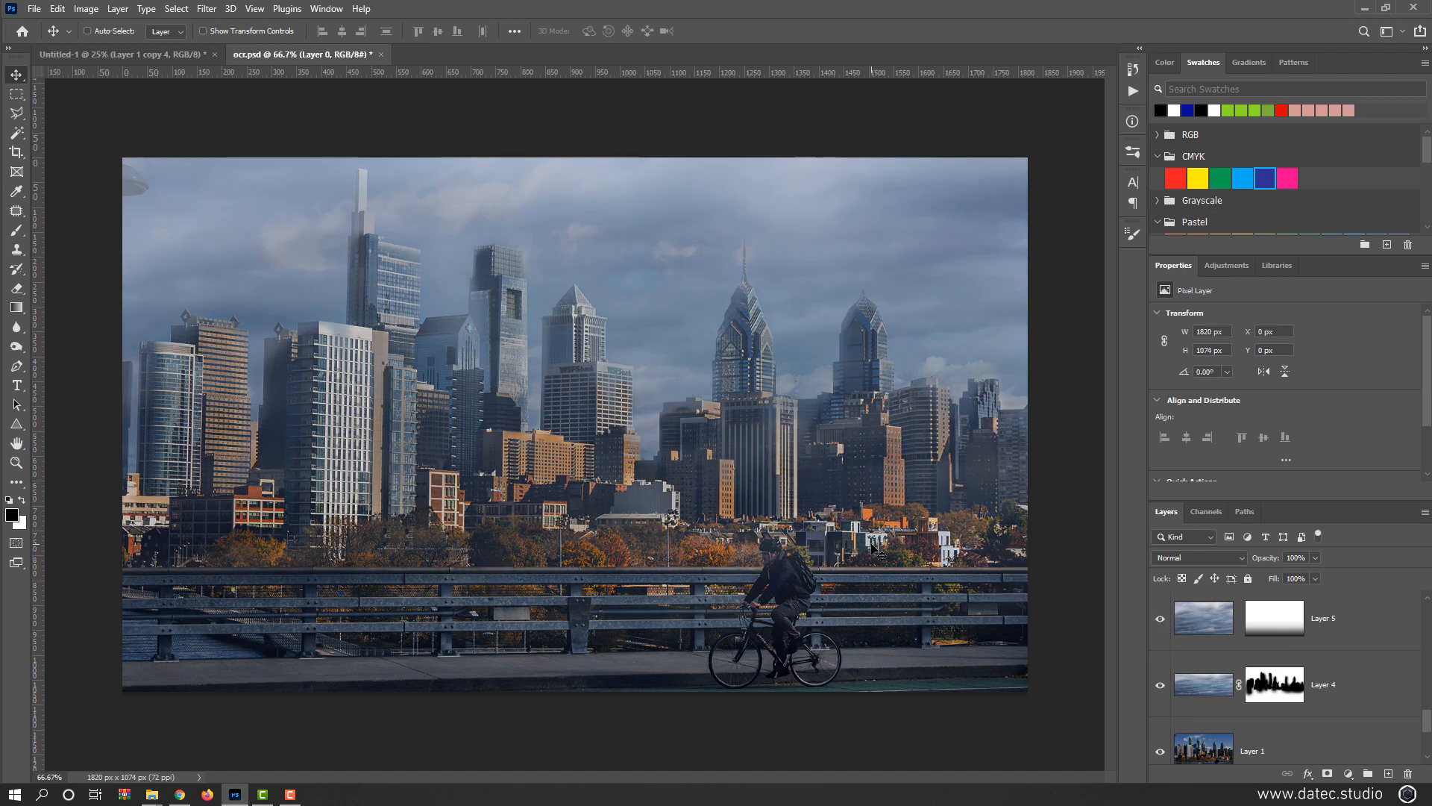
- Turn on the rain smart objects Layer 1 copy 4 and Layer 1 copy 5, plus the ground-rain layer above them
{"action": "scroll", "coordinate": [1201, 649], "scroll_direction": "up", "scroll_amount": 2}
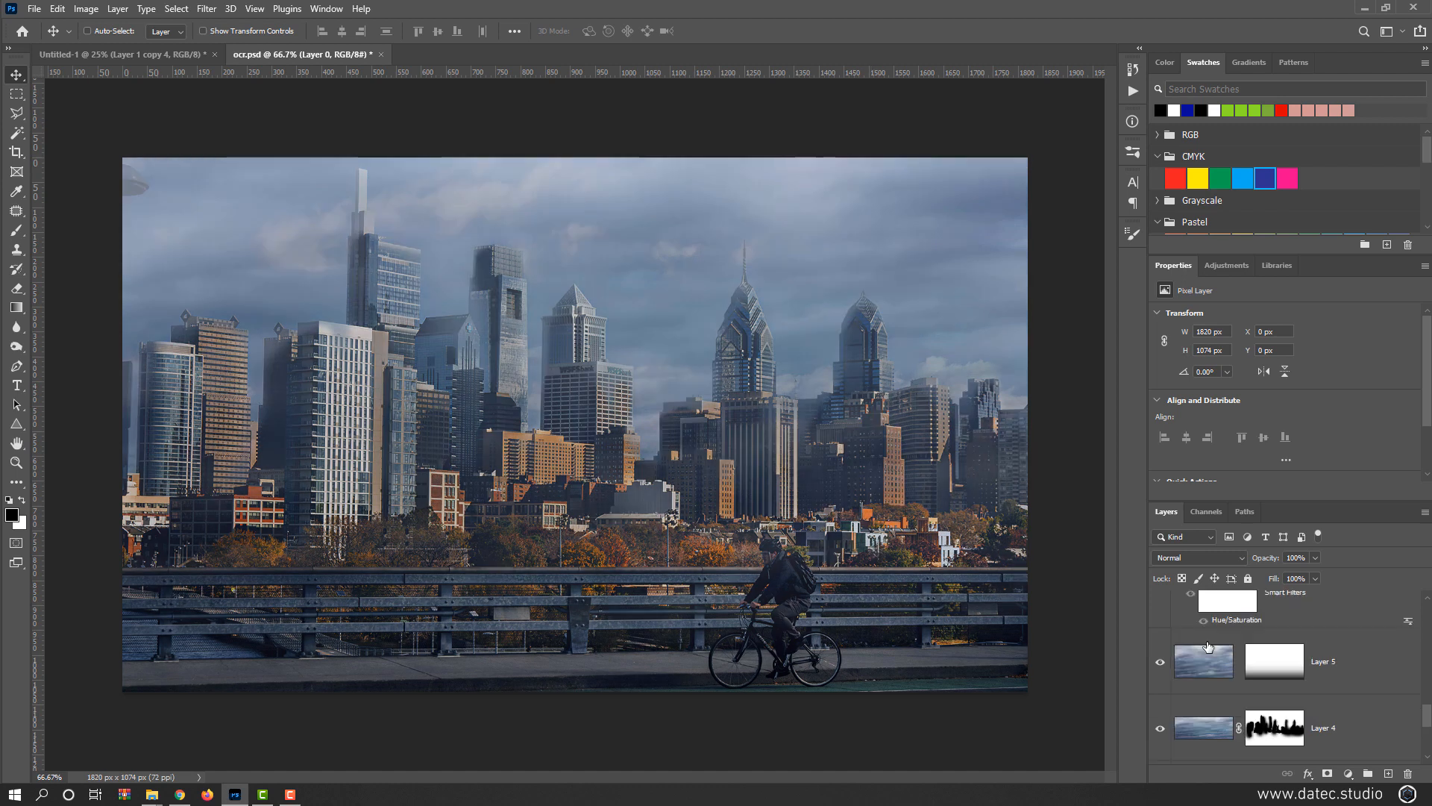
{"action": "scroll", "coordinate": [1162, 641], "scroll_direction": "up", "scroll_amount": 1}
{"action": "left_click", "coordinate": [1161, 630]}
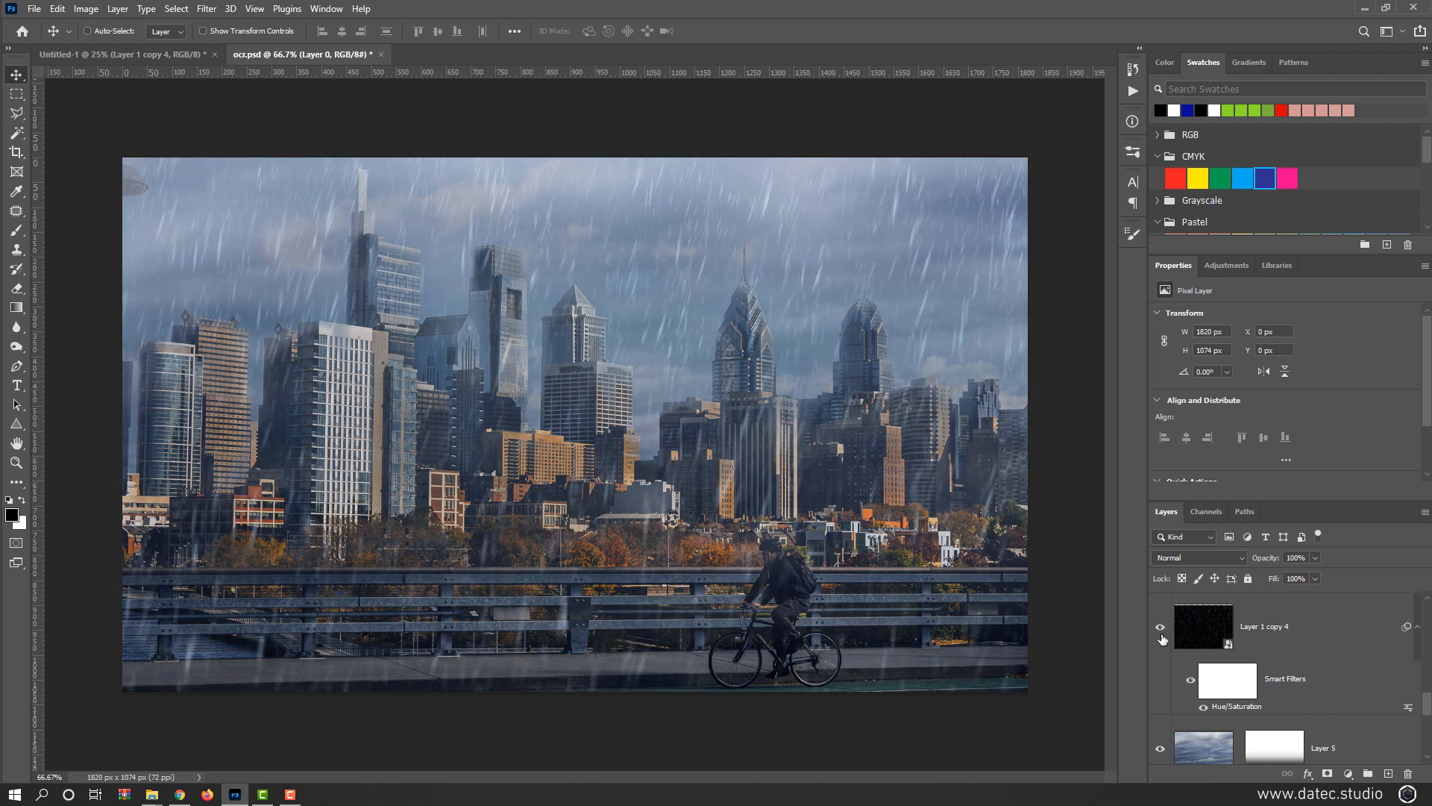
{"action": "scroll", "coordinate": [1160, 642], "scroll_direction": "up", "scroll_amount": 1}
{"action": "scroll", "coordinate": [1162, 660], "scroll_direction": "up", "scroll_amount": 1}
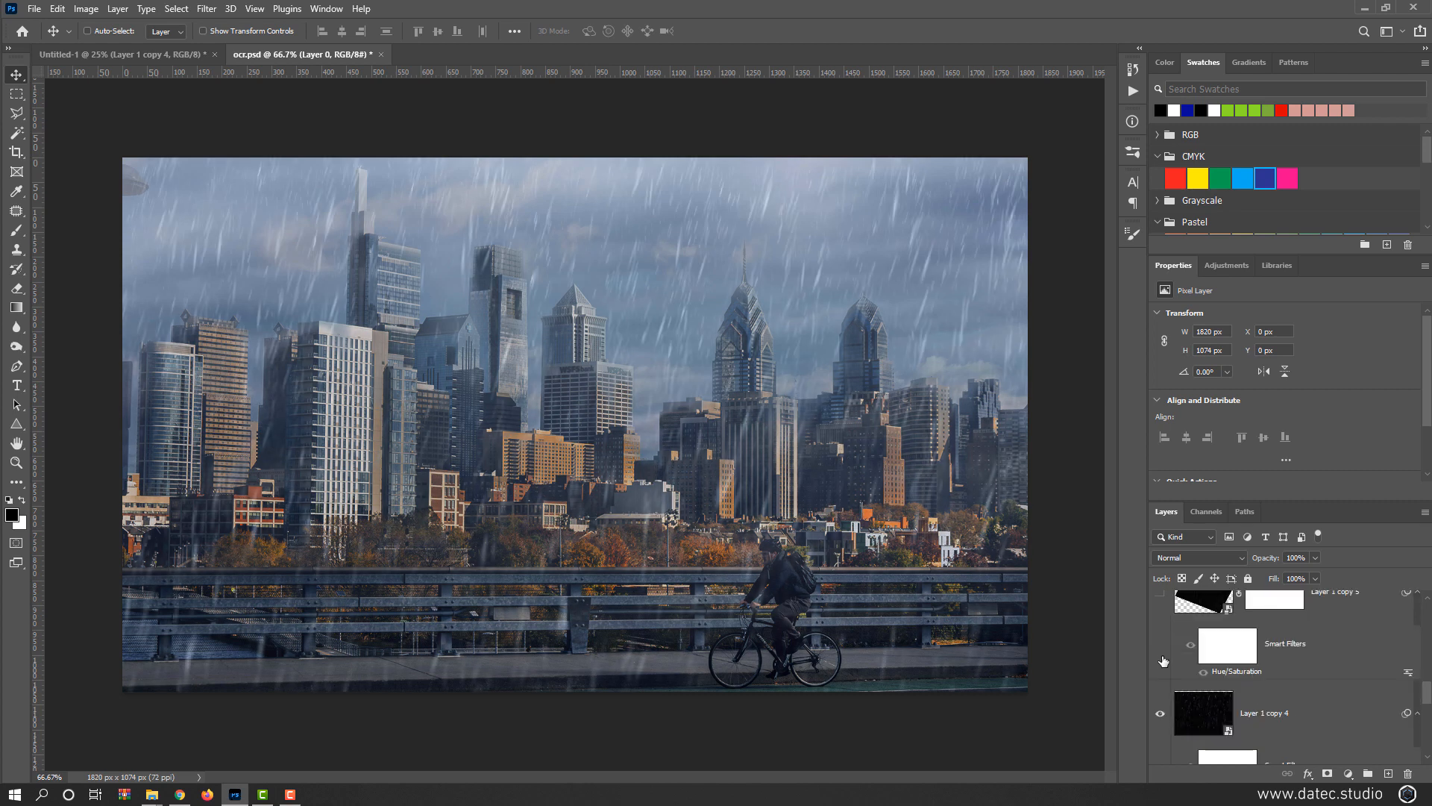
{"action": "left_click", "coordinate": [1160, 596]}
{"action": "scroll", "coordinate": [1160, 619], "scroll_direction": "up", "scroll_amount": 1}
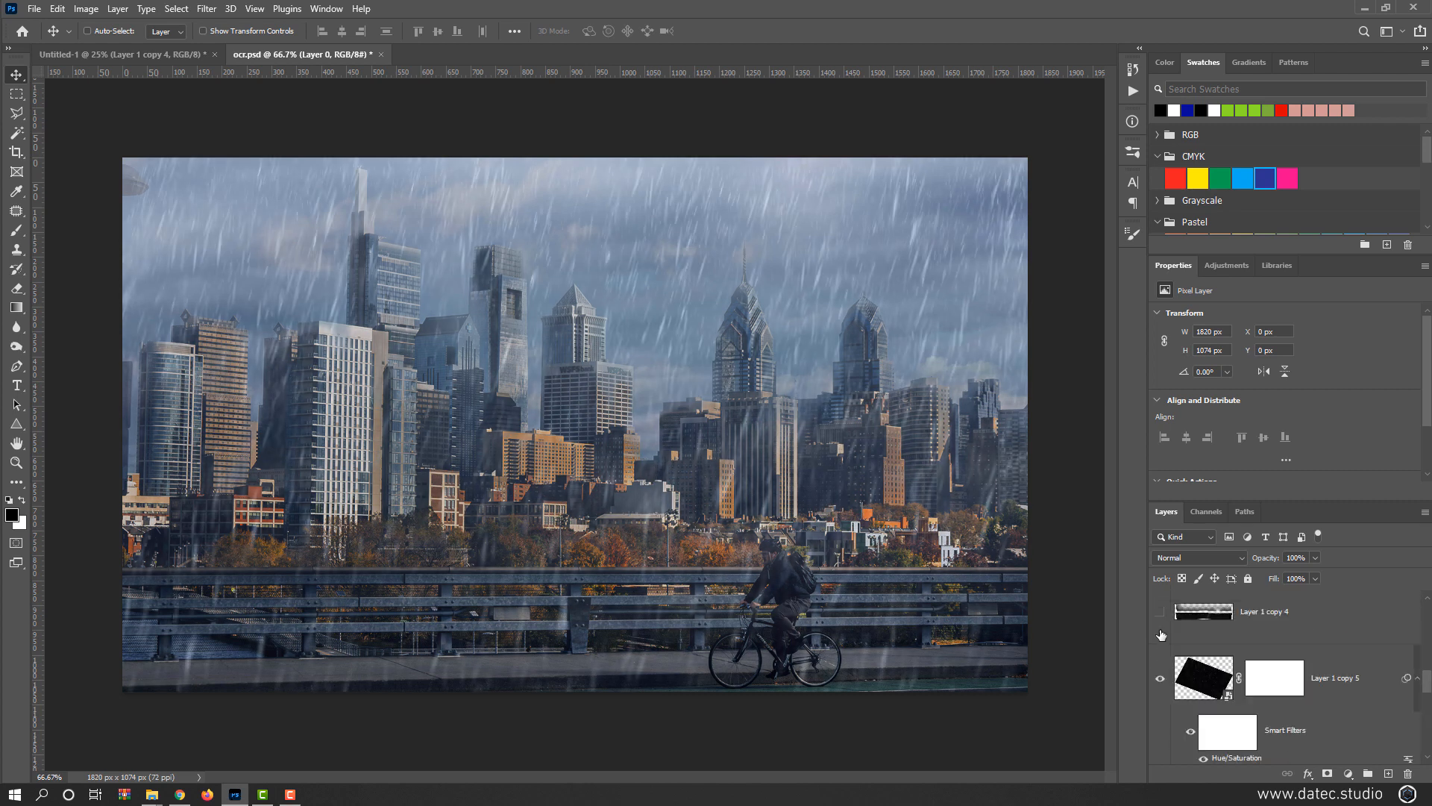
{"action": "left_click", "coordinate": [1163, 625]}
- Turn on Layer 3, its copies and Layer 2 one after another to review the ground splashes
{"action": "scroll", "coordinate": [1163, 628], "scroll_direction": "up", "scroll_amount": 1}
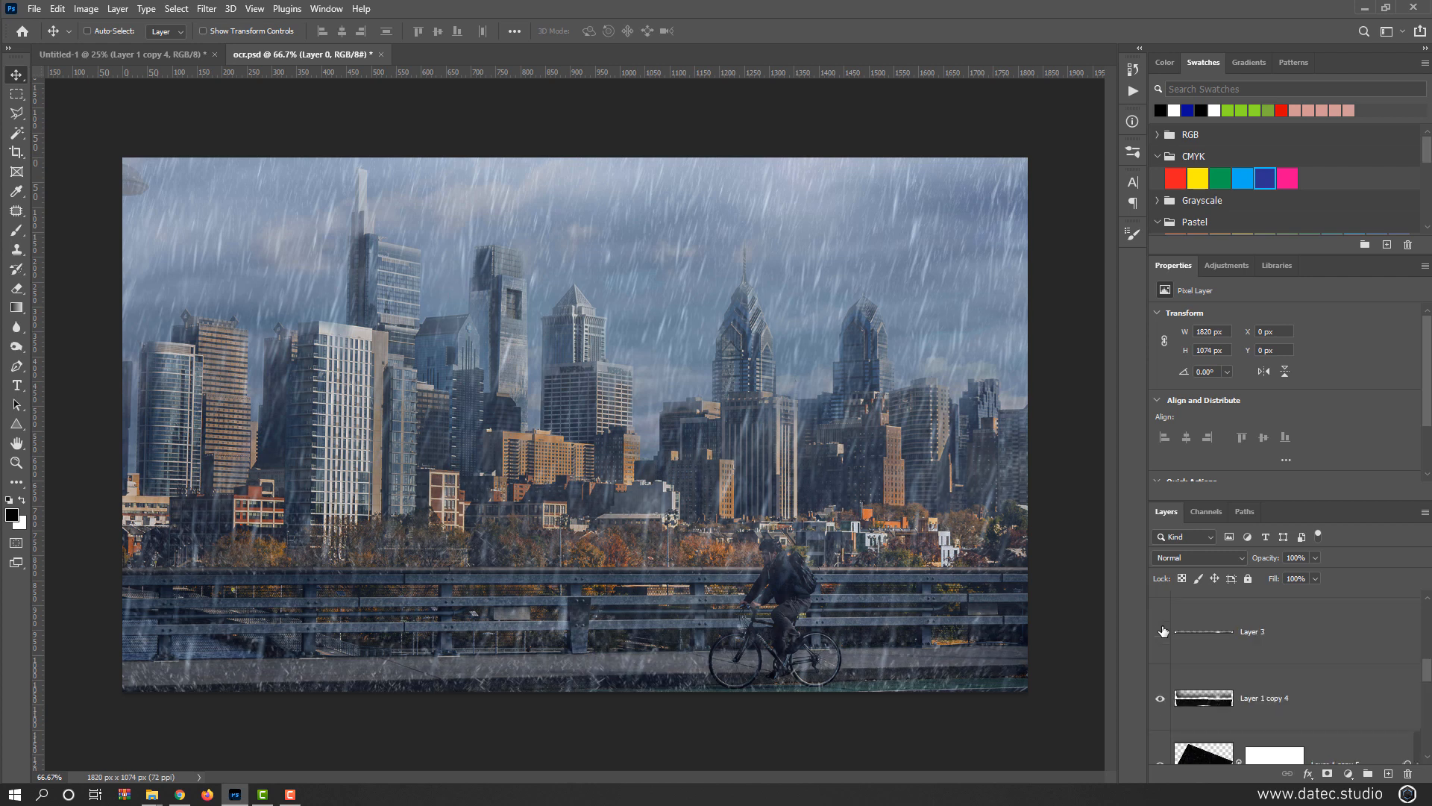
{"action": "left_click", "coordinate": [1160, 634]}
{"action": "scroll", "coordinate": [1160, 634], "scroll_direction": "up", "scroll_amount": 1}
{"action": "left_click", "coordinate": [1160, 633]}
{"action": "scroll", "coordinate": [1160, 636], "scroll_direction": "up", "scroll_amount": 1}
{"action": "left_click", "coordinate": [1159, 637]}
{"action": "scroll", "coordinate": [1160, 636], "scroll_direction": "up", "scroll_amount": 1}
{"action": "left_click", "coordinate": [1161, 637]}
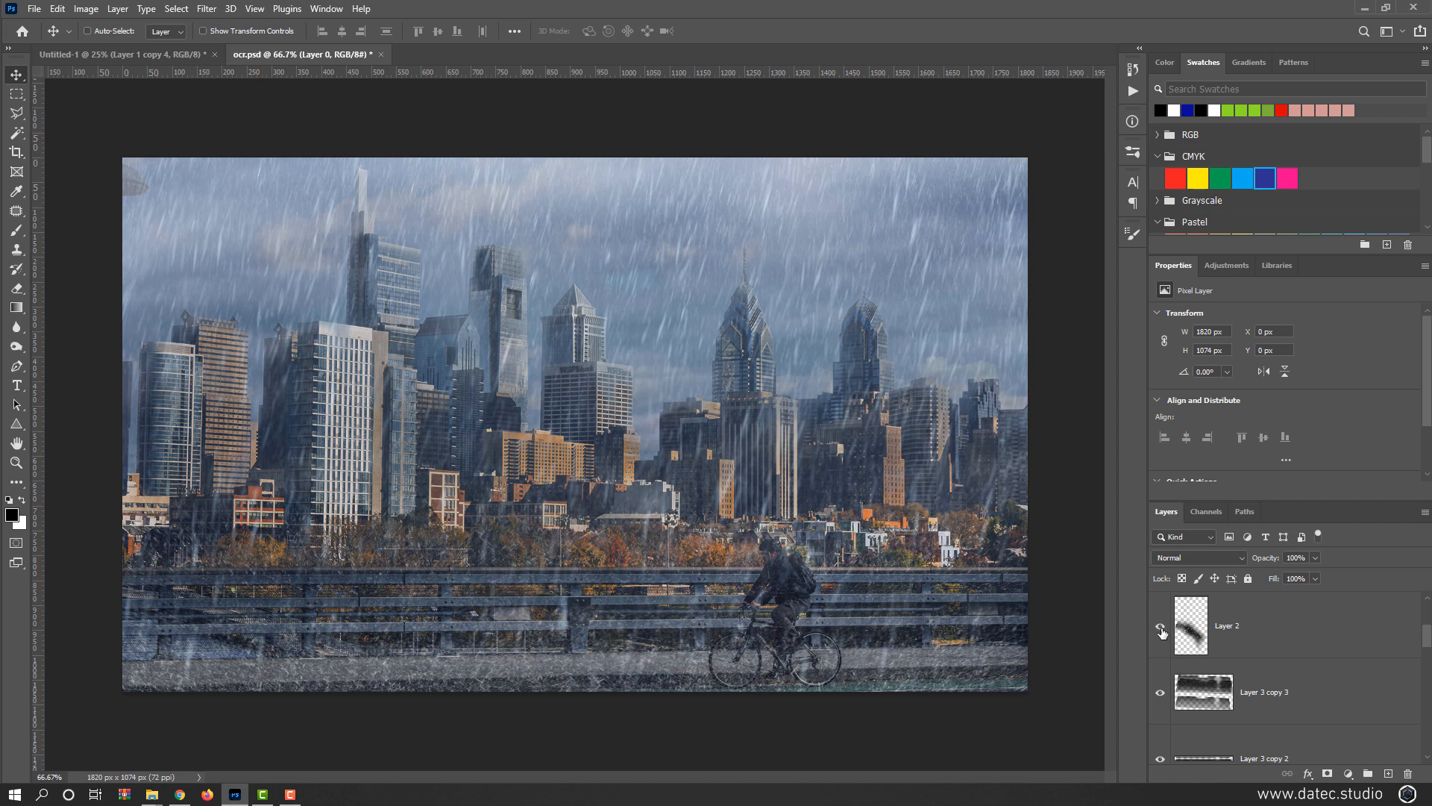
- Turn on Layer 2 copy, Layer 2 copy 2 and the blue Color Fill 1 layer to review the finished composite
{"action": "scroll", "coordinate": [1162, 642], "scroll_direction": "up", "scroll_amount": 1}
{"action": "scroll", "coordinate": [1172, 643], "scroll_direction": "up", "scroll_amount": 1}
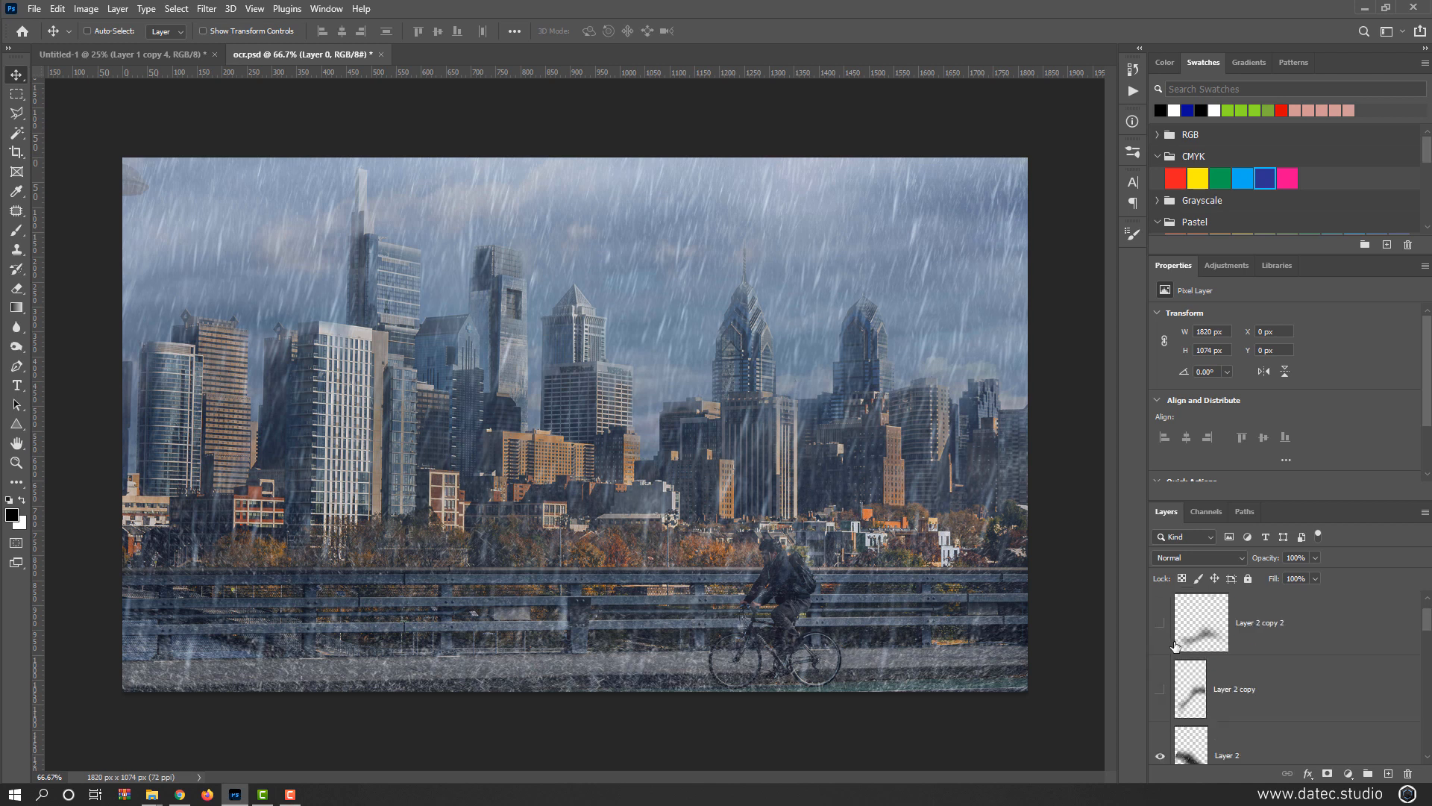
{"action": "left_click", "coordinate": [1160, 690]}
{"action": "left_click", "coordinate": [1160, 626]}
{"action": "scroll", "coordinate": [1163, 631], "scroll_direction": "up", "scroll_amount": 1}
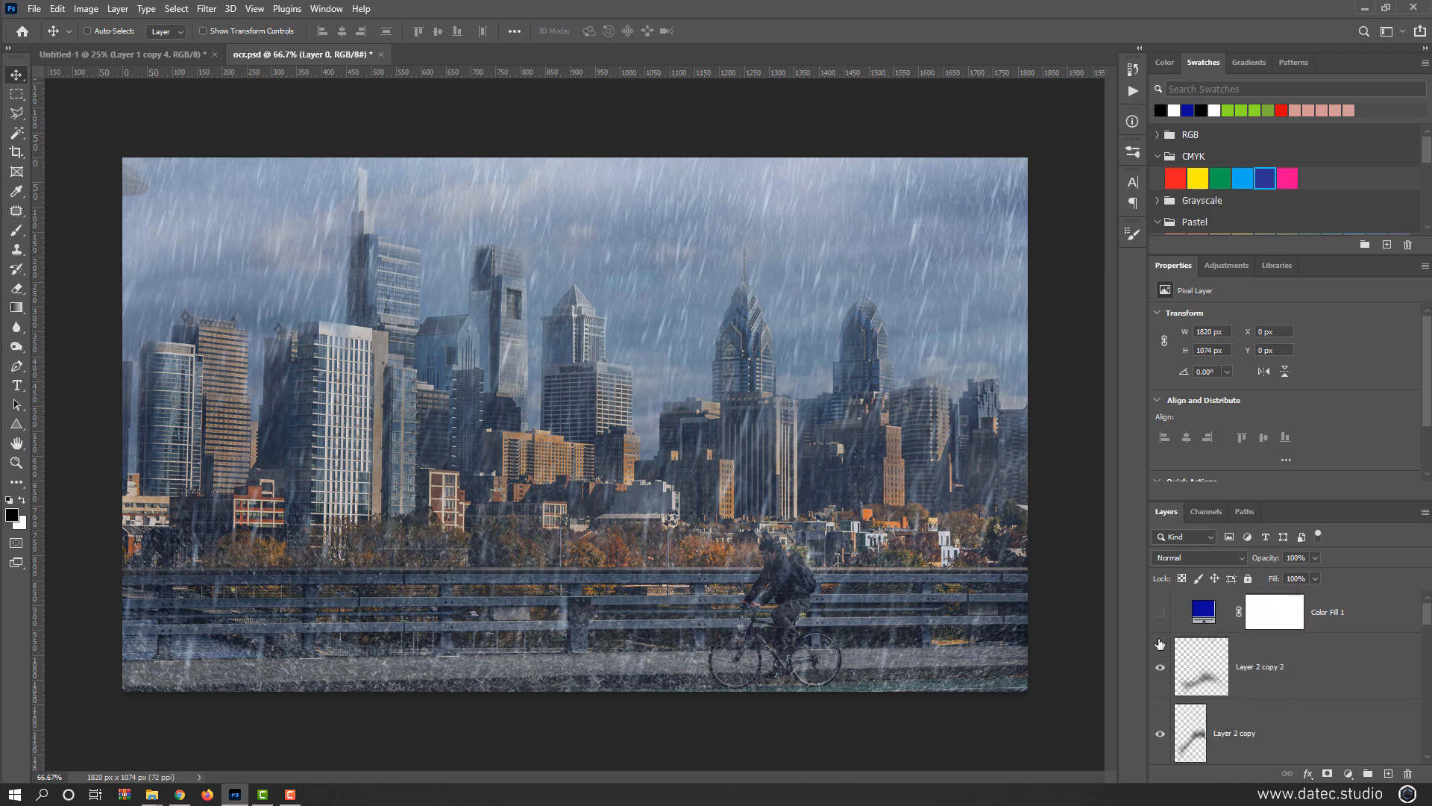
{"action": "left_click", "coordinate": [1161, 616]}
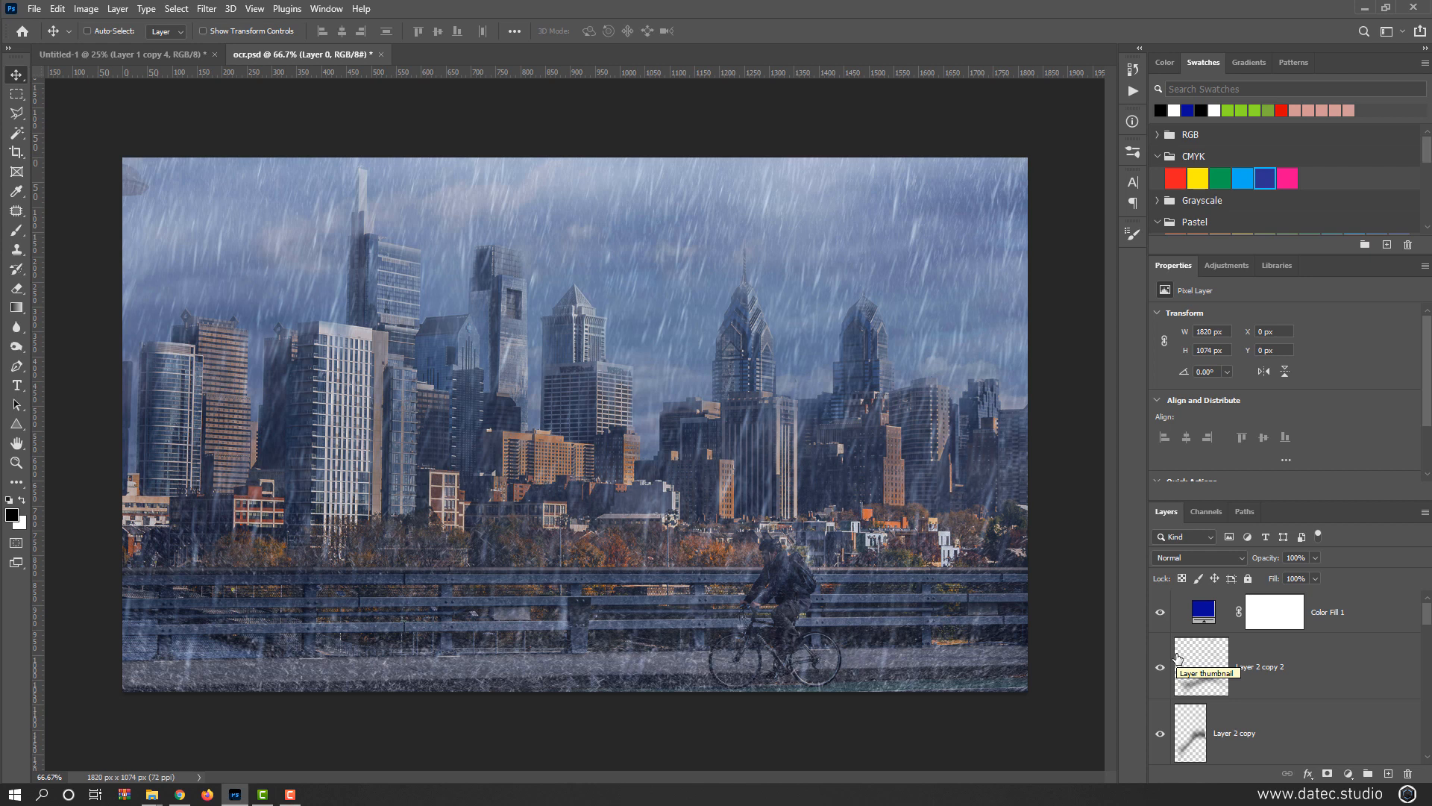
{"action": "scroll", "coordinate": [1175, 671], "scroll_direction": "down", "scroll_amount": 5}
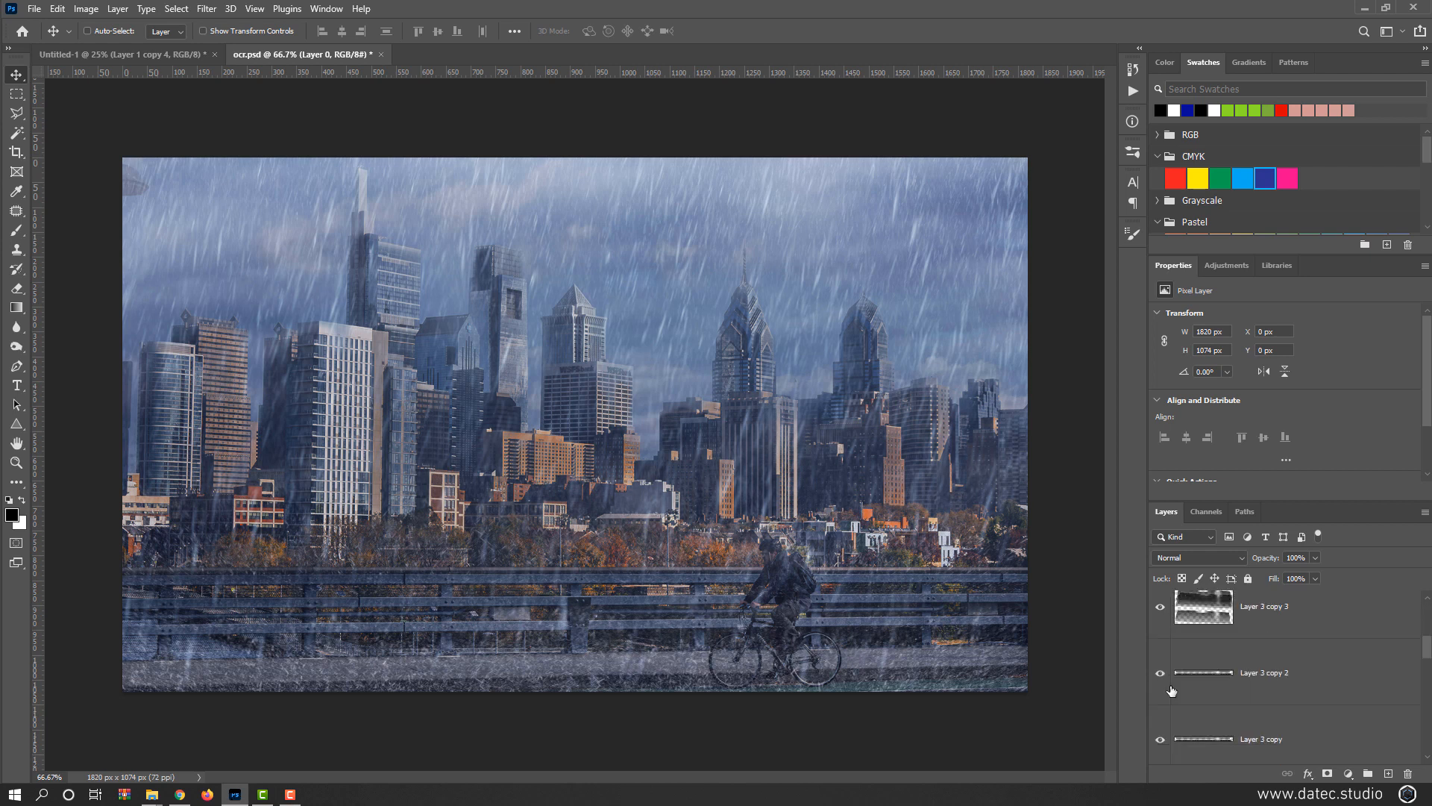
{"action": "scroll", "coordinate": [1171, 693], "scroll_direction": "down", "scroll_amount": 2}
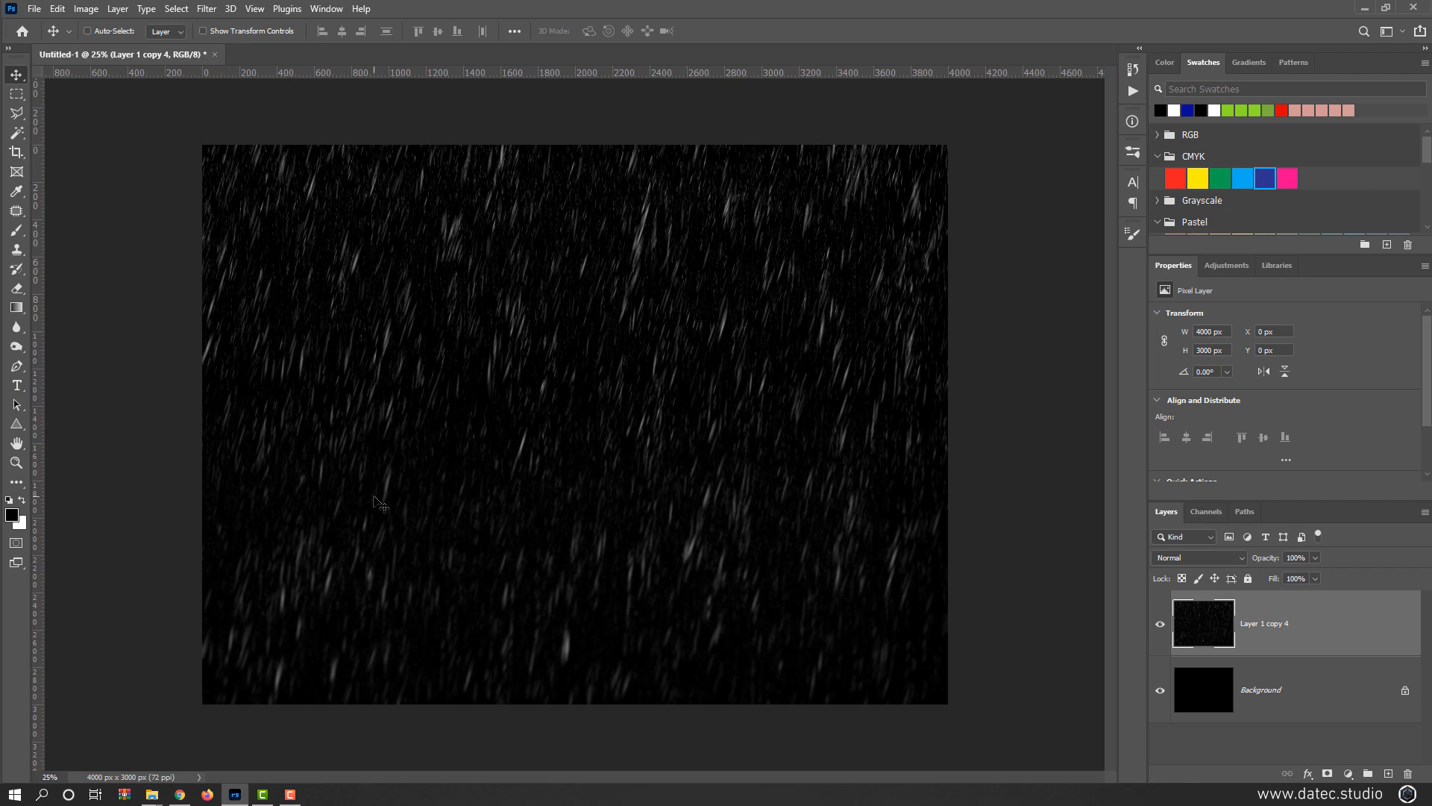
- Create a new 4000 x 3000 pixel RGB document at 72 pixels/inch with a white background
{"action": "left_click", "coordinate": [35, 9]}
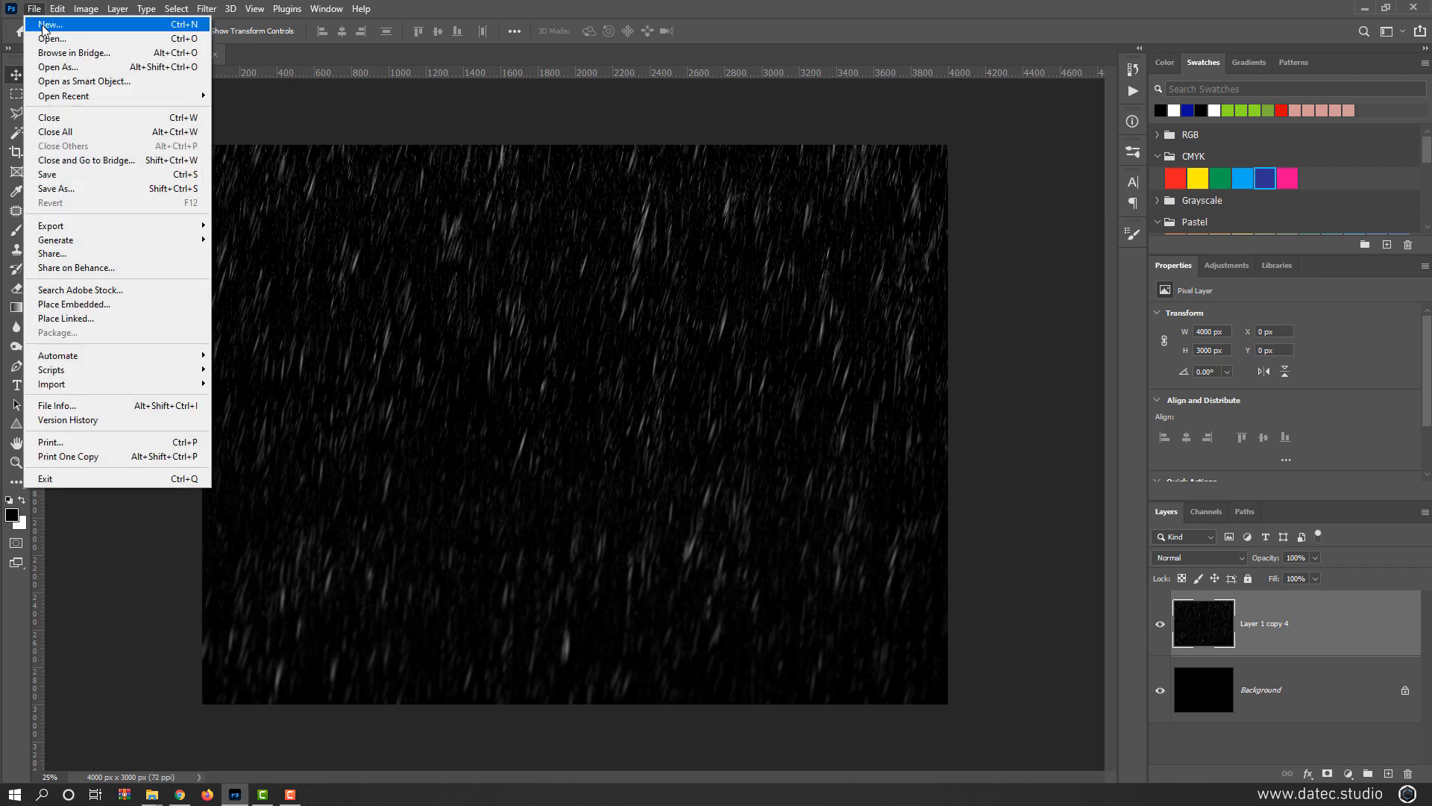
{"action": "left_click", "coordinate": [79, 33]}
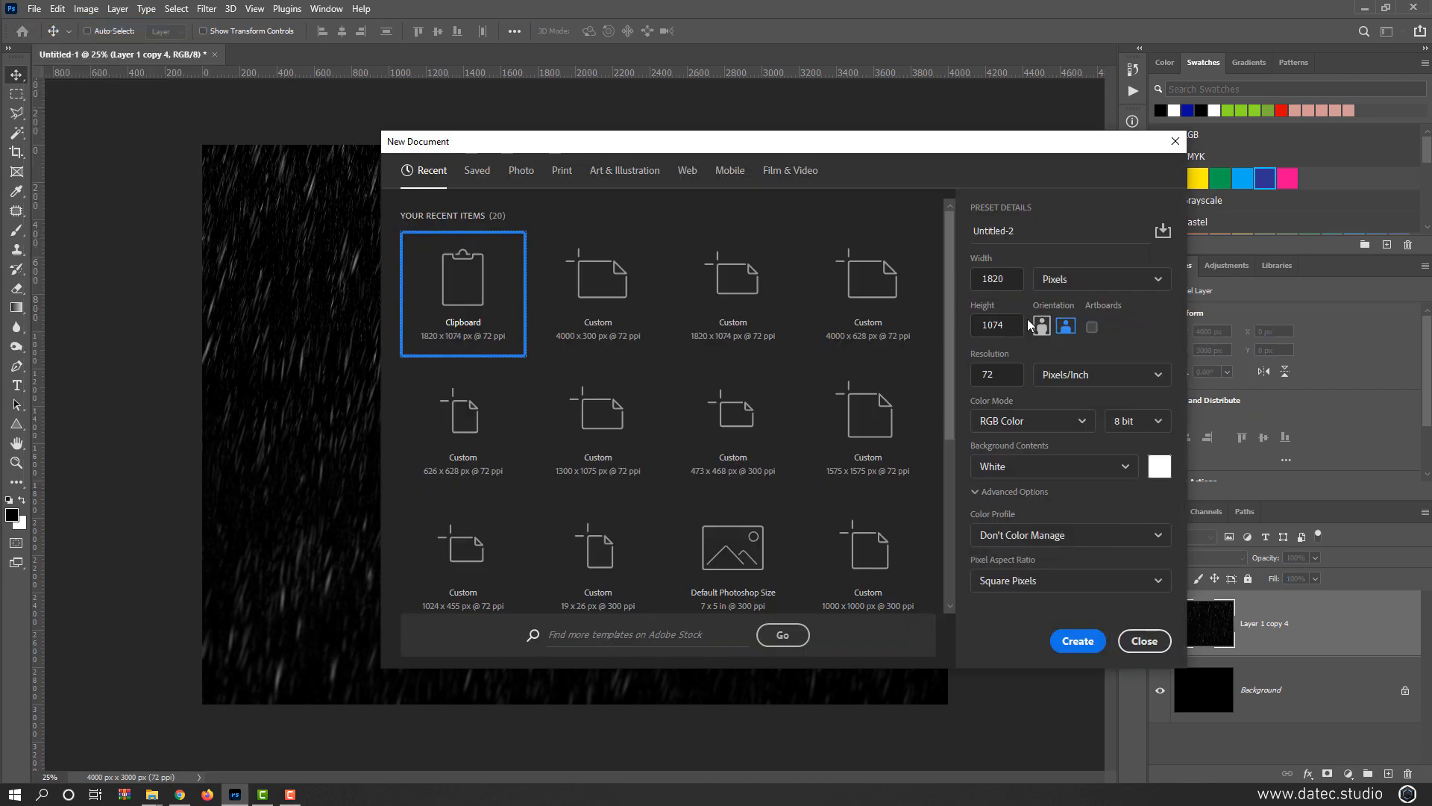
{"action": "left_click", "coordinate": [1042, 326]}
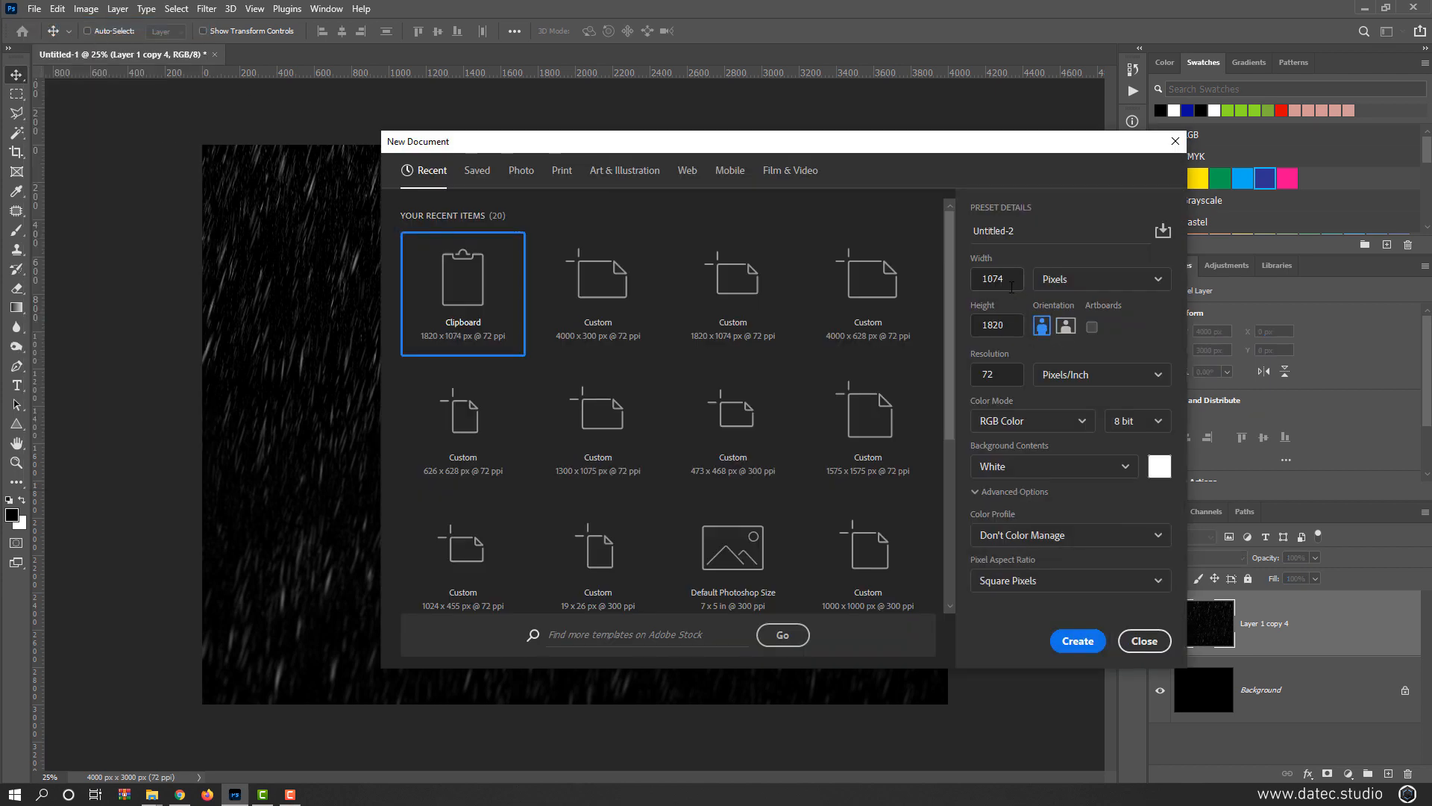
{"action": "double_click", "coordinate": [1000, 279]}
{"action": "type", "text": "1"}
{"action": "type", "text": "4000"}
{"action": "key", "text": "Tab"}
{"action": "type", "text": "3000"}
{"action": "left_click", "coordinate": [1004, 378]}
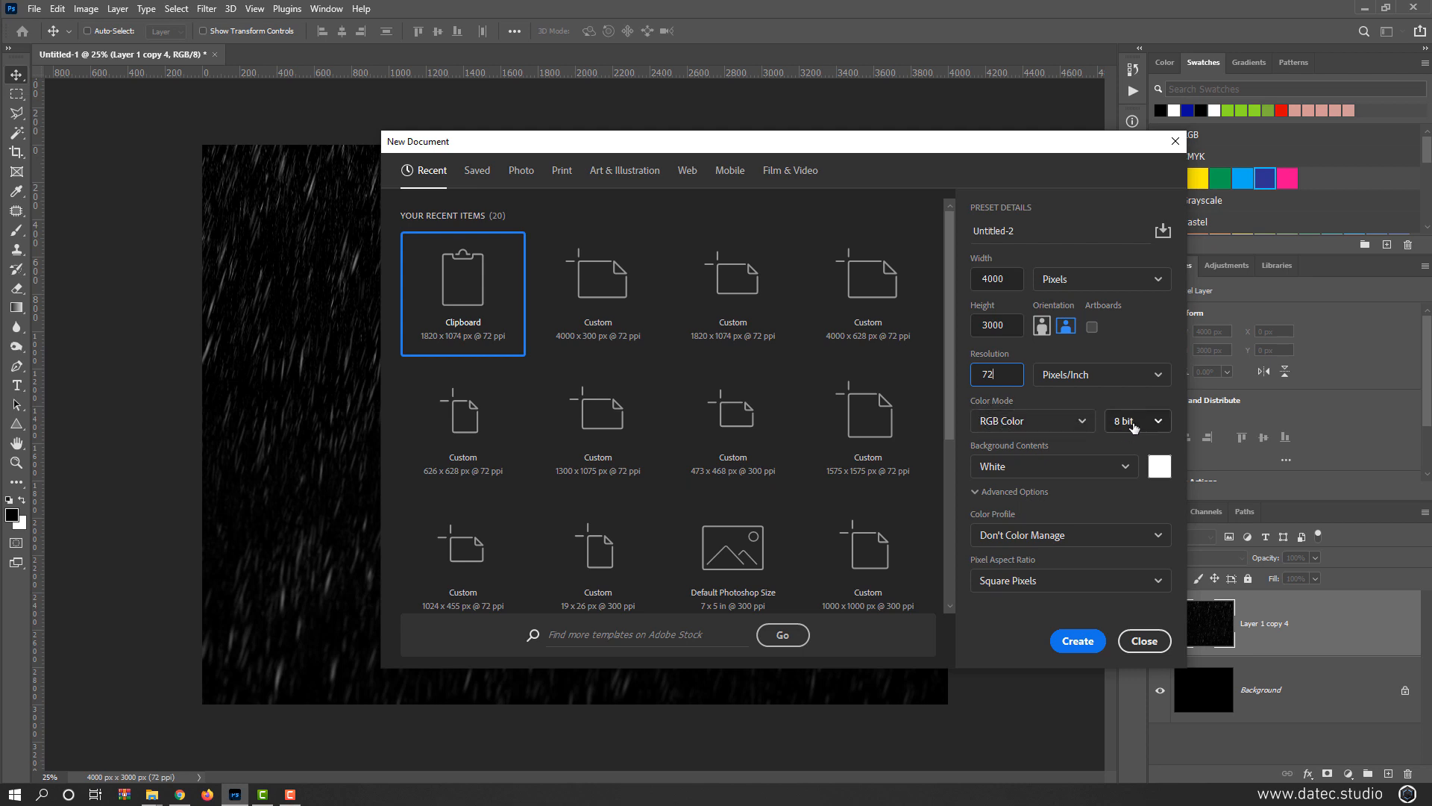
{"action": "left_click", "coordinate": [1082, 641]}
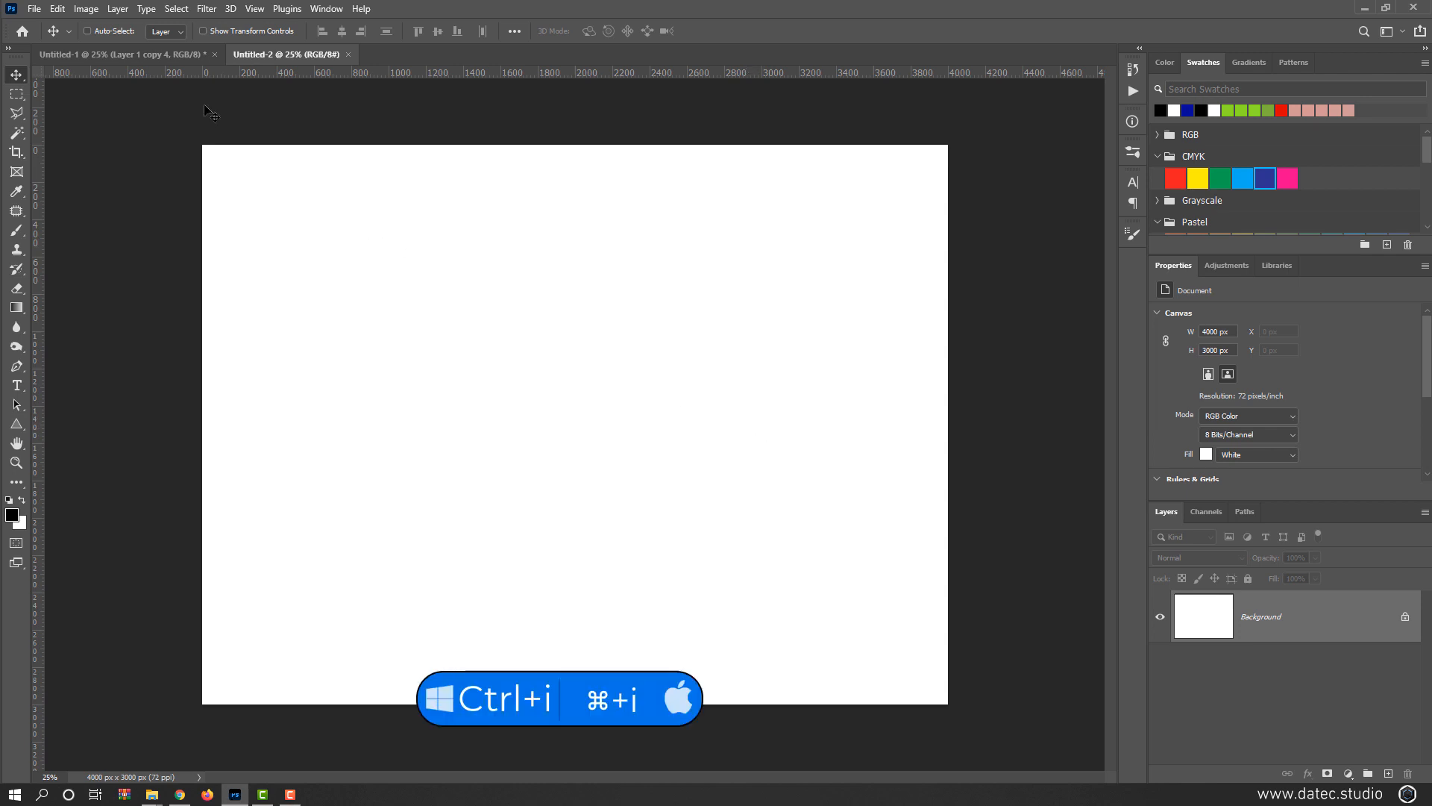
{"action": "left_click", "coordinate": [86, 8]}
{"action": "mouse_move", "coordinate": [112, 50]}
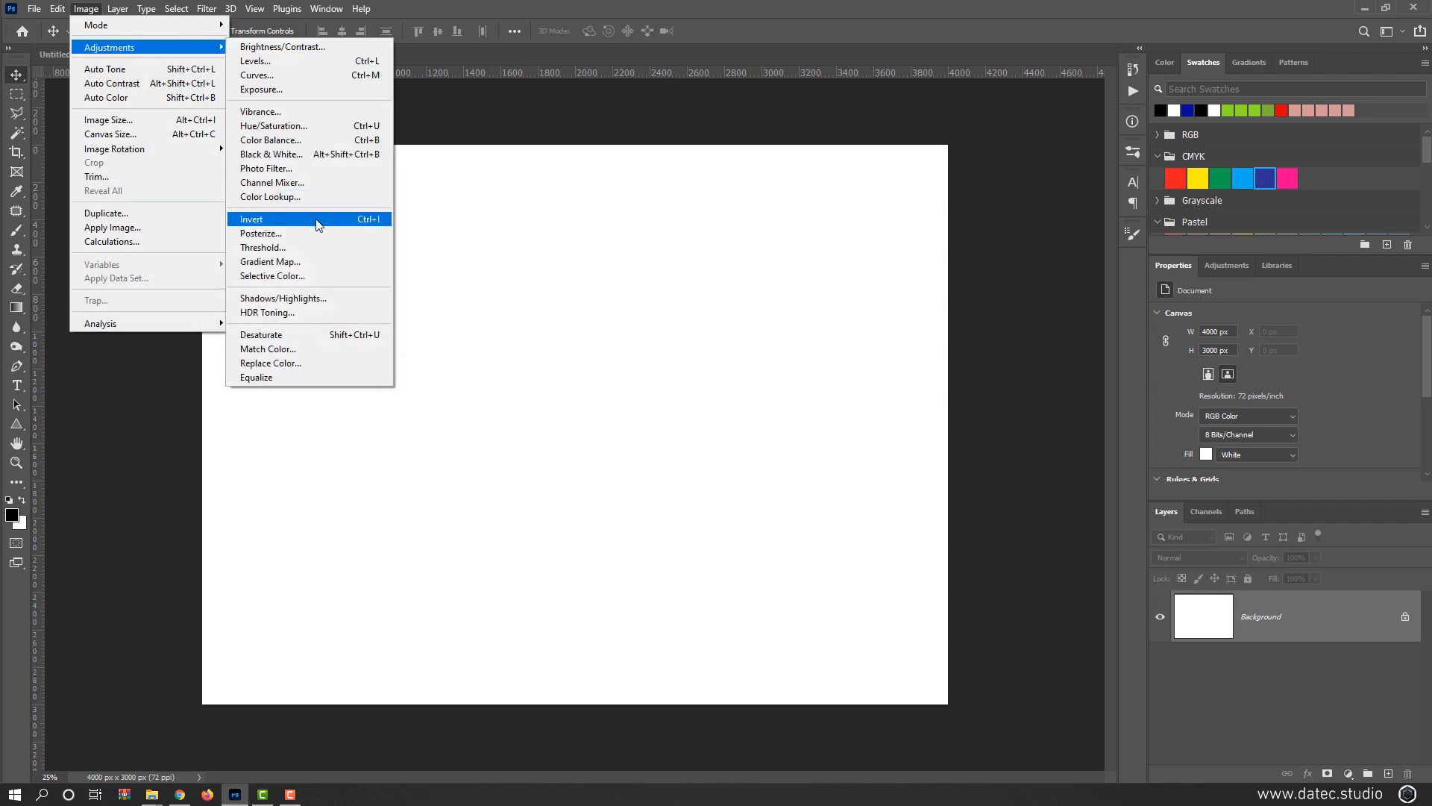
{"action": "left_click", "coordinate": [476, 269]}
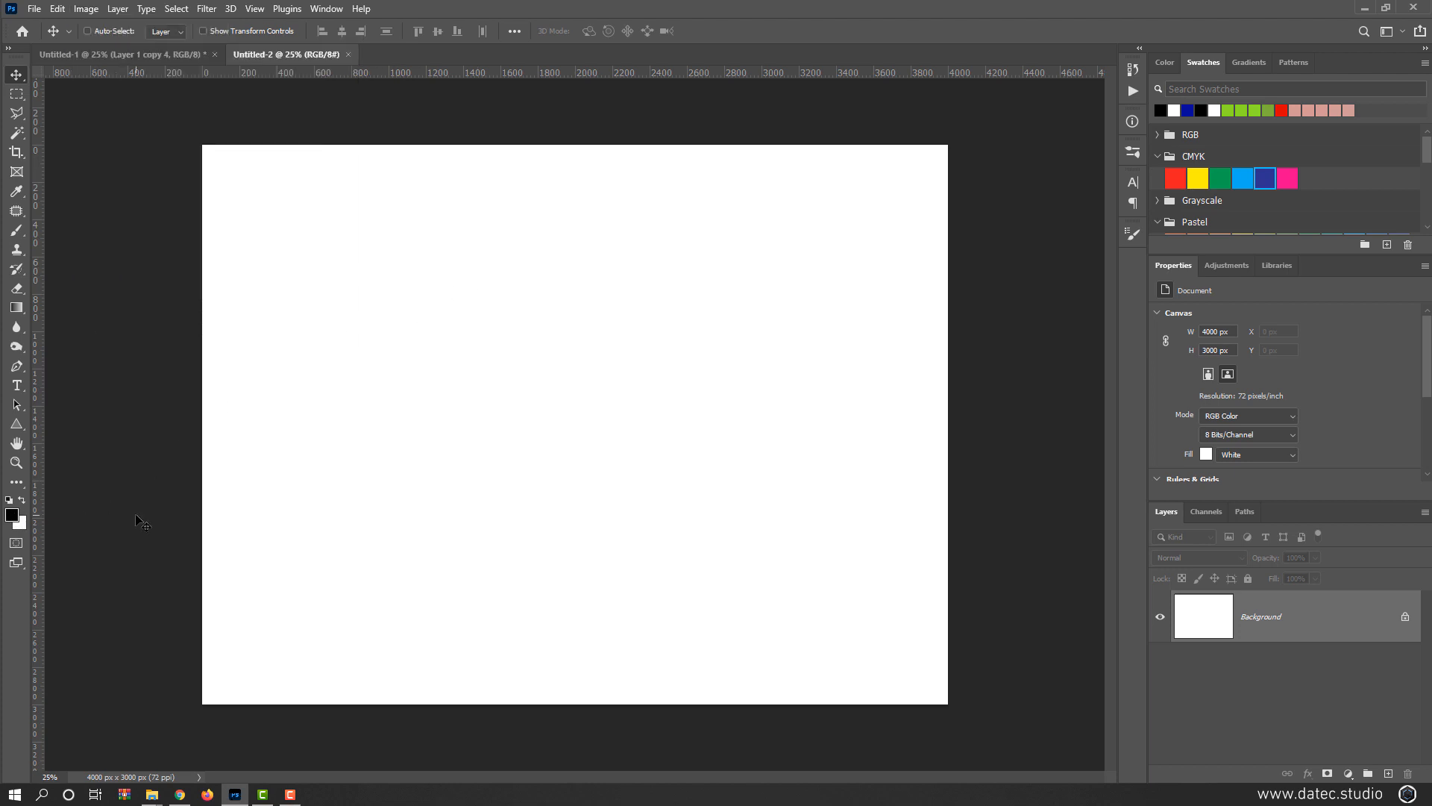
- Fill the Background layer with the black foreground color and duplicate it
{"action": "key", "text": "alt+Delete"}
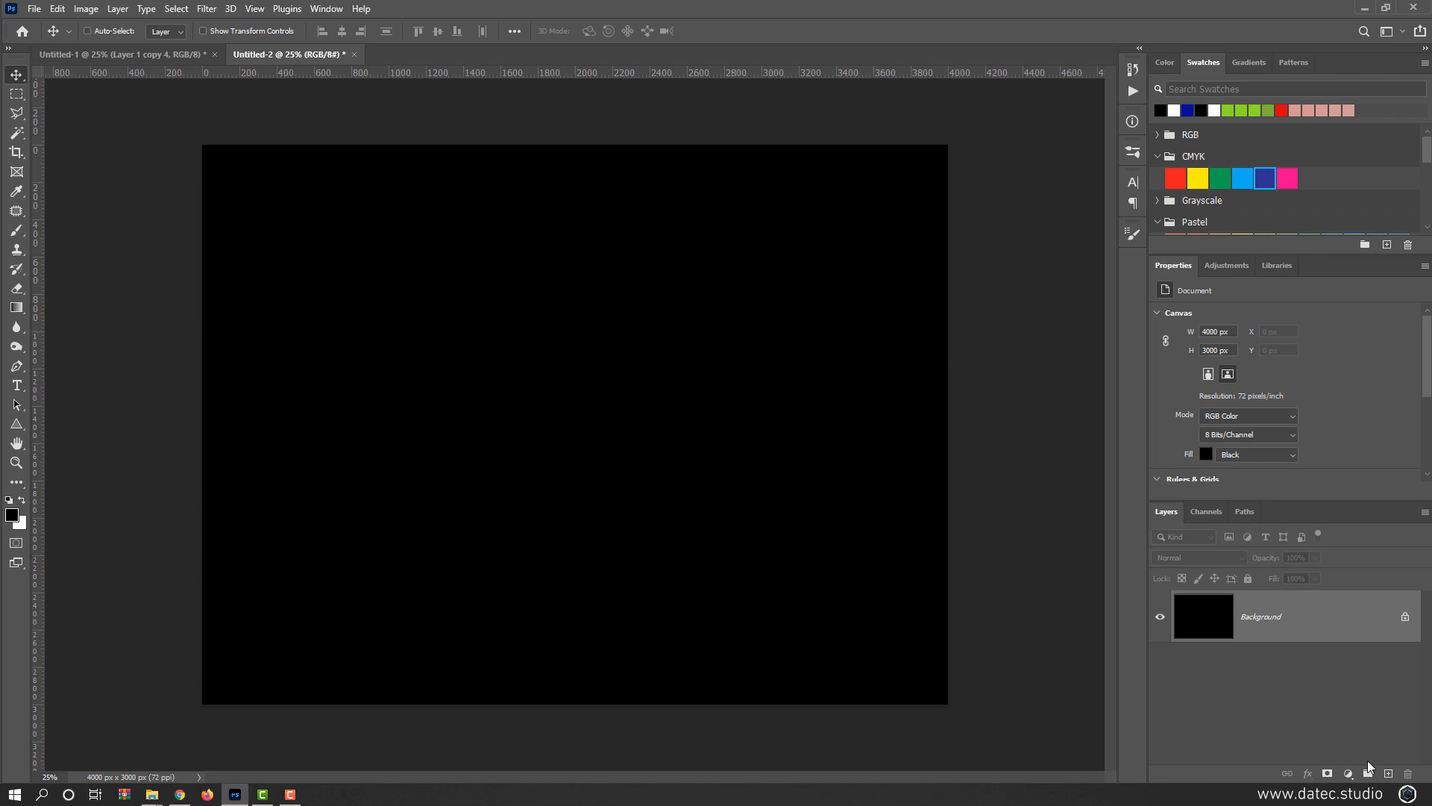
{"action": "left_click_drag", "start_coordinate": [1202, 621], "coordinate": [1387, 778]}
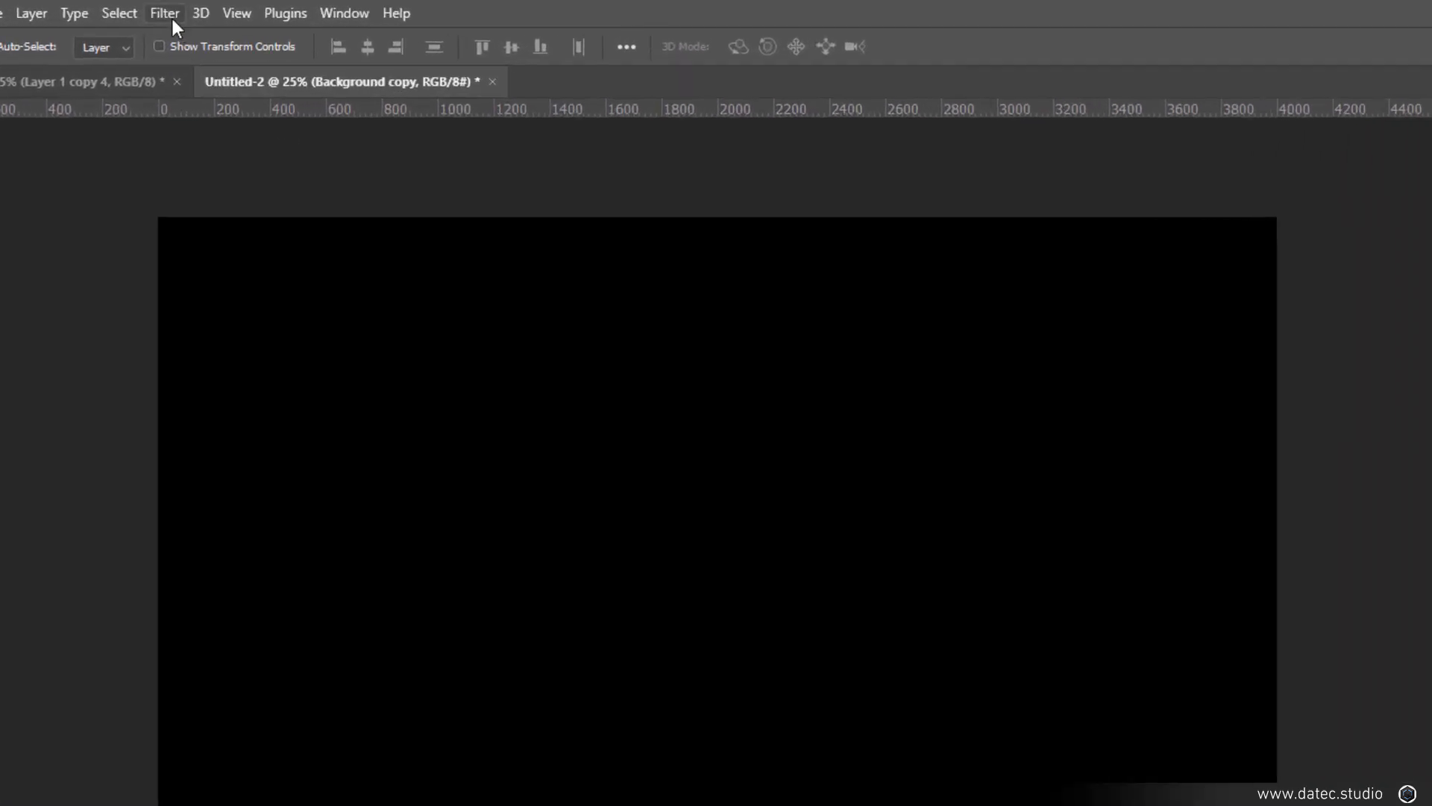
- Add monochromatic noise with Uniform distribution and an amount of 60.63% to the Background copy layer
{"action": "left_click", "coordinate": [172, 15]}
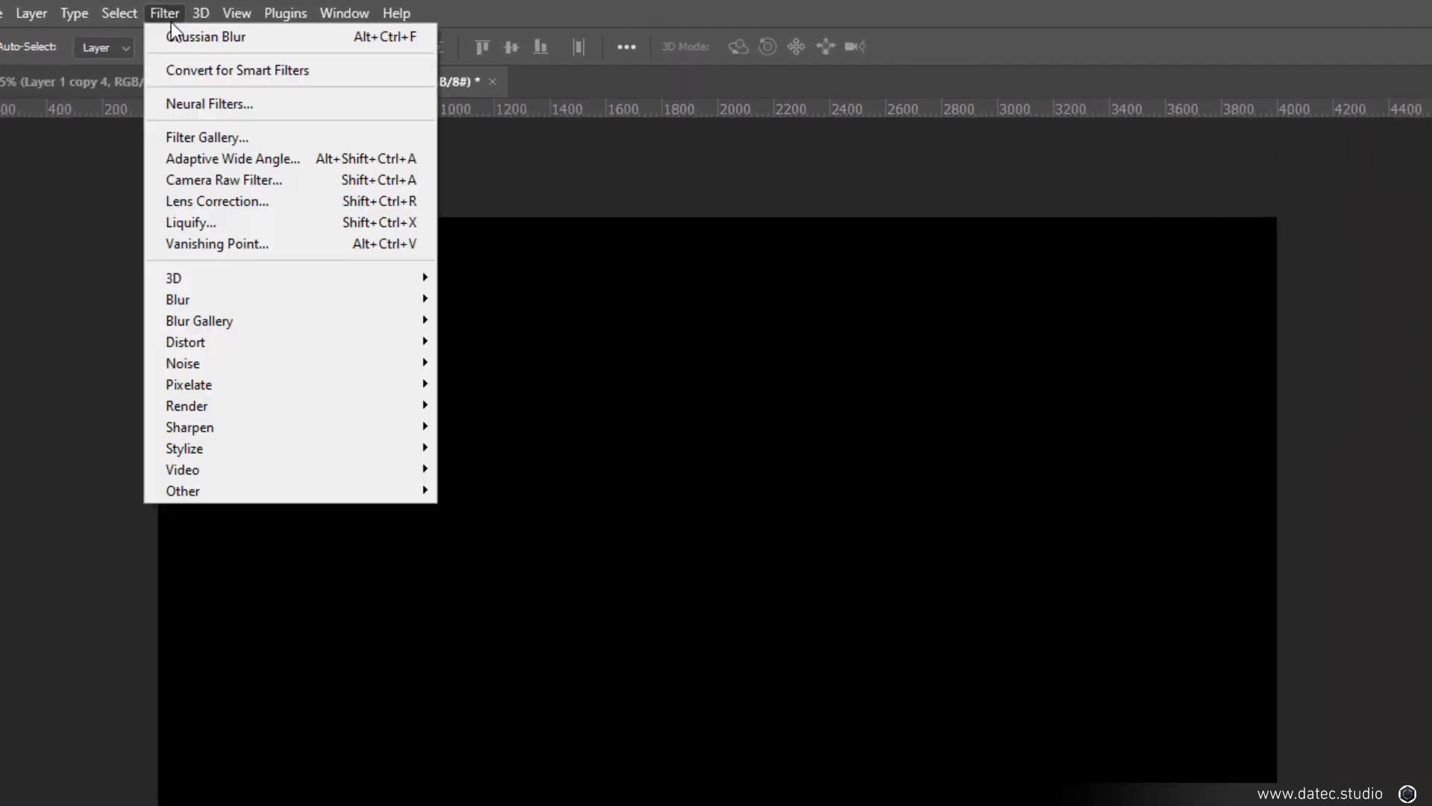
{"action": "mouse_move", "coordinate": [278, 377]}
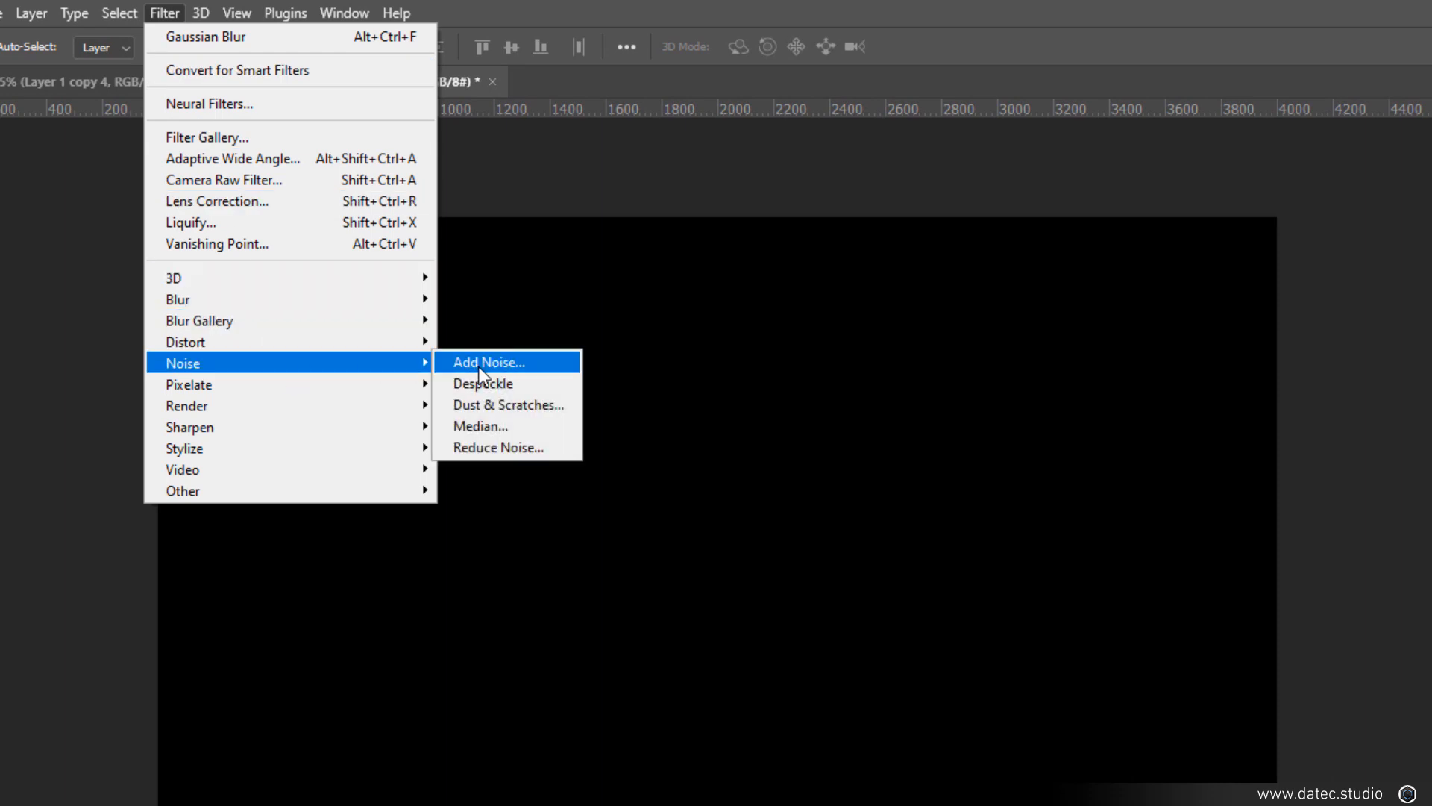
{"action": "left_click", "coordinate": [529, 366]}
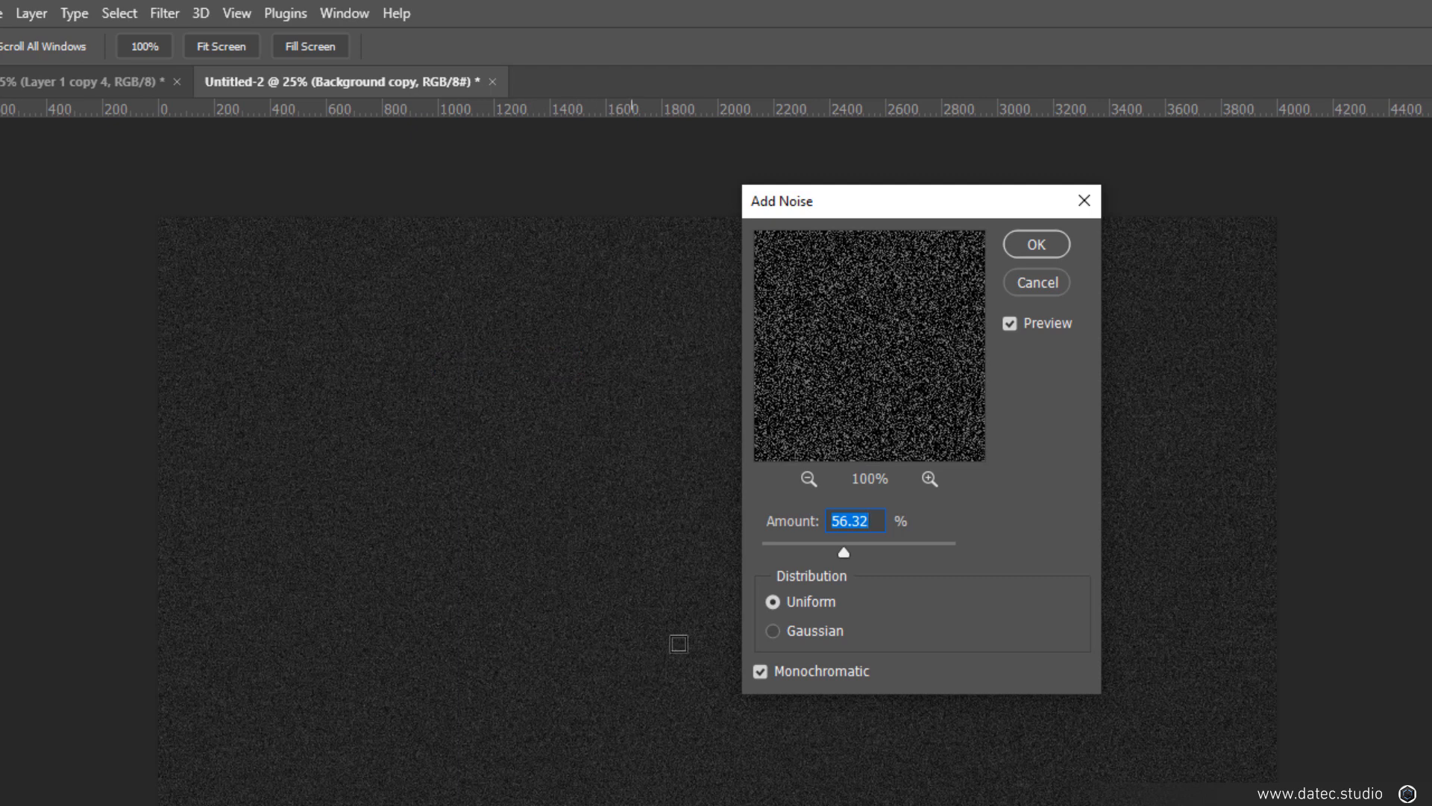
{"action": "left_click", "coordinate": [764, 674]}
{"action": "left_click", "coordinate": [763, 674]}
{"action": "left_click", "coordinate": [810, 631]}
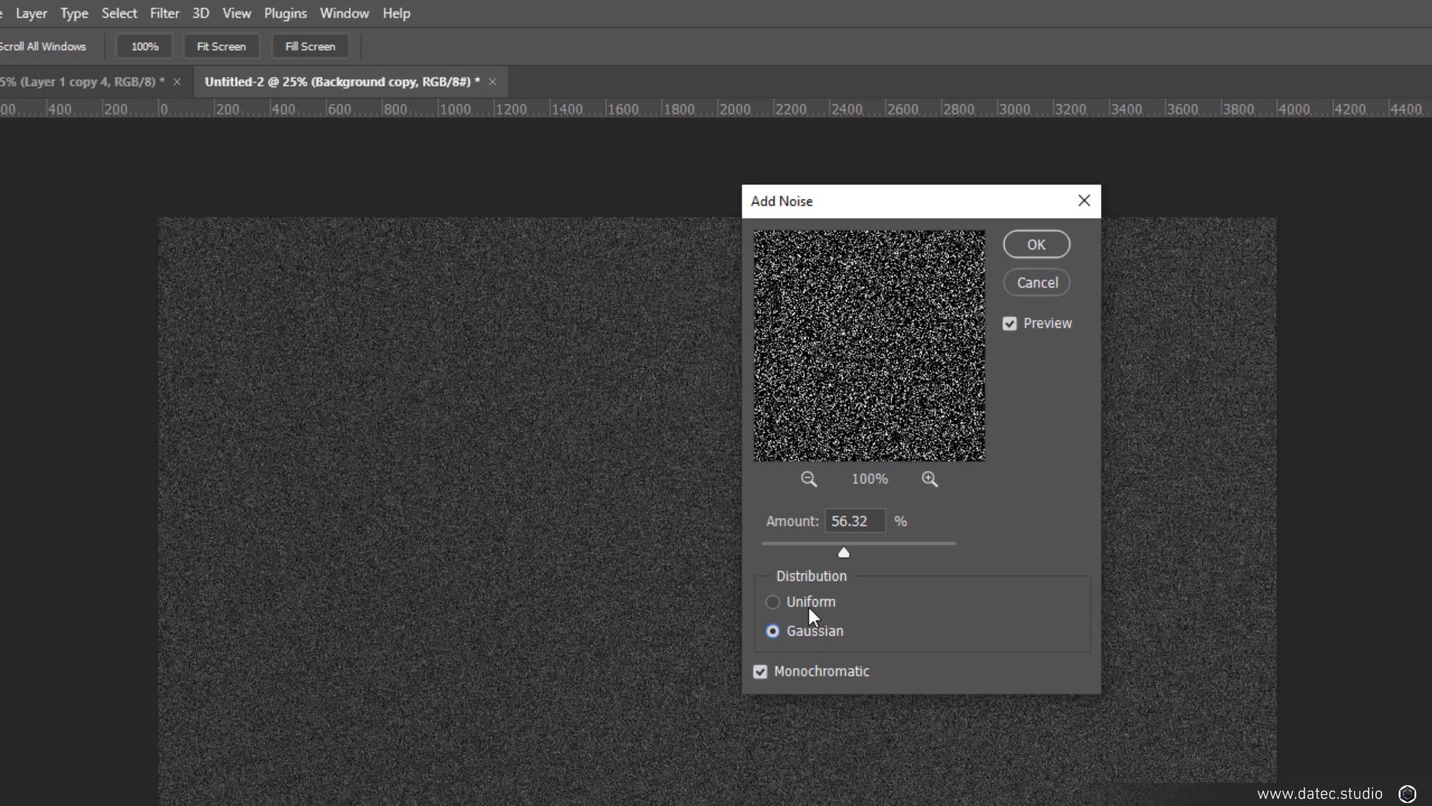
{"action": "left_click", "coordinate": [808, 608]}
{"action": "left_click_drag", "start_coordinate": [816, 549], "coordinate": [848, 551]}
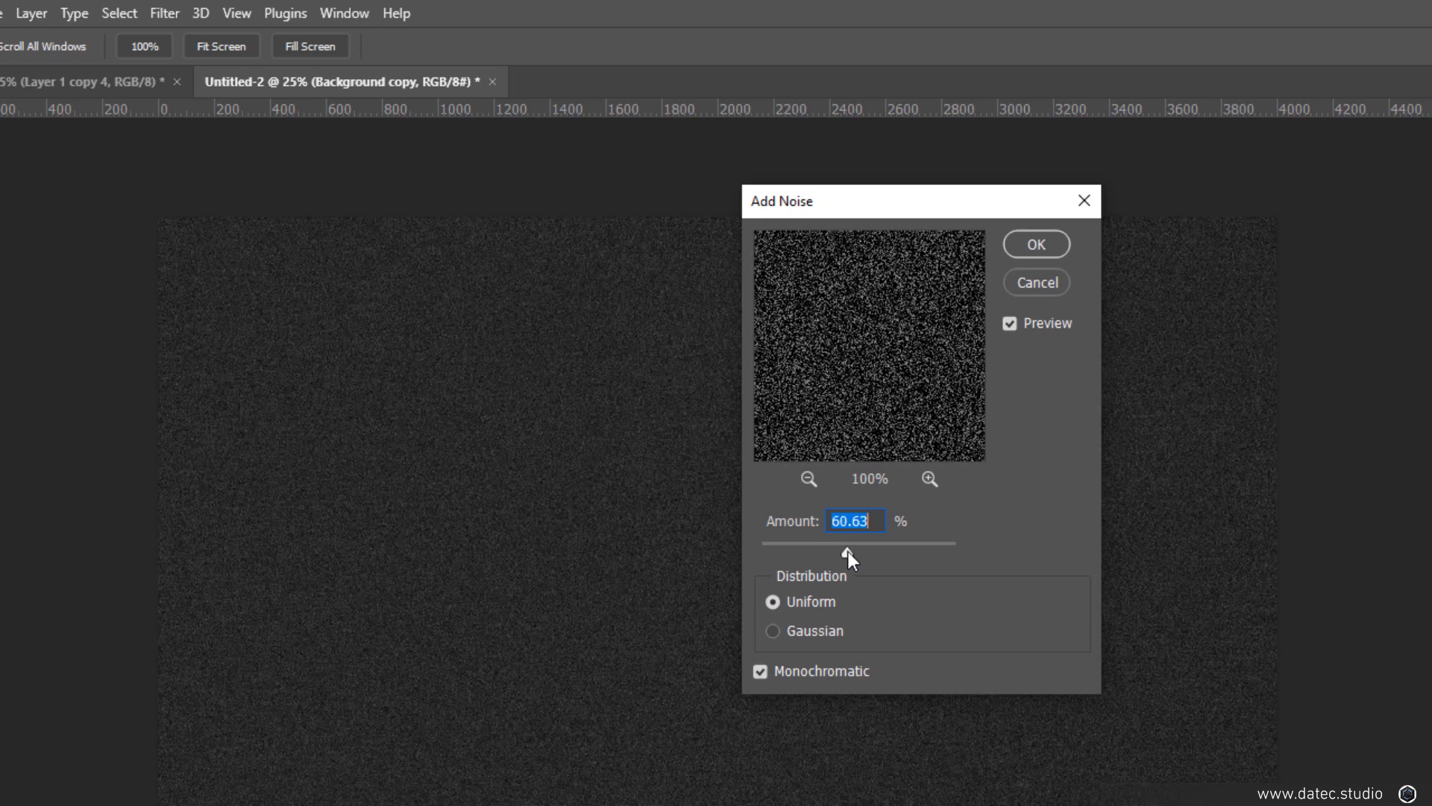
{"action": "left_click", "coordinate": [1036, 244]}
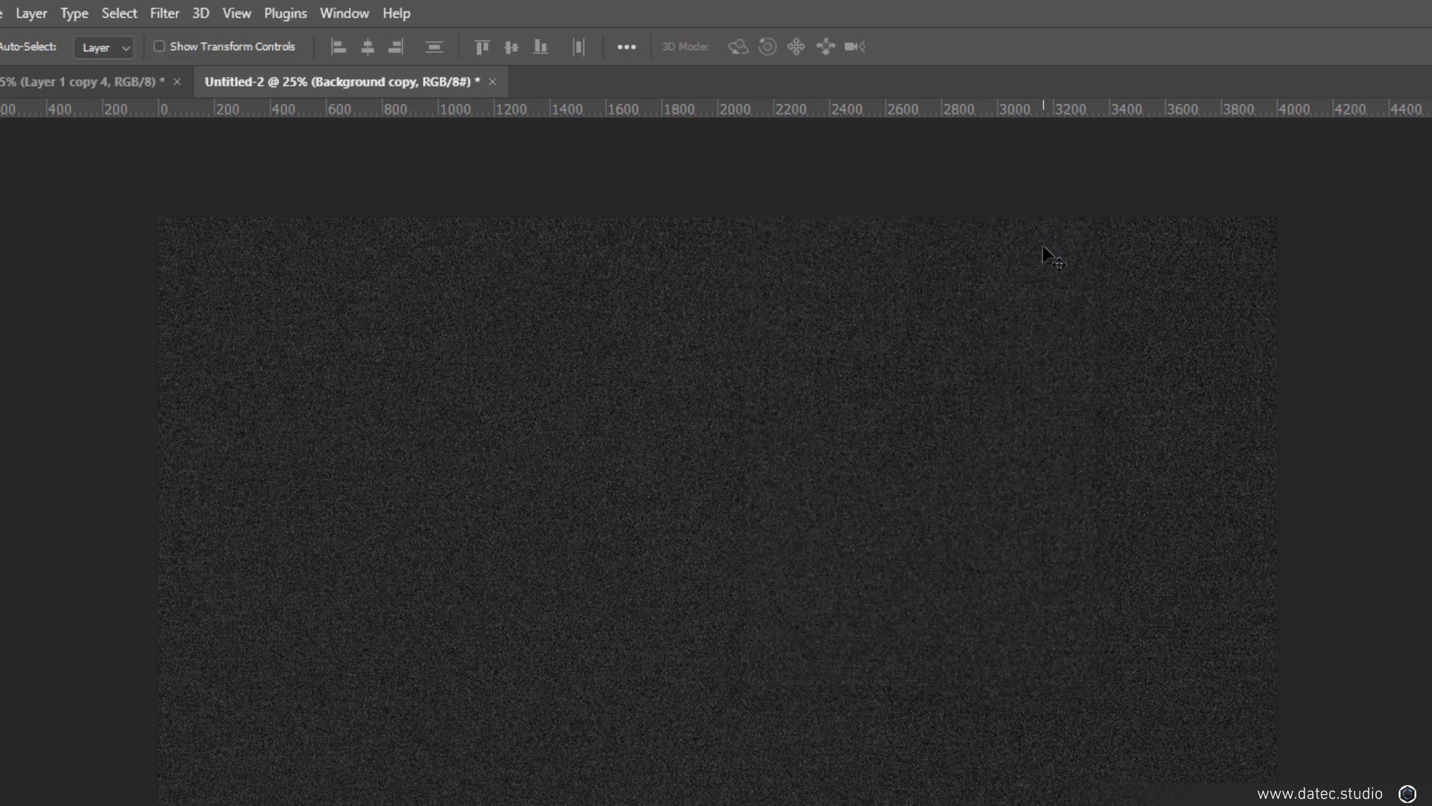
{"action": "scroll", "coordinate": [821, 505], "scroll_direction": "up", "scroll_amount": 3}
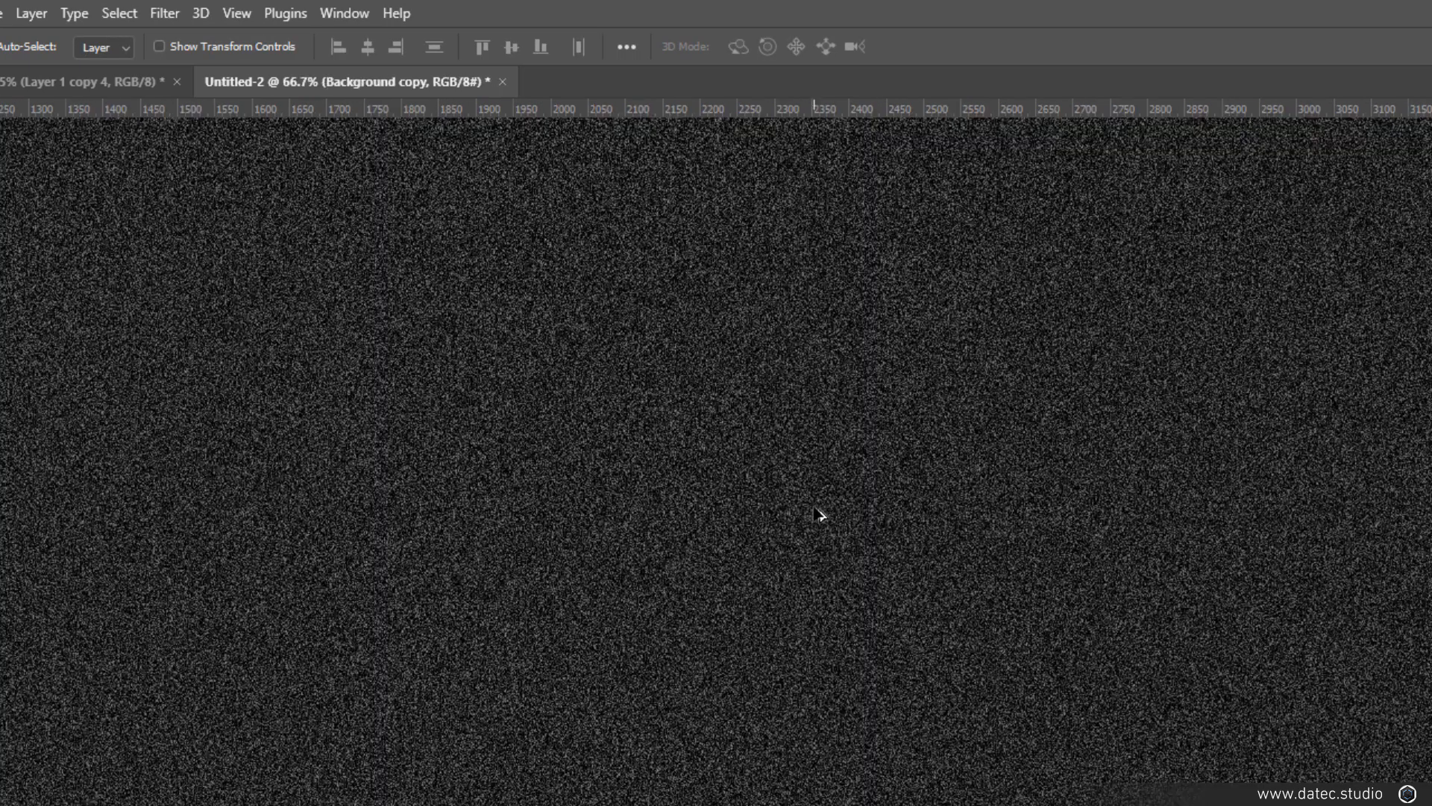
{"action": "left_click", "coordinate": [164, 13]}
{"action": "mouse_move", "coordinate": [325, 306]}
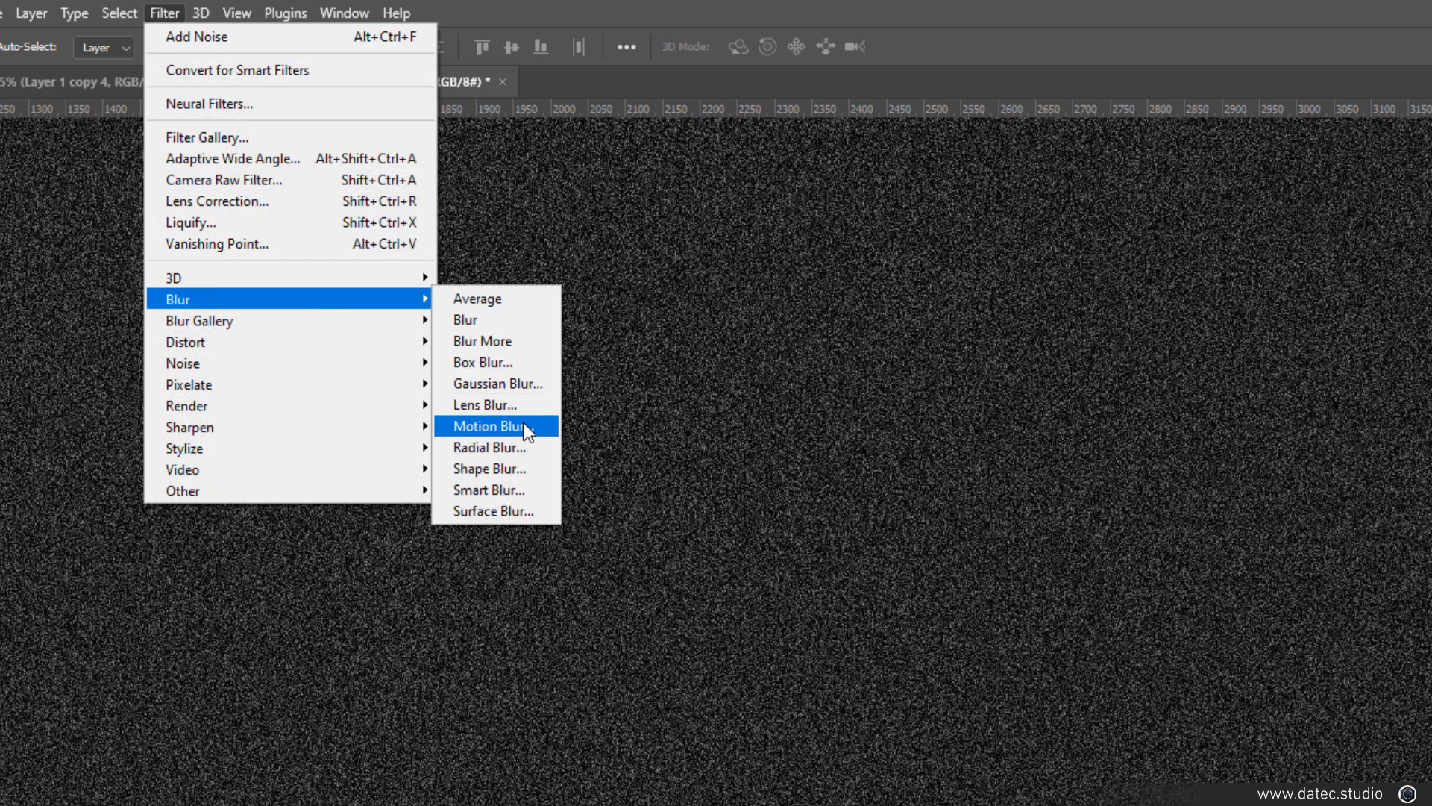
{"action": "left_click", "coordinate": [526, 427]}
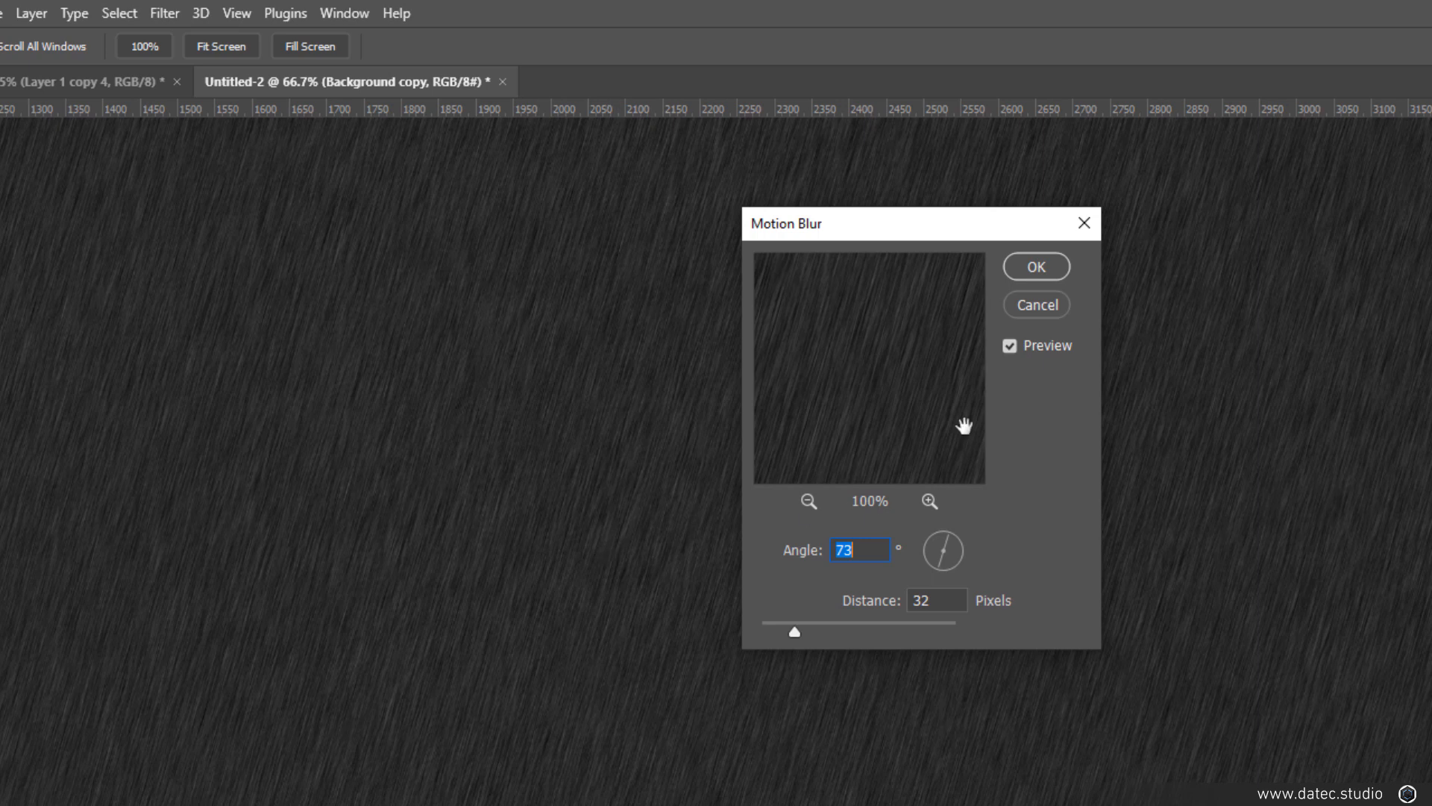
{"action": "left_click", "coordinate": [1040, 304]}
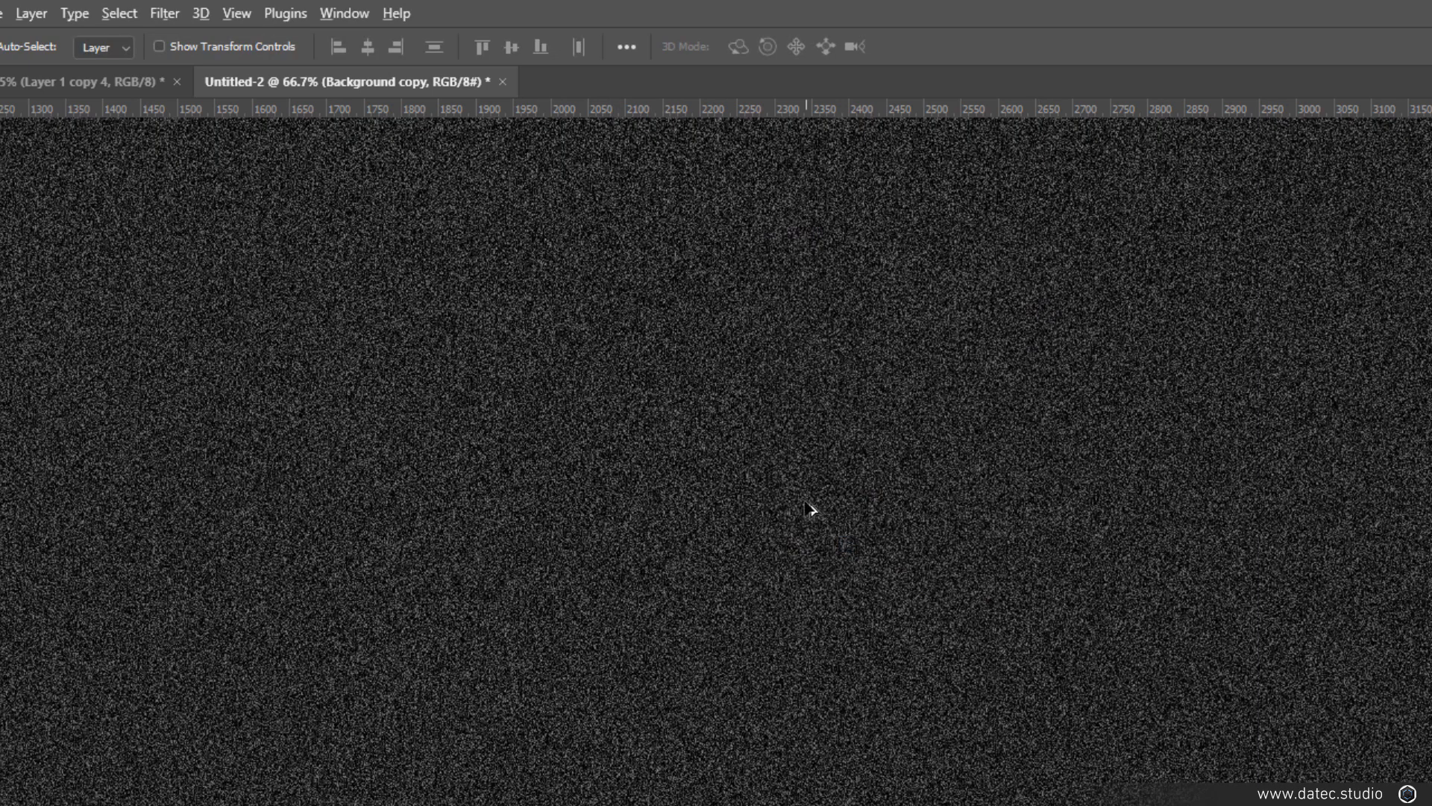
{"action": "scroll", "coordinate": [826, 489], "scroll_direction": "up", "scroll_amount": 2}
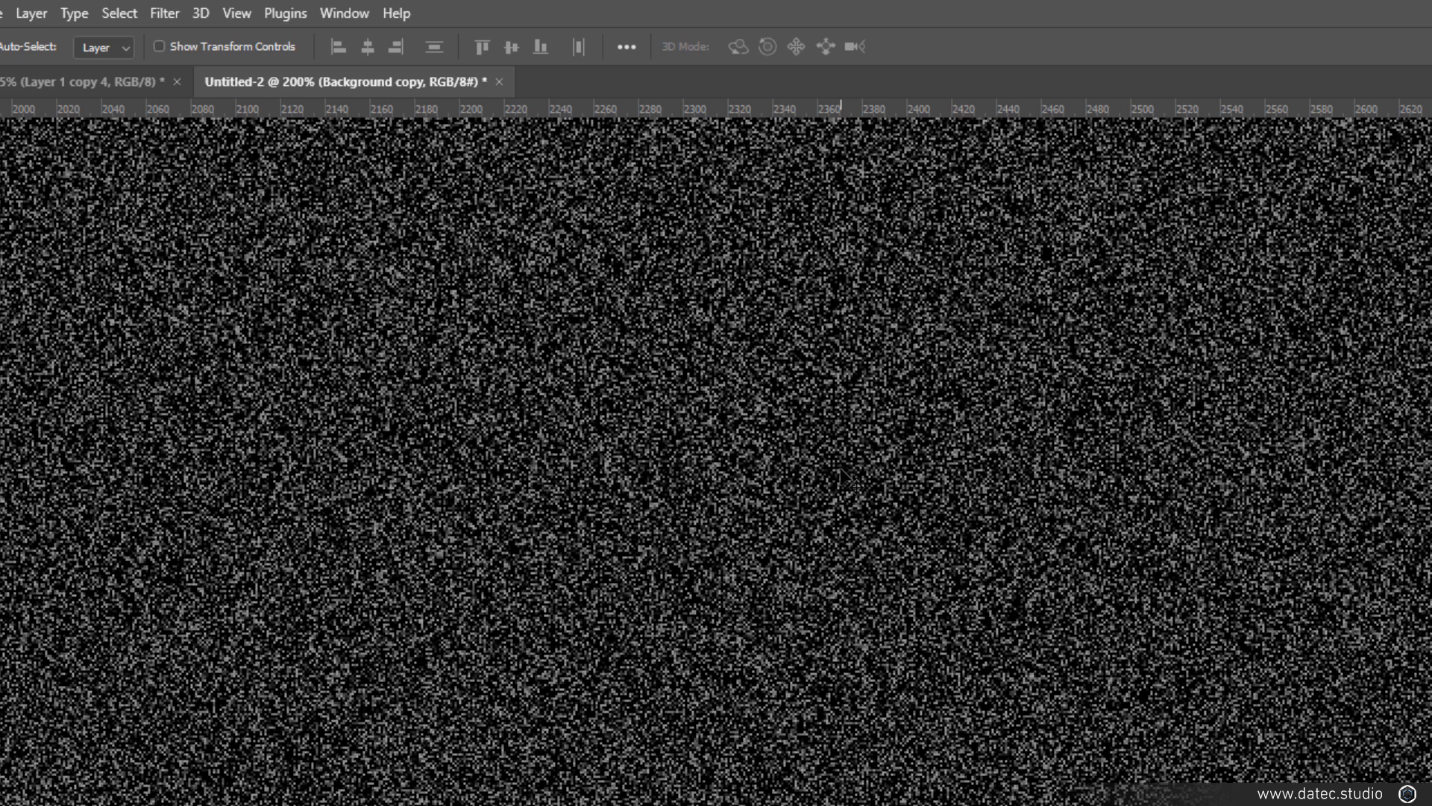
{"action": "scroll", "coordinate": [841, 477], "scroll_direction": "down", "scroll_amount": 3}
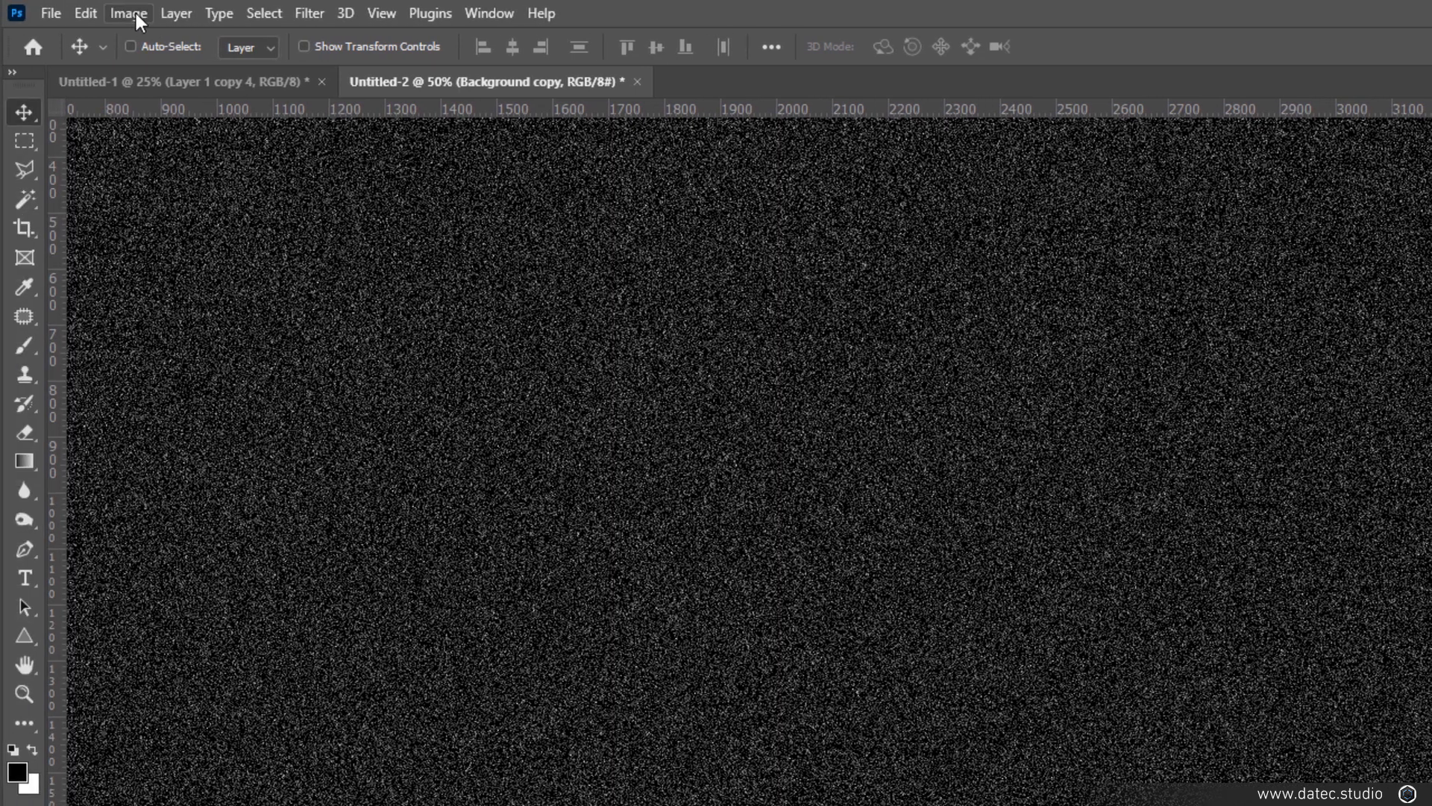
{"action": "left_click", "coordinate": [136, 12]}
{"action": "mouse_move", "coordinate": [192, 73]}
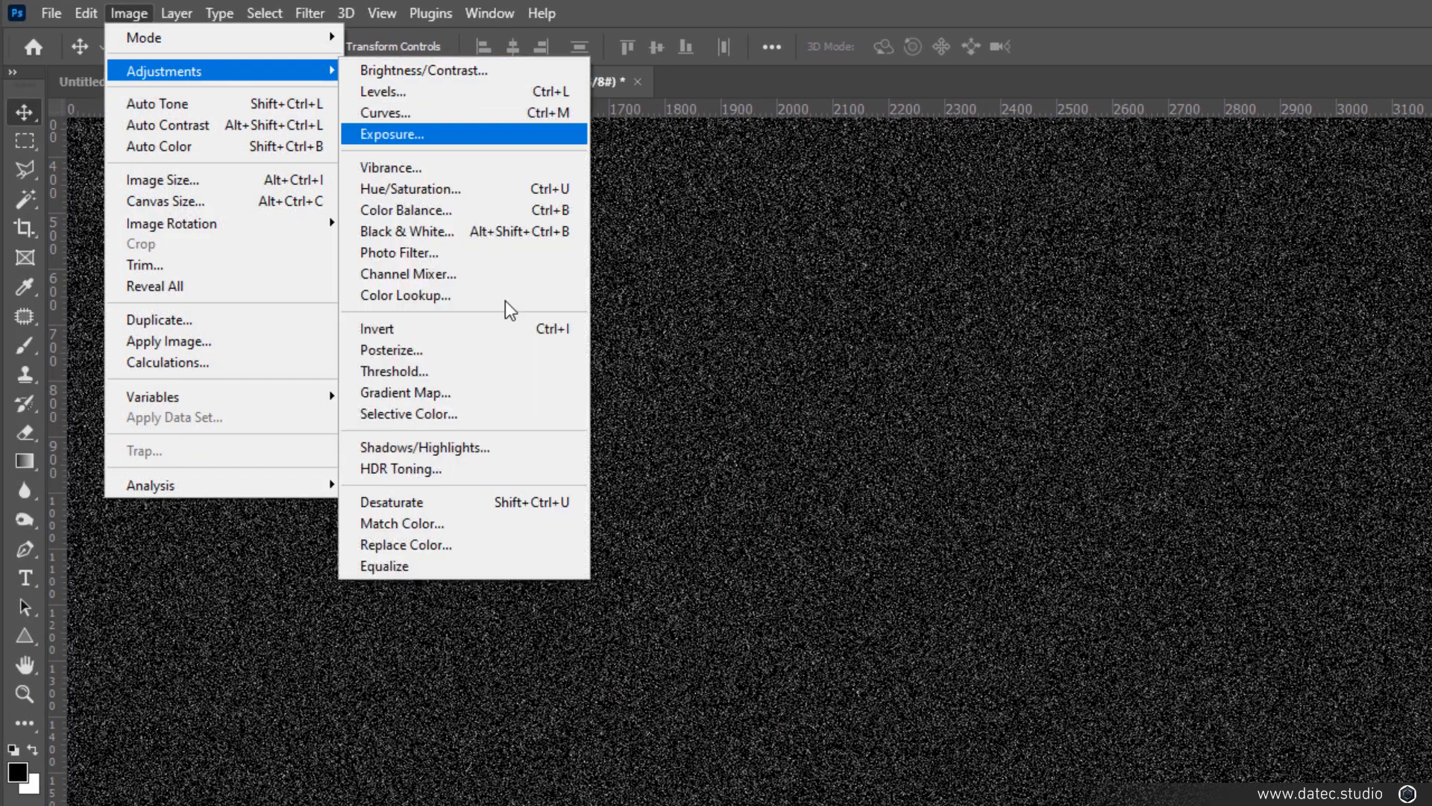
{"action": "left_click", "coordinate": [477, 371]}
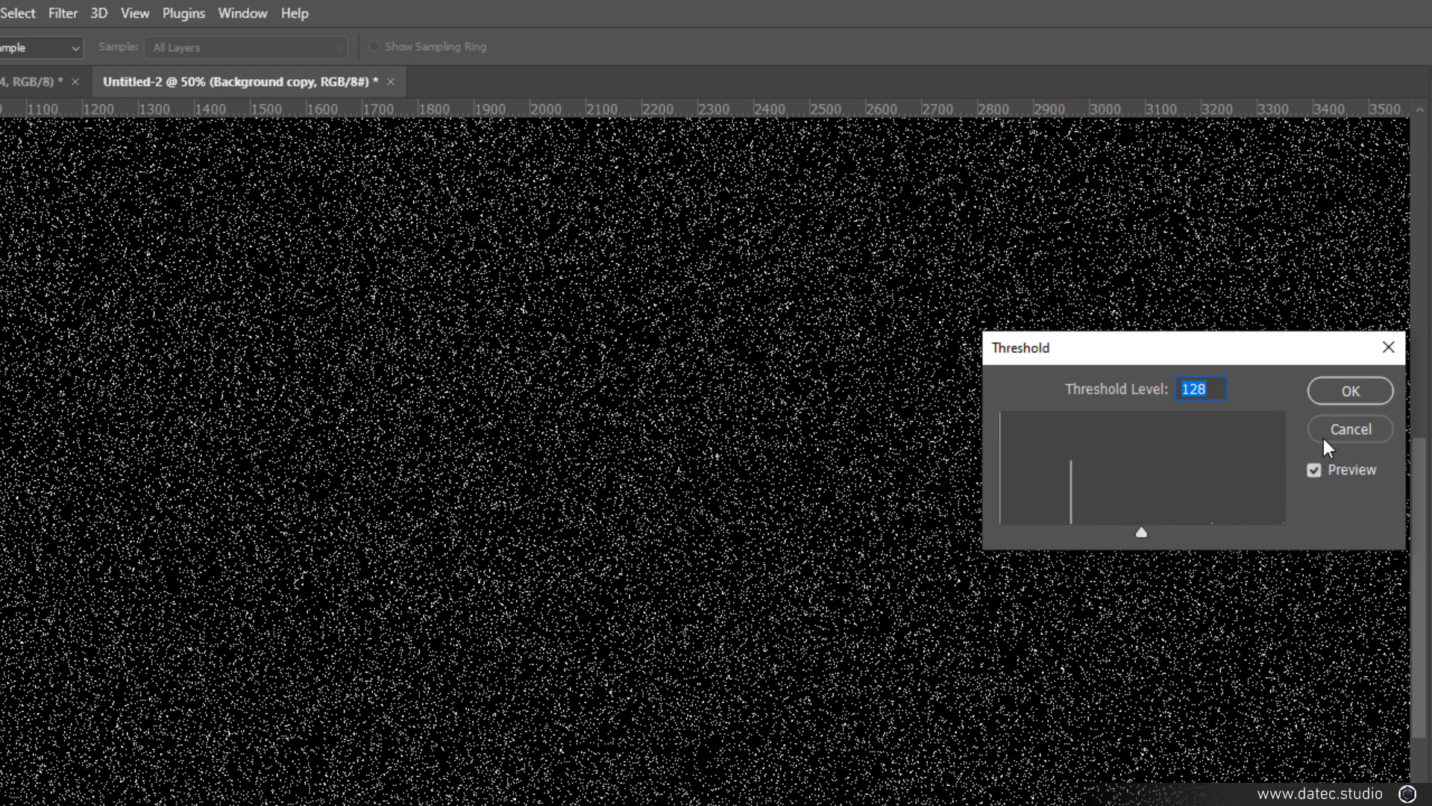
{"action": "mouse_move", "coordinate": [1142, 533]}
{"action": "left_mouse_down"}
{"action": "mouse_move", "coordinate": [1184, 534]}
{"action": "mouse_move", "coordinate": [1131, 534]}
{"action": "mouse_move", "coordinate": [1156, 534]}
{"action": "left_mouse_up"}
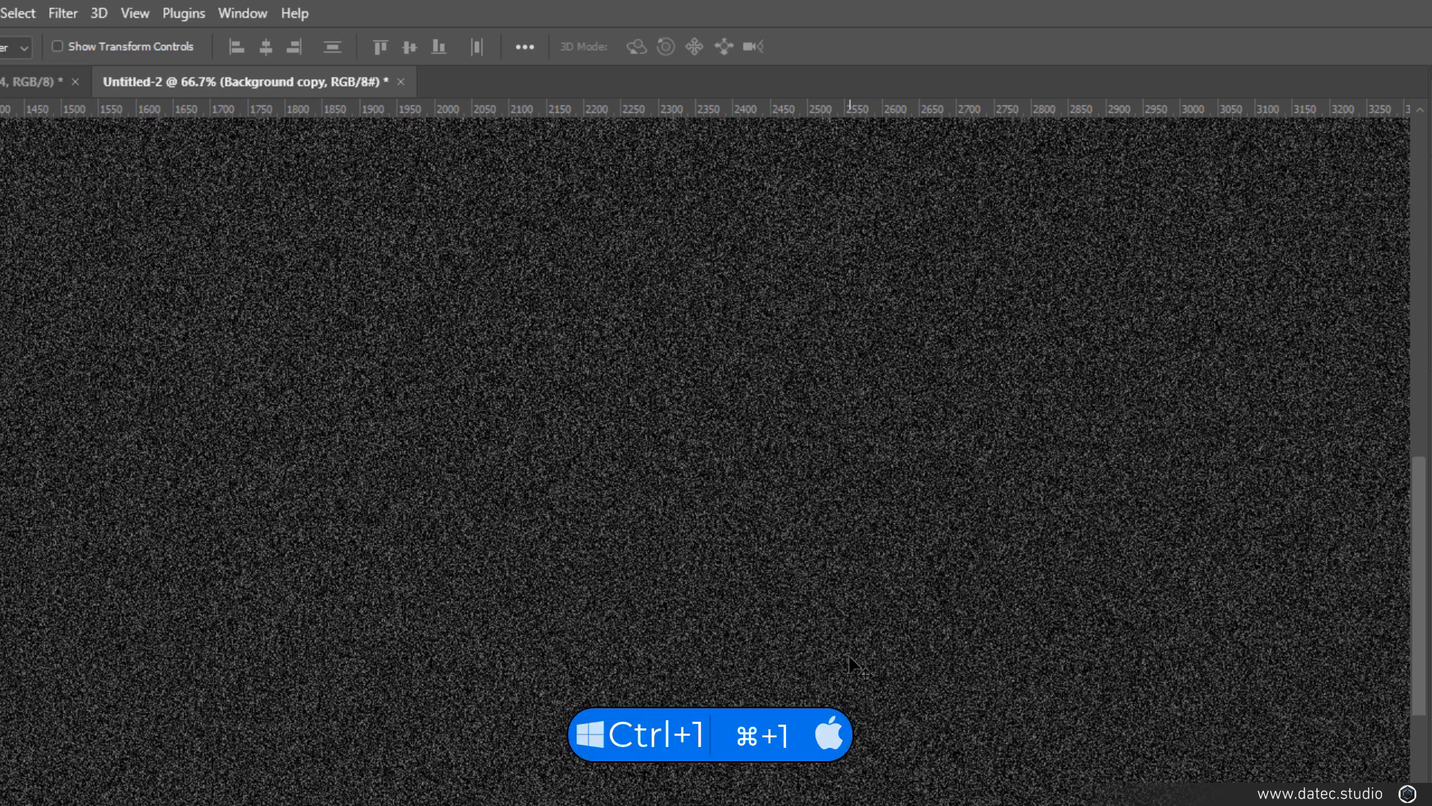
- Apply a Threshold adjustment with a level of 152 to the noise on the Background copy layer
{"action": "left_click", "coordinate": [136, 13]}
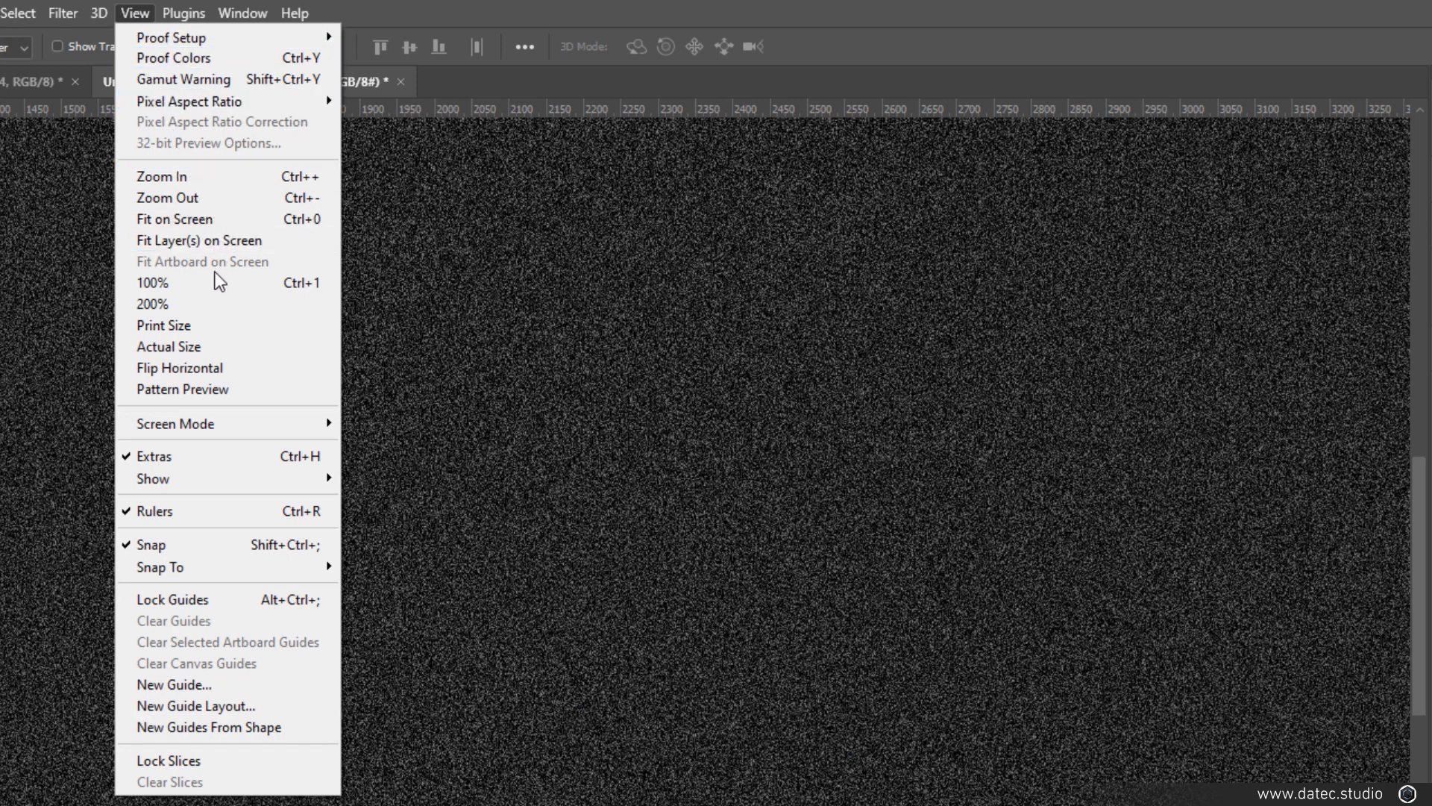
{"action": "left_click", "coordinate": [187, 284]}
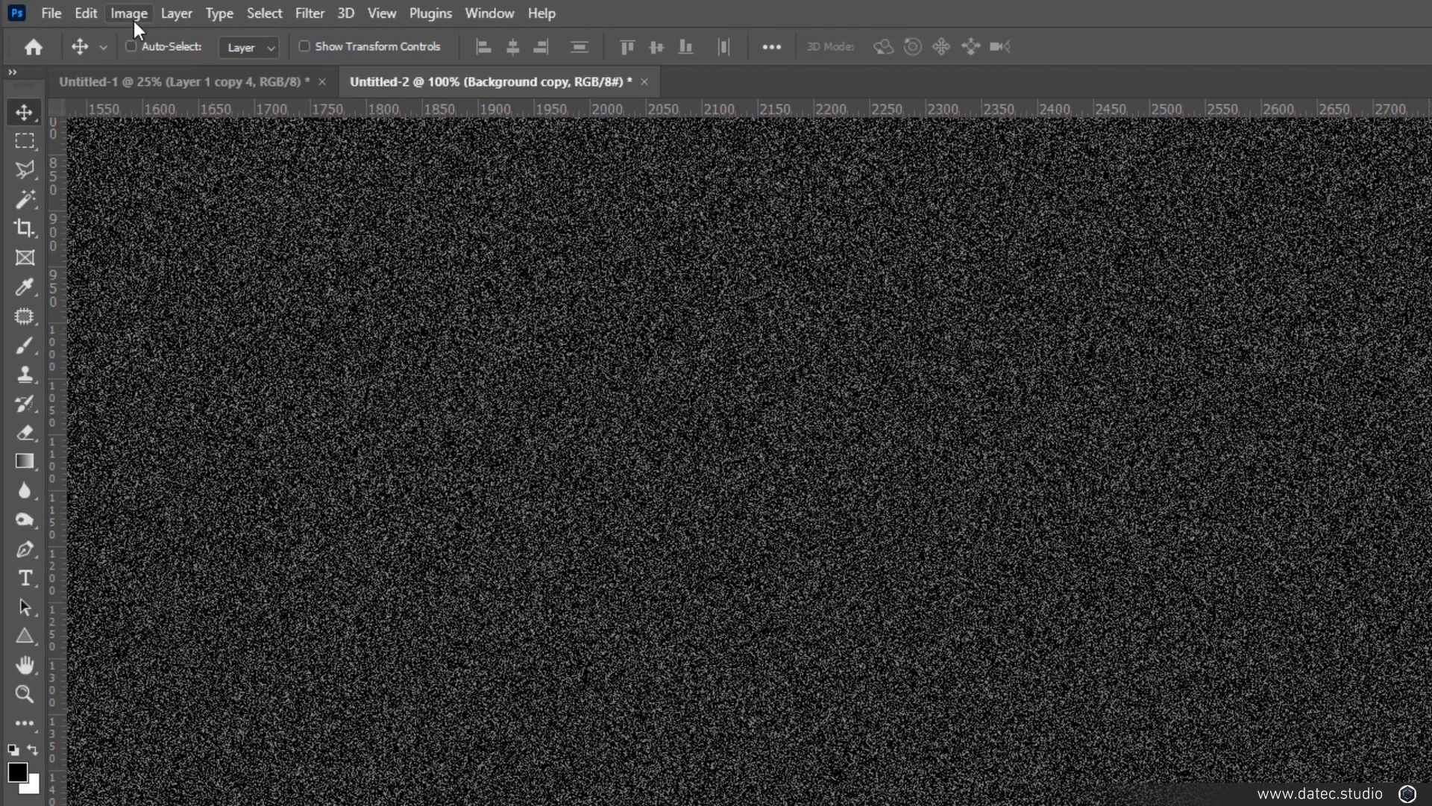
{"action": "left_click", "coordinate": [132, 21]}
{"action": "mouse_move", "coordinate": [156, 74]}
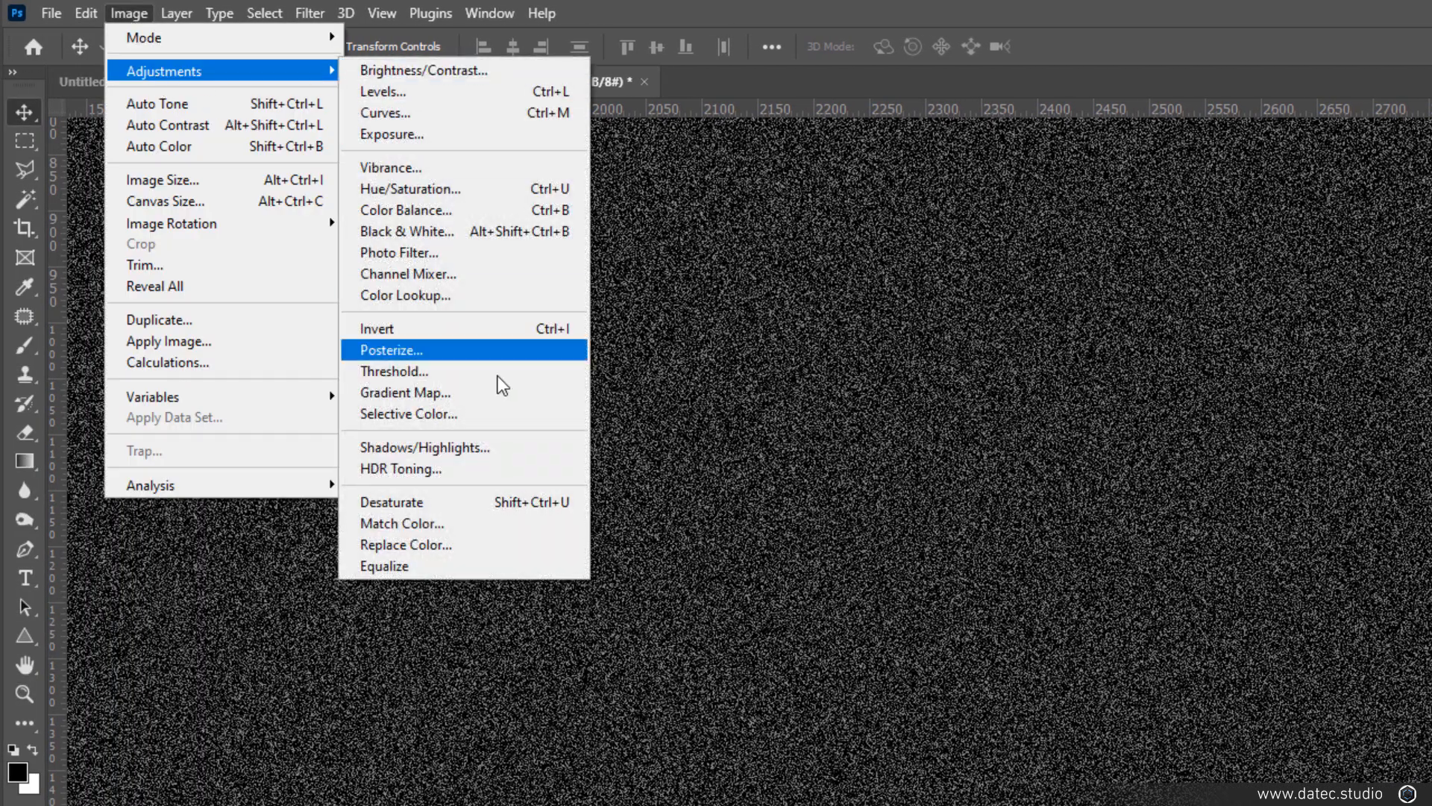
{"action": "left_click", "coordinate": [473, 373]}
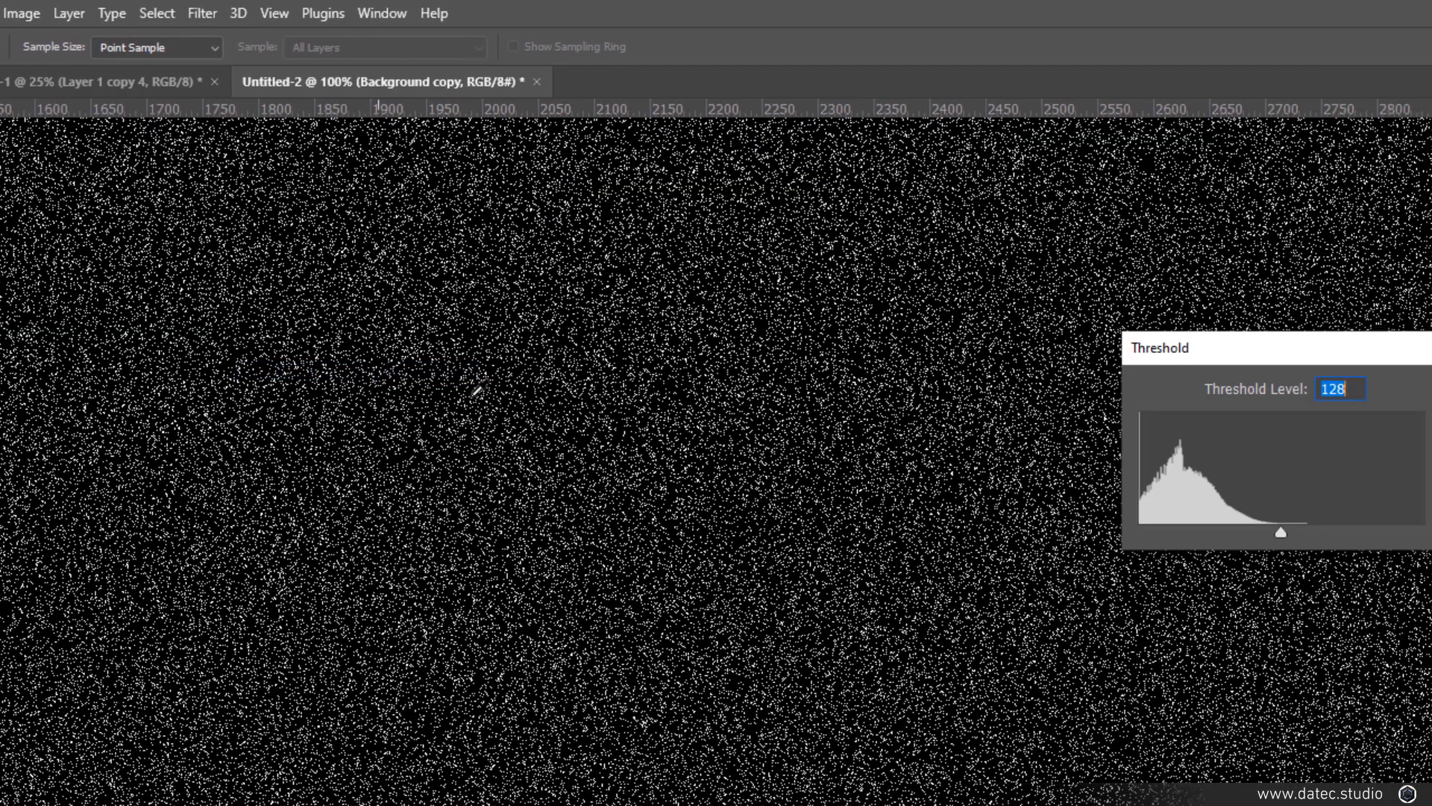
{"action": "left_click_drag", "start_coordinate": [1138, 539], "coordinate": [1169, 531]}
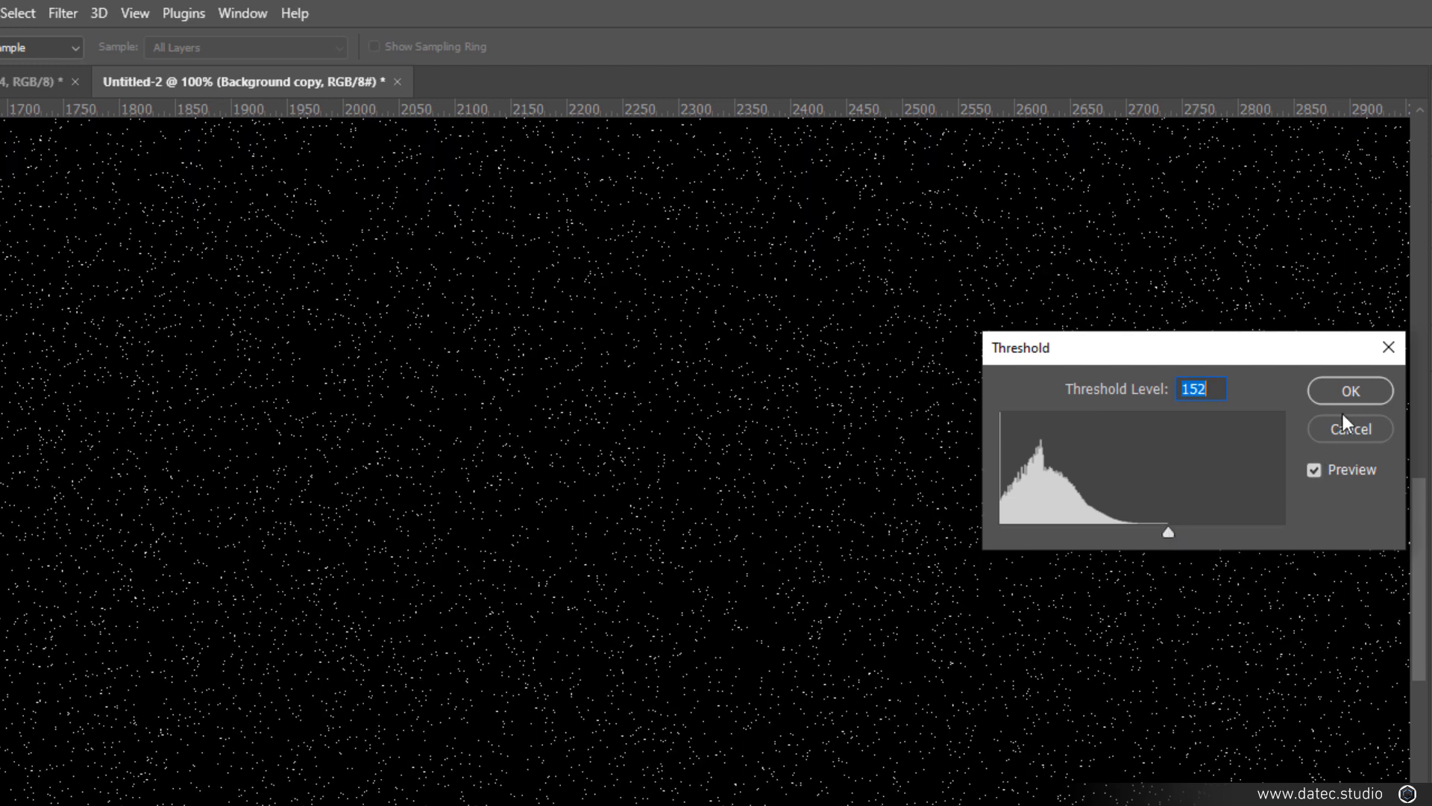
{"action": "left_click", "coordinate": [1352, 391]}
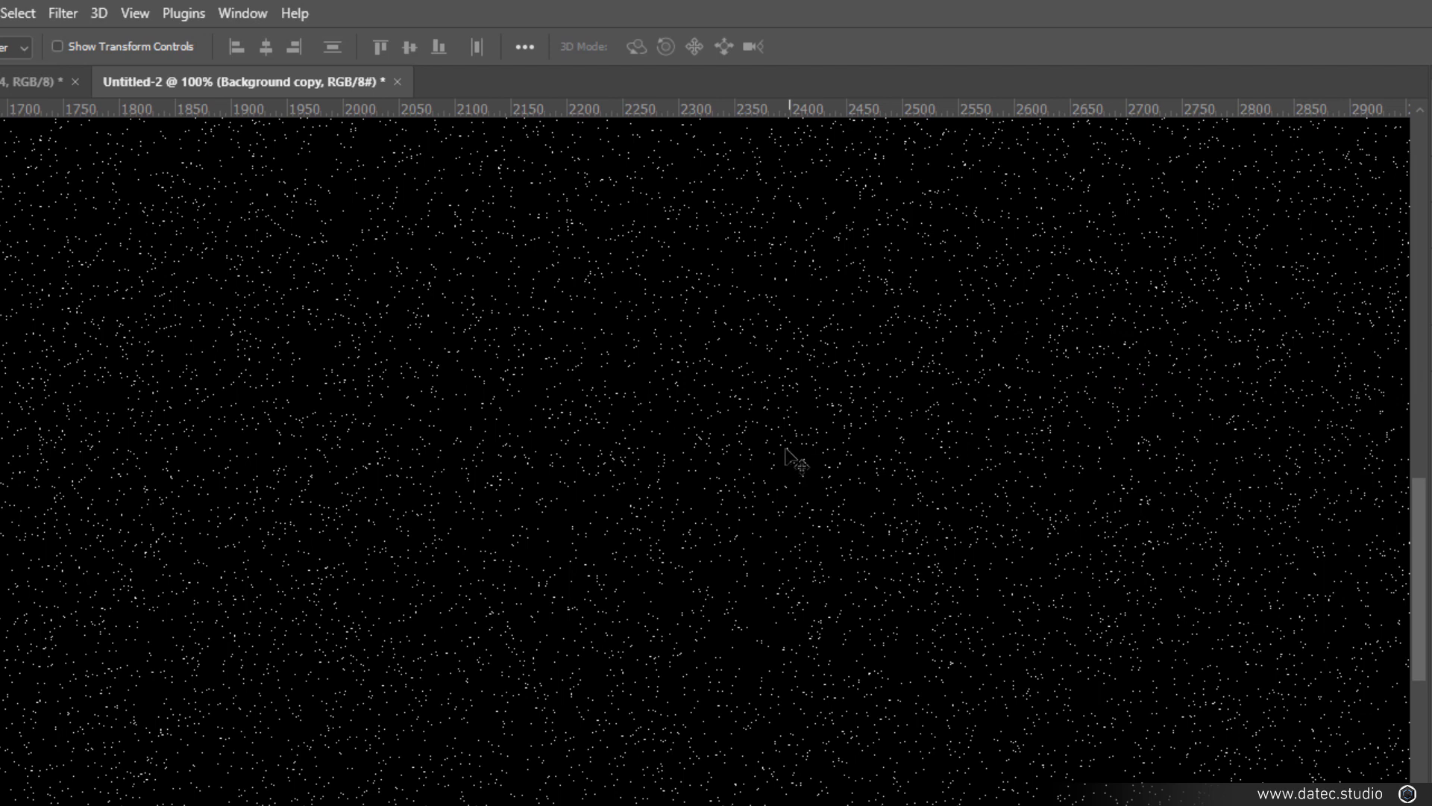
- Duplicate the Background copy layer, hide the duplicate and make the original Background copy layer active
{"action": "scroll", "coordinate": [737, 458], "scroll_direction": "up", "scroll_amount": 1}
{"action": "scroll", "coordinate": [748, 449], "scroll_direction": "up", "scroll_amount": 1}
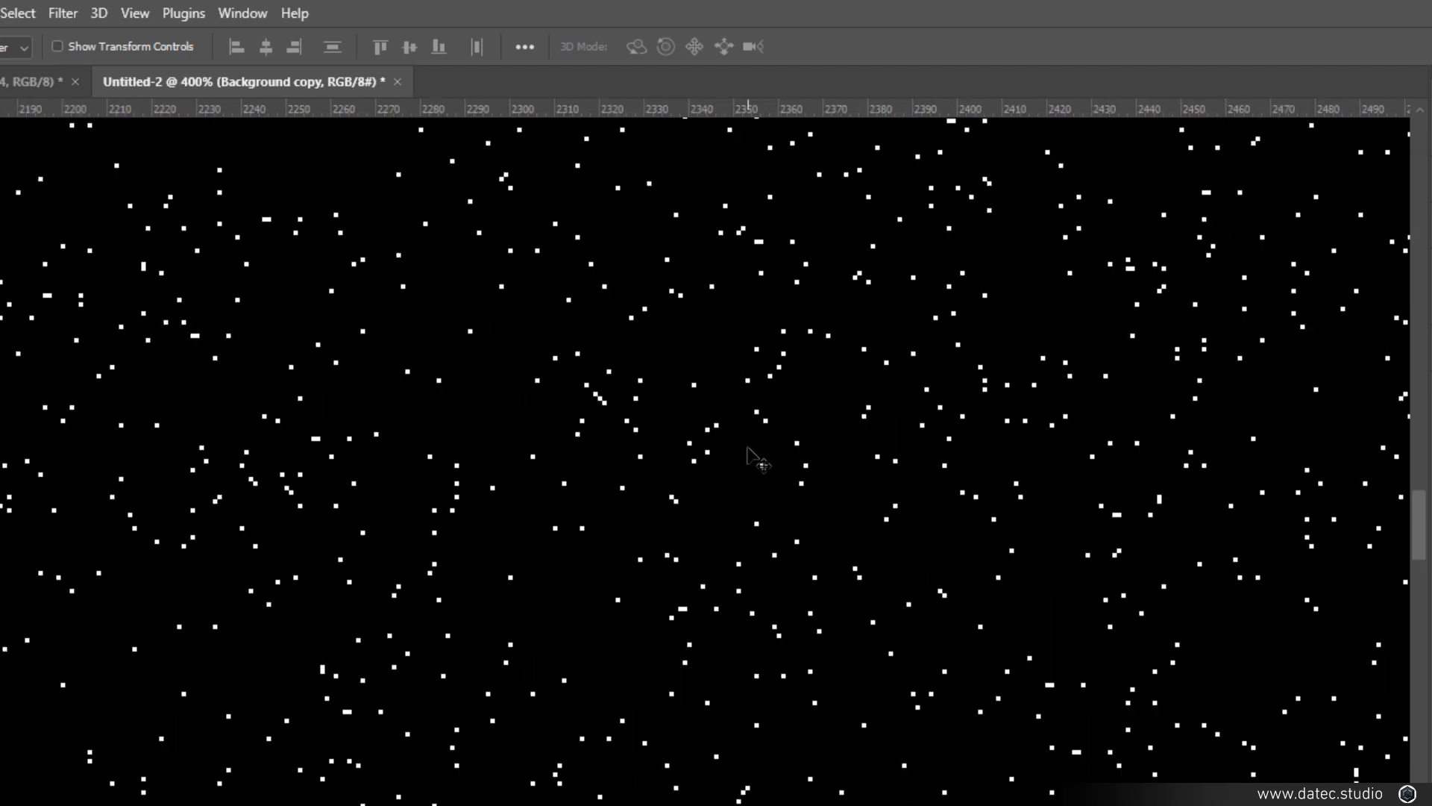
{"action": "scroll", "coordinate": [749, 449], "scroll_direction": "down", "scroll_amount": 1}
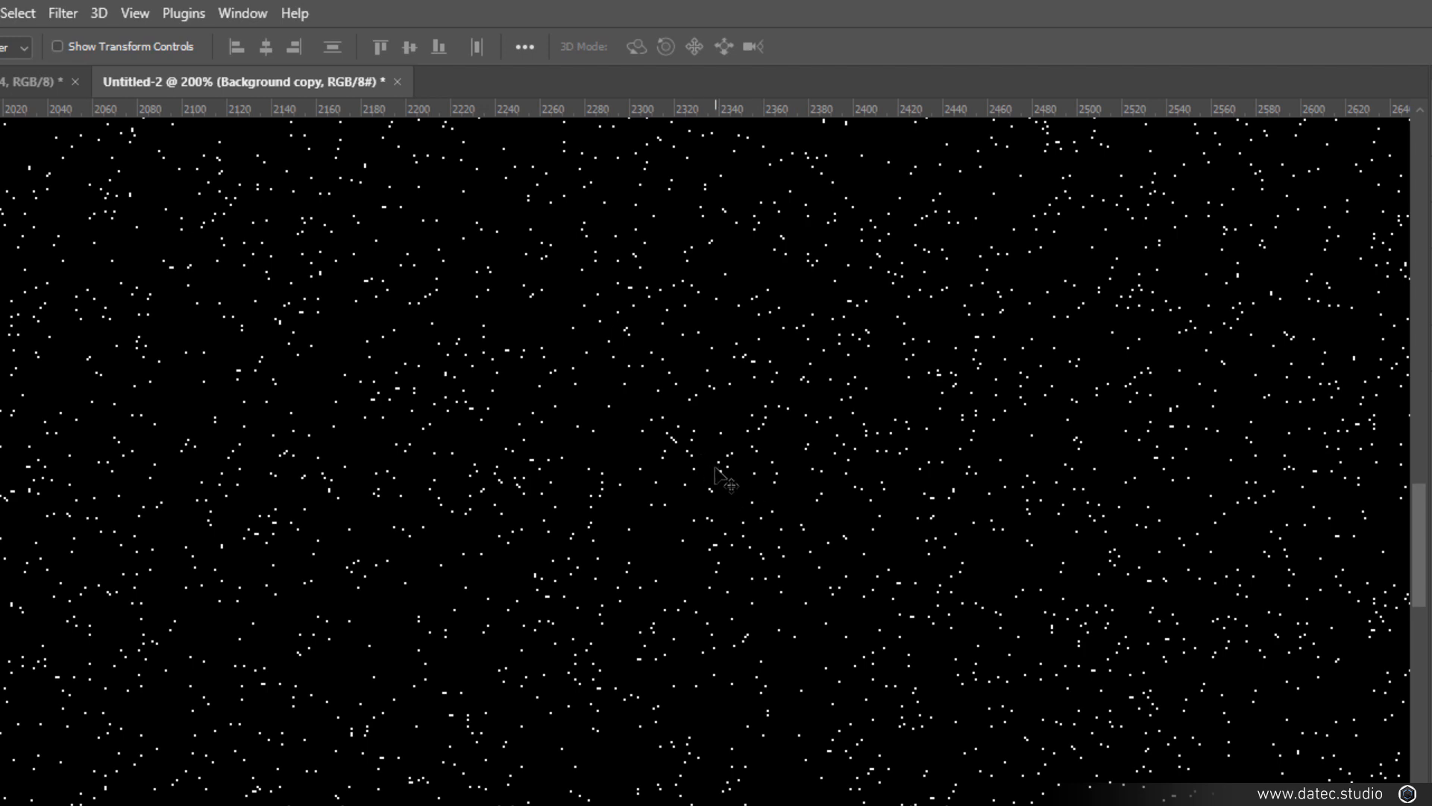
{"action": "scroll", "coordinate": [715, 470], "scroll_direction": "down", "scroll_amount": 2}
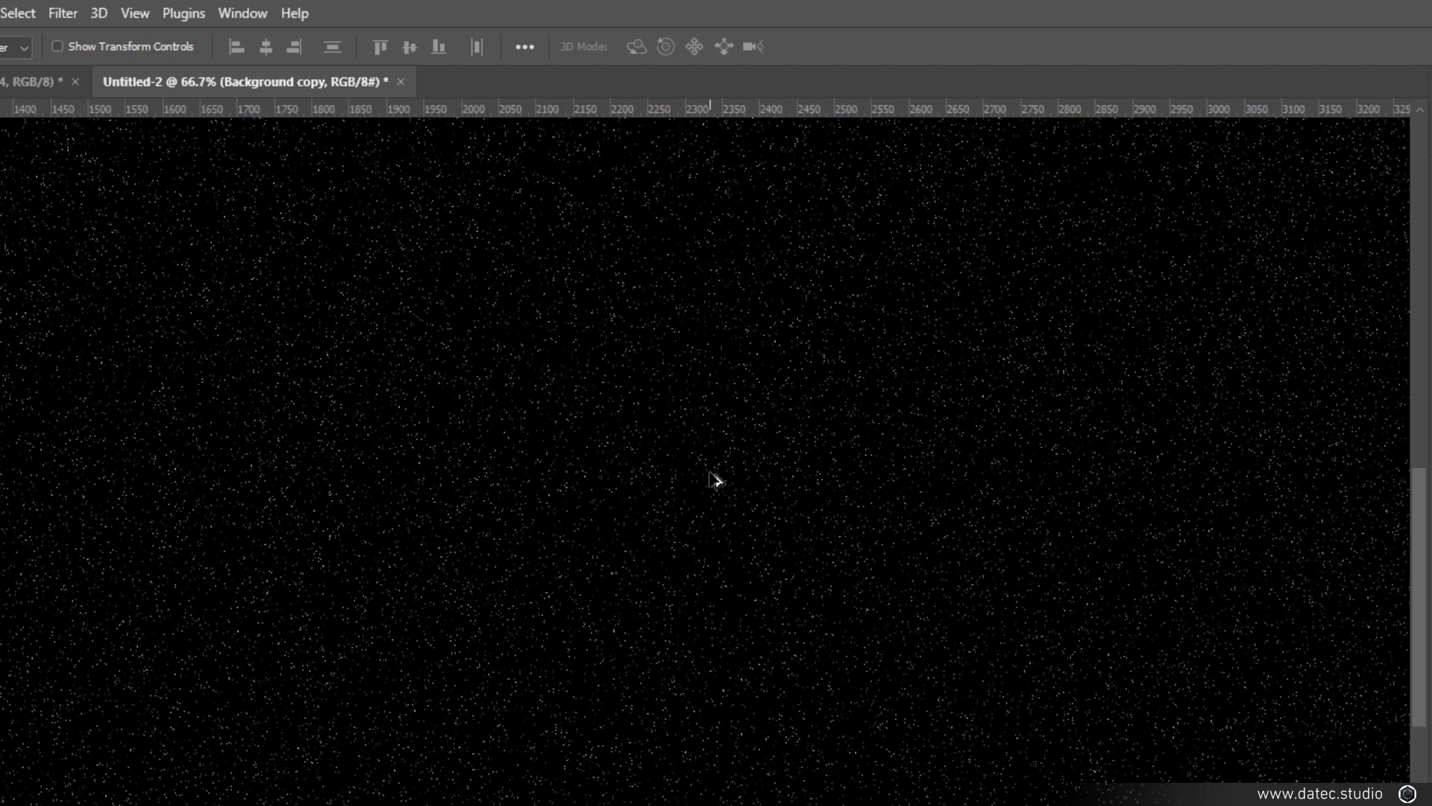
{"action": "scroll", "coordinate": [737, 527], "scroll_direction": "up", "scroll_amount": 1}
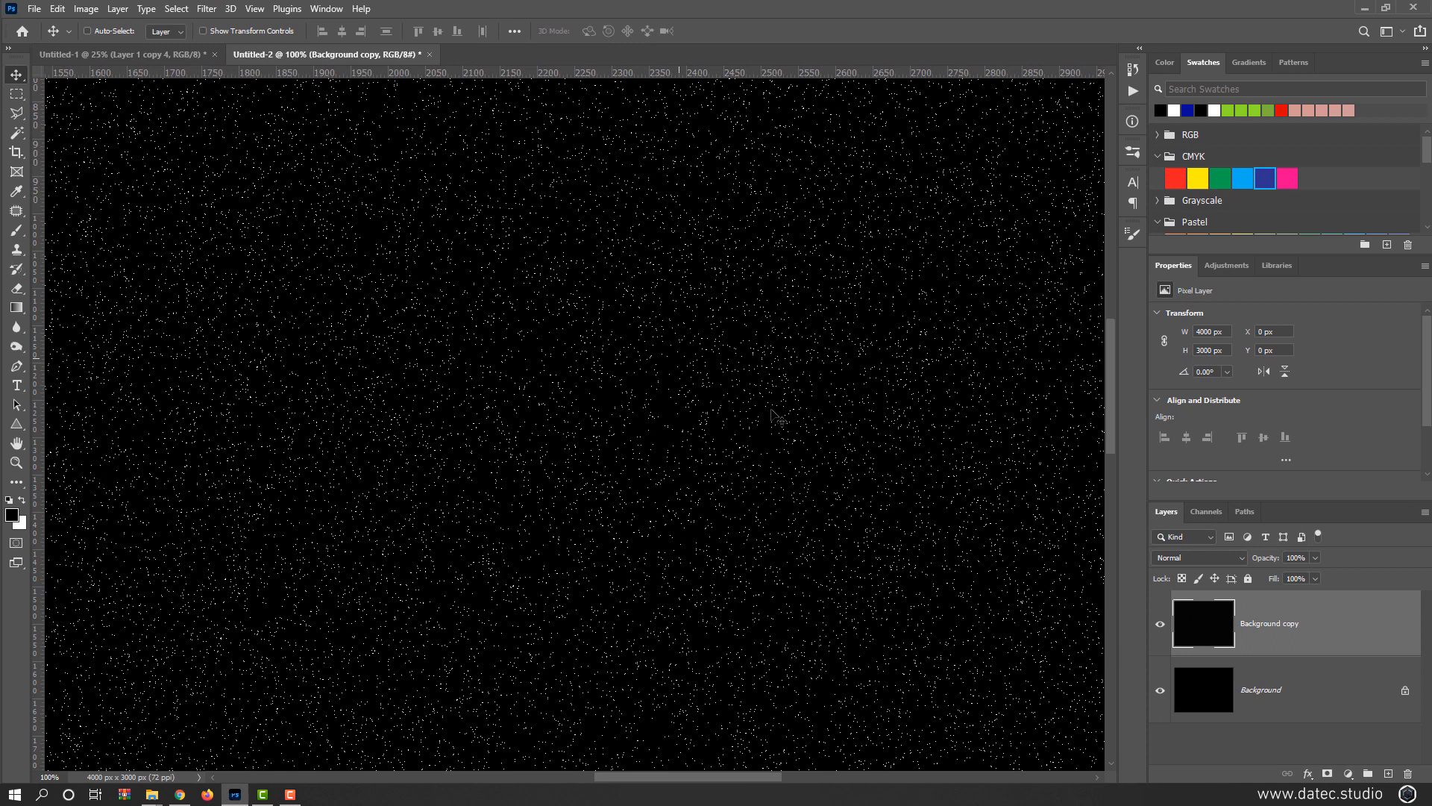
{"action": "left_click_drag", "start_coordinate": [1240, 637], "coordinate": [1389, 774]}
{"action": "left_click", "coordinate": [1160, 625]}
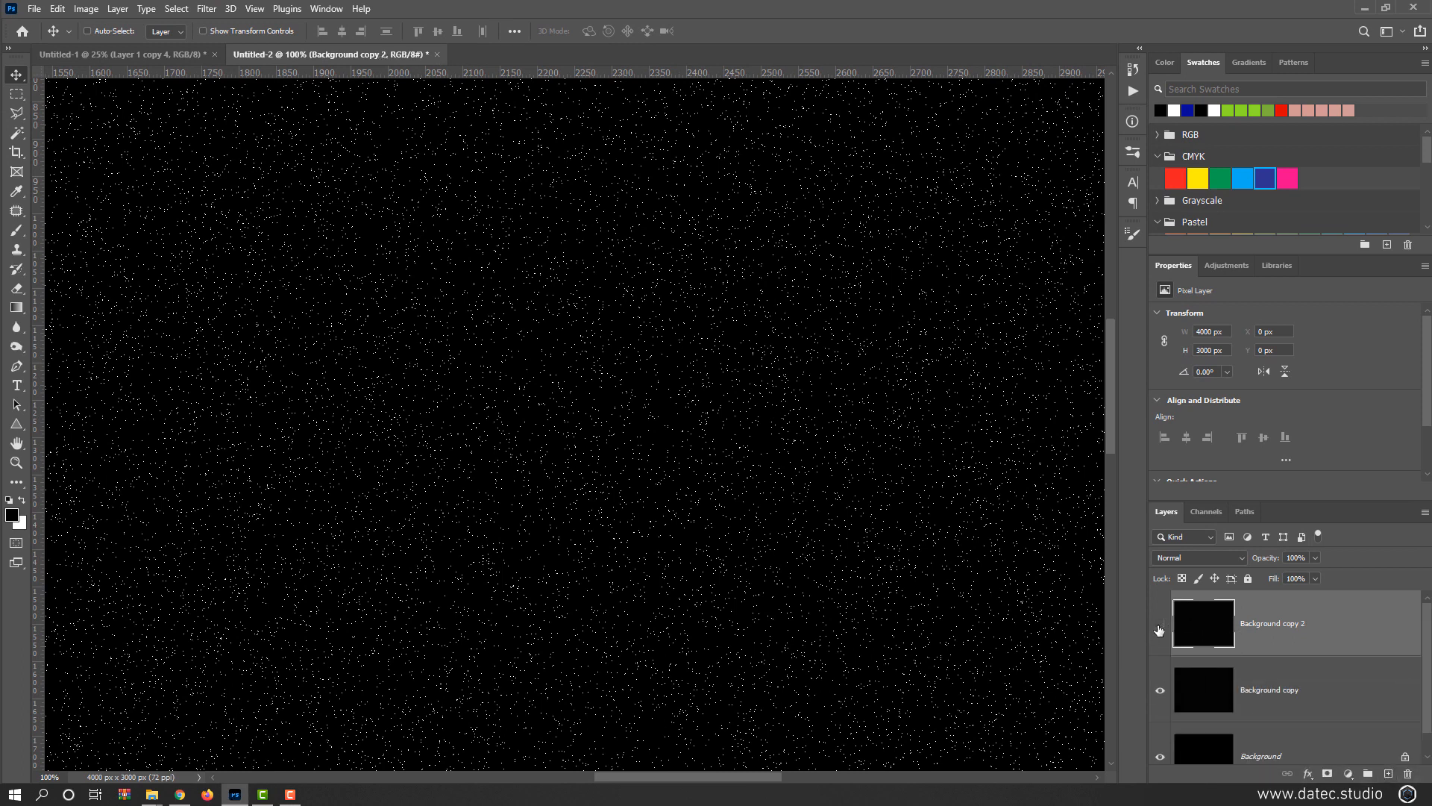
{"action": "left_click", "coordinate": [1210, 697]}
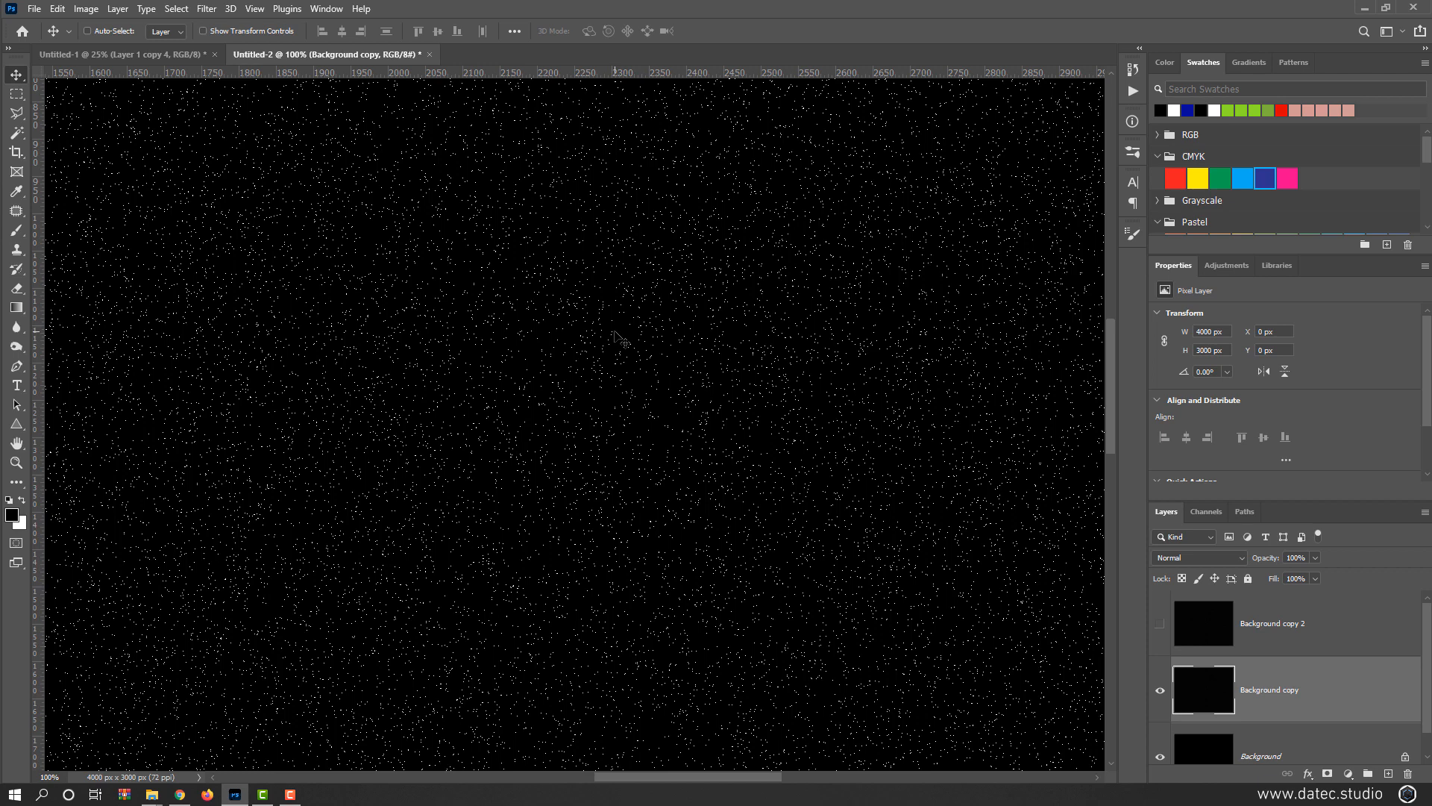
- Apply the Wind filter to the Background copy layer with the Wind method and the direction From the Right
{"action": "left_click", "coordinate": [207, 9]}
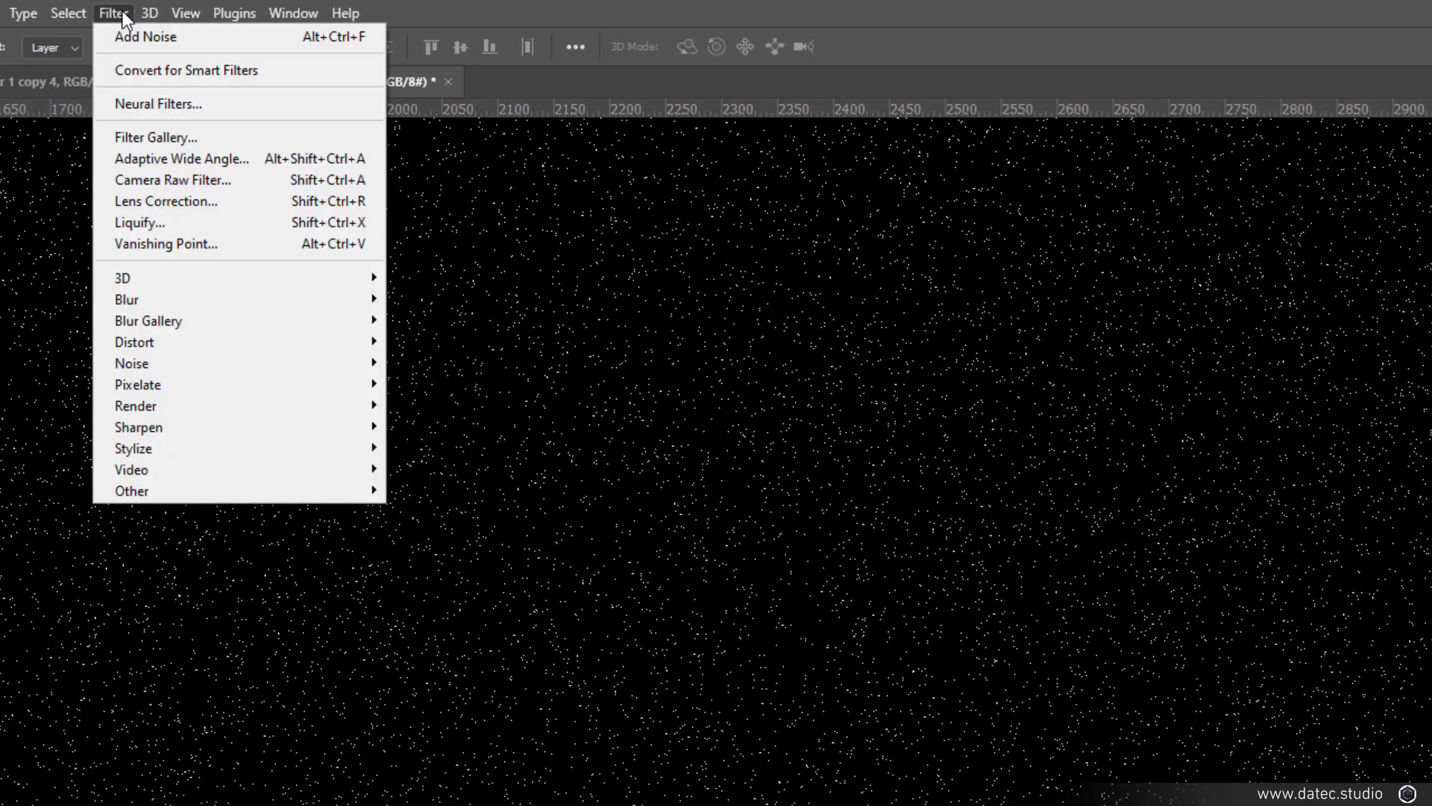
{"action": "mouse_move", "coordinate": [252, 430]}
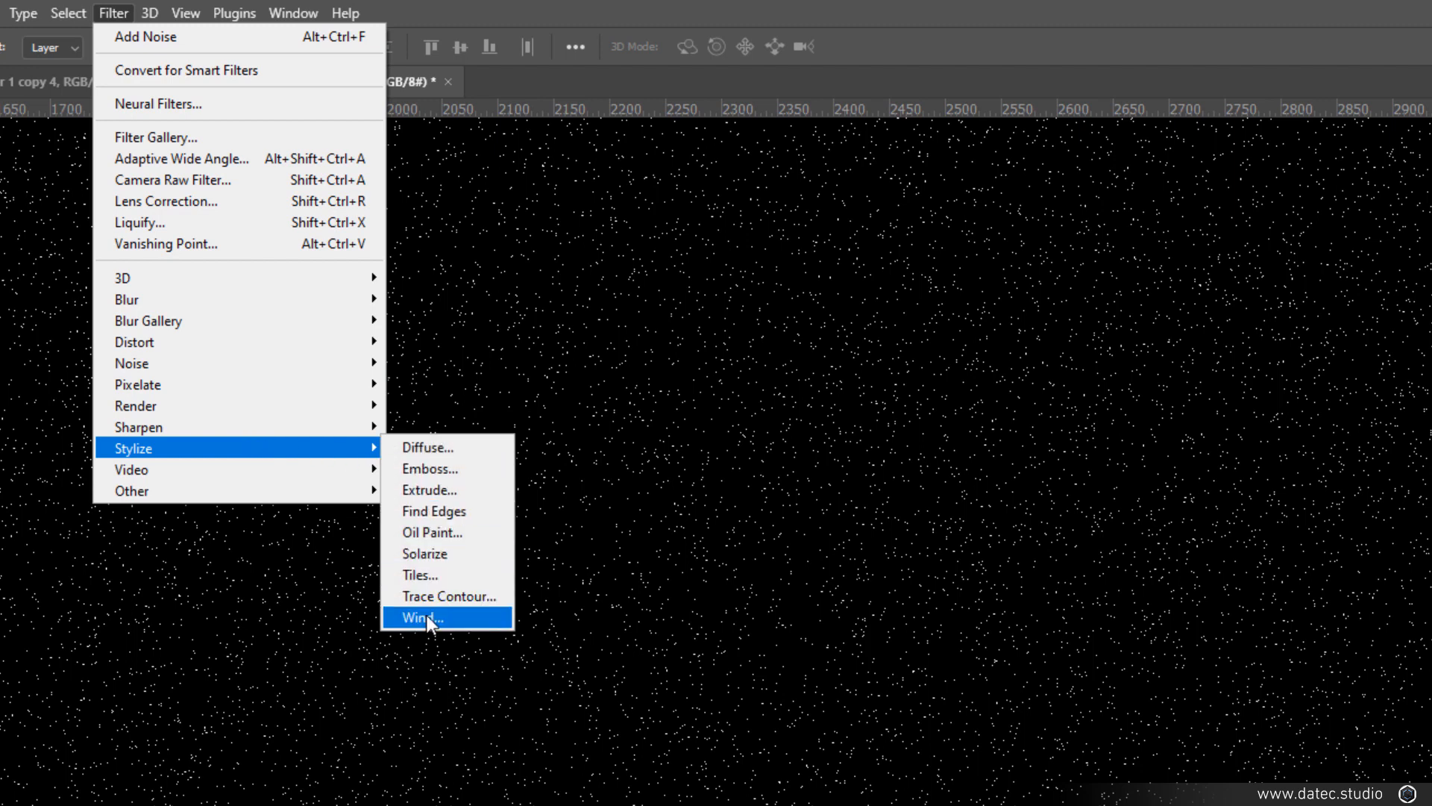
{"action": "left_click", "coordinate": [427, 617]}
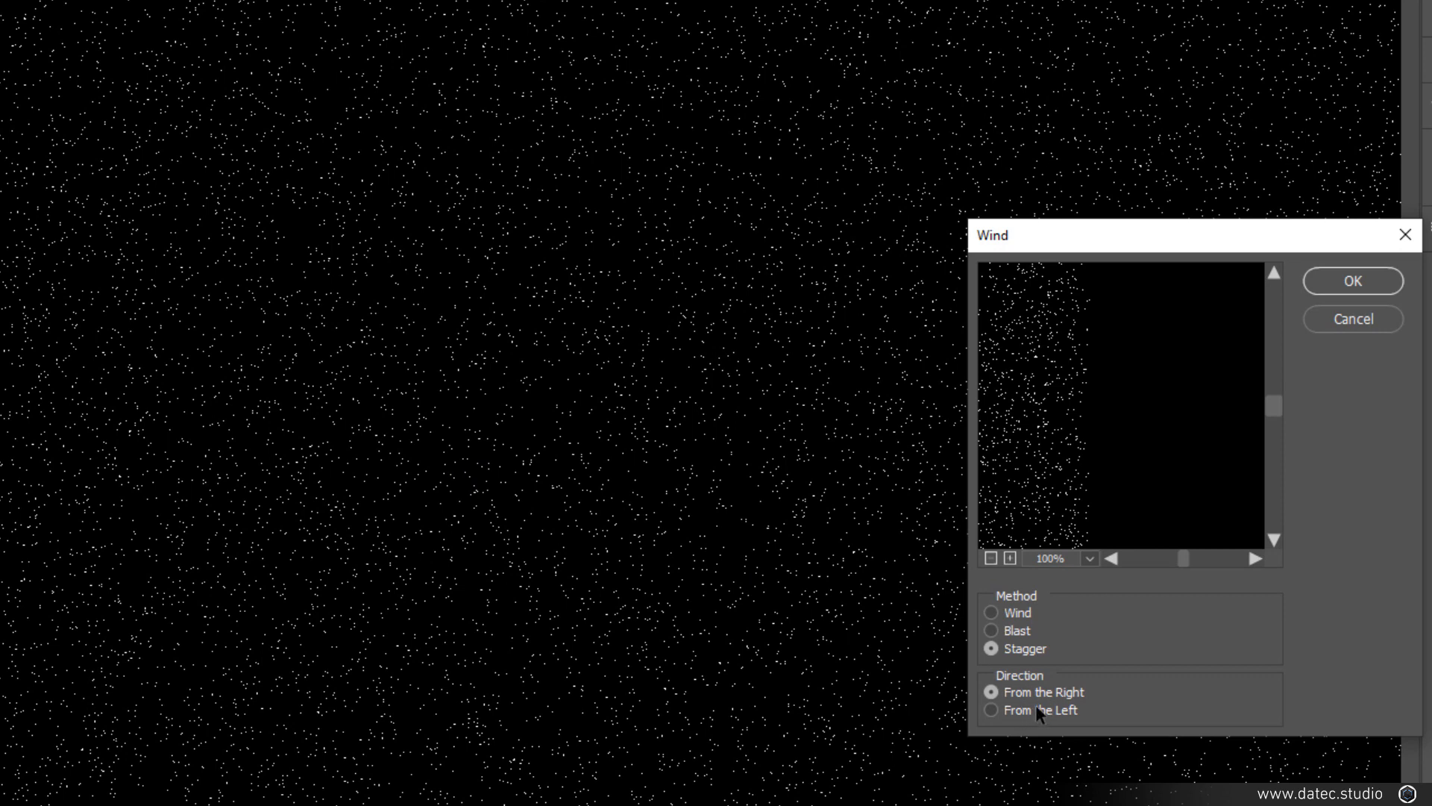
{"action": "left_click", "coordinate": [1019, 616]}
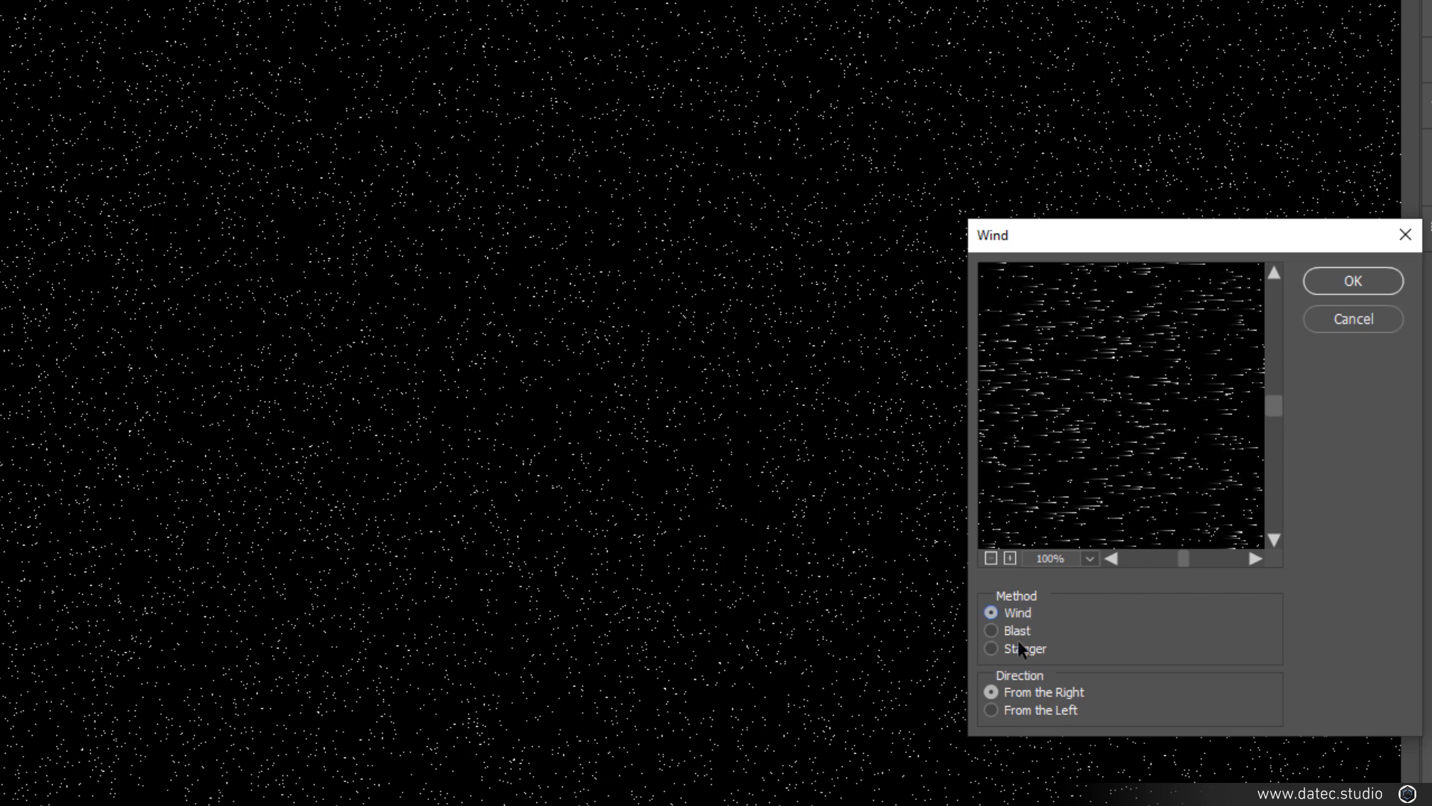
{"action": "left_click", "coordinate": [1017, 632]}
{"action": "left_click", "coordinate": [1014, 650]}
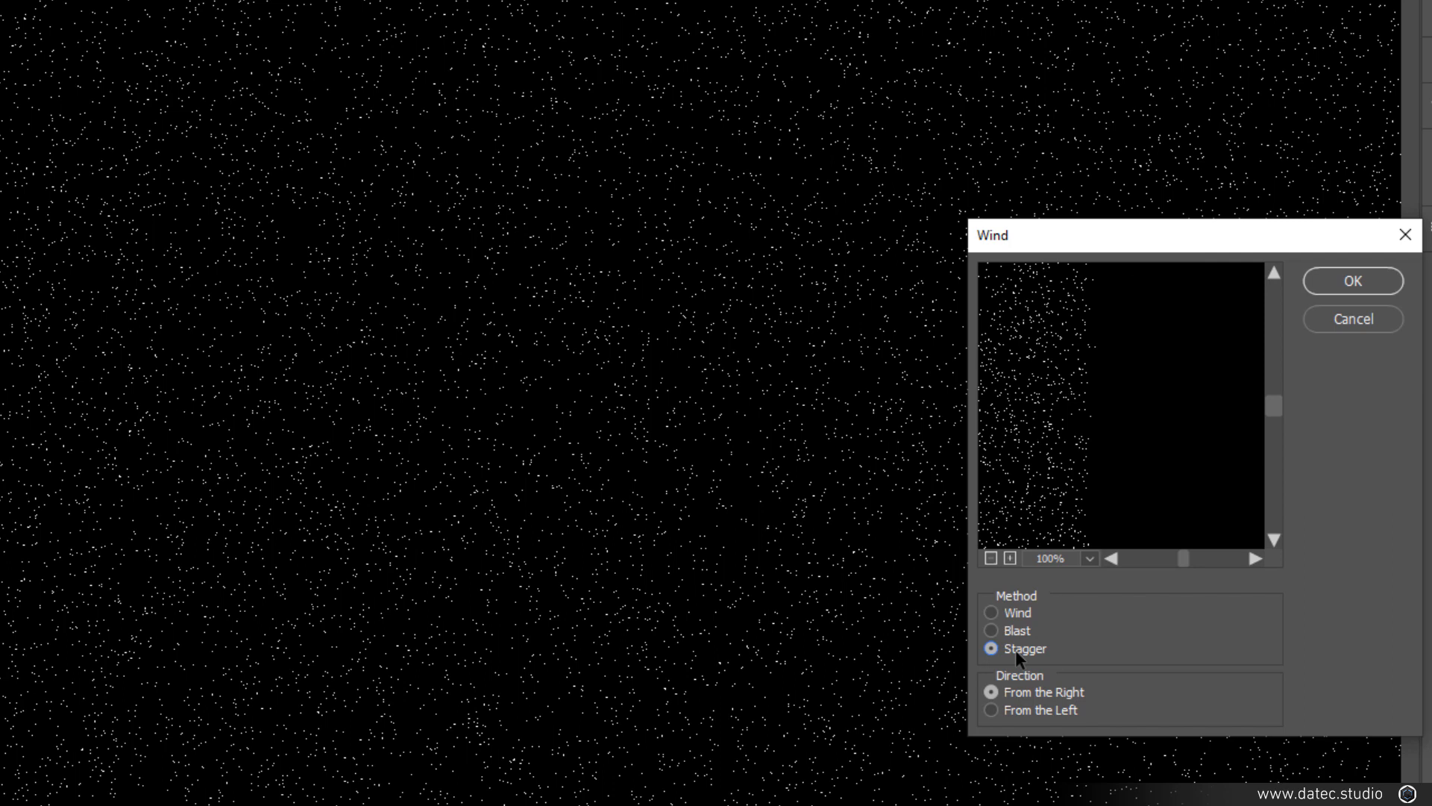
{"action": "left_click", "coordinate": [1017, 632]}
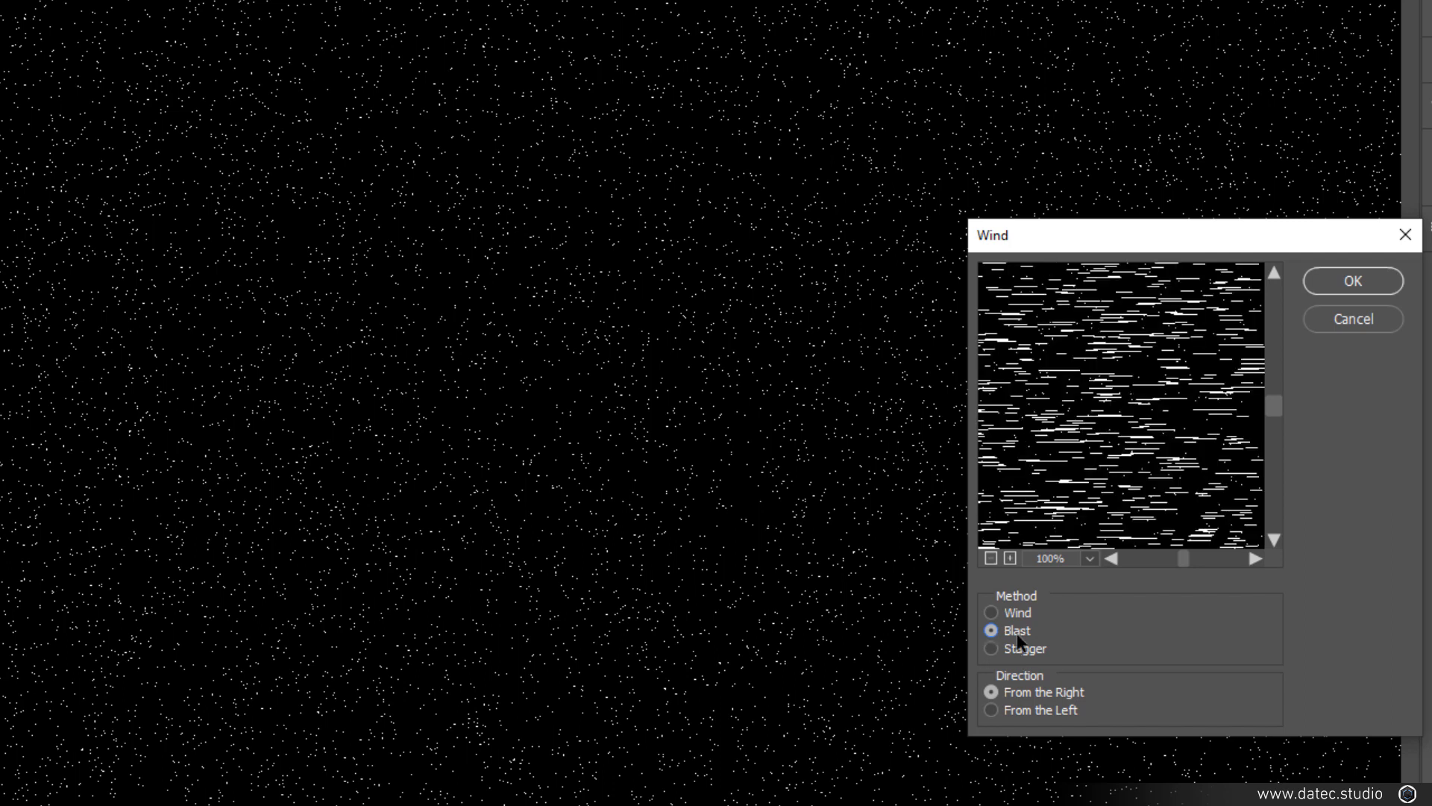
{"action": "left_click", "coordinate": [1018, 615]}
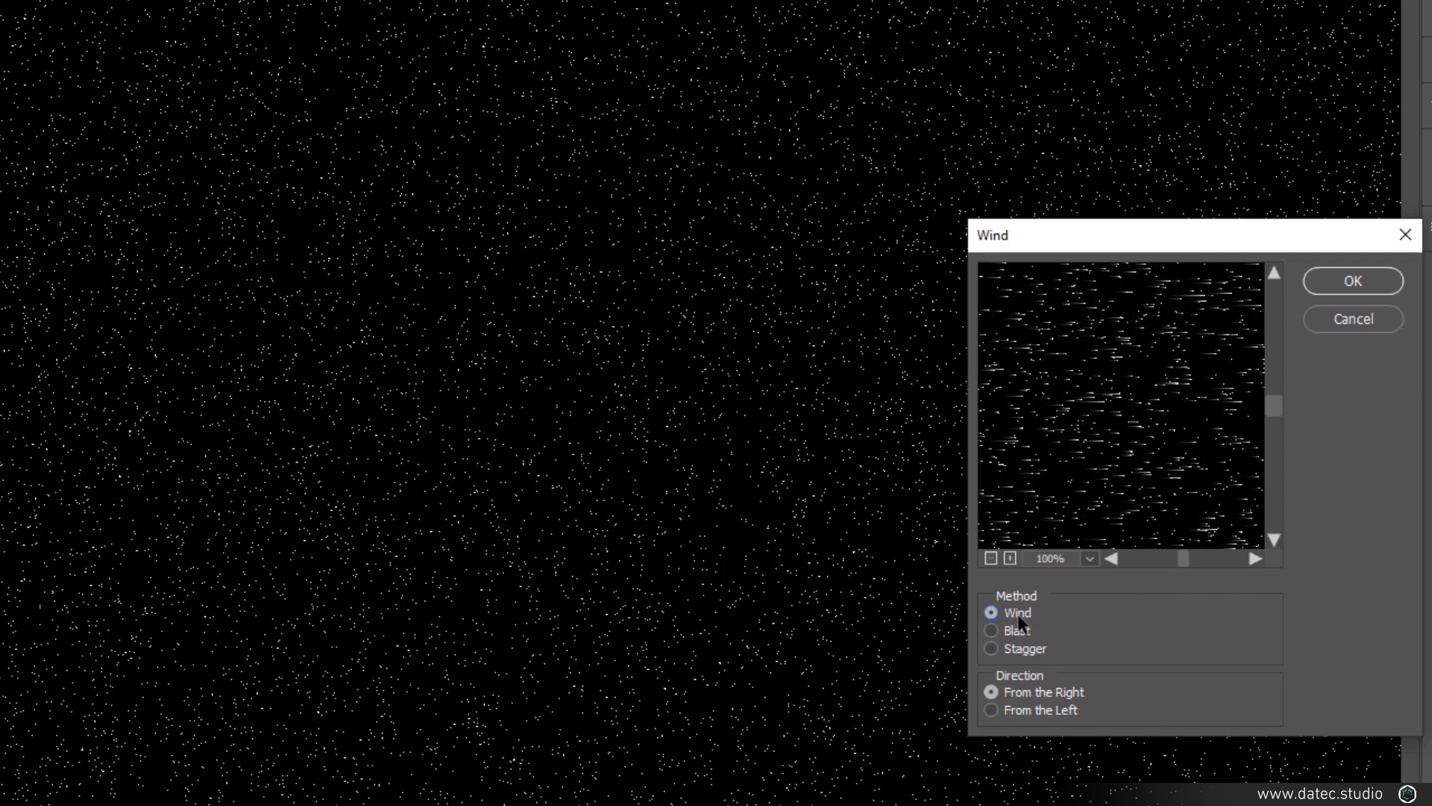
{"action": "left_click", "coordinate": [1005, 629]}
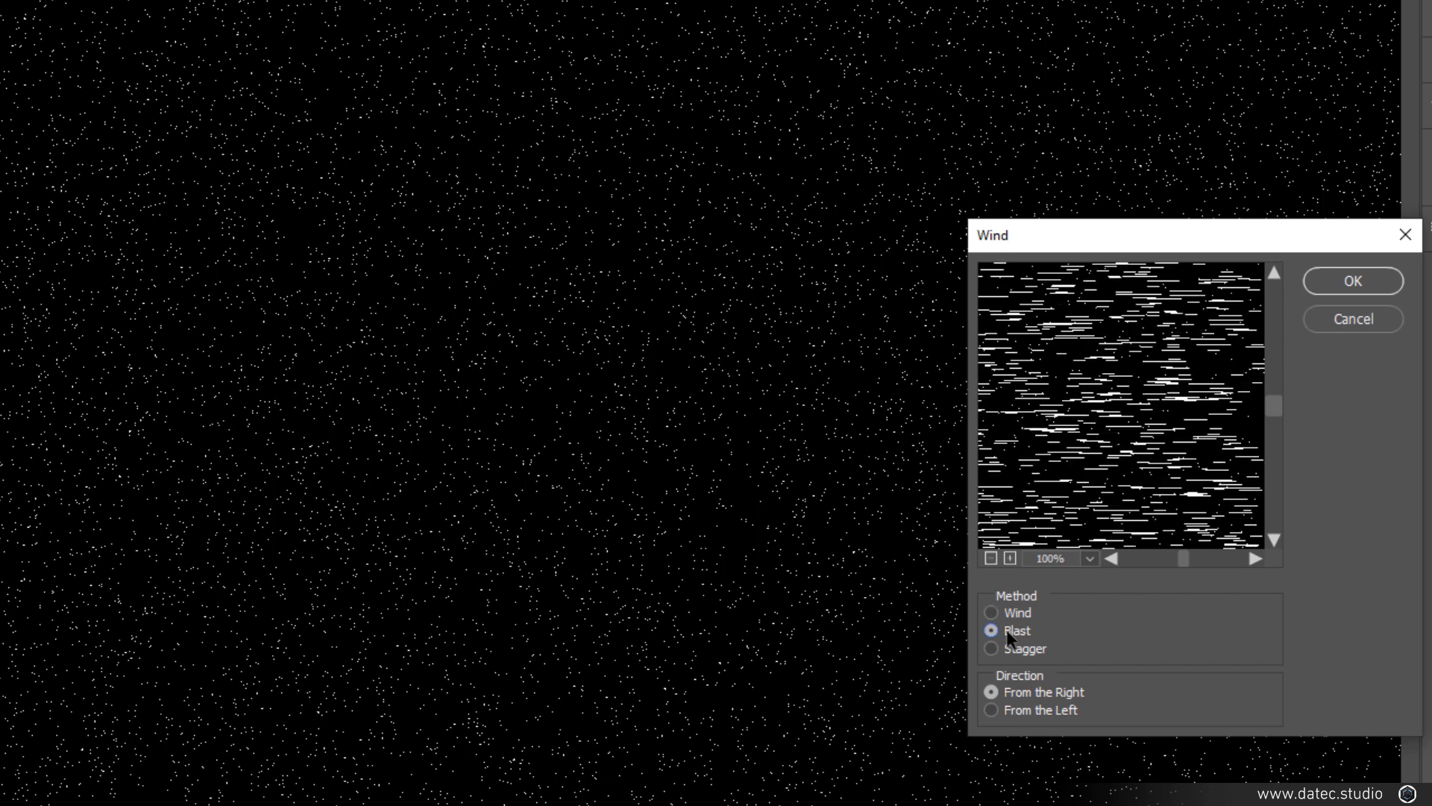
{"action": "left_click", "coordinate": [1013, 614]}
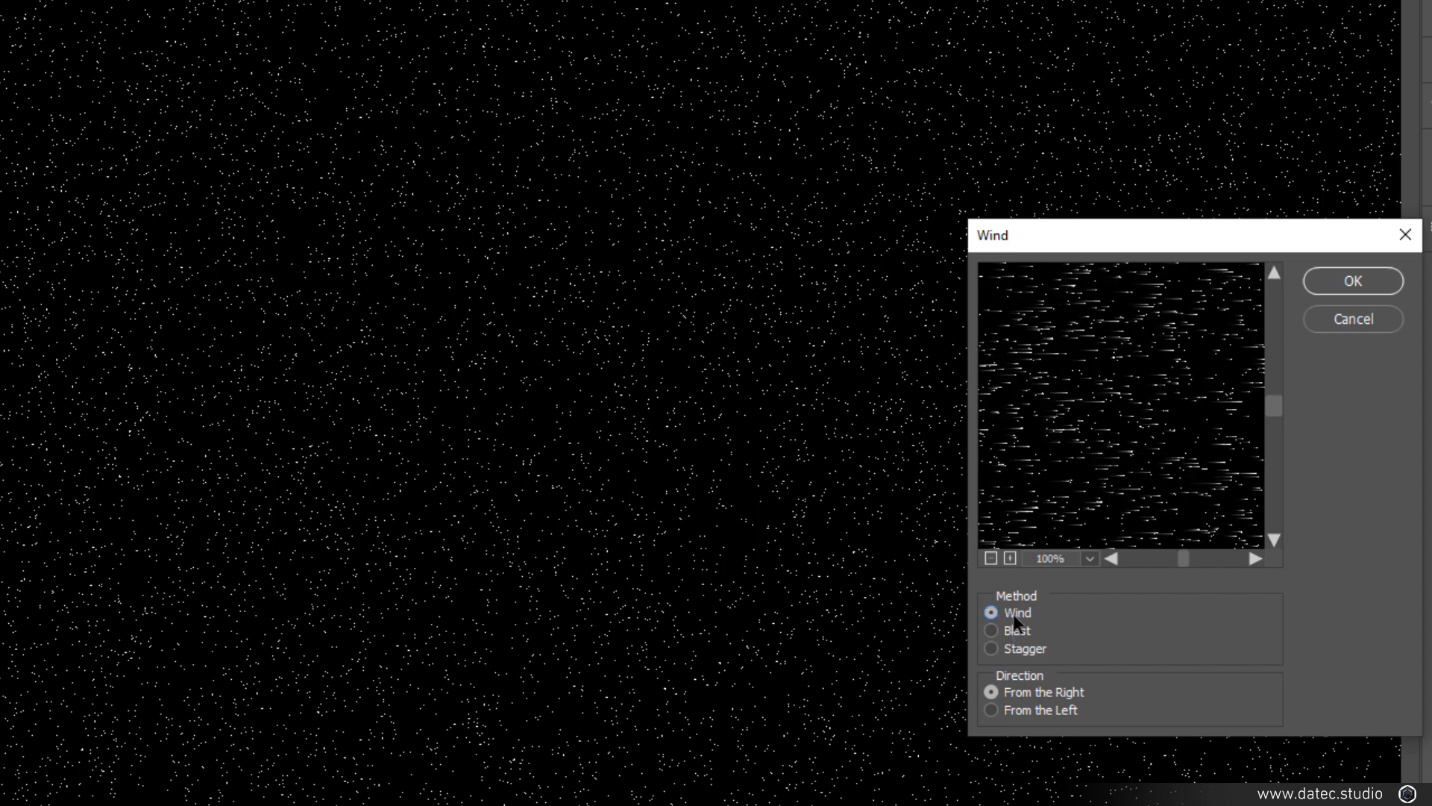
{"action": "left_click", "coordinate": [1353, 280]}
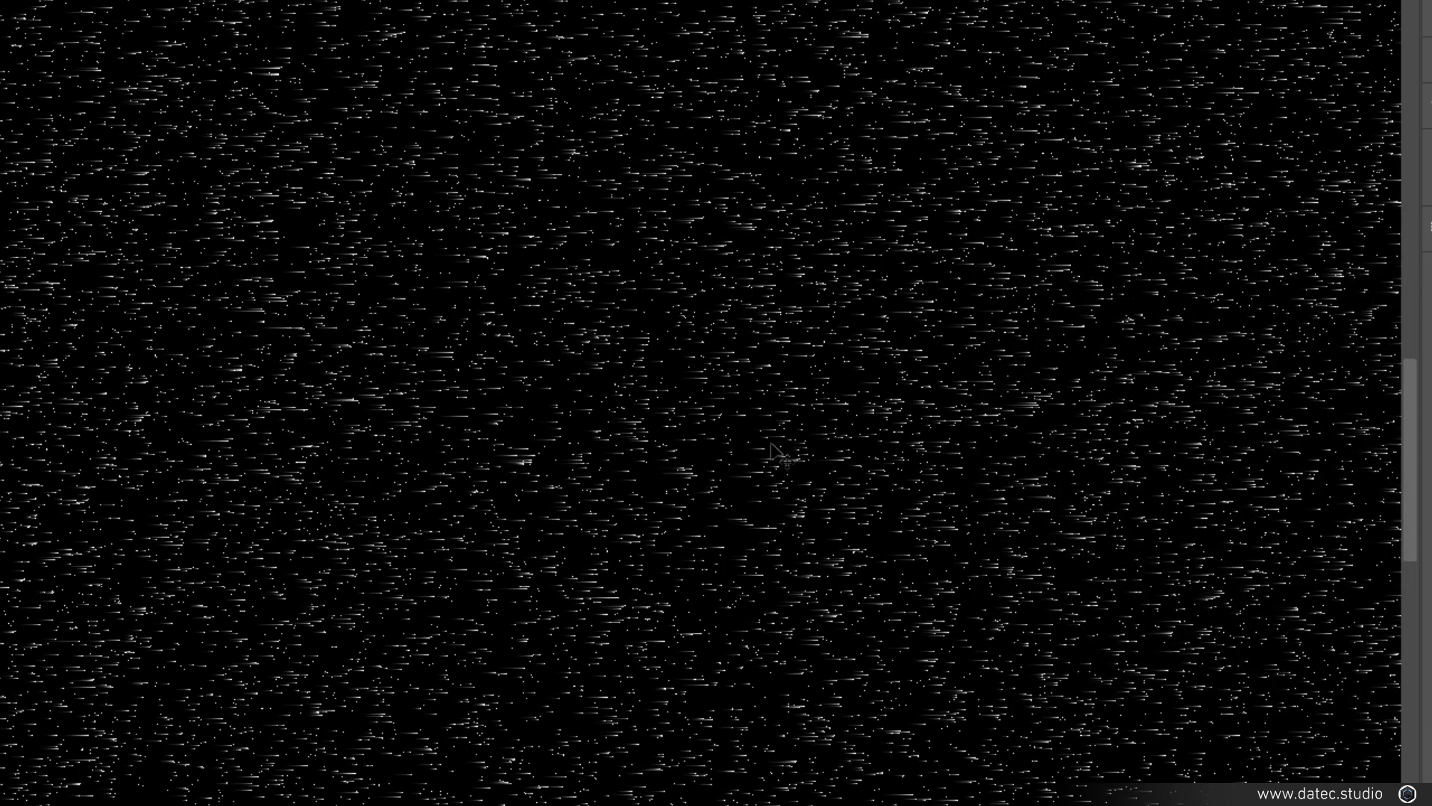
- Reapply the Wind filter with the same settings two more times to lengthen the streaks on the Background copy layer
{"action": "scroll", "coordinate": [771, 446], "scroll_direction": "up", "scroll_amount": 1}
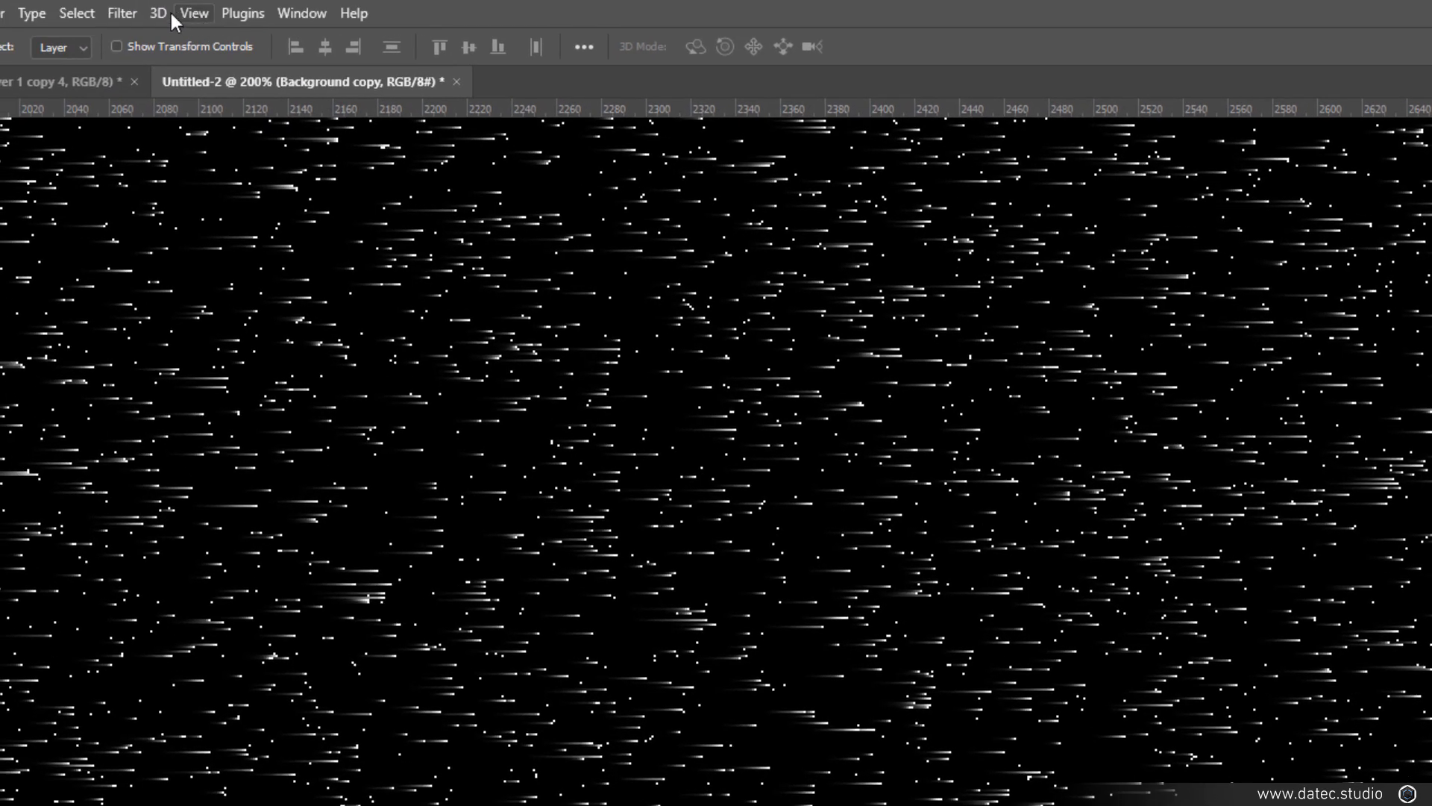
{"action": "left_click", "coordinate": [126, 12]}
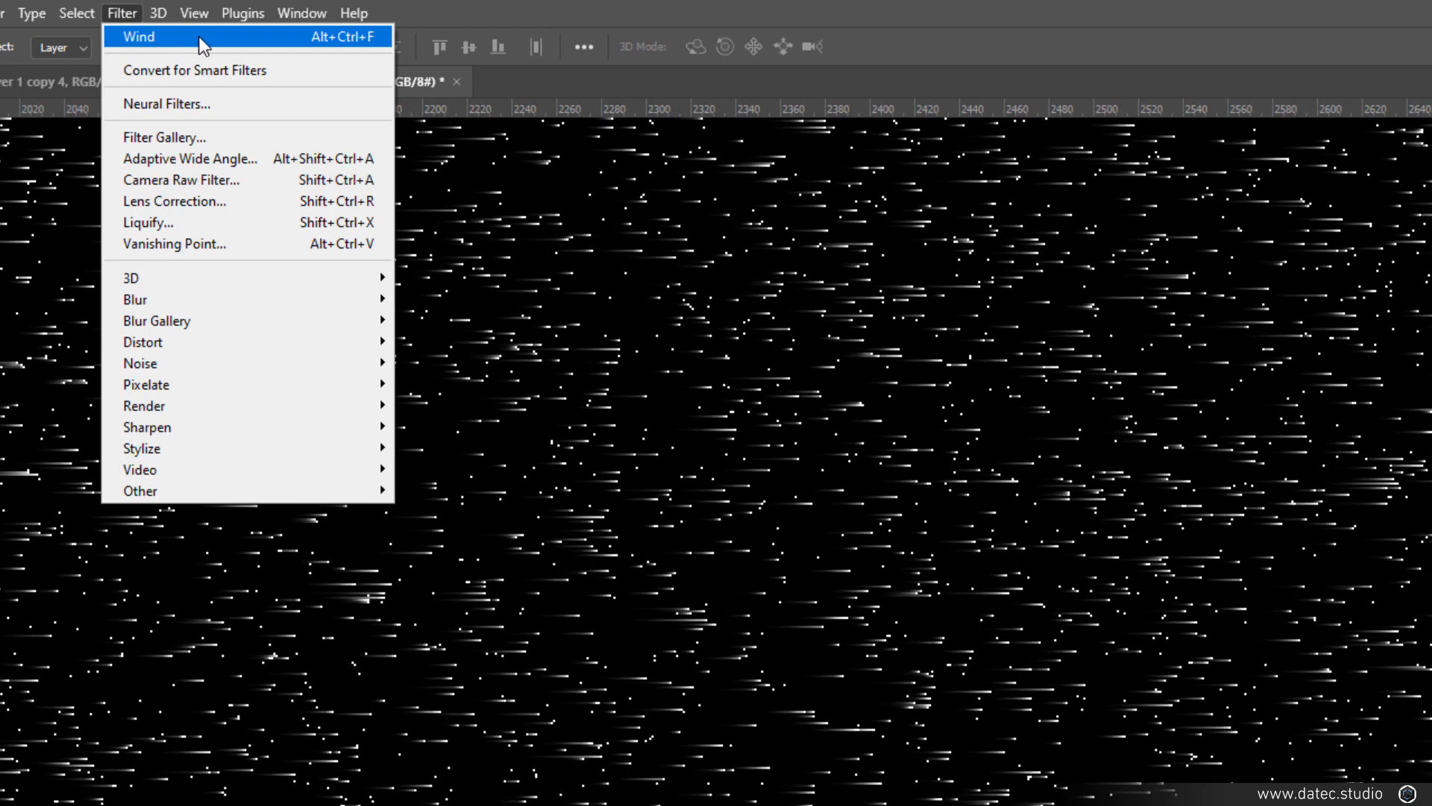
{"action": "left_click", "coordinate": [176, 38]}
{"action": "key", "text": "alt+t"}
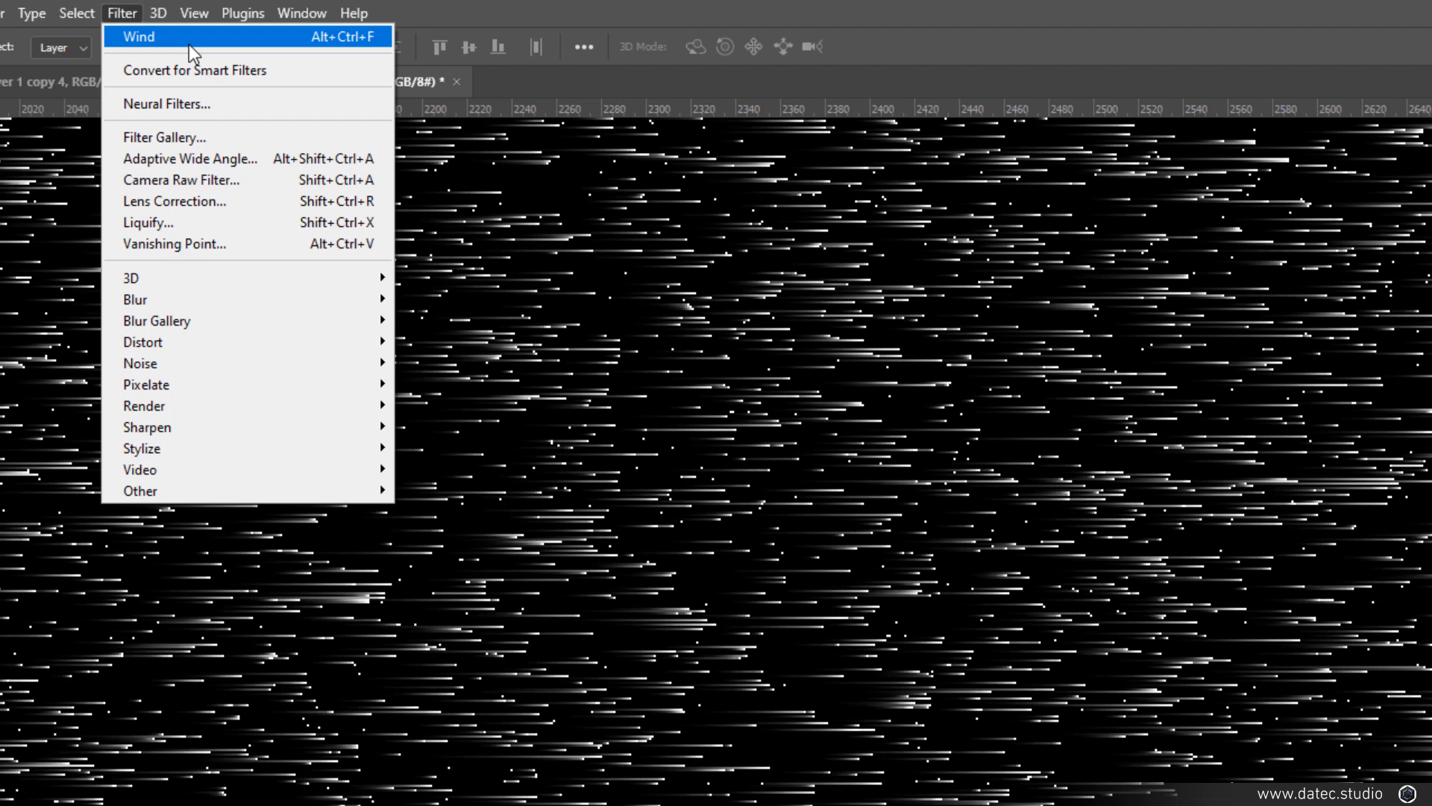
{"action": "left_click", "coordinate": [188, 43]}
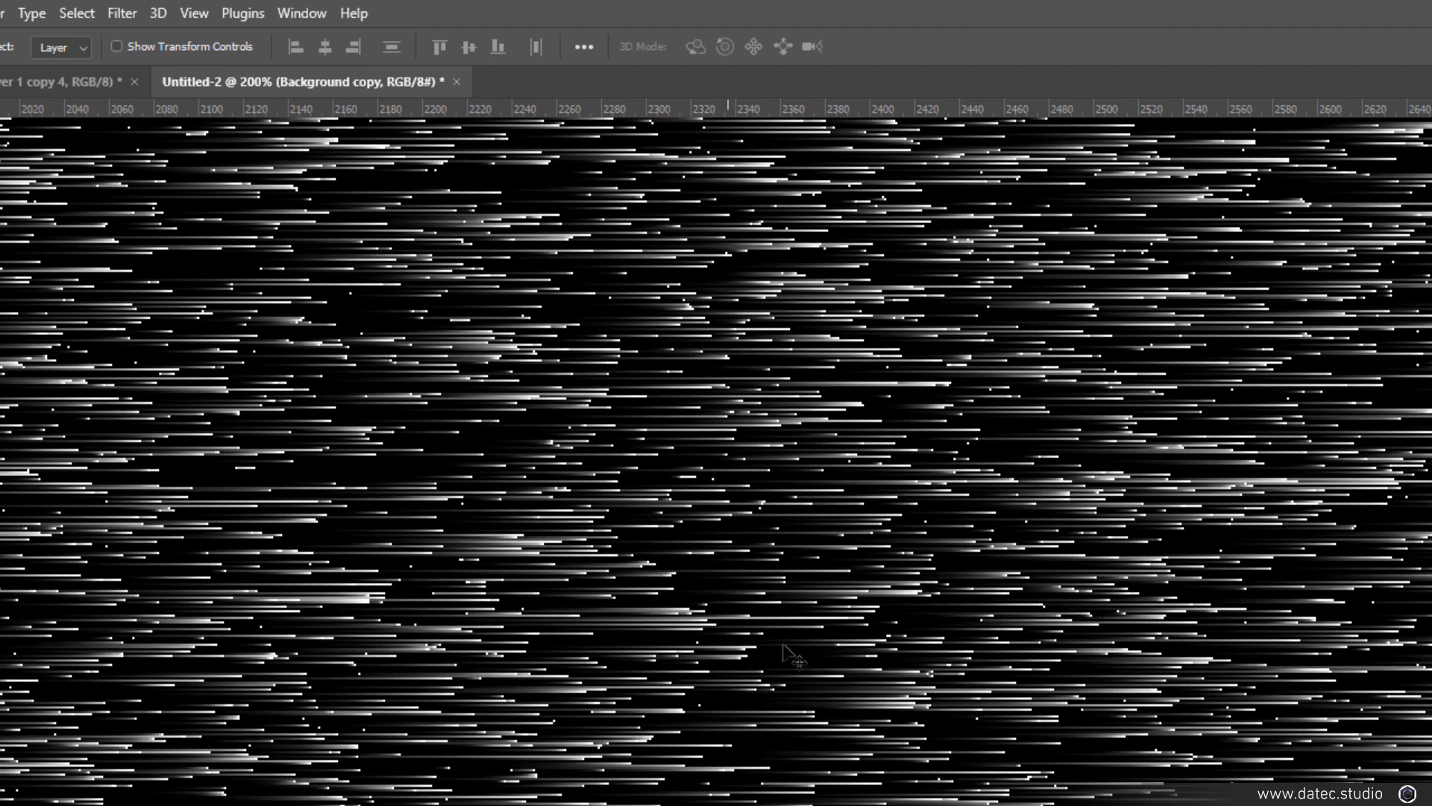
- Apply a Threshold adjustment to the wind-streaked Background copy layer to turn the streaks into hard white dashes
{"action": "scroll", "coordinate": [817, 641], "scroll_direction": "down", "scroll_amount": 3}
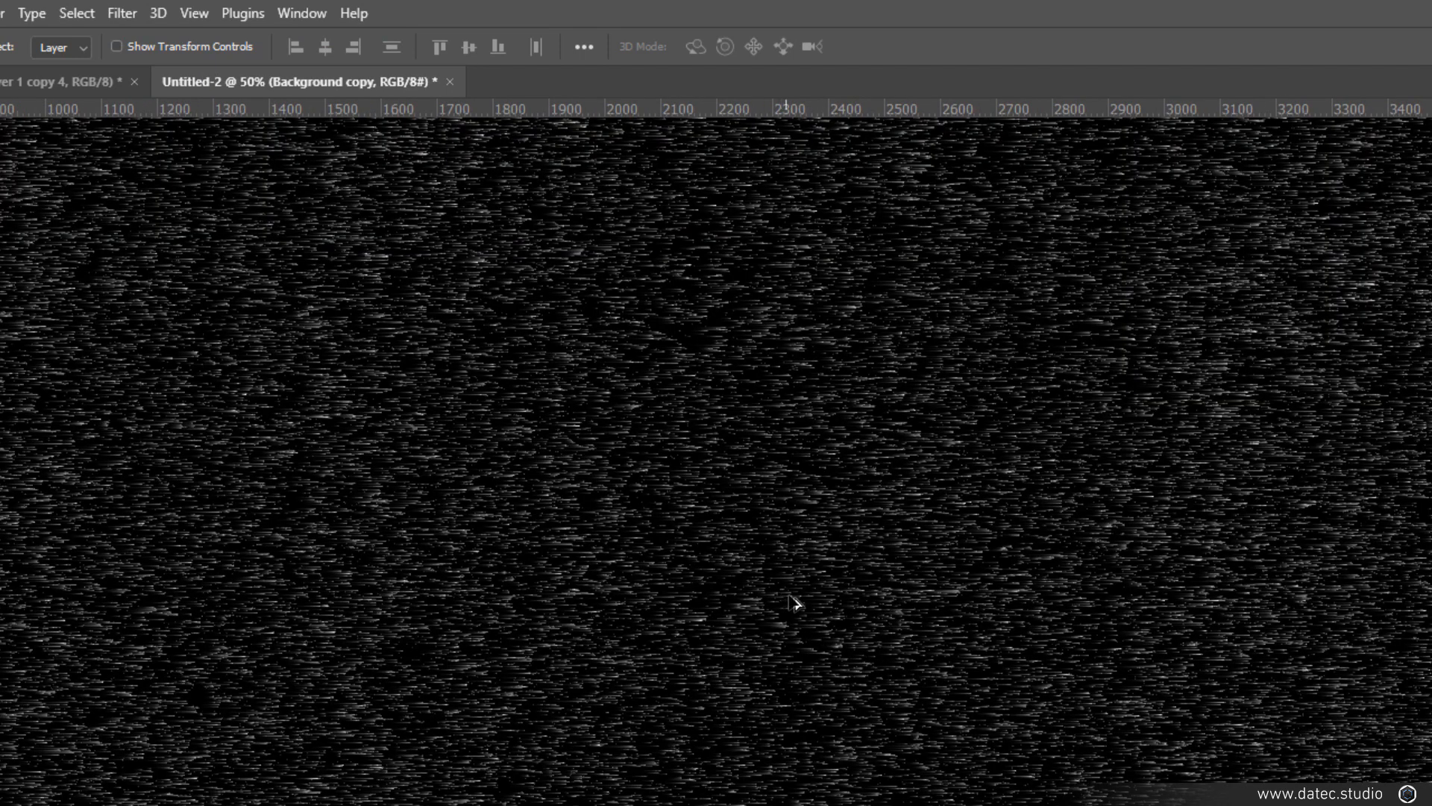
{"action": "scroll", "coordinate": [792, 603], "scroll_direction": "up", "scroll_amount": 3}
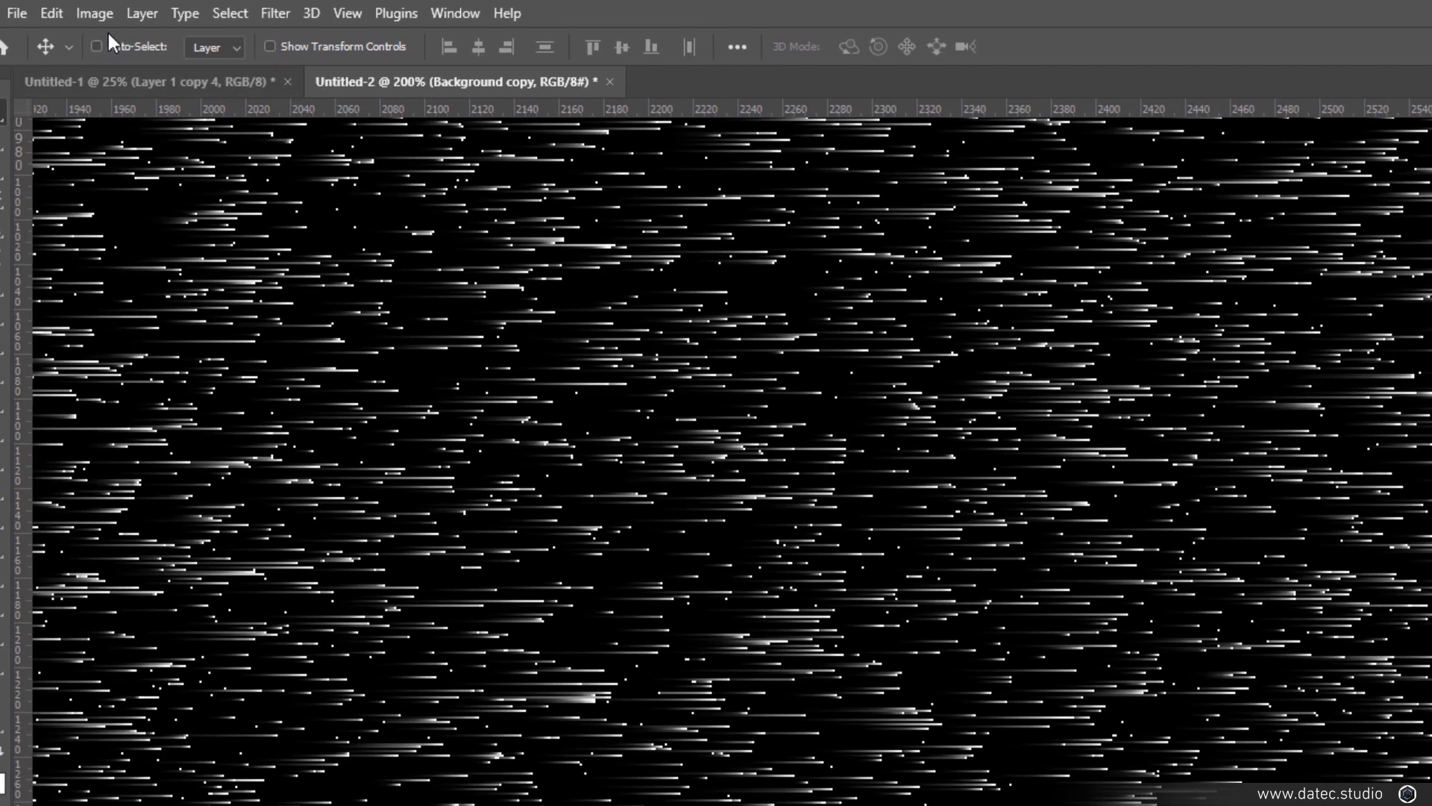
{"action": "left_click", "coordinate": [95, 13]}
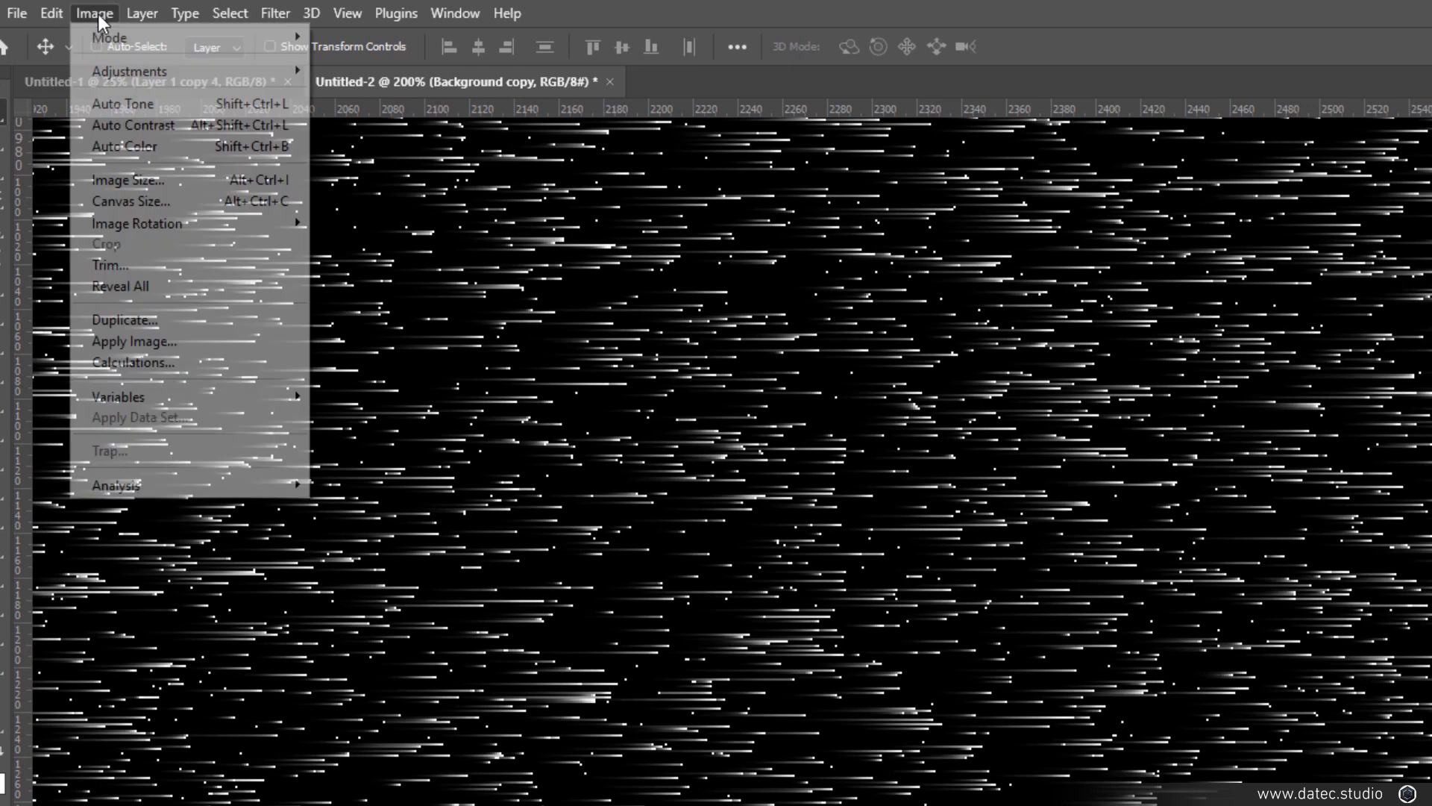
{"action": "mouse_move", "coordinate": [147, 70]}
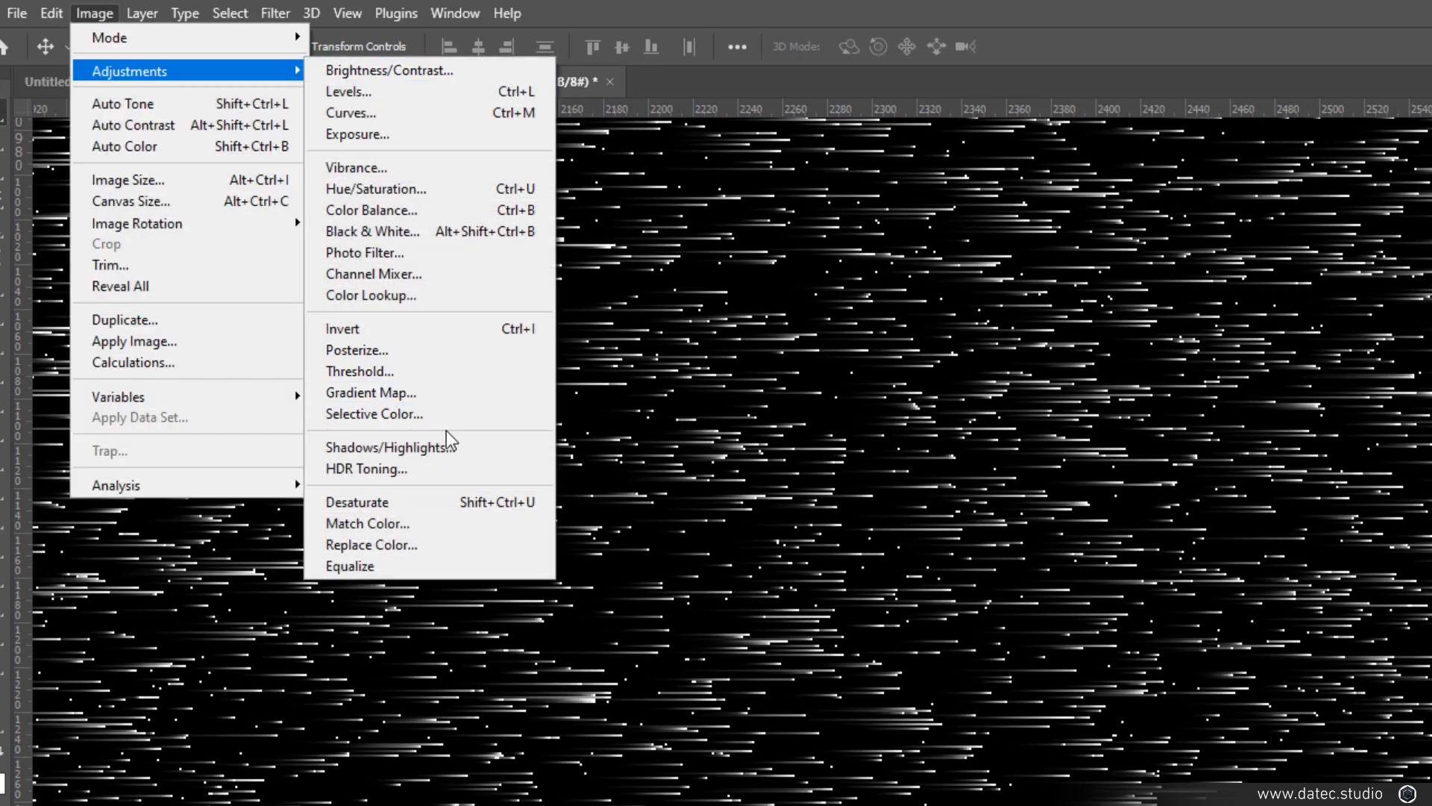
{"action": "left_click", "coordinate": [442, 372]}
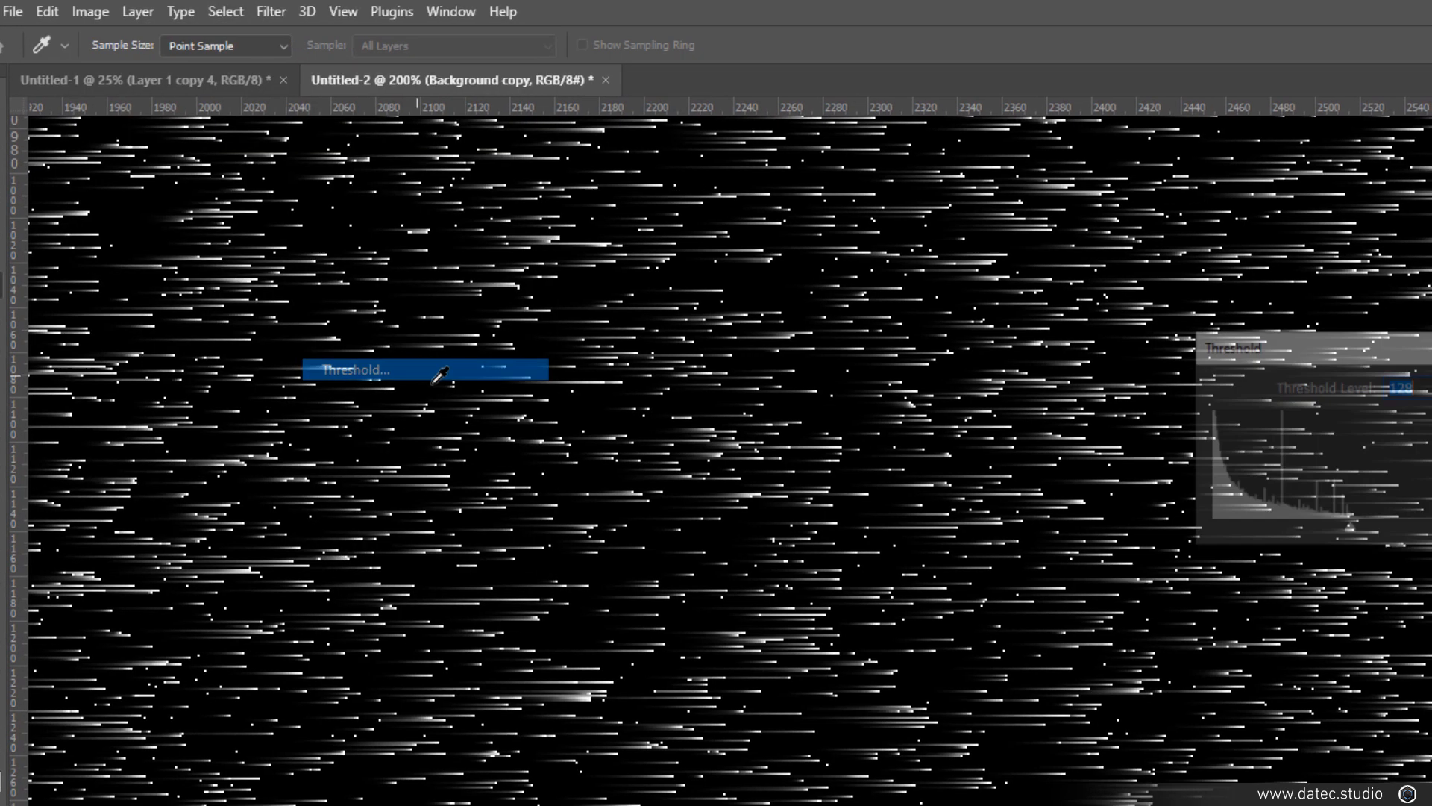
{"action": "mouse_move", "coordinate": [1343, 531]}
{"action": "left_mouse_down"}
{"action": "mouse_move", "coordinate": [1306, 531]}
{"action": "mouse_move", "coordinate": [1347, 531]}
{"action": "left_mouse_up"}
{"action": "left_click_drag", "start_coordinate": [1139, 444], "coordinate": [1170, 437]}
{"action": "left_click", "coordinate": [1351, 306]}
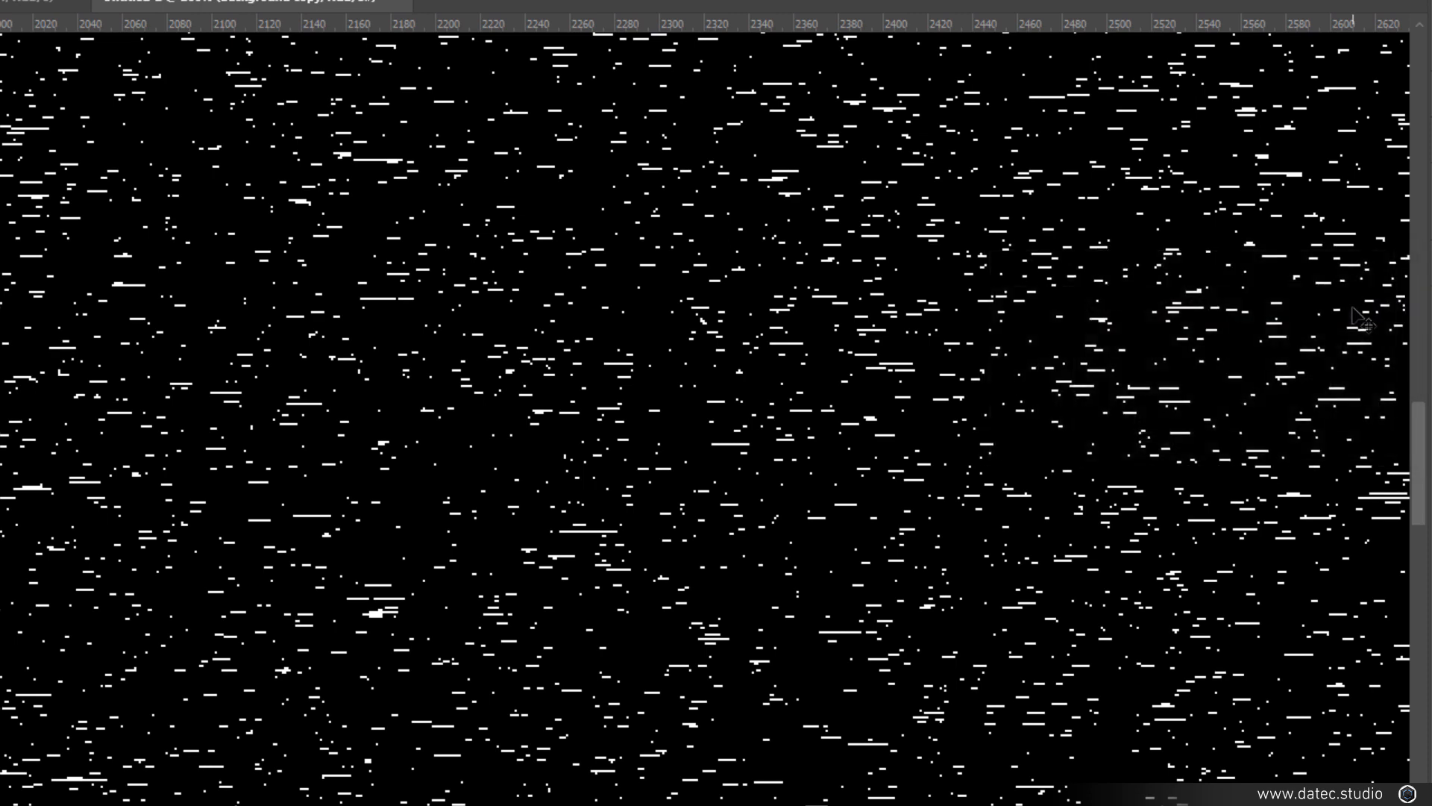
- Show the Background copy 2 layer, make it active and soften its dots with a slight Gaussian Blur
{"action": "left_click", "coordinate": [1160, 625]}
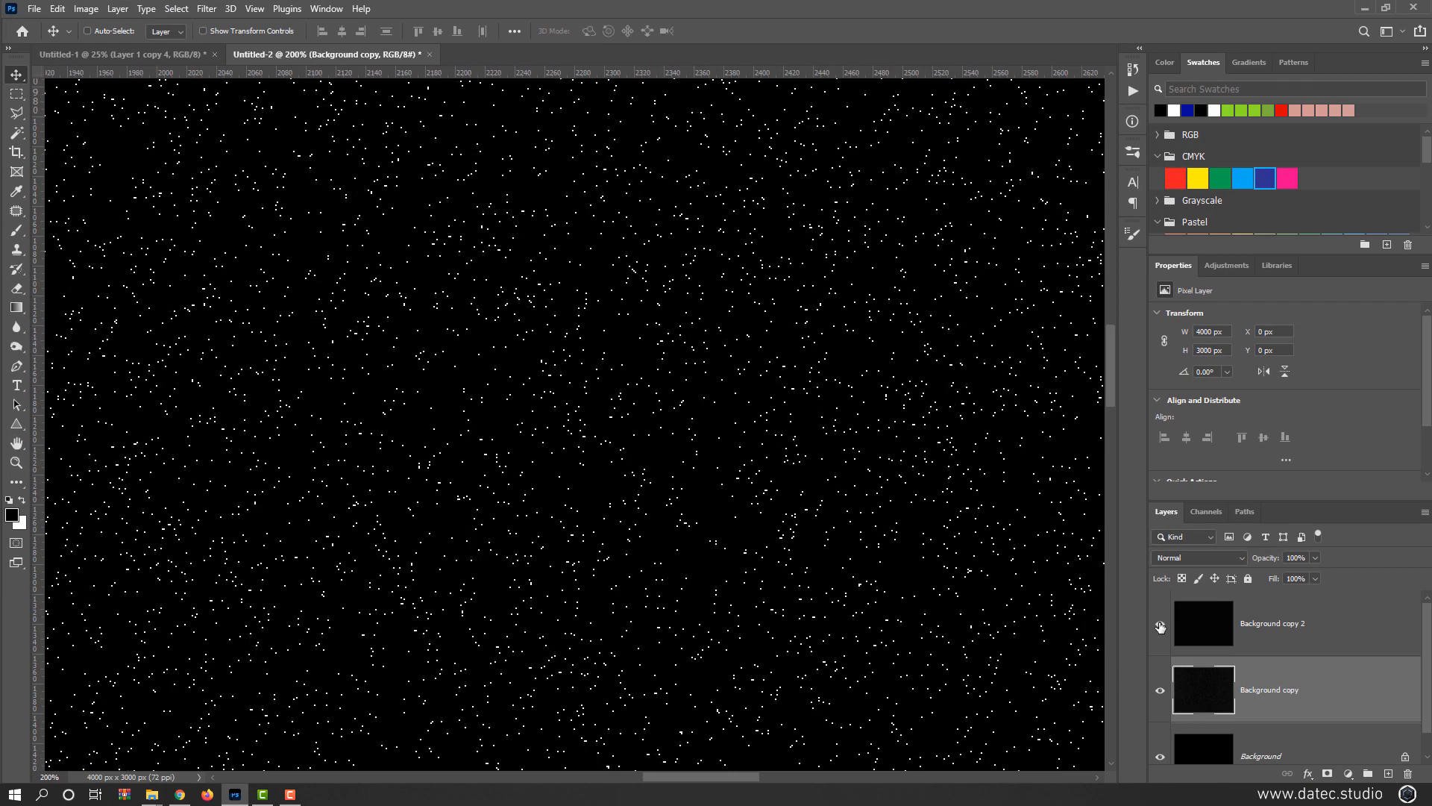
{"action": "left_click", "coordinate": [1216, 629]}
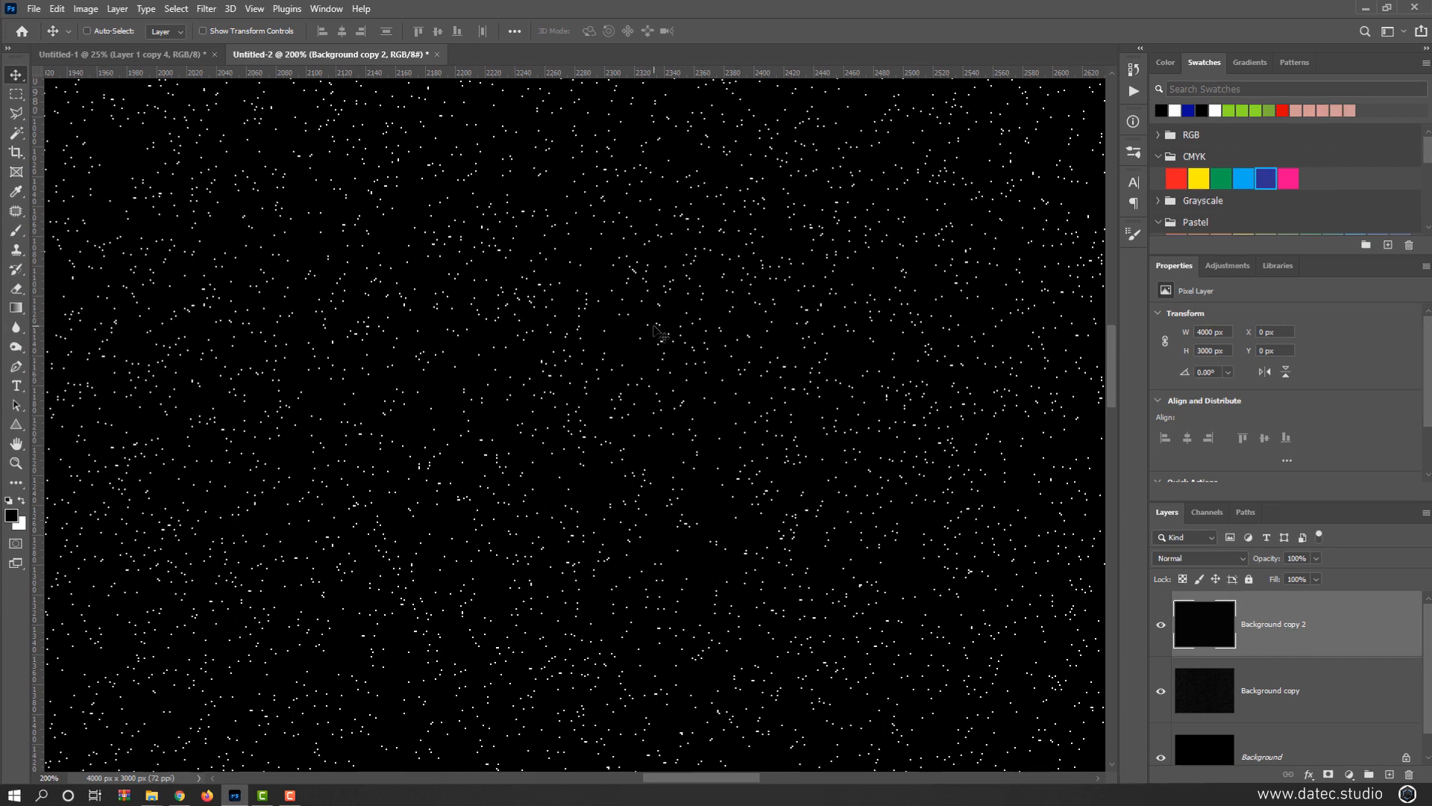
{"action": "left_click", "coordinate": [105, 13]}
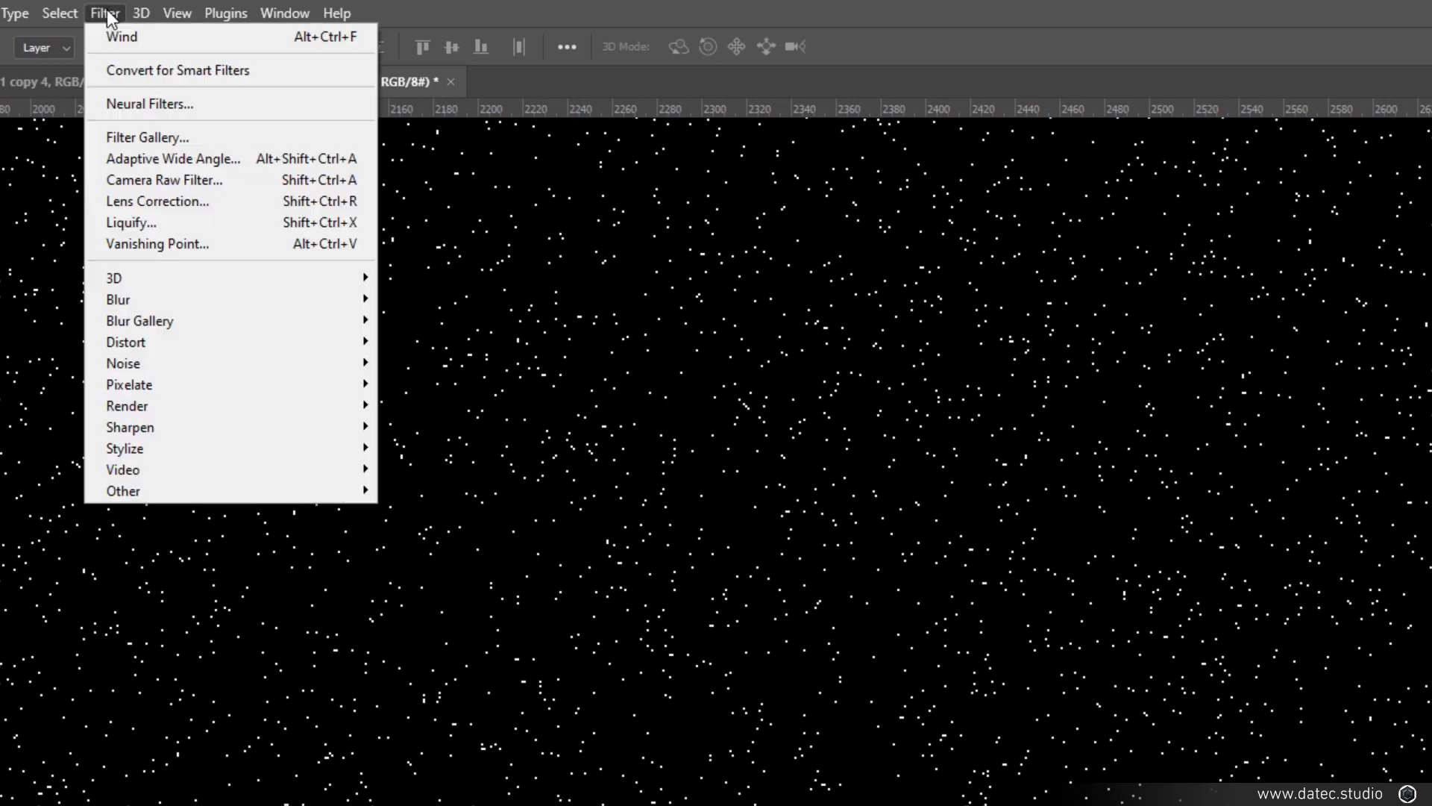
{"action": "mouse_move", "coordinate": [246, 299]}
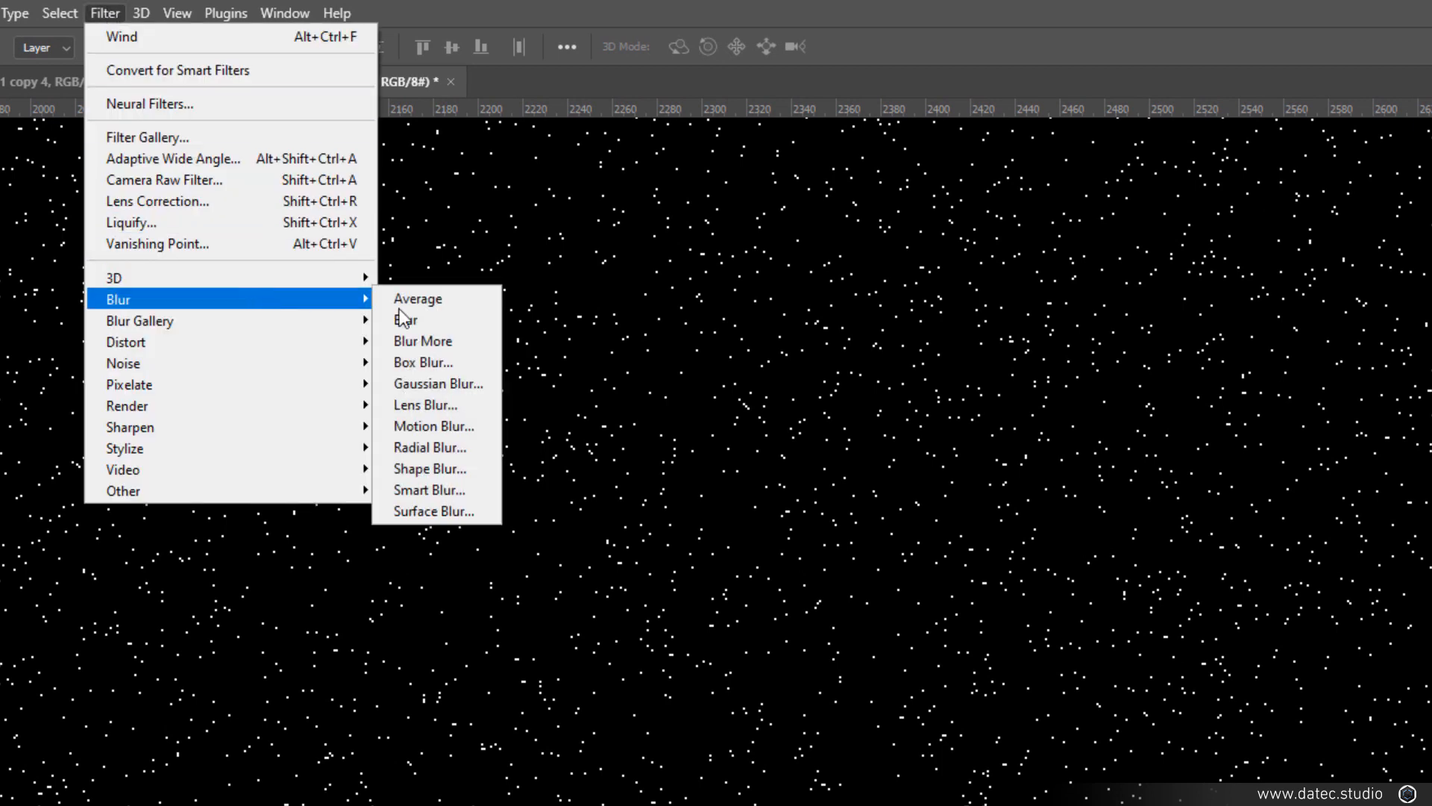
{"action": "left_click", "coordinate": [435, 383]}
{"action": "left_click_drag", "start_coordinate": [962, 701], "coordinate": [938, 700]}
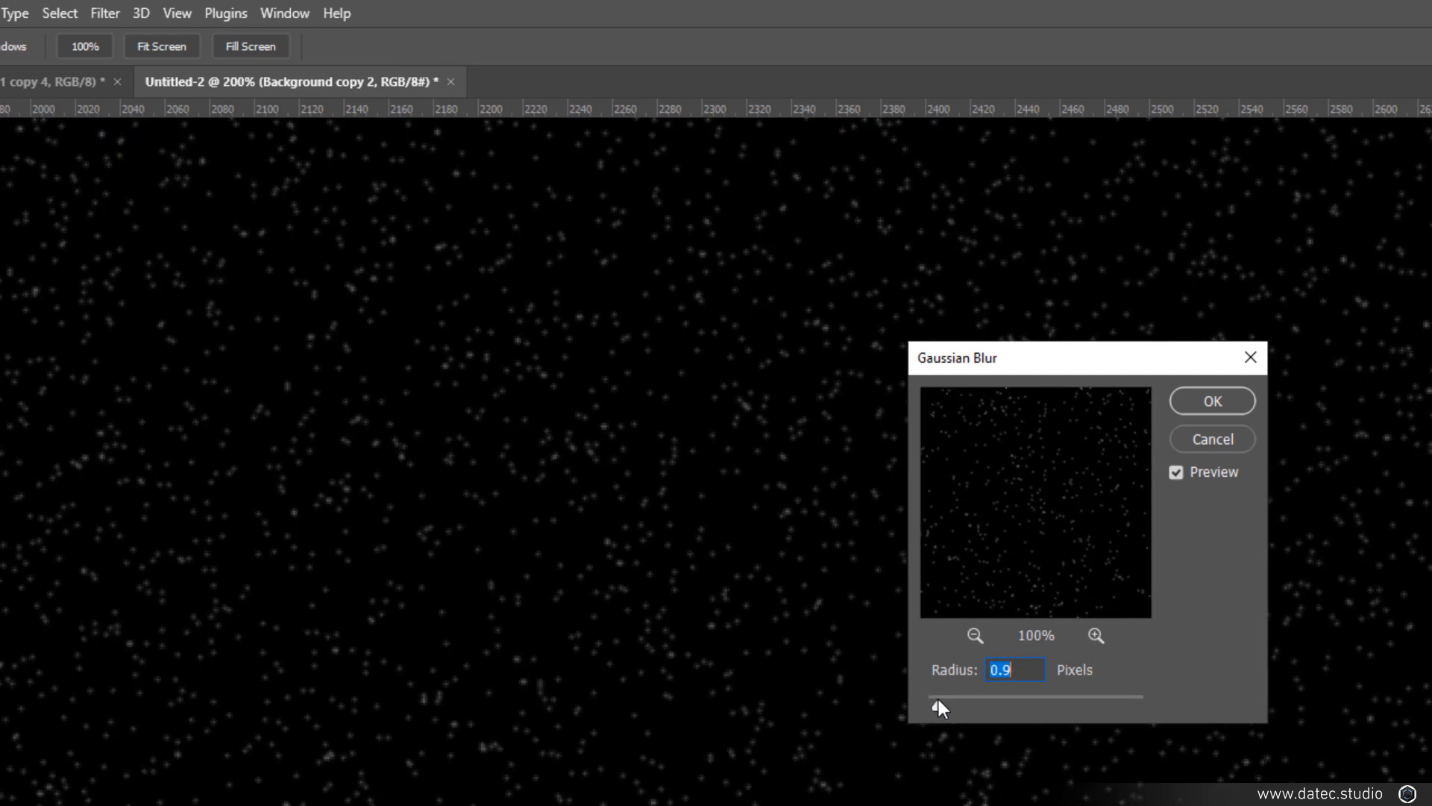
{"action": "left_click", "coordinate": [941, 701]}
{"action": "left_click", "coordinate": [1195, 400]}
- Apply a Threshold adjustment with a level of 31 to the blurred Background copy 2 layer
{"action": "left_click", "coordinate": [136, 15]}
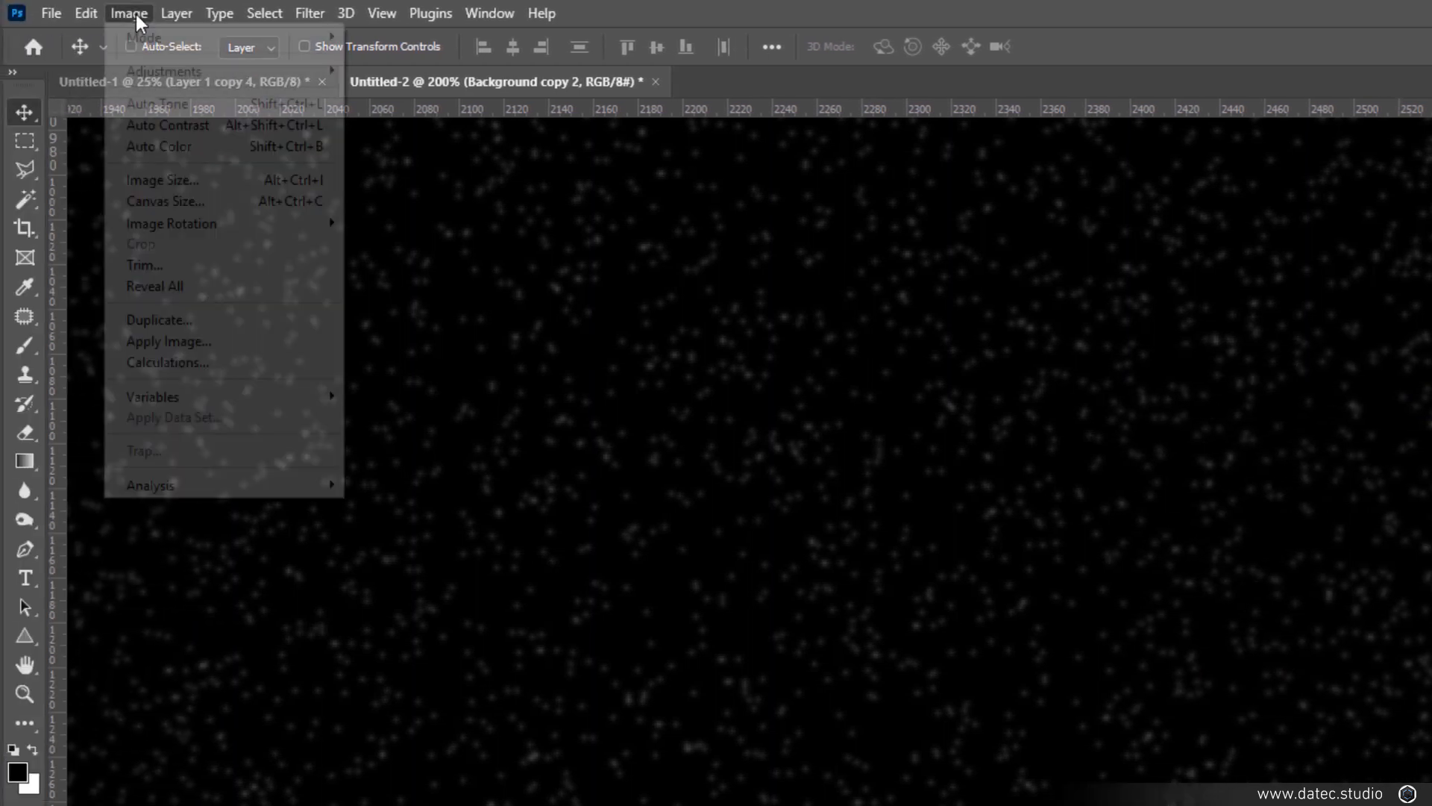
{"action": "mouse_move", "coordinate": [160, 70]}
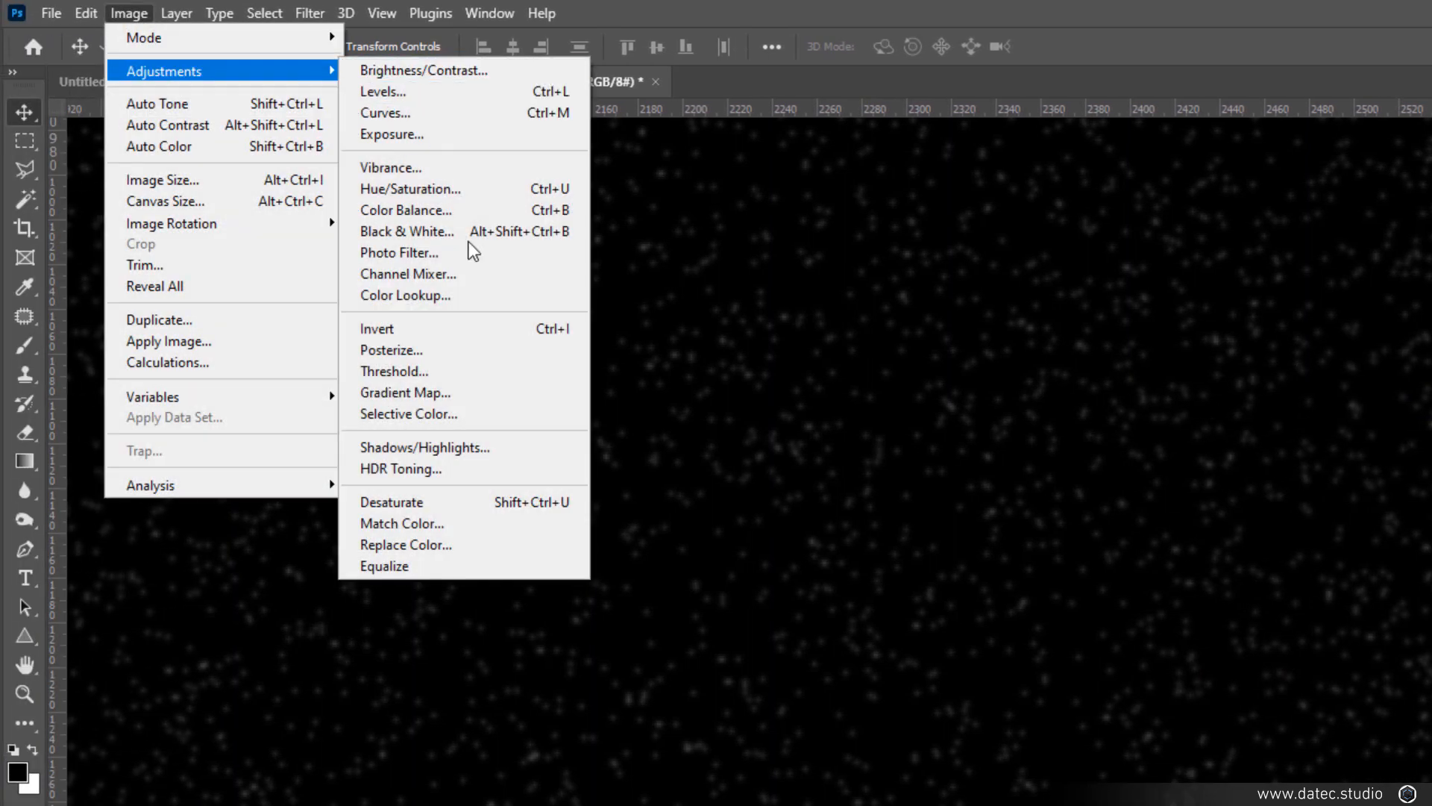
{"action": "left_click", "coordinate": [464, 371]}
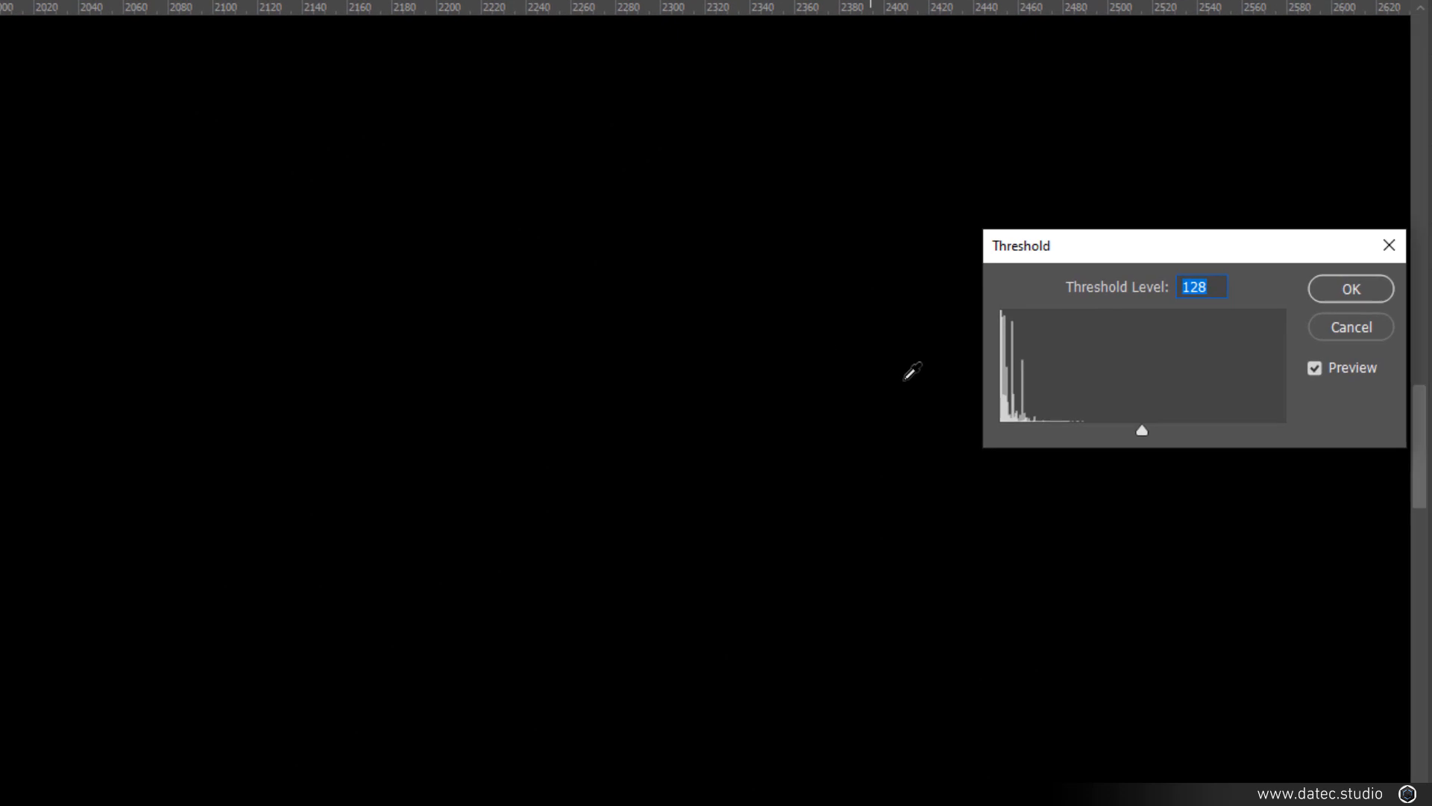
{"action": "left_click_drag", "start_coordinate": [1138, 436], "coordinate": [1026, 431]}
{"action": "left_click_drag", "start_coordinate": [1045, 431], "coordinate": [1036, 433]}
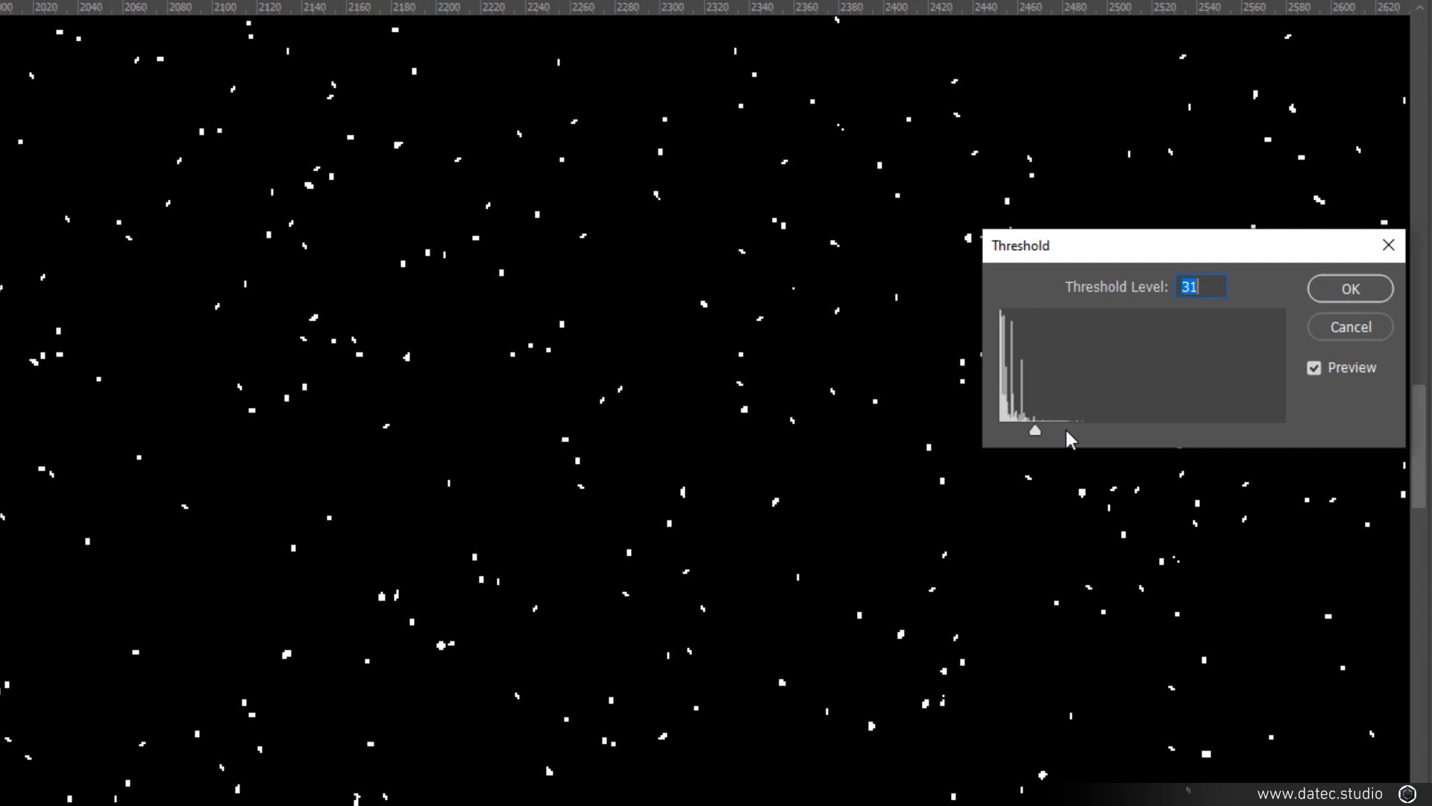
{"action": "left_click", "coordinate": [1357, 290]}
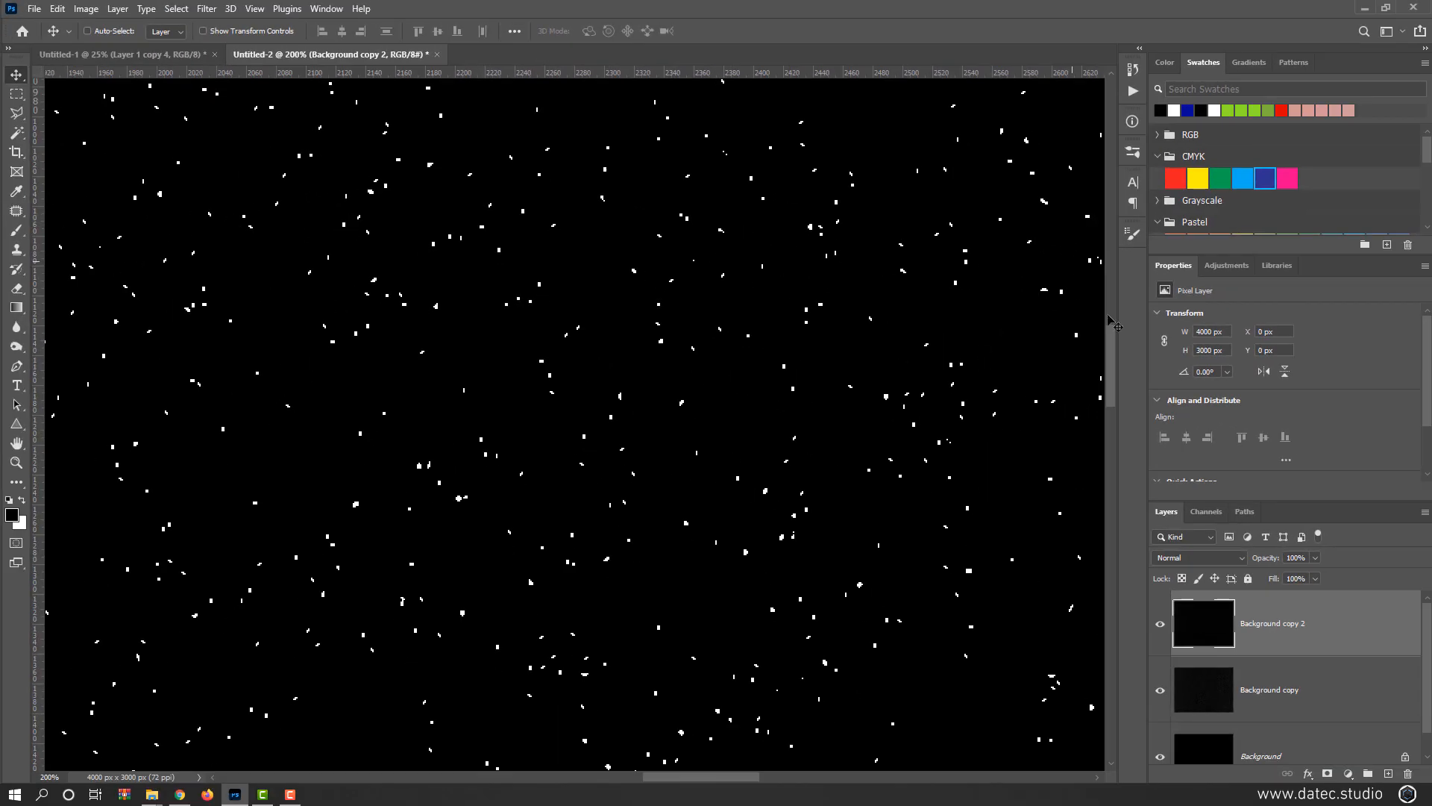
- Duplicate the Background copy 2 layer, hide the duplicate and make Background copy 2 active again
{"action": "left_click_drag", "start_coordinate": [1342, 716], "coordinate": [1388, 764]}
{"action": "left_click", "coordinate": [1160, 625]}
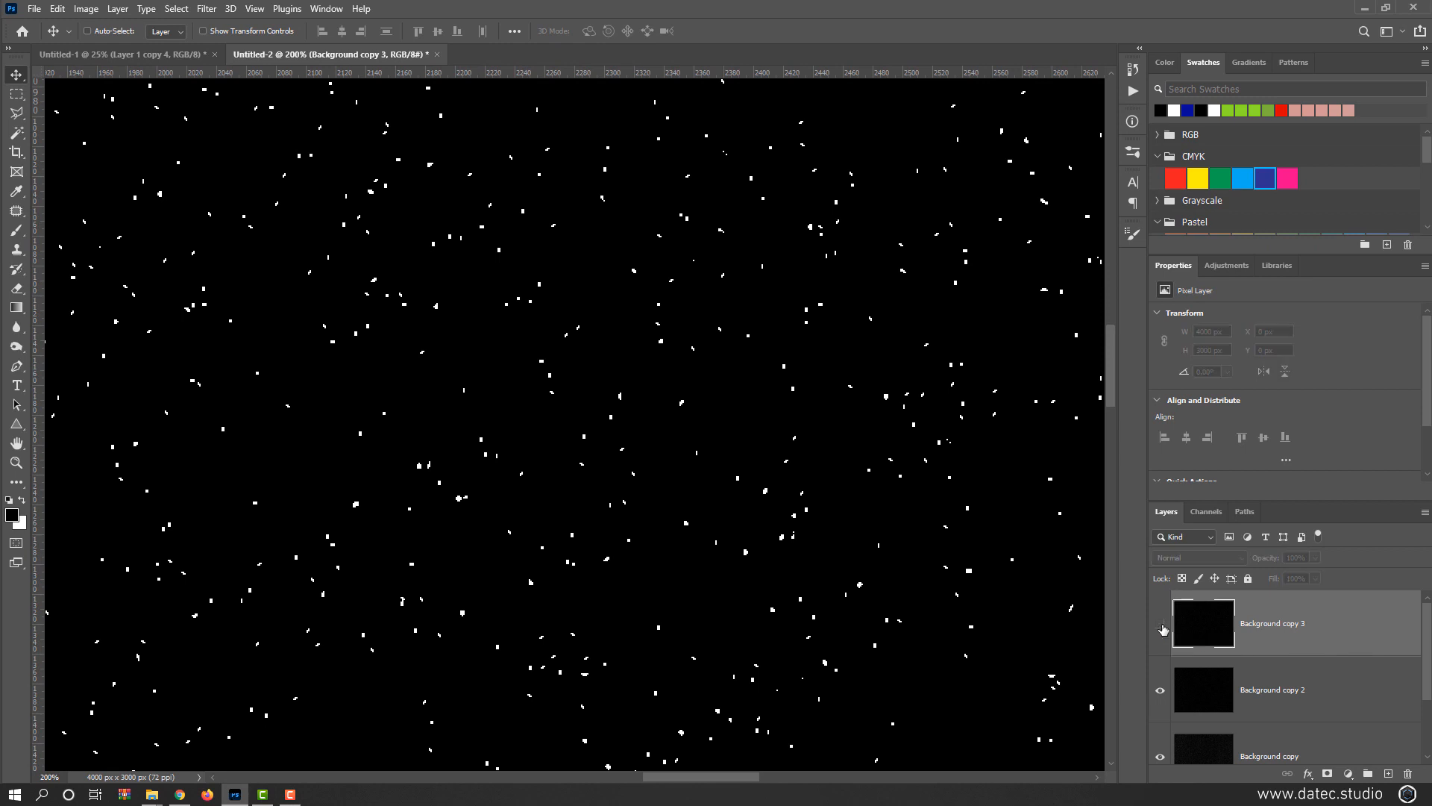
{"action": "left_click", "coordinate": [1201, 690]}
- Apply the Wind filter to the Background copy 2 layer with the Stagger method and the direction From the Right
{"action": "left_click", "coordinate": [206, 9]}
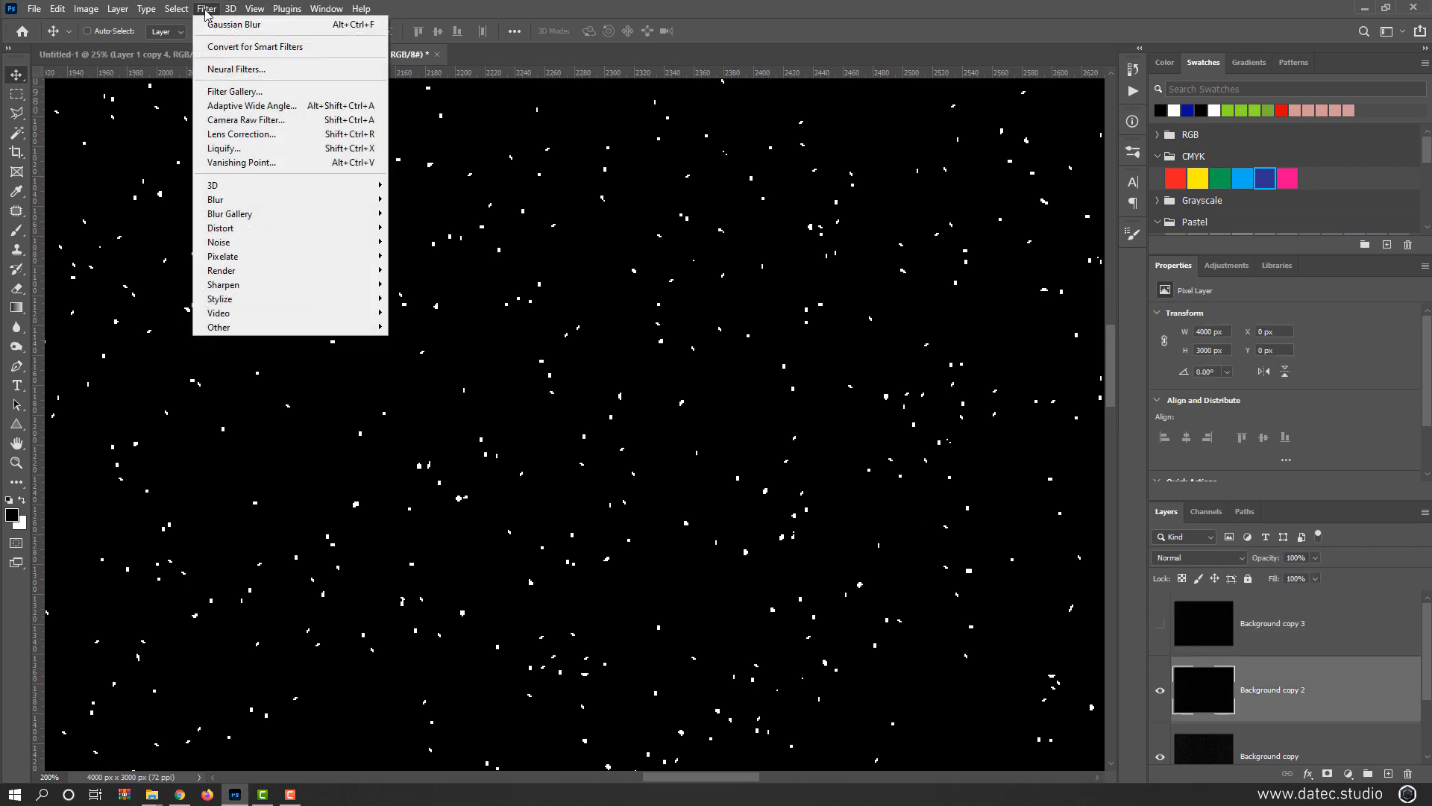
{"action": "mouse_move", "coordinate": [298, 298]}
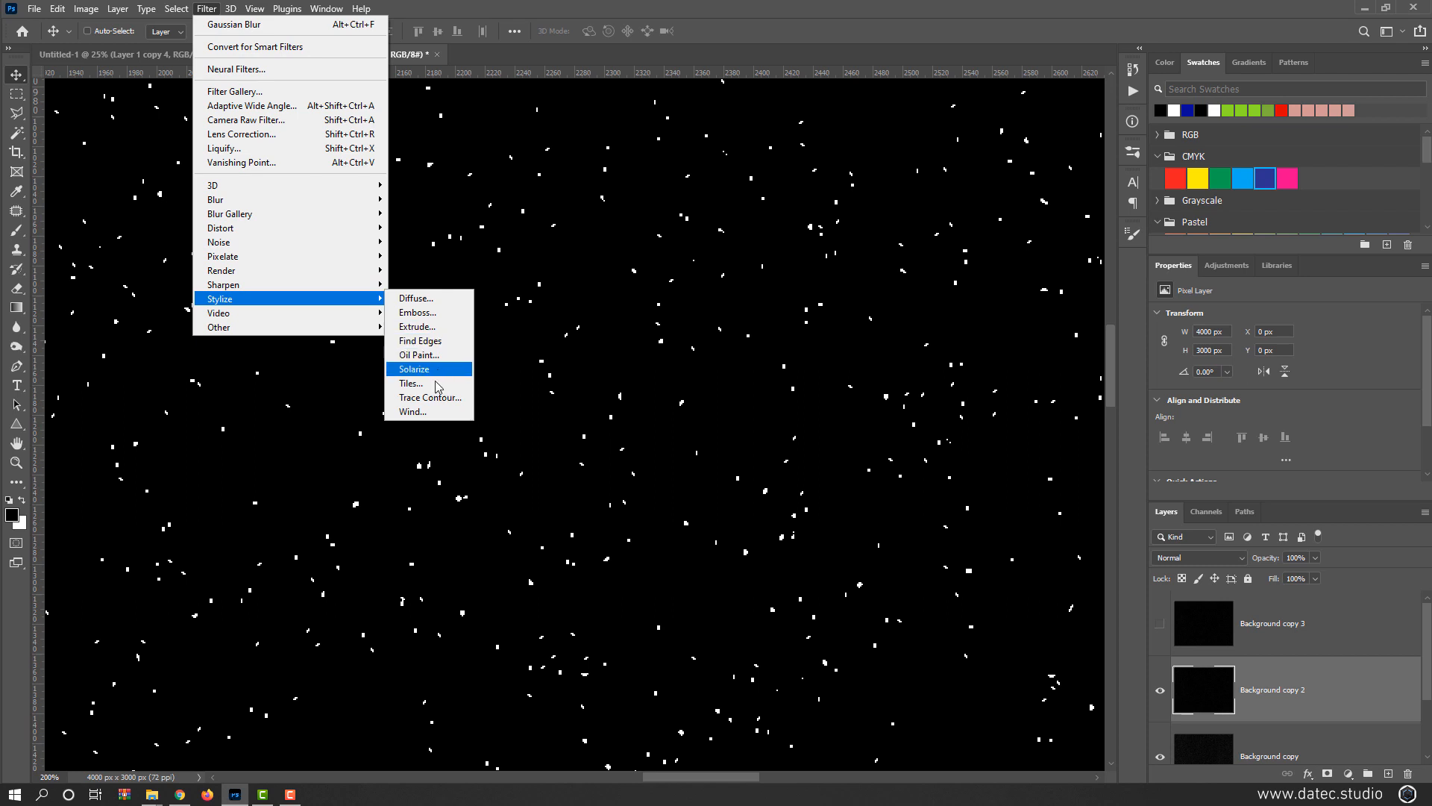
{"action": "left_click", "coordinate": [417, 411]}
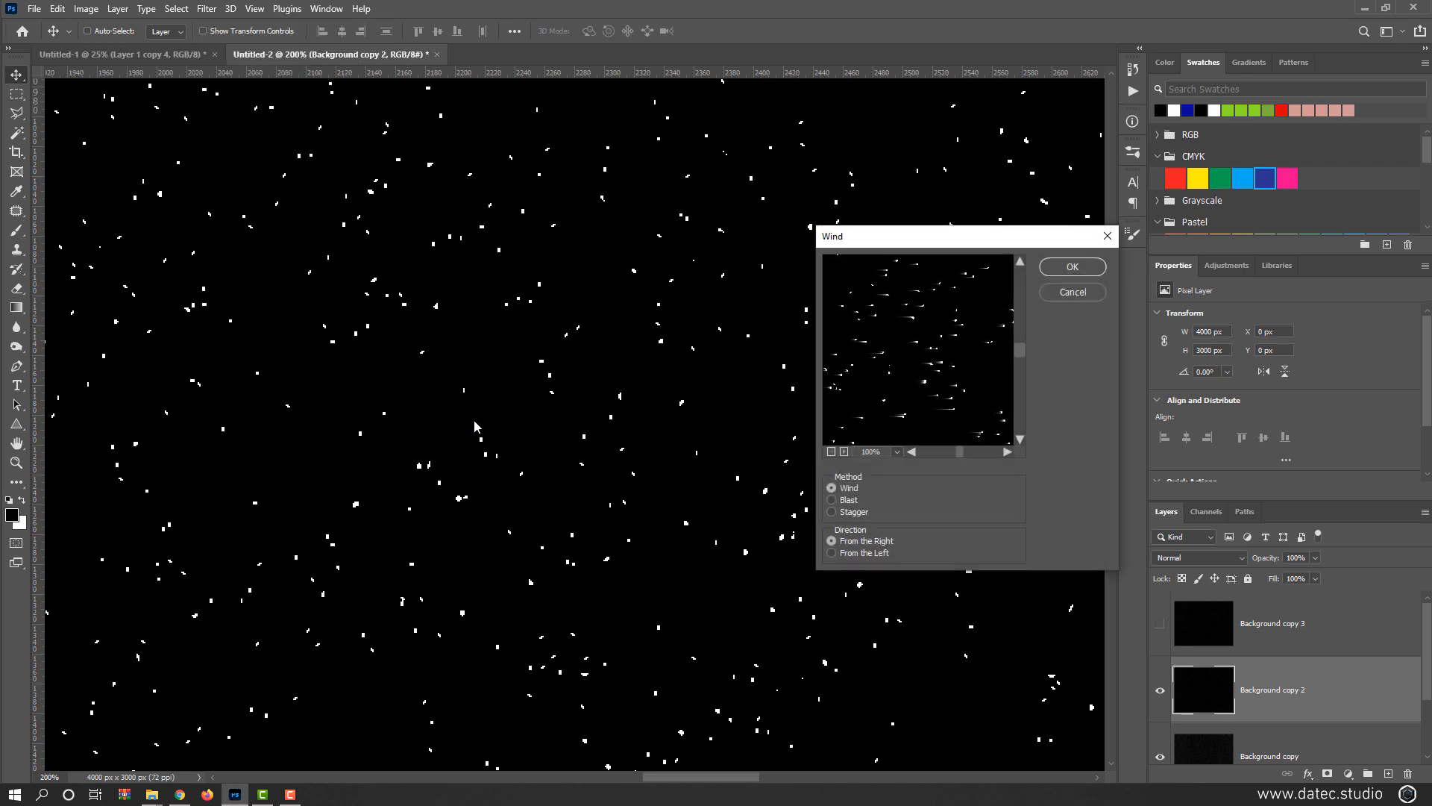
{"action": "left_click", "coordinate": [852, 513]}
{"action": "left_click", "coordinate": [847, 503]}
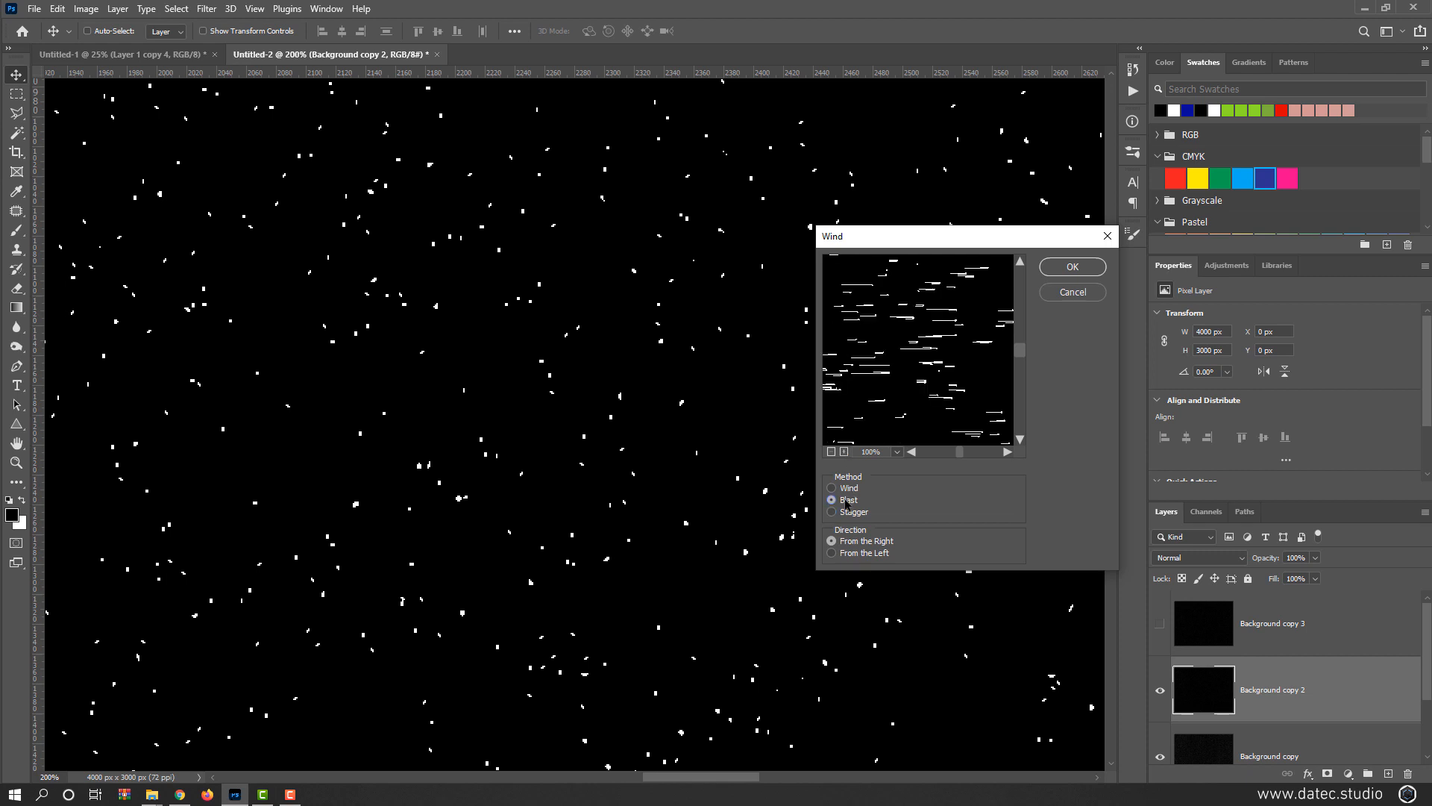
{"action": "left_click", "coordinate": [849, 489]}
{"action": "left_click", "coordinate": [849, 513]}
{"action": "left_click", "coordinate": [1071, 267]}
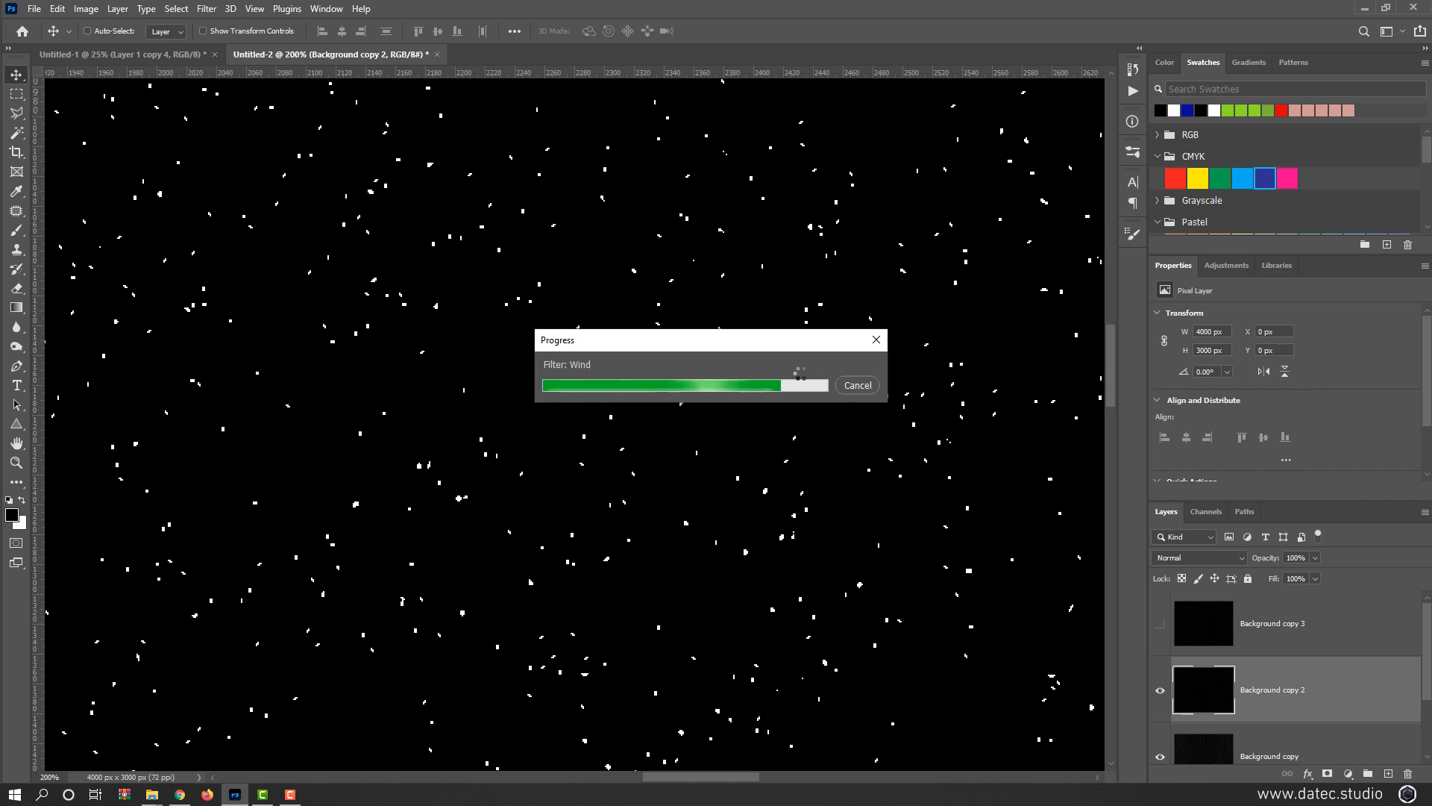
- Duplicate the streaked Background copy 2 layer and shift the copy right to X about 1314 px over the empty black area
{"action": "scroll", "coordinate": [761, 375], "scroll_direction": "down", "scroll_amount": 3}
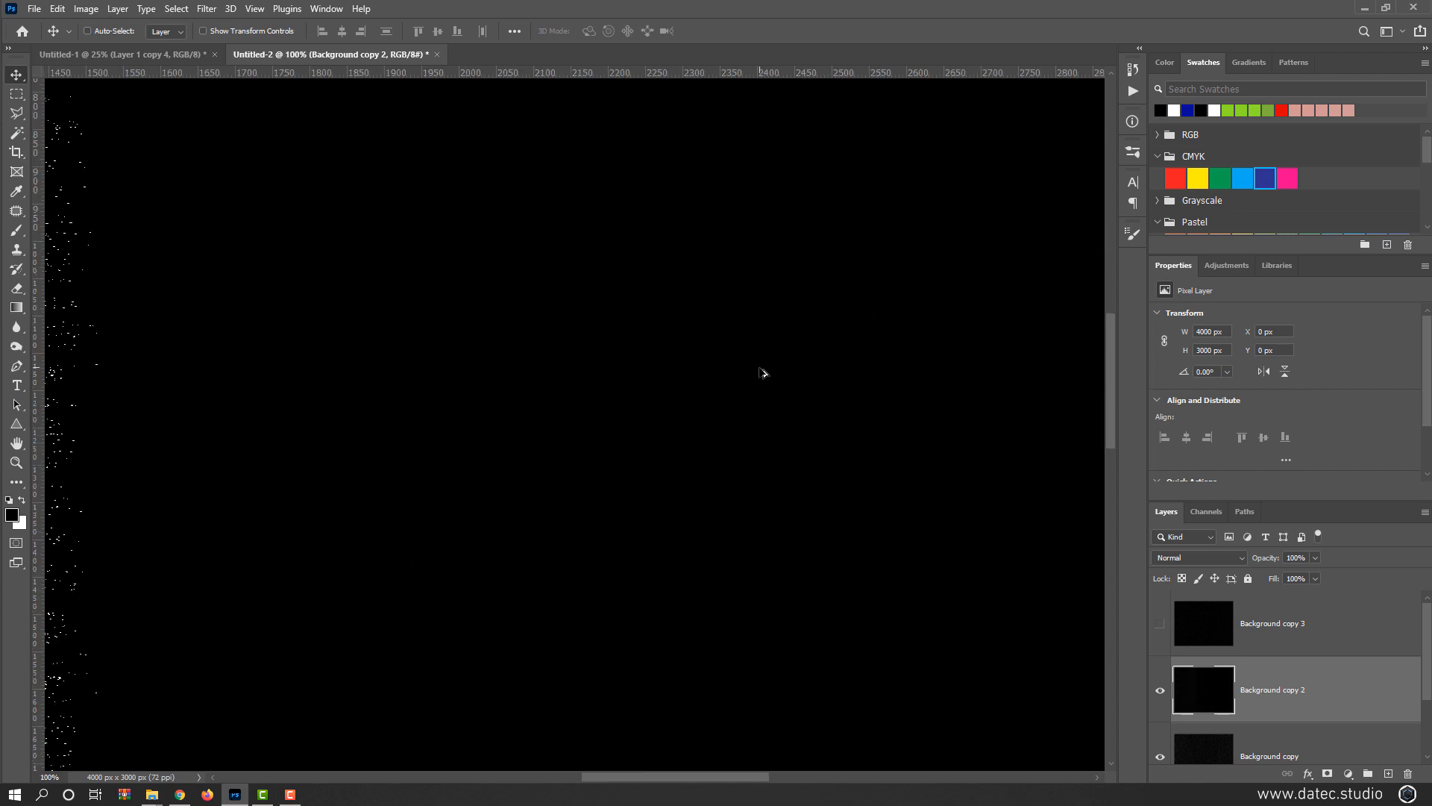
{"action": "scroll", "coordinate": [616, 402], "scroll_direction": "down", "scroll_amount": 1}
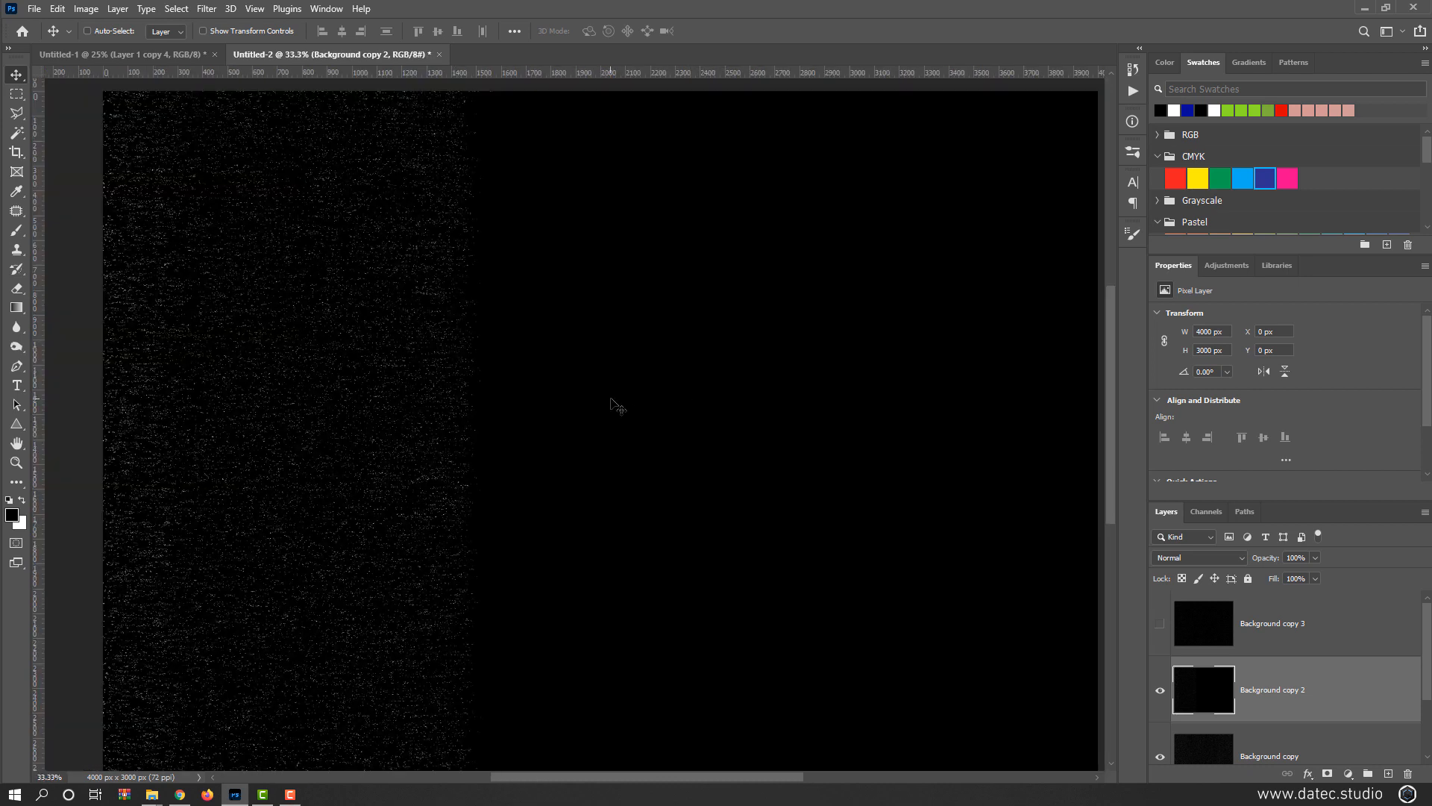
{"action": "scroll", "coordinate": [406, 366], "scroll_direction": "up", "scroll_amount": 1}
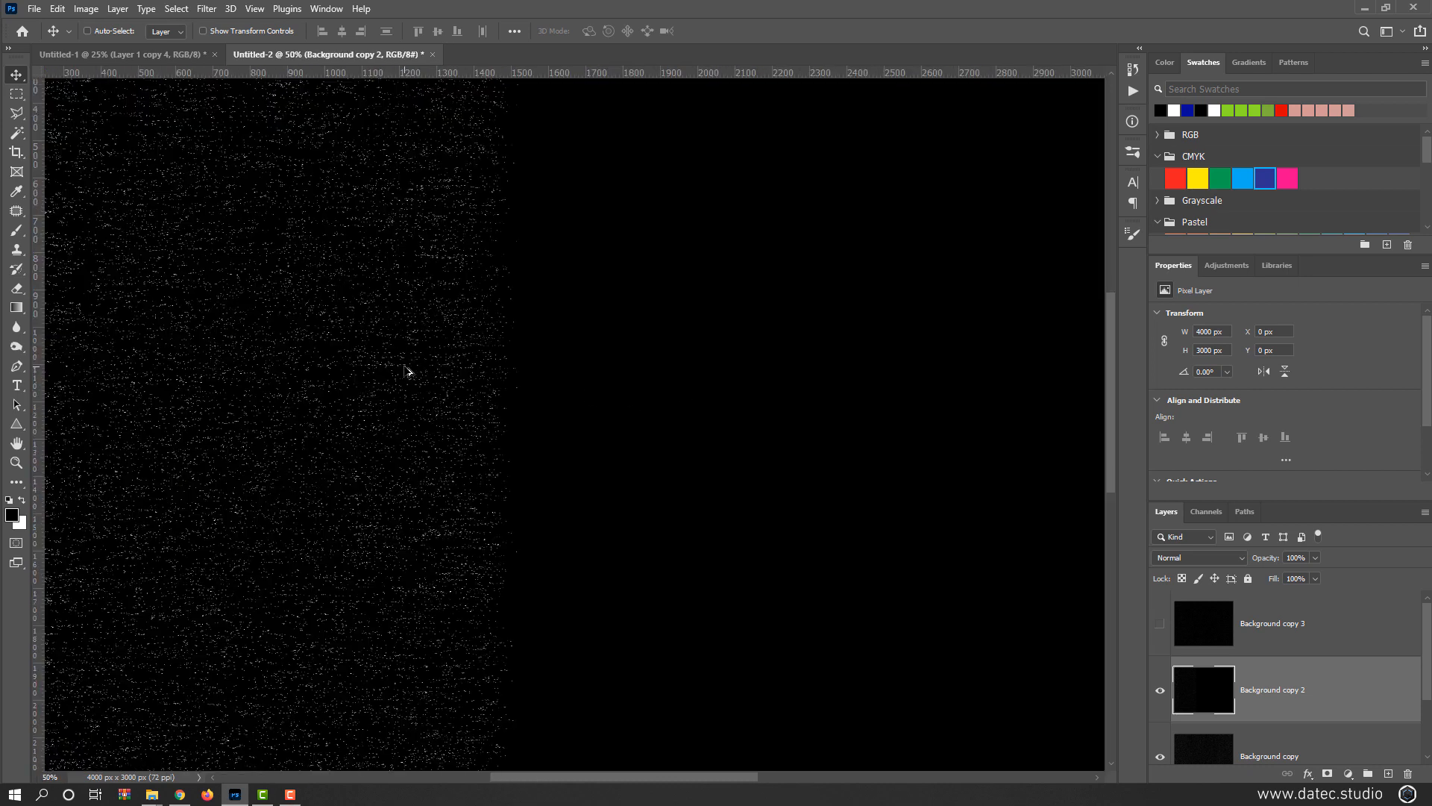
{"action": "left_click_drag", "start_coordinate": [380, 368], "coordinate": [617, 384]}
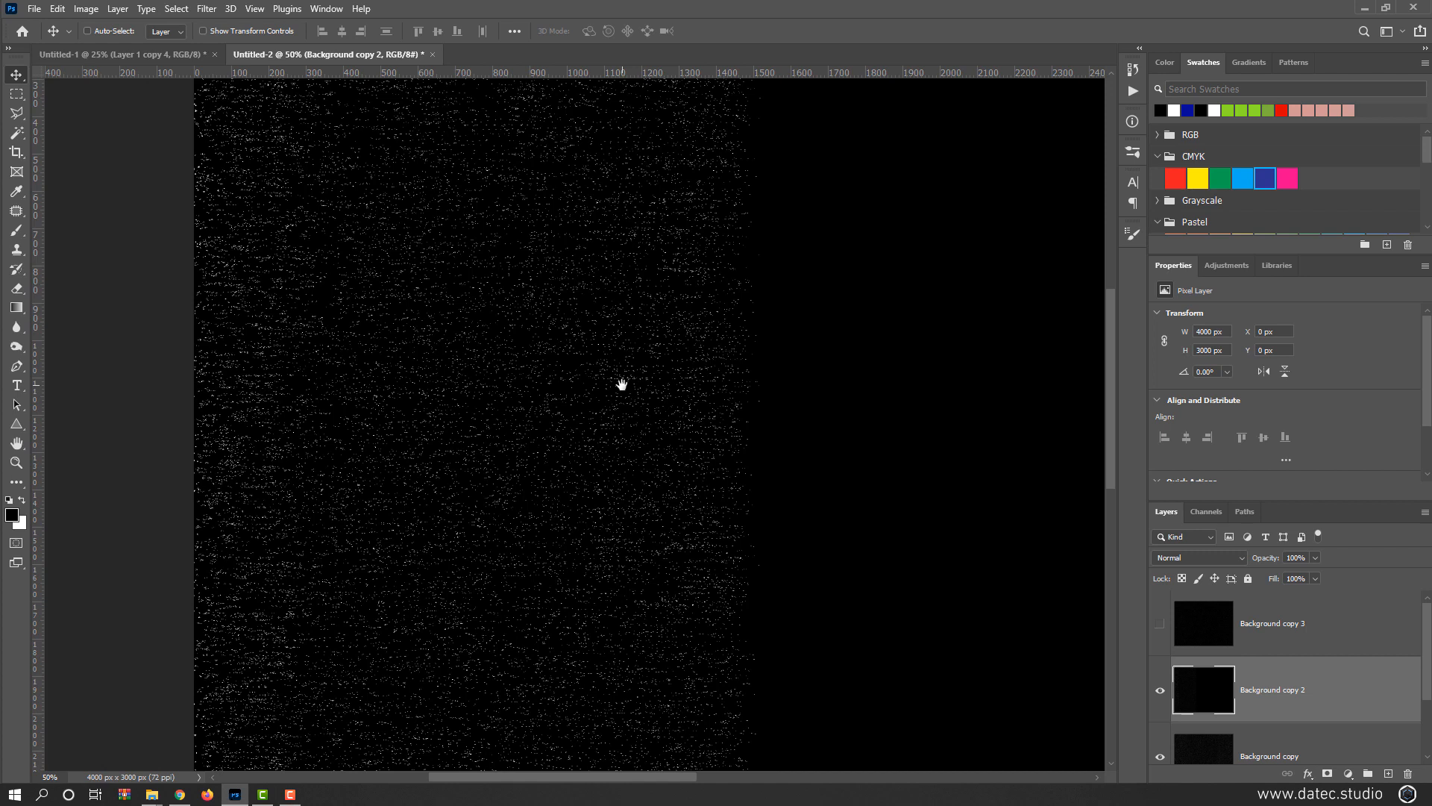
{"action": "scroll", "coordinate": [451, 396], "scroll_direction": "up", "scroll_amount": 2}
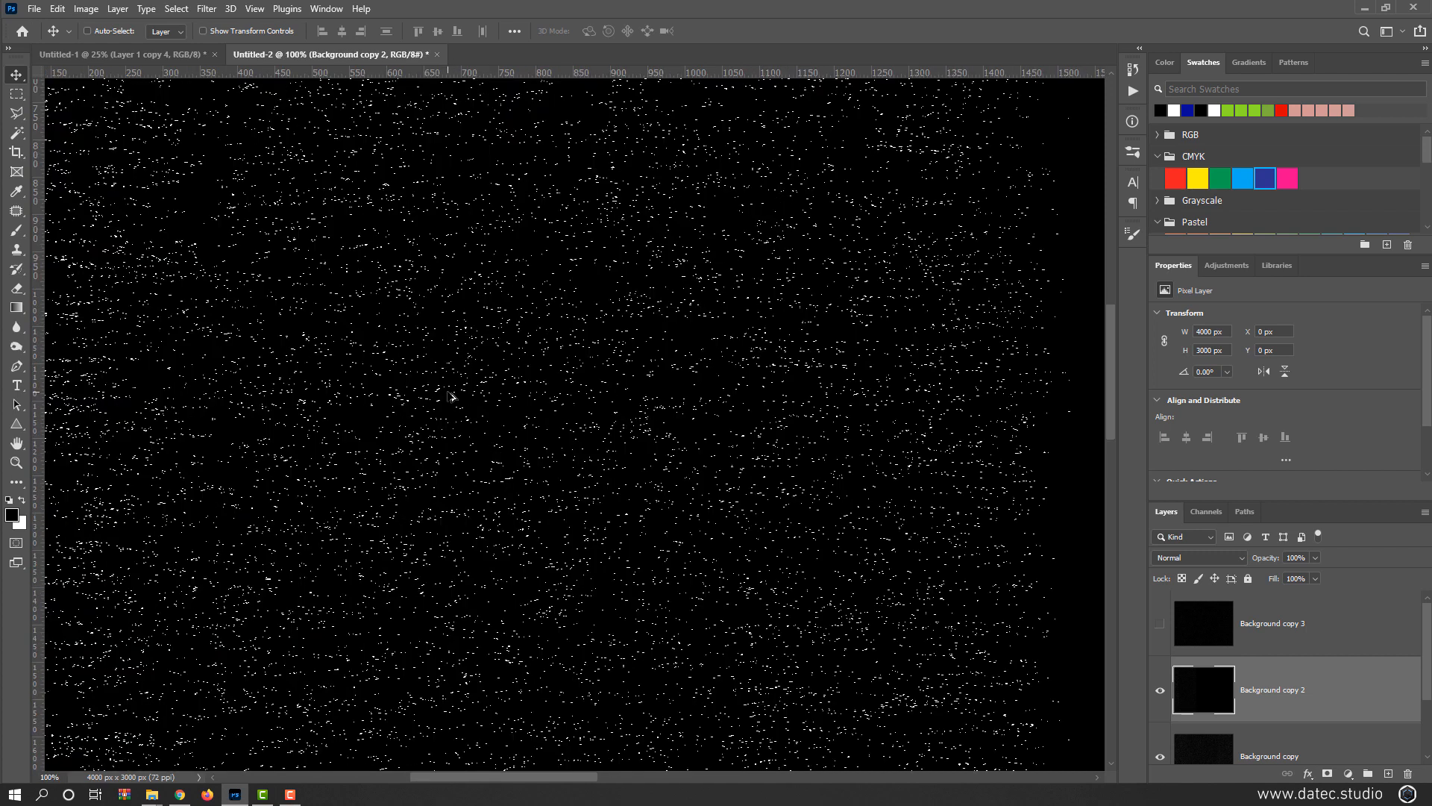
{"action": "scroll", "coordinate": [451, 396], "scroll_direction": "down", "scroll_amount": 3}
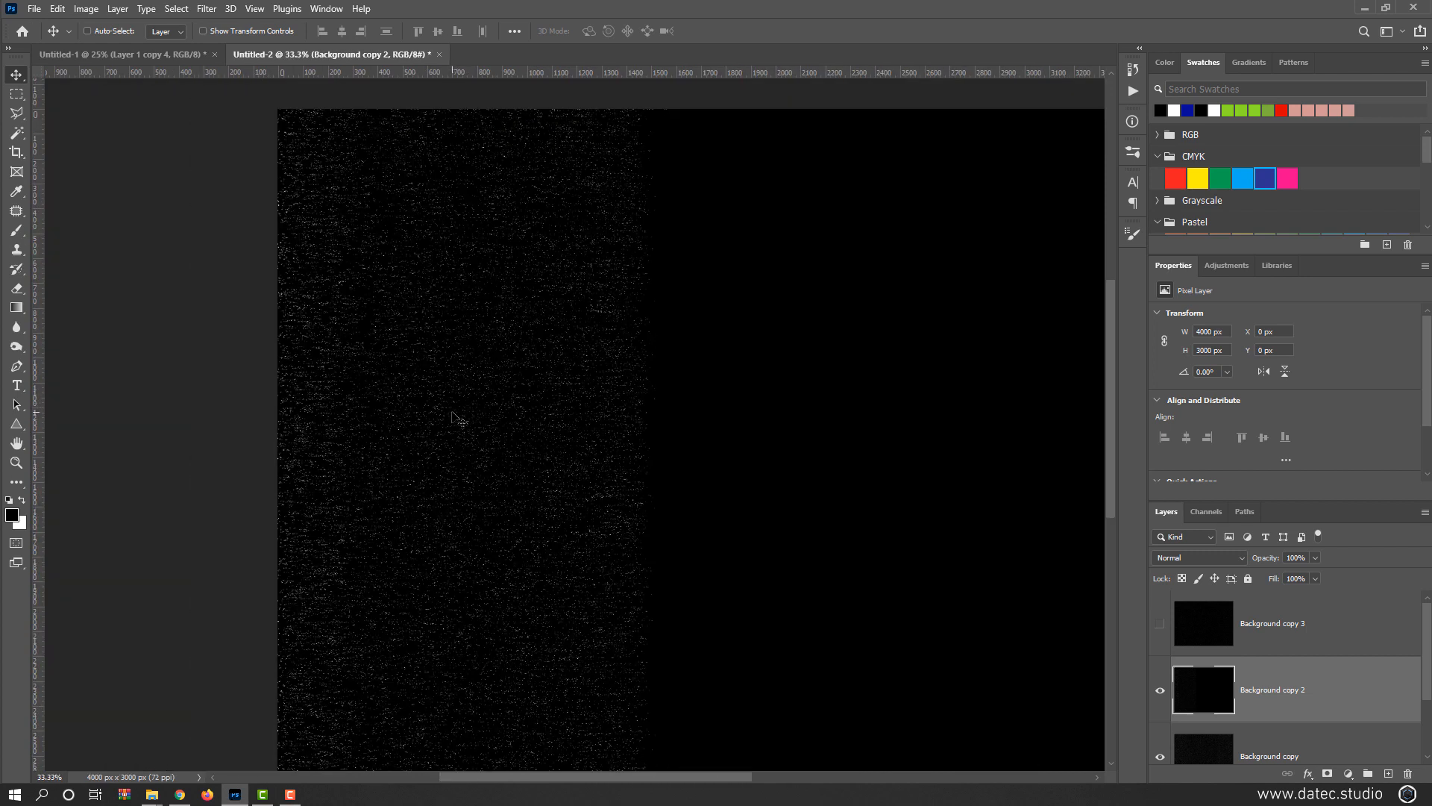
{"action": "key", "text": "alt"}
{"action": "left_click_drag", "start_coordinate": [414, 447], "coordinate": [732, 415]}
{"action": "key", "text": "ctrl+minus"}
{"action": "left_click_drag", "start_coordinate": [576, 458], "coordinate": [565, 457]}
- Erase the left edge of the Background copy 4 layer with a soft Eraser at 36% flow to blend the seam
{"action": "key", "text": "e"}
{"action": "left_click_drag", "start_coordinate": [461, 341], "coordinate": [471, 342], "text": "alt"}
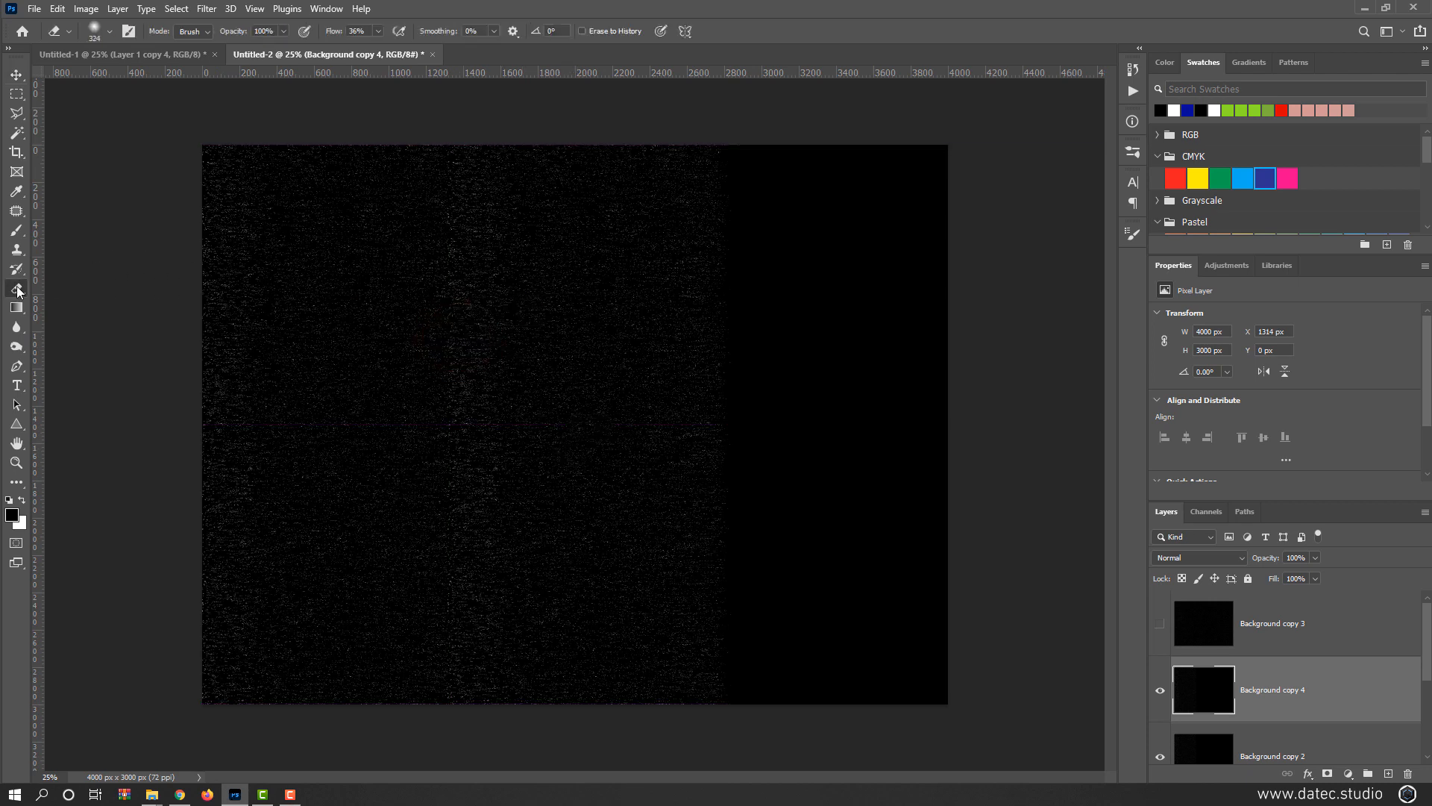
{"action": "left_click_drag", "start_coordinate": [400, 281], "coordinate": [421, 281], "text": "alt"}
{"action": "mouse_move", "coordinate": [441, 390]}
{"action": "left_mouse_down", "text": "alt"}
{"action": "mouse_move", "coordinate": [458, 239]}
{"action": "mouse_move", "coordinate": [451, 95]}
{"action": "left_mouse_up", "text": "alt"}
{"action": "mouse_move", "coordinate": [426, 240]}
{"action": "left_mouse_down", "text": "alt"}
{"action": "mouse_move", "coordinate": [441, 241]}
{"action": "mouse_move", "coordinate": [437, 173]}
{"action": "left_mouse_up", "text": "alt"}
- Move Background copy 4 left to X about 1194 px and place a duplicate of it at X about 2422 px to fill the remaining gap
{"action": "left_click", "coordinate": [16, 75]}
{"action": "left_click_drag", "start_coordinate": [547, 369], "coordinate": [525, 369]}
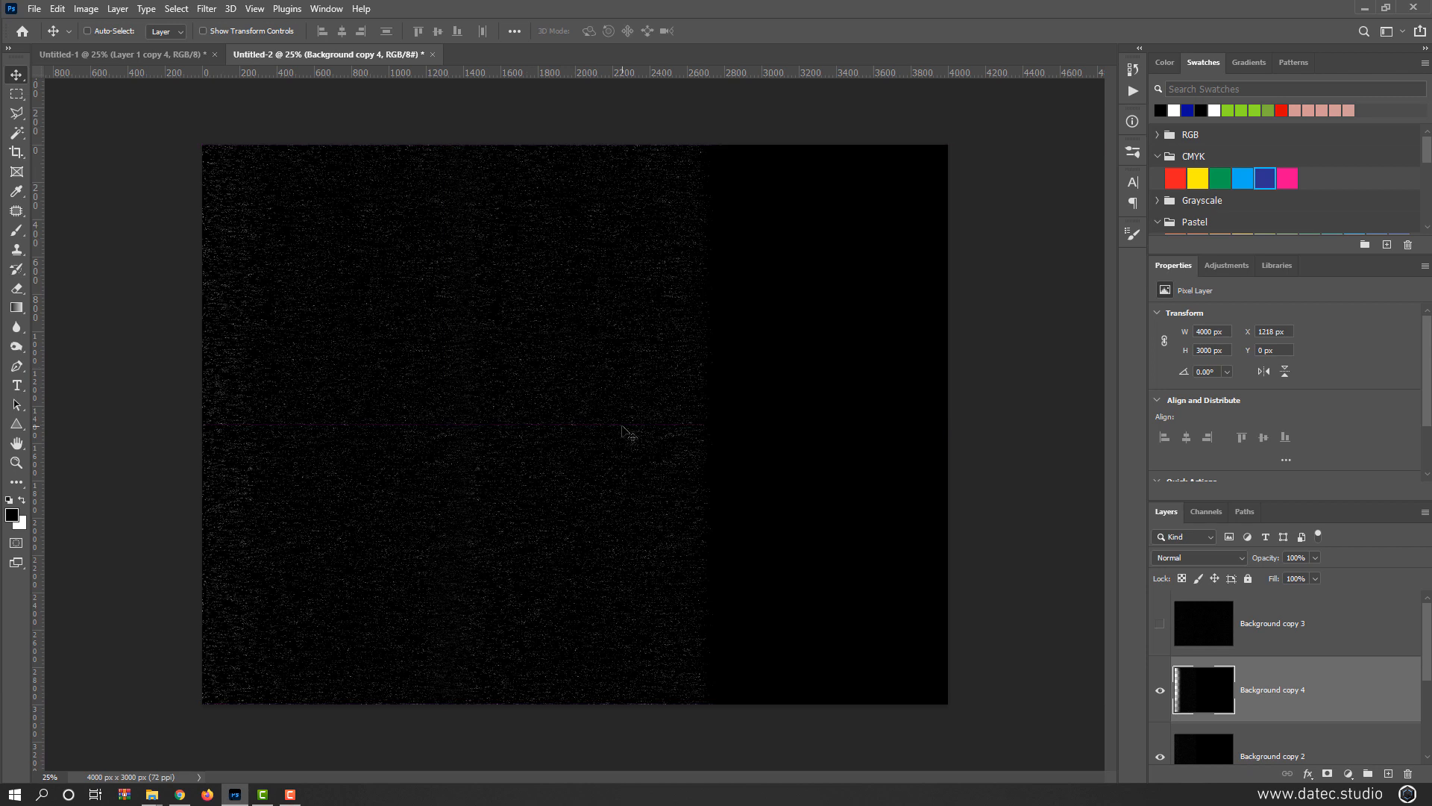
{"action": "key", "text": "Left"}
{"action": "key", "text": "Left"}
{"action": "left_click_drag", "start_coordinate": [553, 472], "coordinate": [770, 469]}
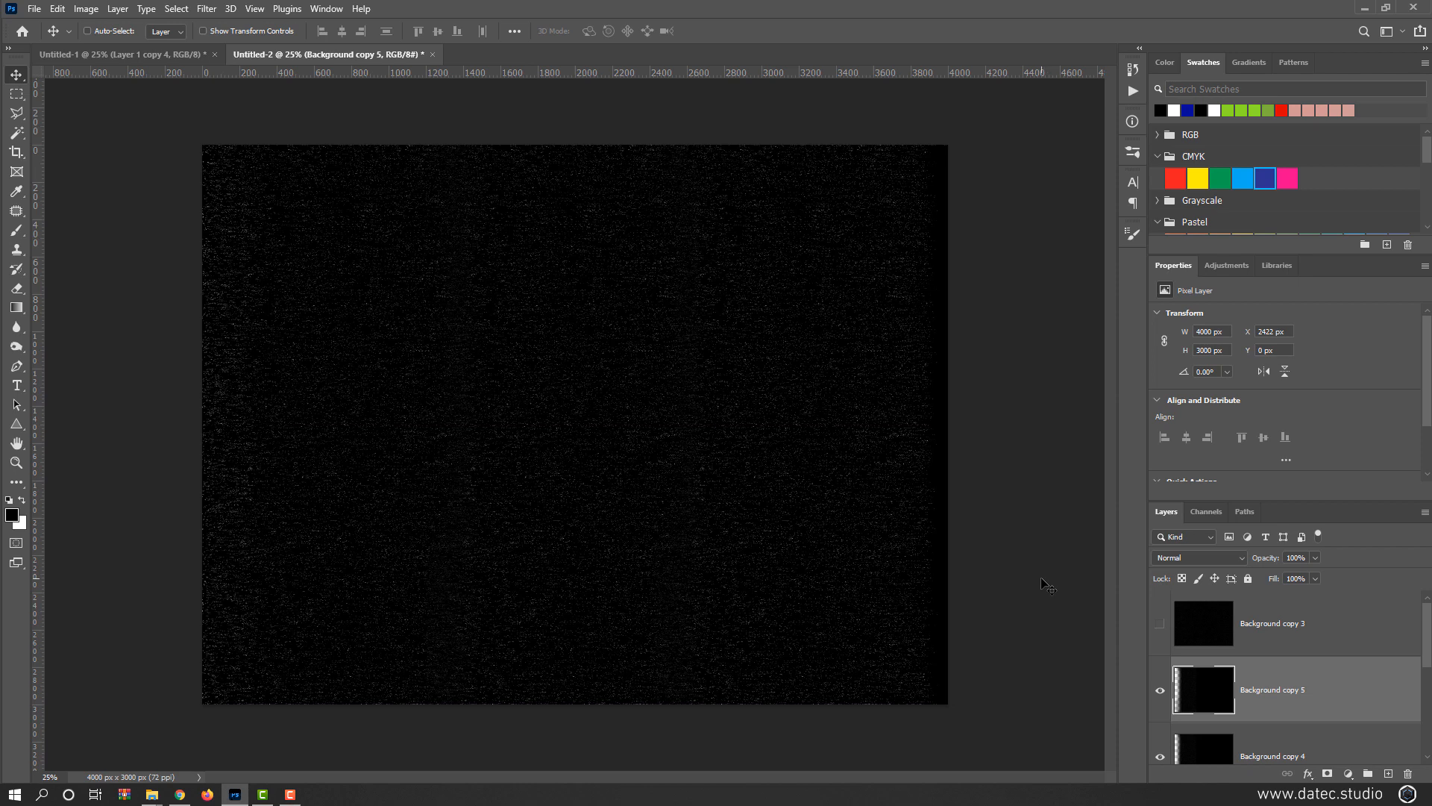
- Merge the two shifted streak copies down into the Background copy 2 layer
{"action": "scroll", "coordinate": [1207, 663], "scroll_direction": "down", "scroll_amount": 1}
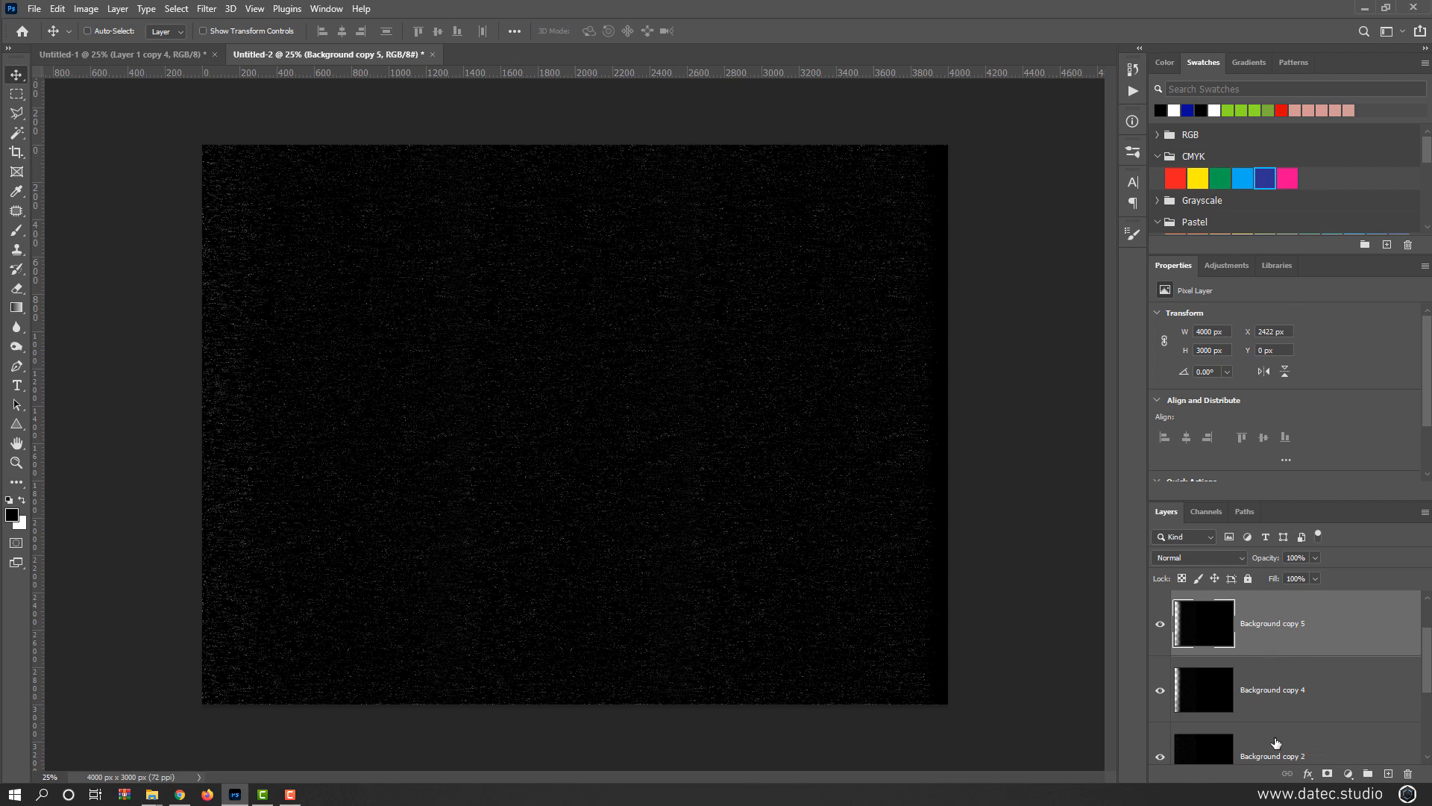
{"action": "left_click", "coordinate": [116, 10]}
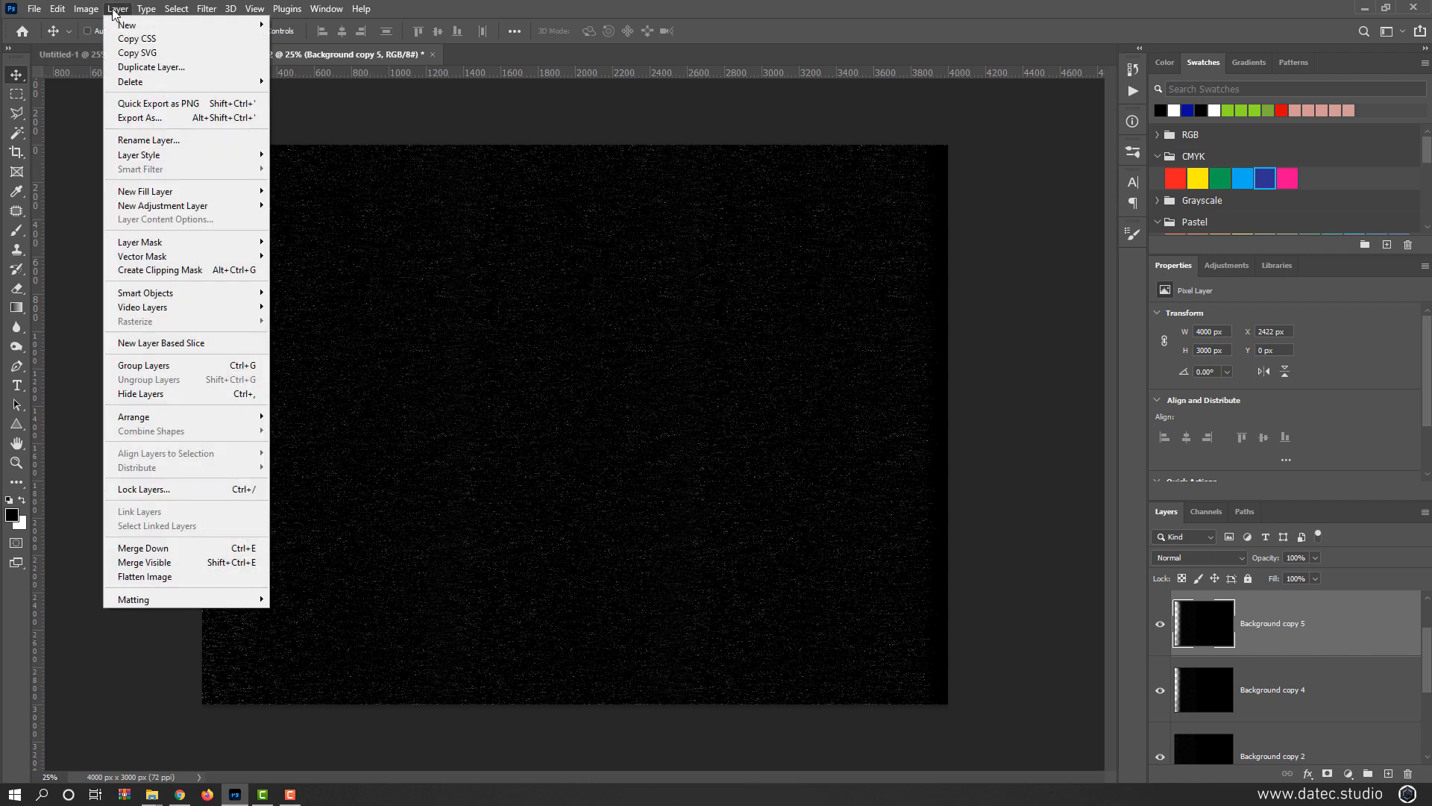
{"action": "left_click", "coordinate": [198, 550]}
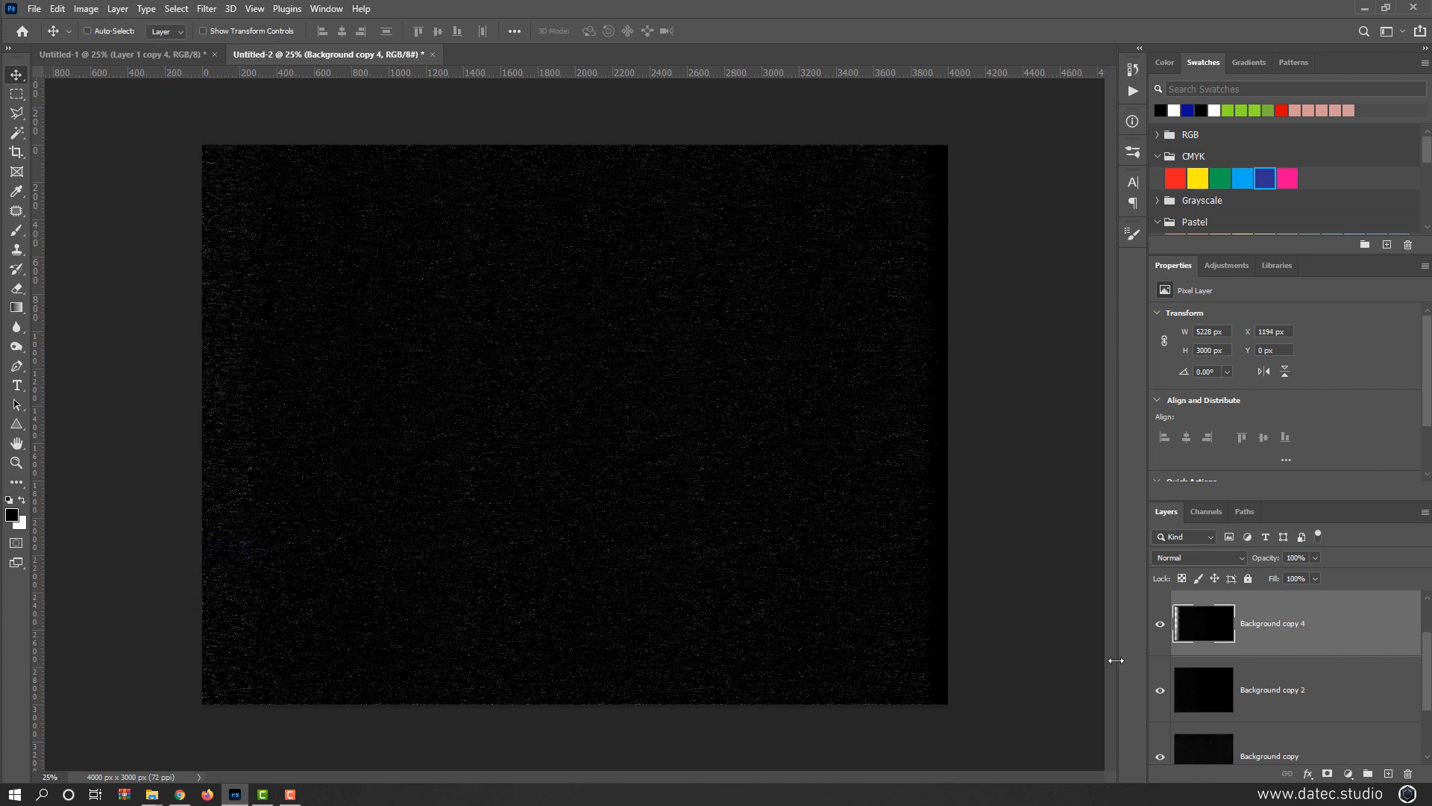
{"action": "left_click", "coordinate": [1161, 625]}
{"action": "left_click", "coordinate": [1160, 625]}
{"action": "key", "text": "ctrl+e"}
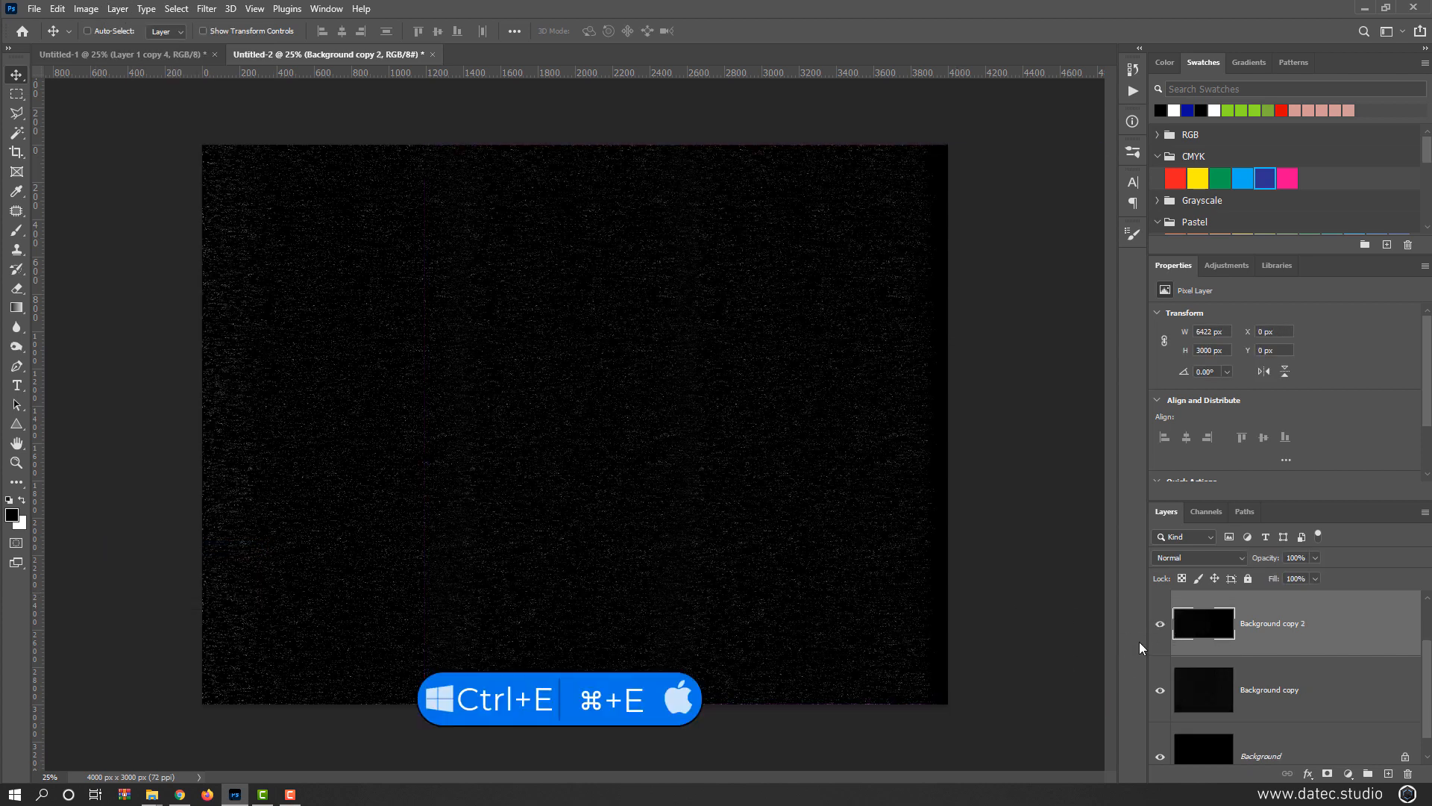
- Stretch the Background copy 2 layer horizontally to 103.24% width so its streaks cover the empty strip at the canvas's right edge
{"action": "left_click", "coordinate": [1160, 626]}
{"action": "left_click", "coordinate": [1160, 625]}
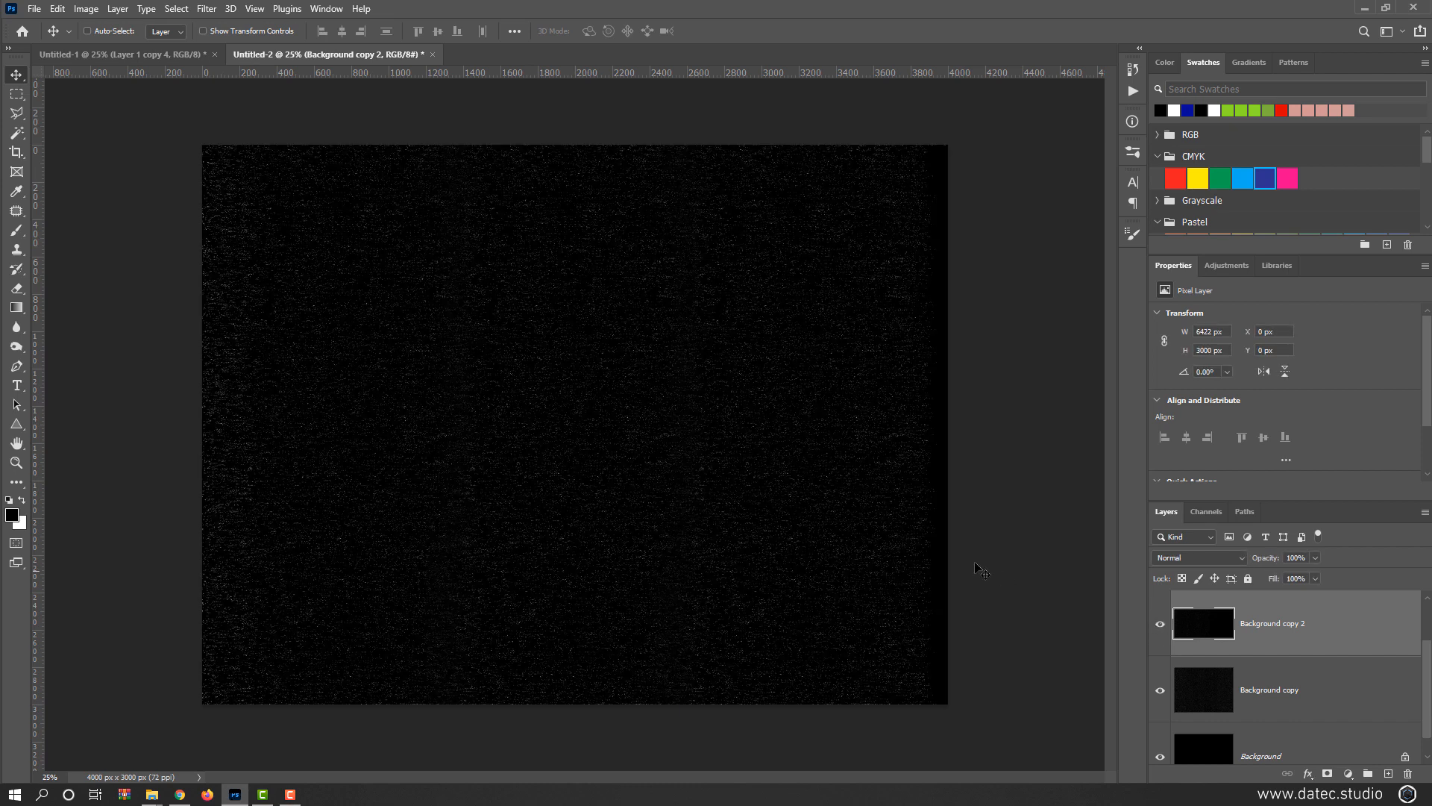
{"action": "key", "text": "ctrl+t"}
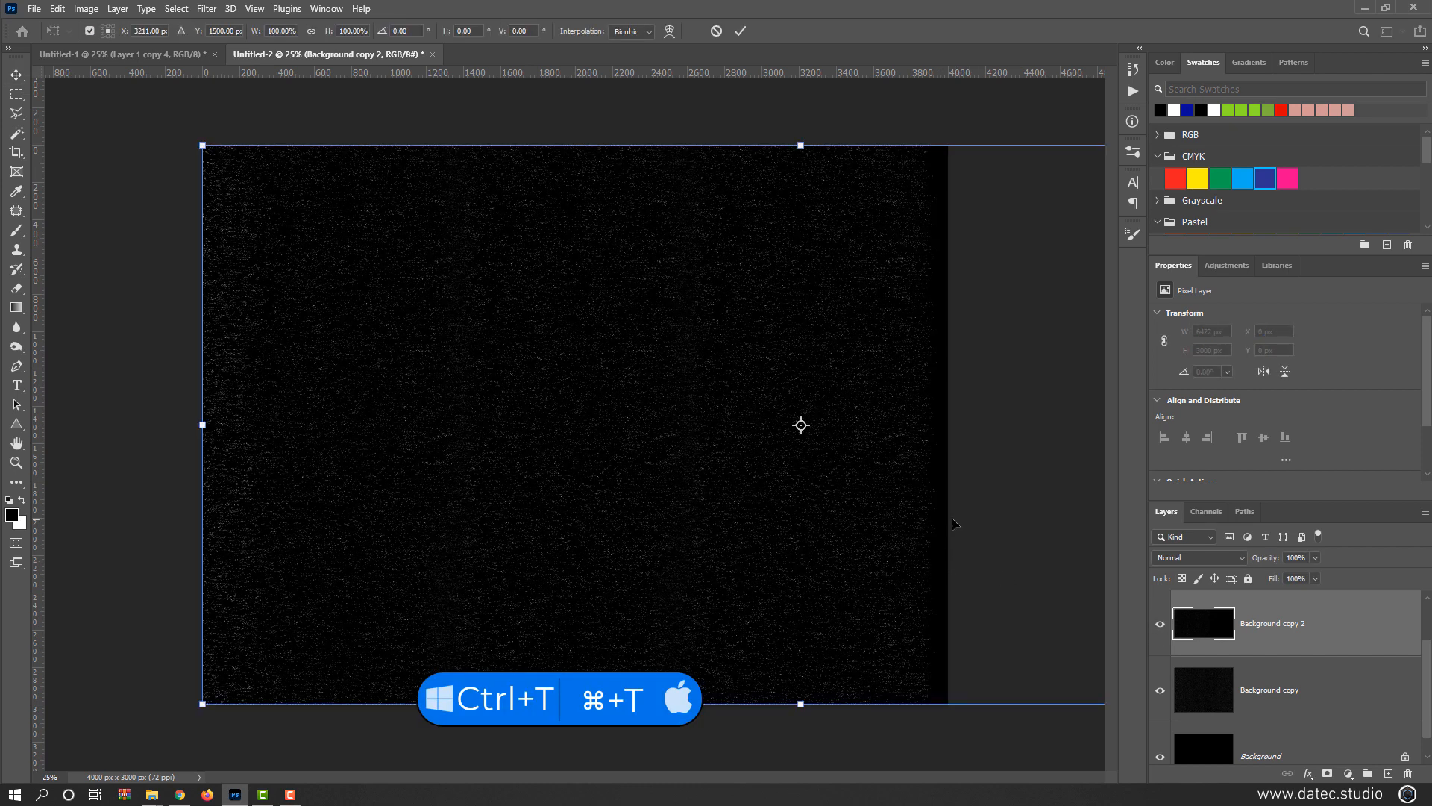
{"action": "key", "text": "ctrl+minus"}
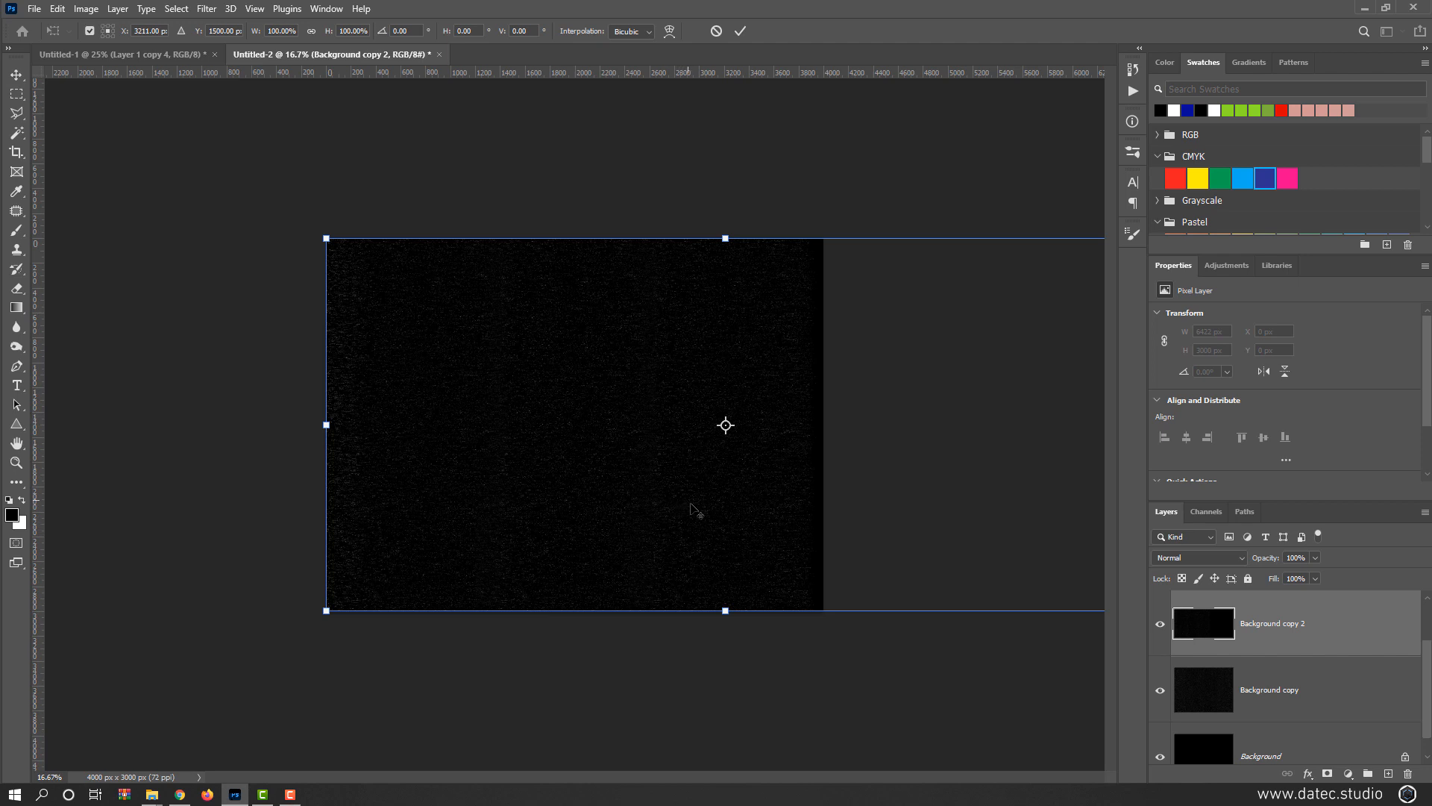
{"action": "key", "text": "ctrl+minus"}
{"action": "left_click_drag", "start_coordinate": [986, 425], "coordinate": [1007, 423]}
{"action": "key", "text": "ctrl+plus"}
{"action": "key", "text": "ctrl+plus"}
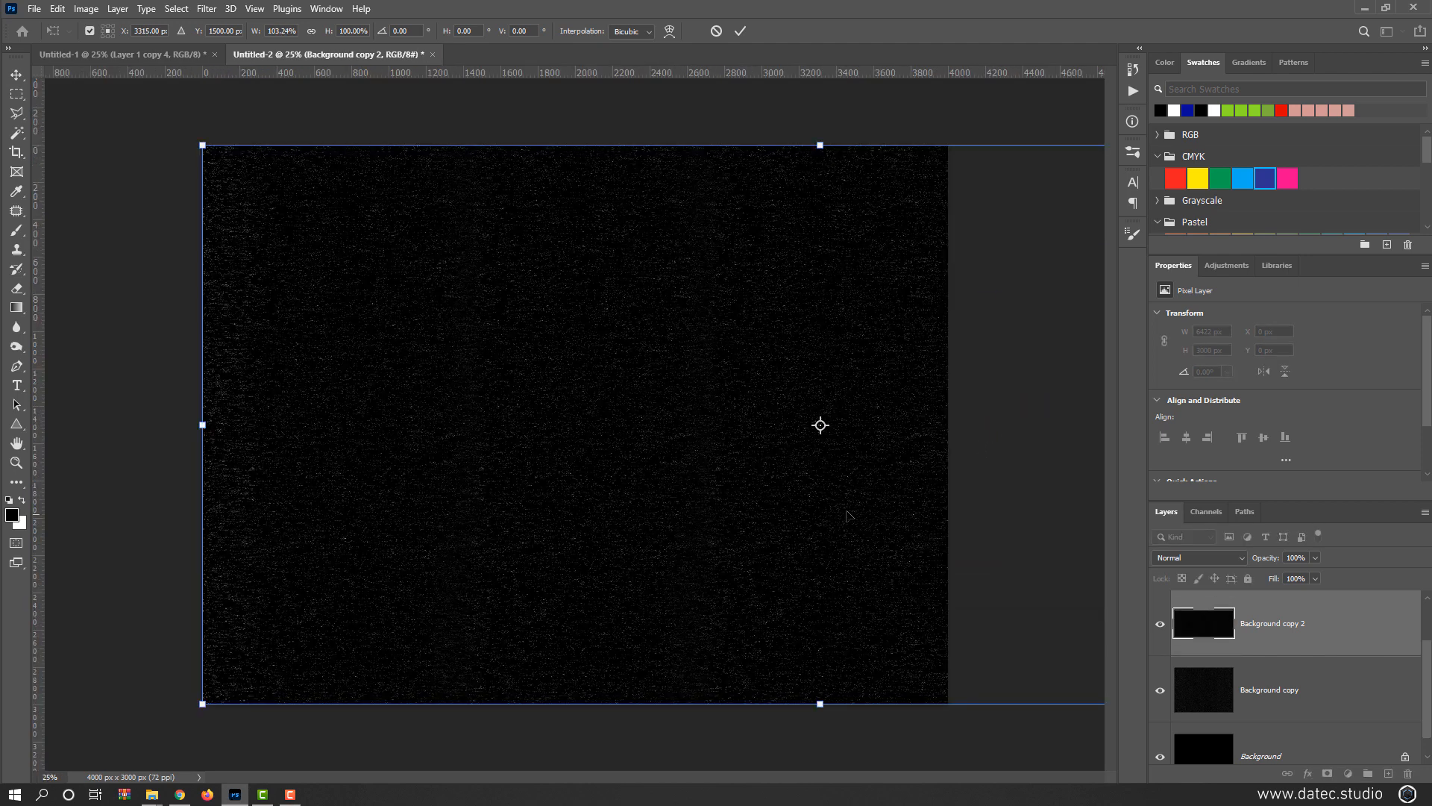
{"action": "key", "text": "Return"}
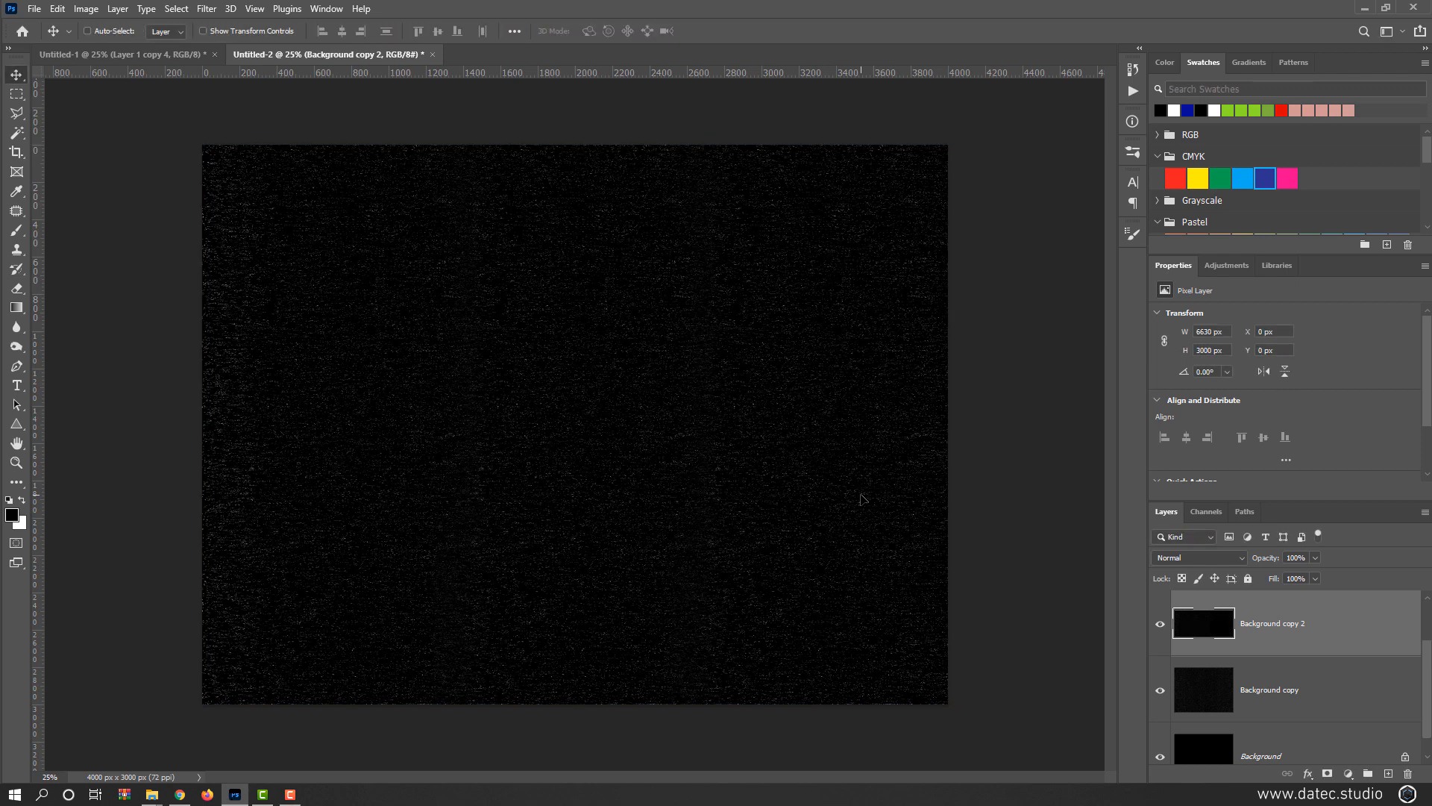
- Select the whole canvas and crop to it, deleting the Background copy 2 pixels that extend beyond the canvas
{"action": "key", "text": "ctrl+minus"}
{"action": "key", "text": "ctrl+minus"}
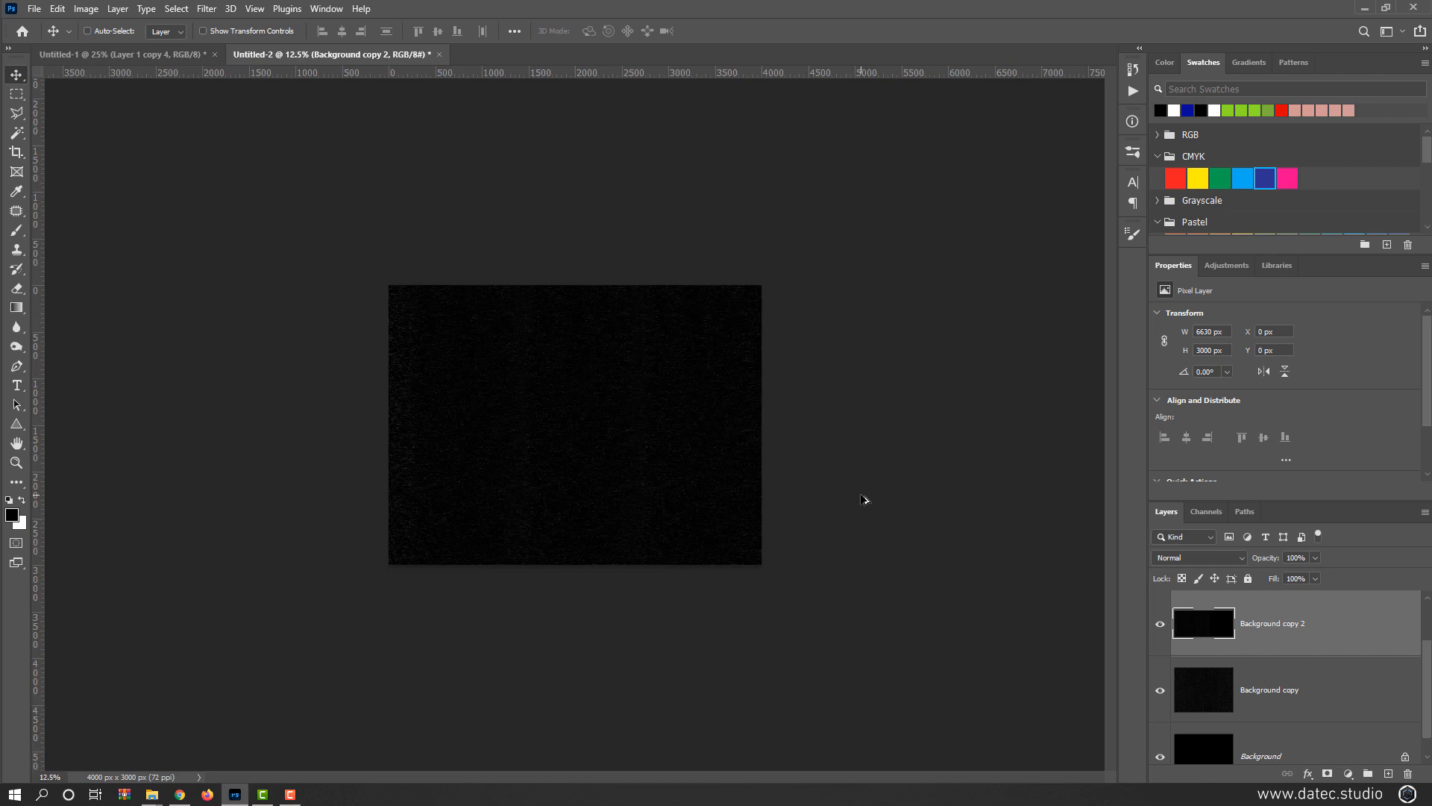
{"action": "left_click", "coordinate": [1161, 628]}
{"action": "key", "text": "ctrl+t"}
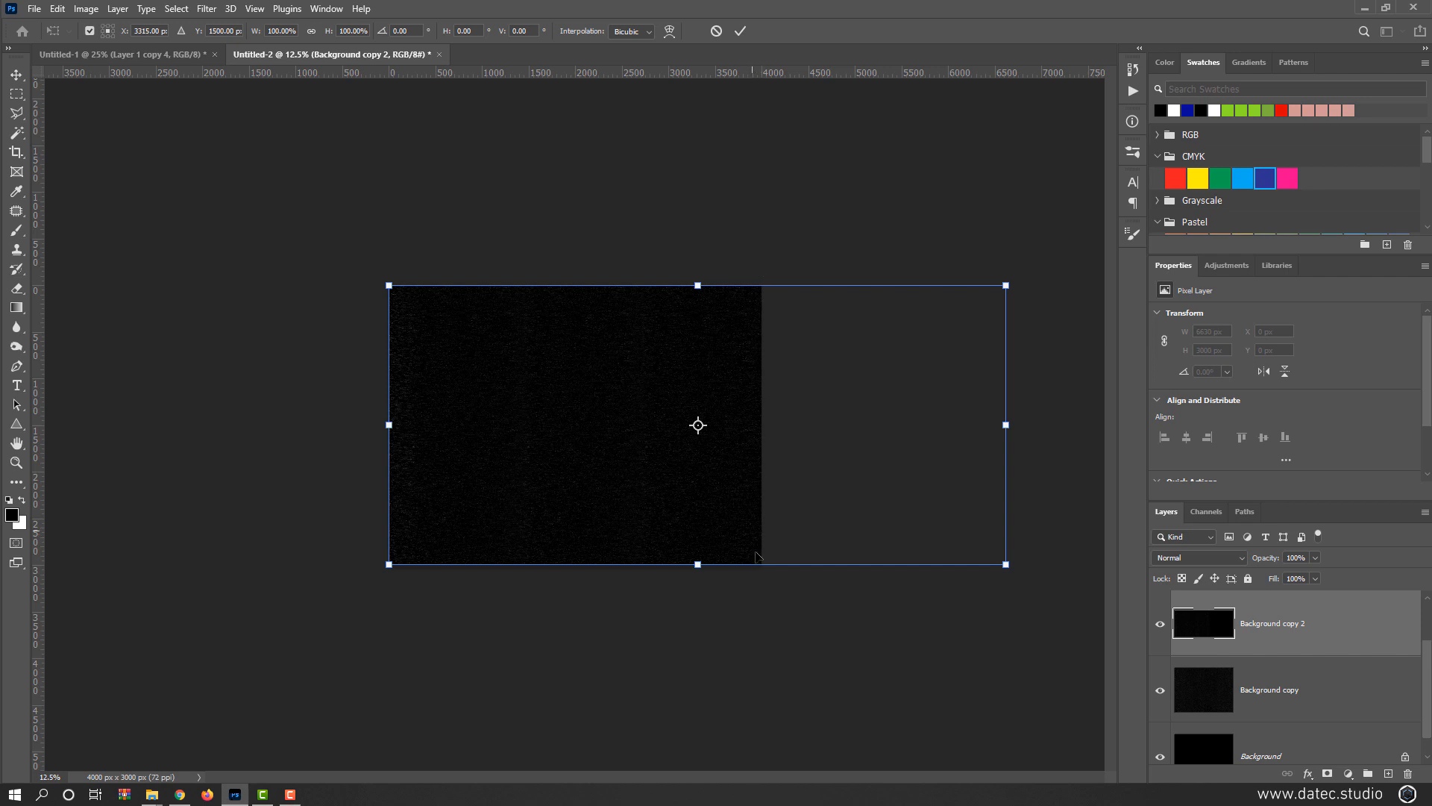
{"action": "key", "text": "Return"}
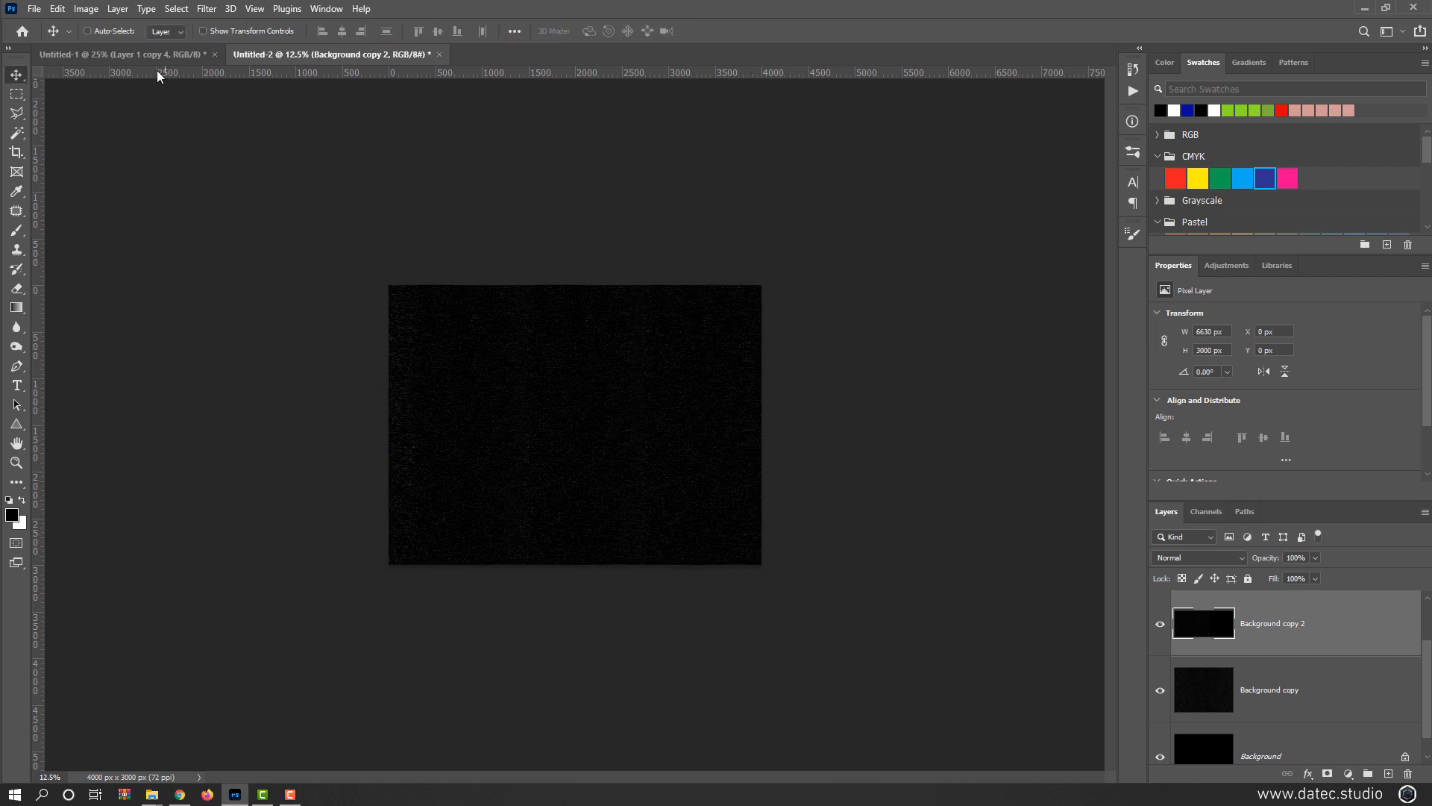
{"action": "key", "text": "ctrl+a"}
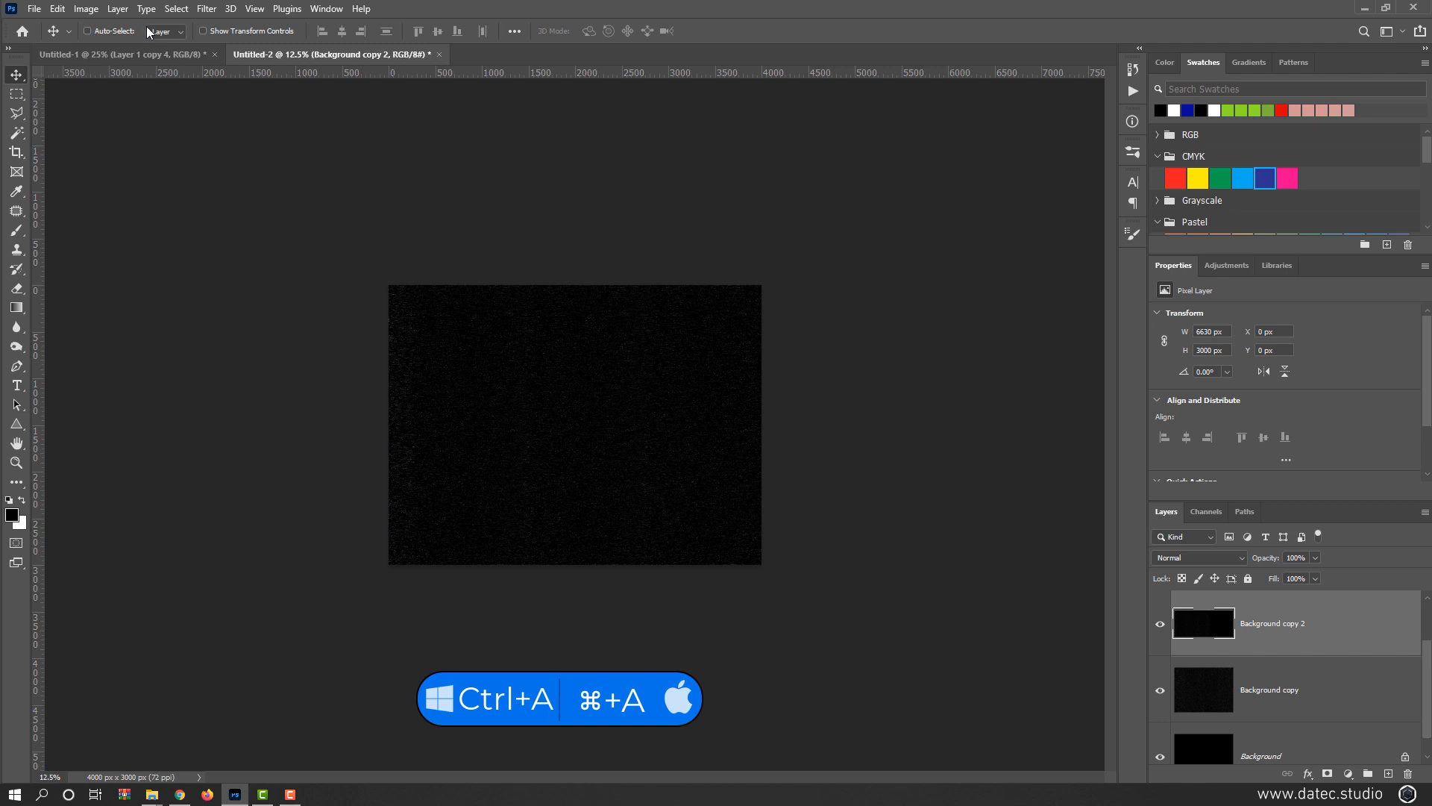
{"action": "left_click", "coordinate": [177, 9]}
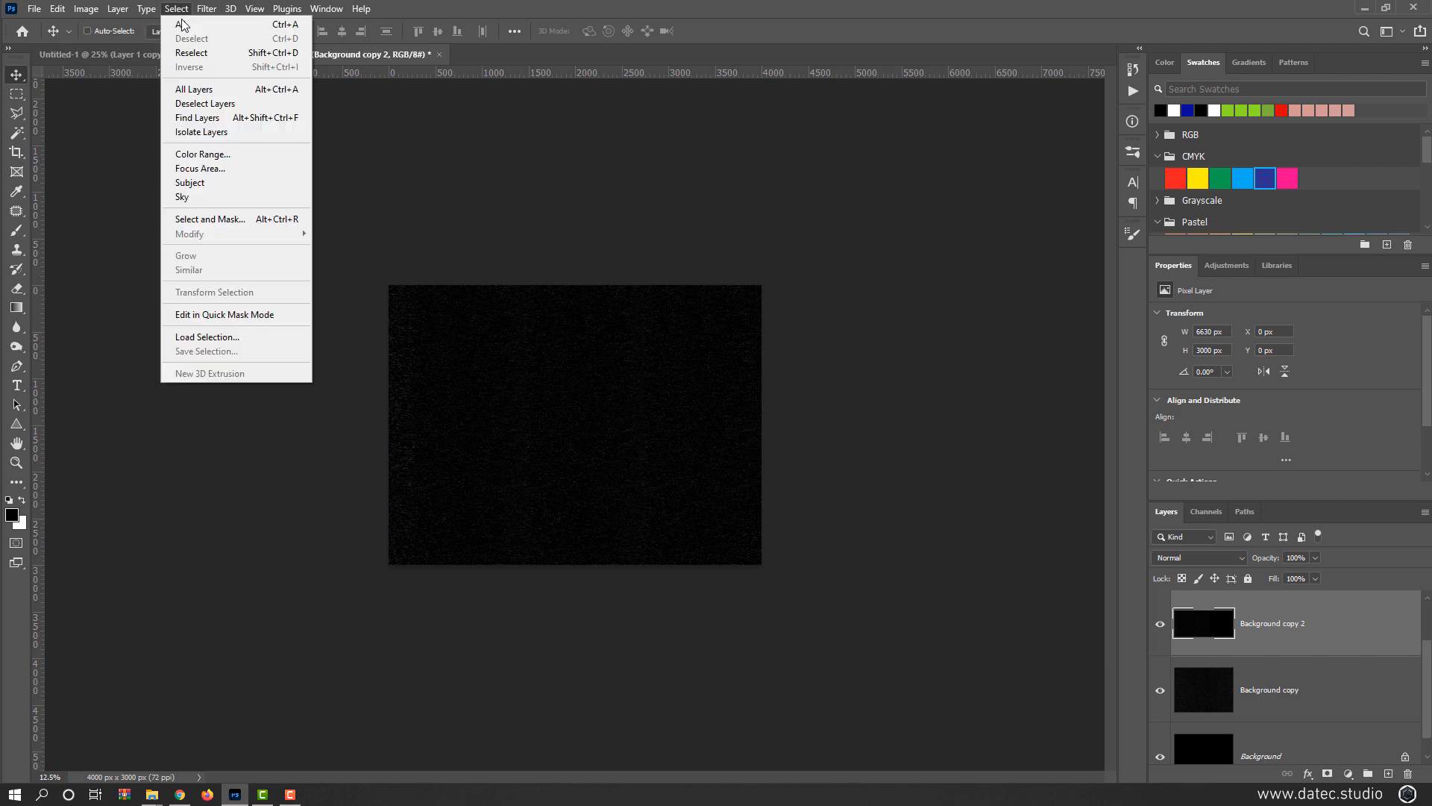
{"action": "left_click", "coordinate": [201, 27]}
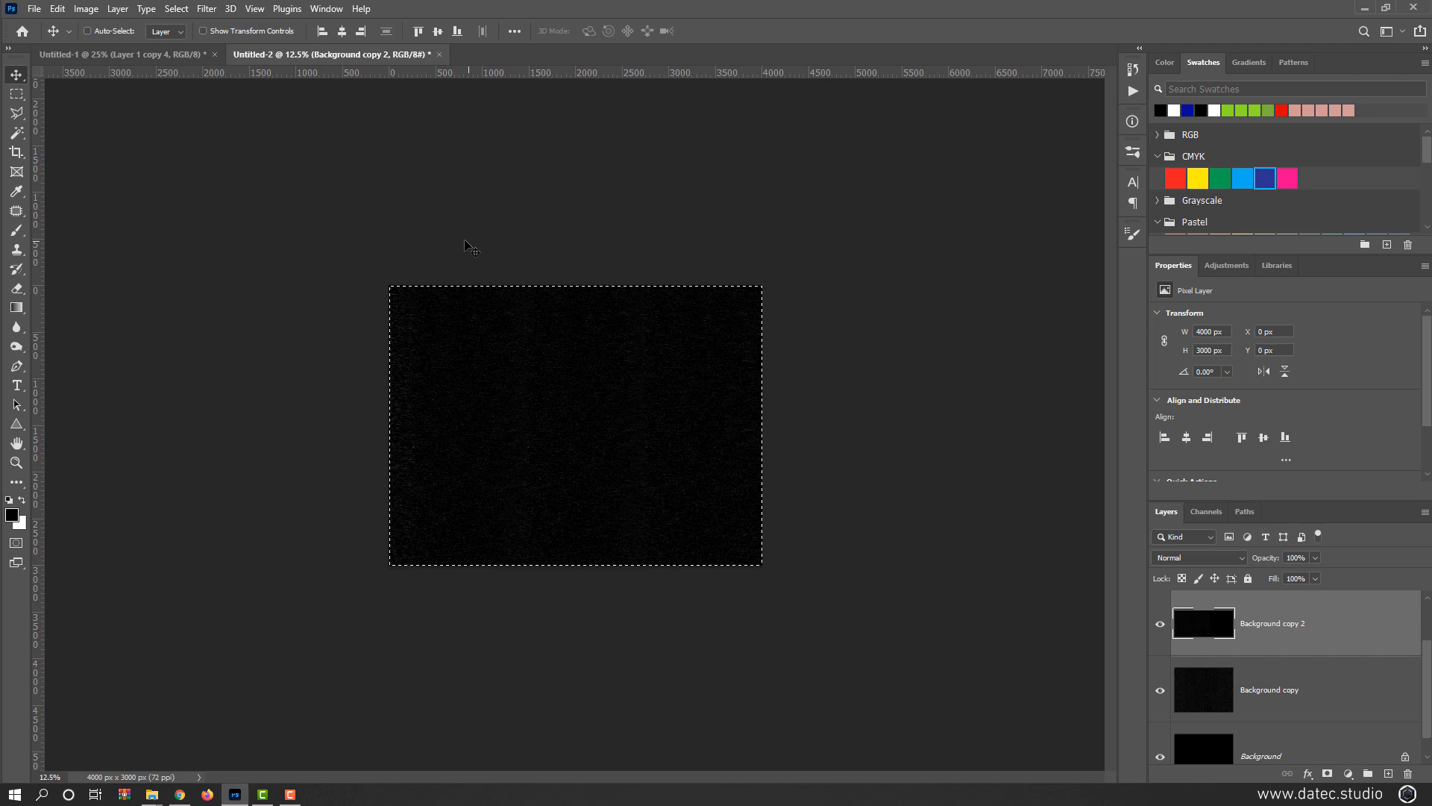
{"action": "left_click", "coordinate": [22, 157]}
{"action": "left_click", "coordinate": [80, 152]}
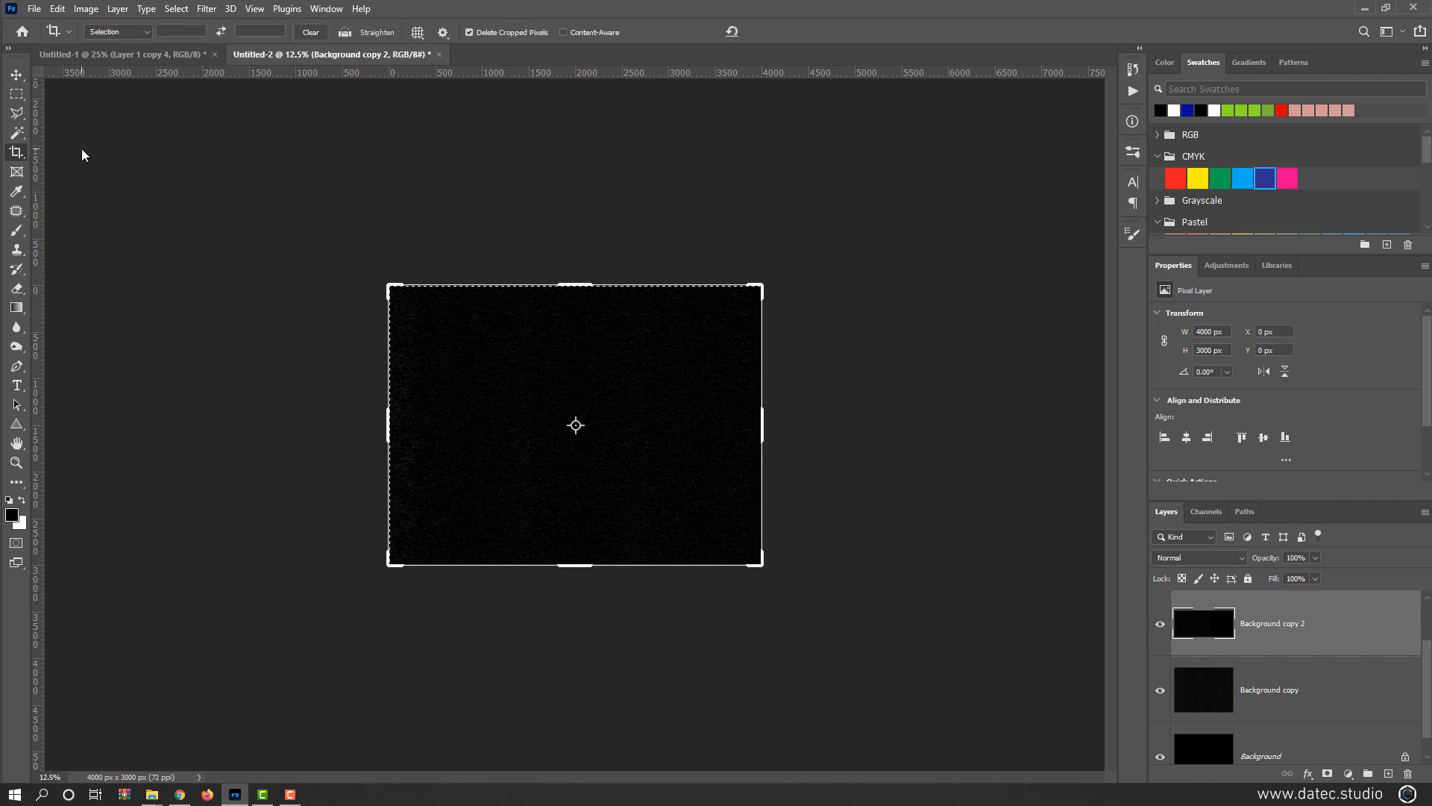
{"action": "key", "text": "Return"}
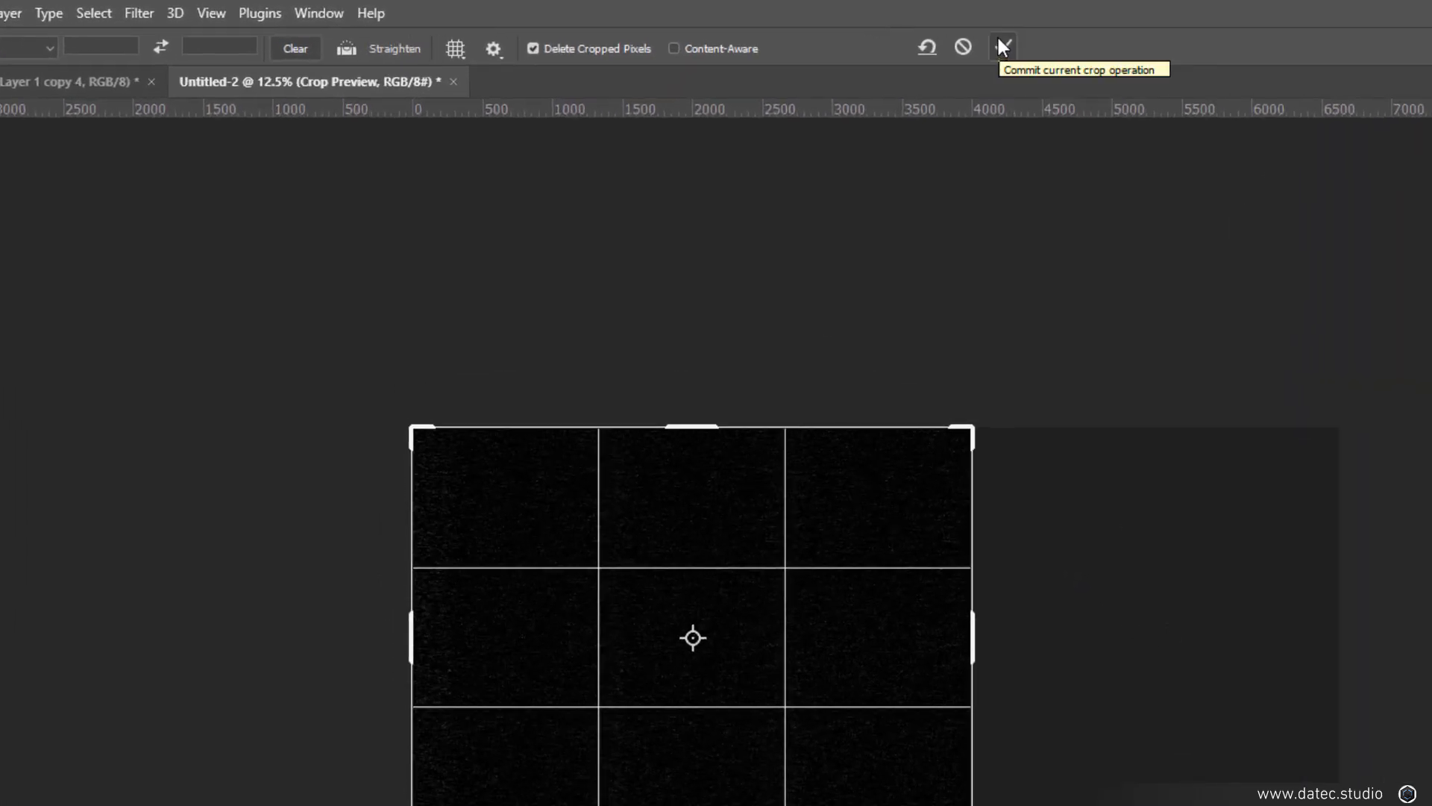
{"action": "left_click", "coordinate": [1003, 47]}
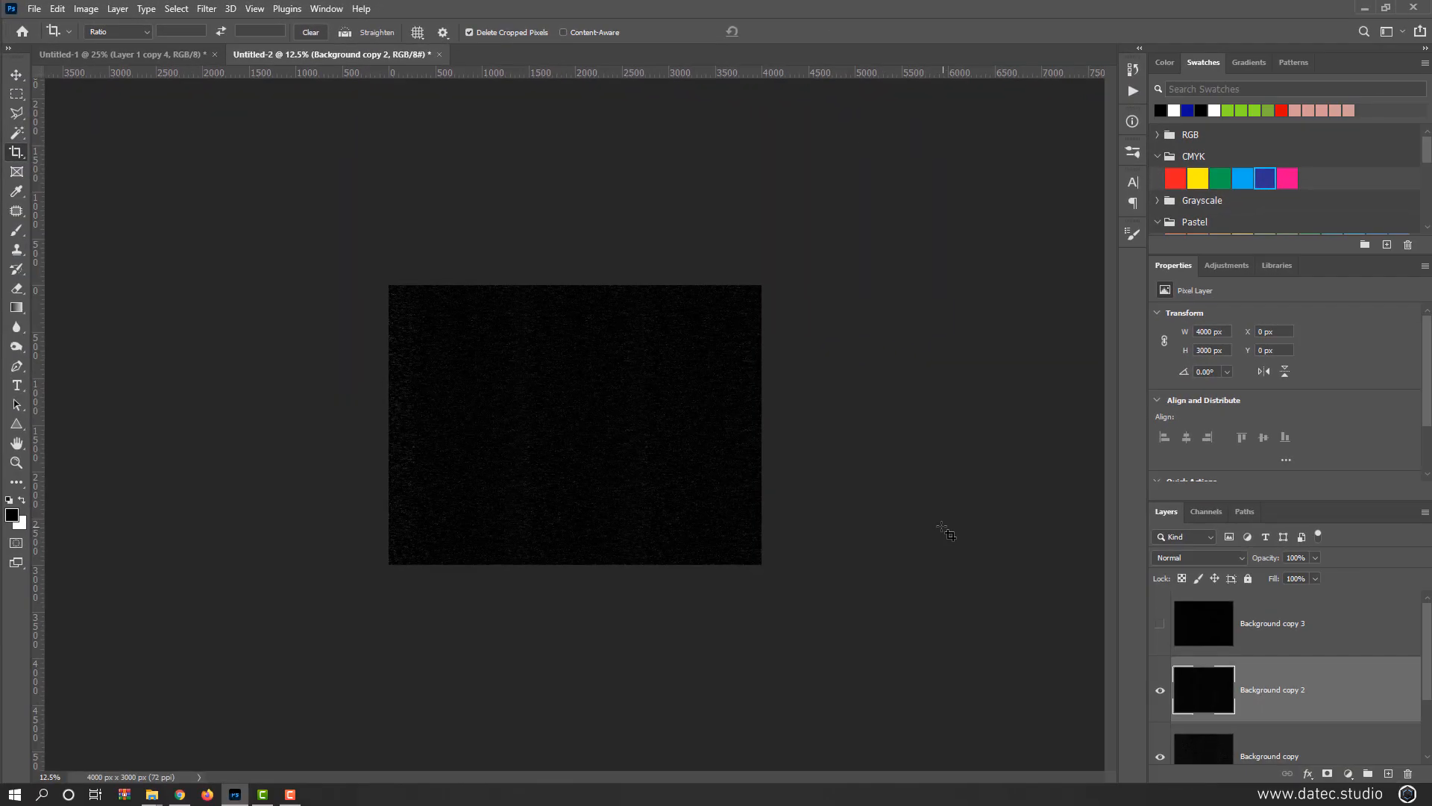
- Check the bounds of the cropped Background copy 2 layer against the canvas without transforming it
{"action": "key", "text": "ctrl+t"}
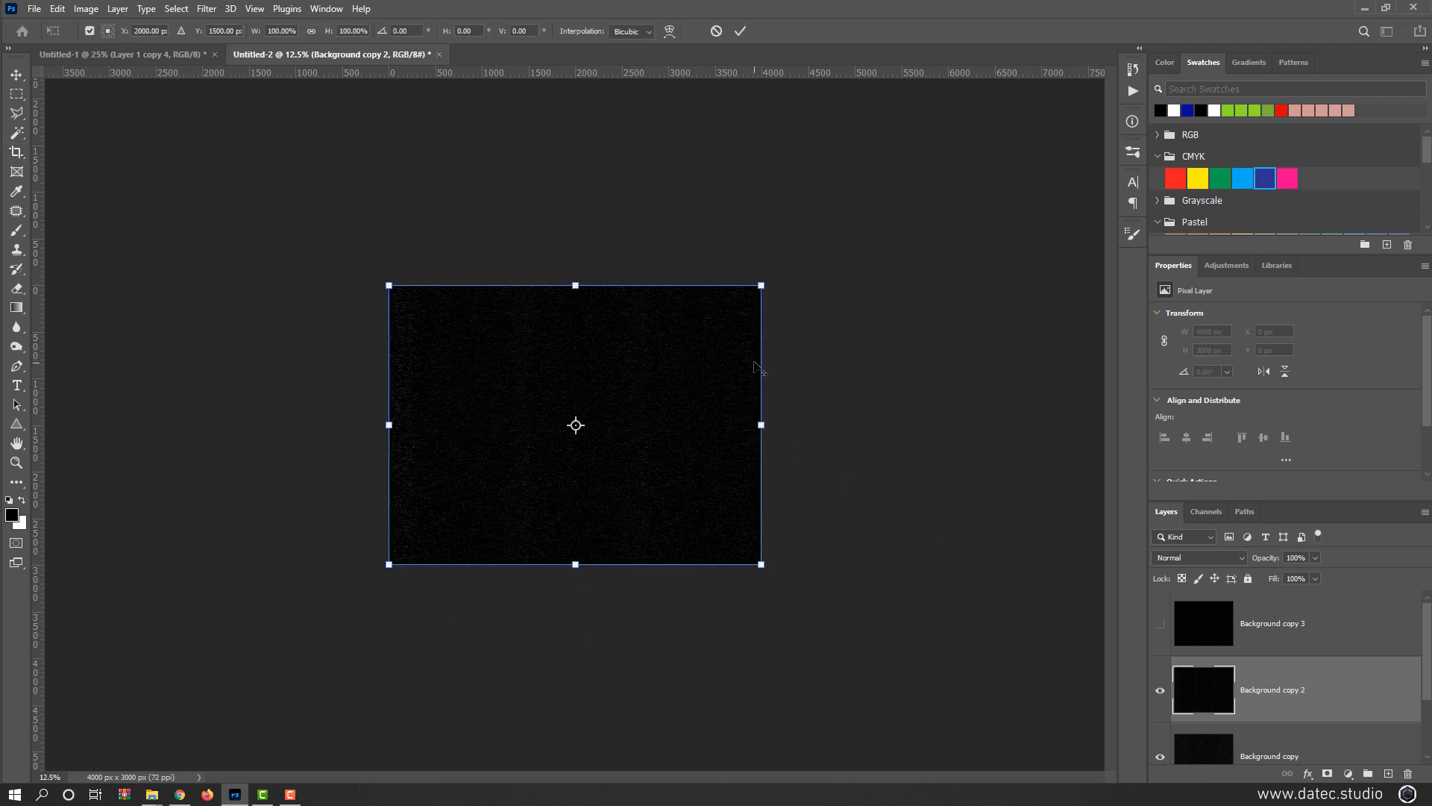
{"action": "key", "text": "ctrl+plus"}
{"action": "key", "text": "ctrl+plus"}
{"action": "key", "text": "Return"}
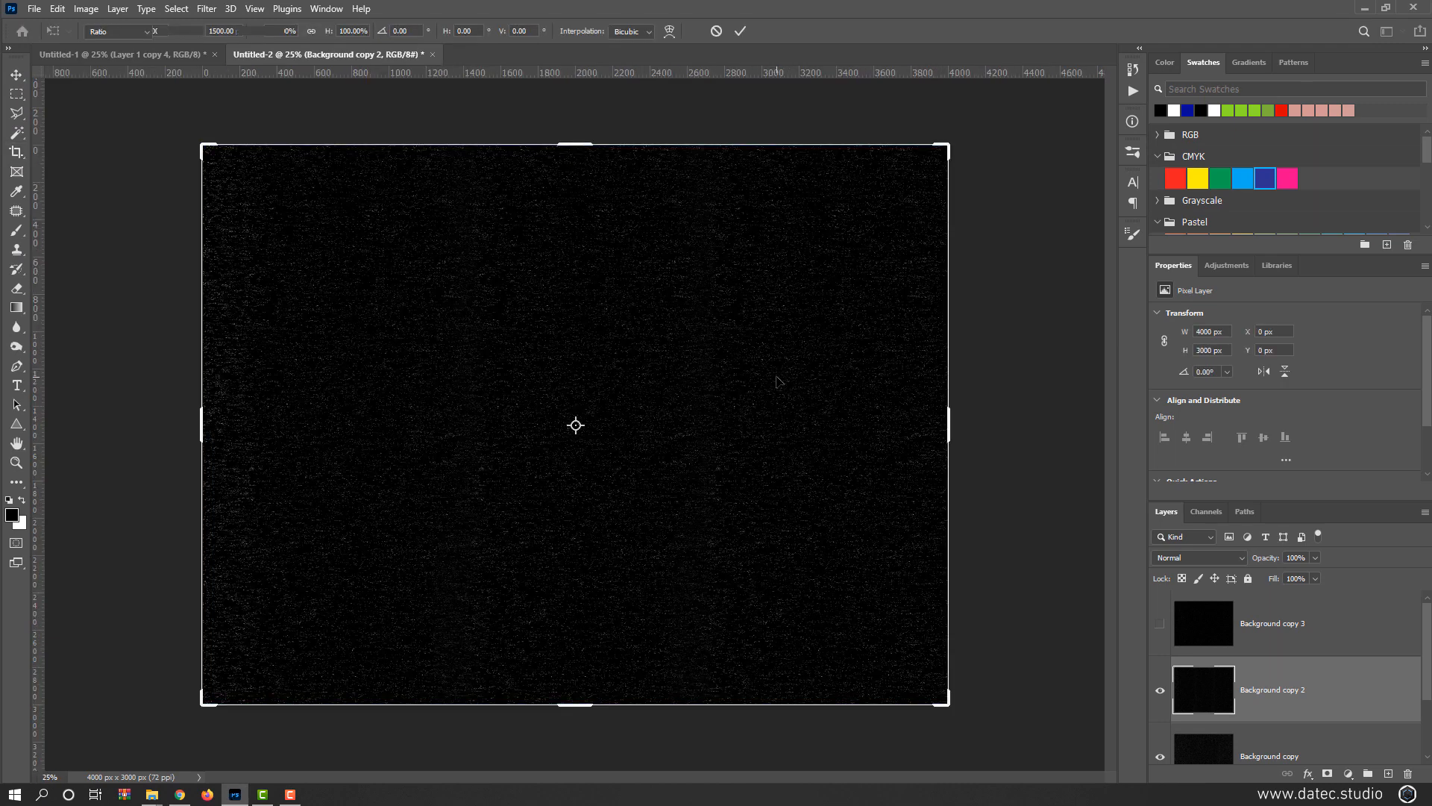
{"action": "key", "text": "v"}
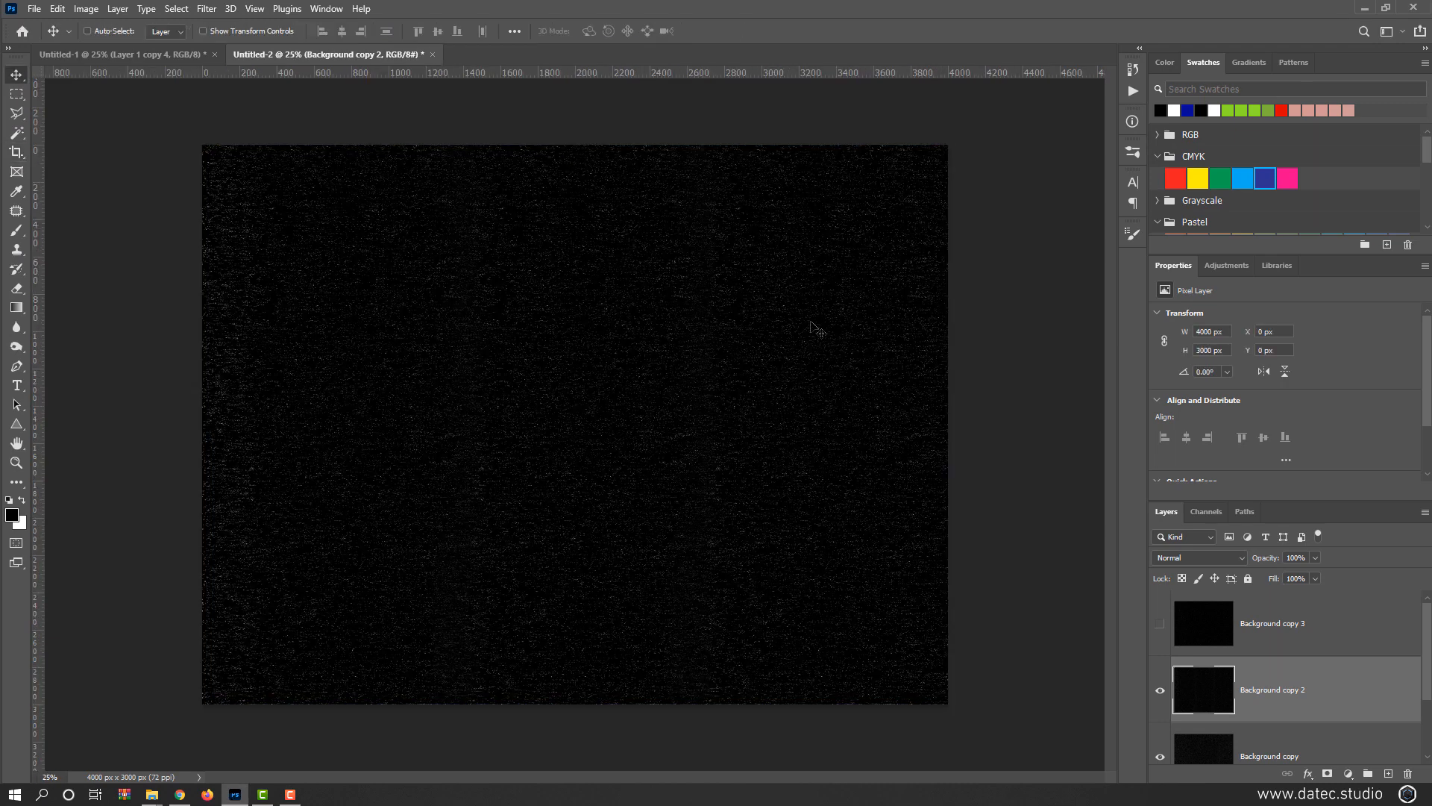
- Show the Background copy 3 layer and apply a Gaussian Blur with a 2.4-pixel radius to it
{"action": "left_click", "coordinate": [1160, 625]}
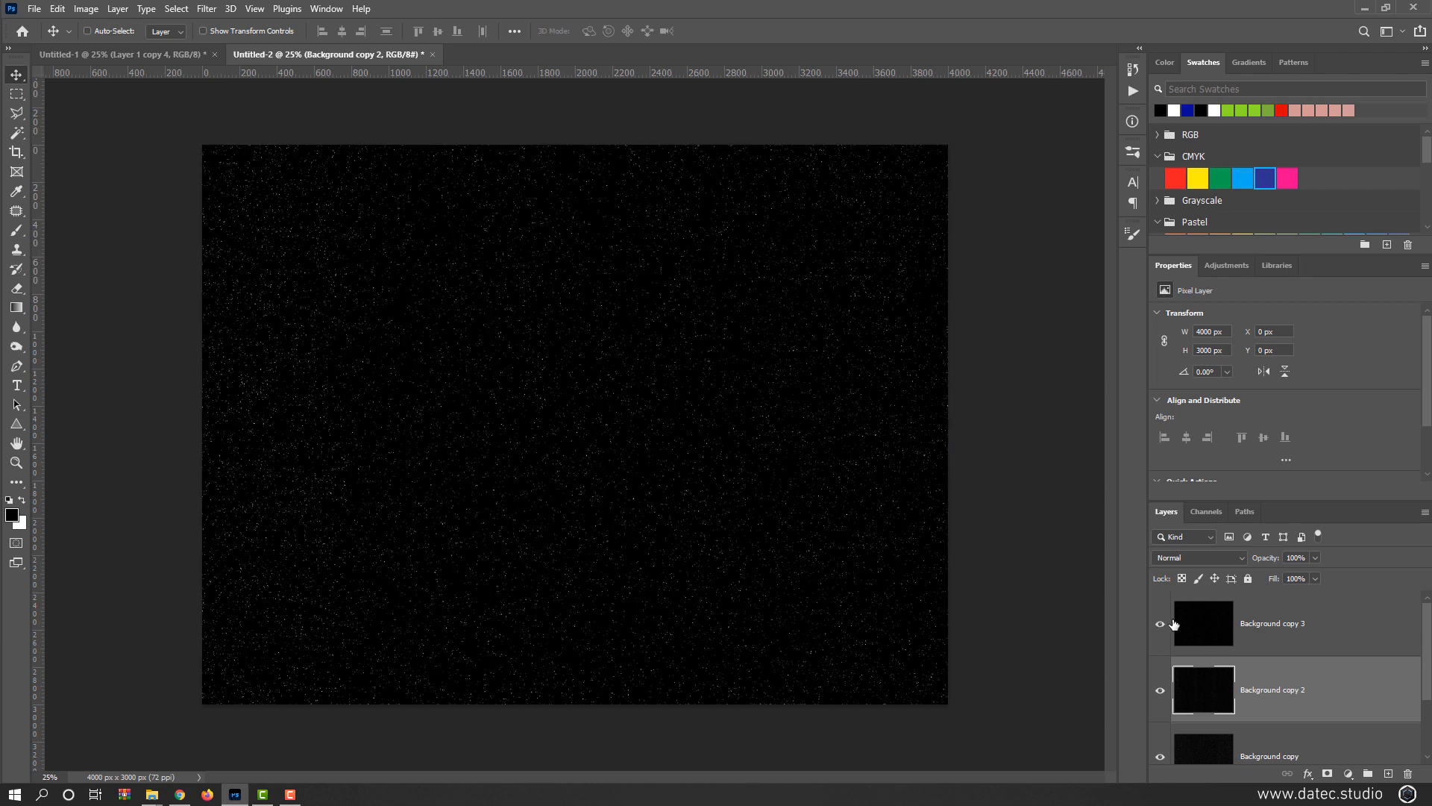
{"action": "left_click", "coordinate": [1199, 626]}
{"action": "scroll", "coordinate": [770, 462], "scroll_direction": "up", "scroll_amount": 2}
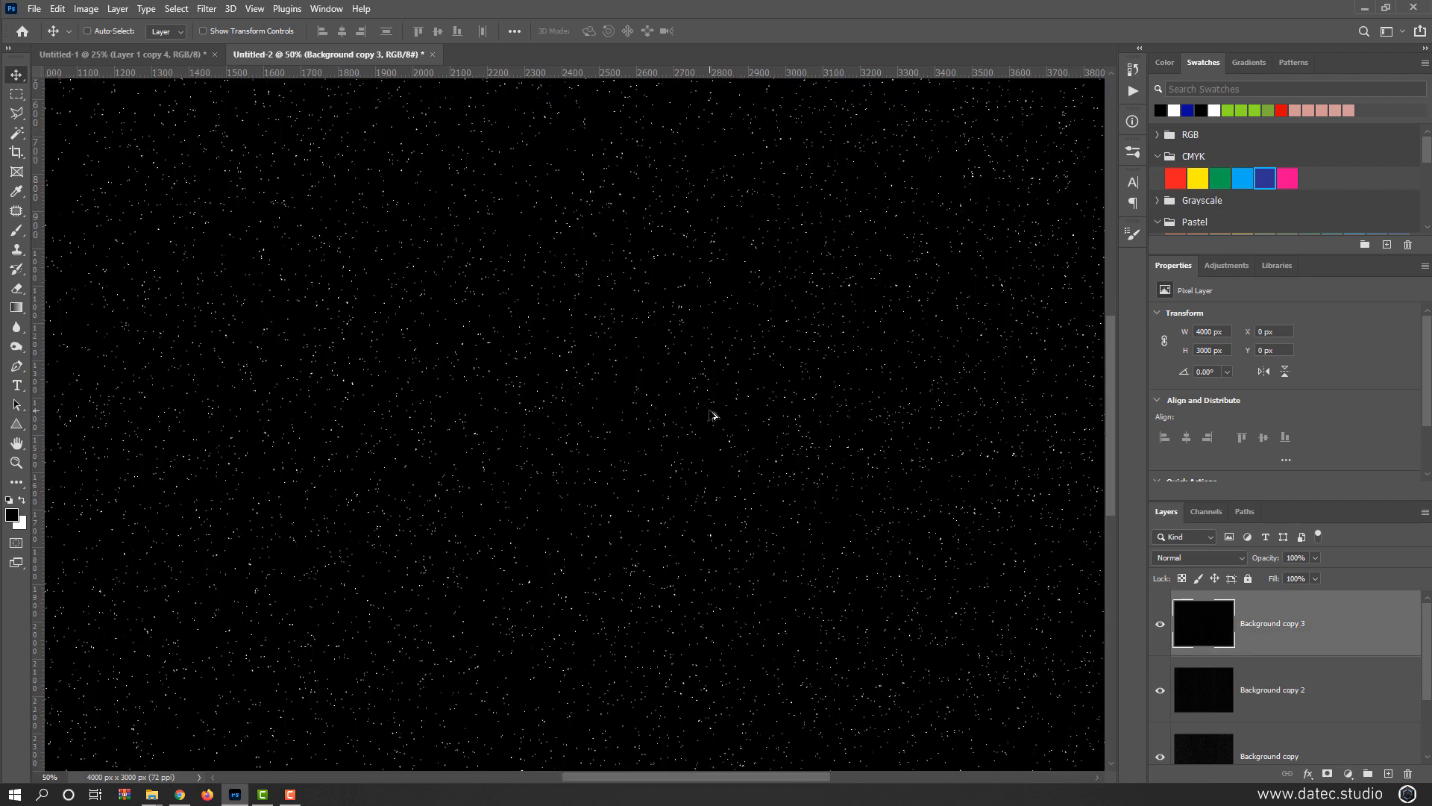
{"action": "left_click", "coordinate": [206, 8]}
{"action": "mouse_move", "coordinate": [283, 199]}
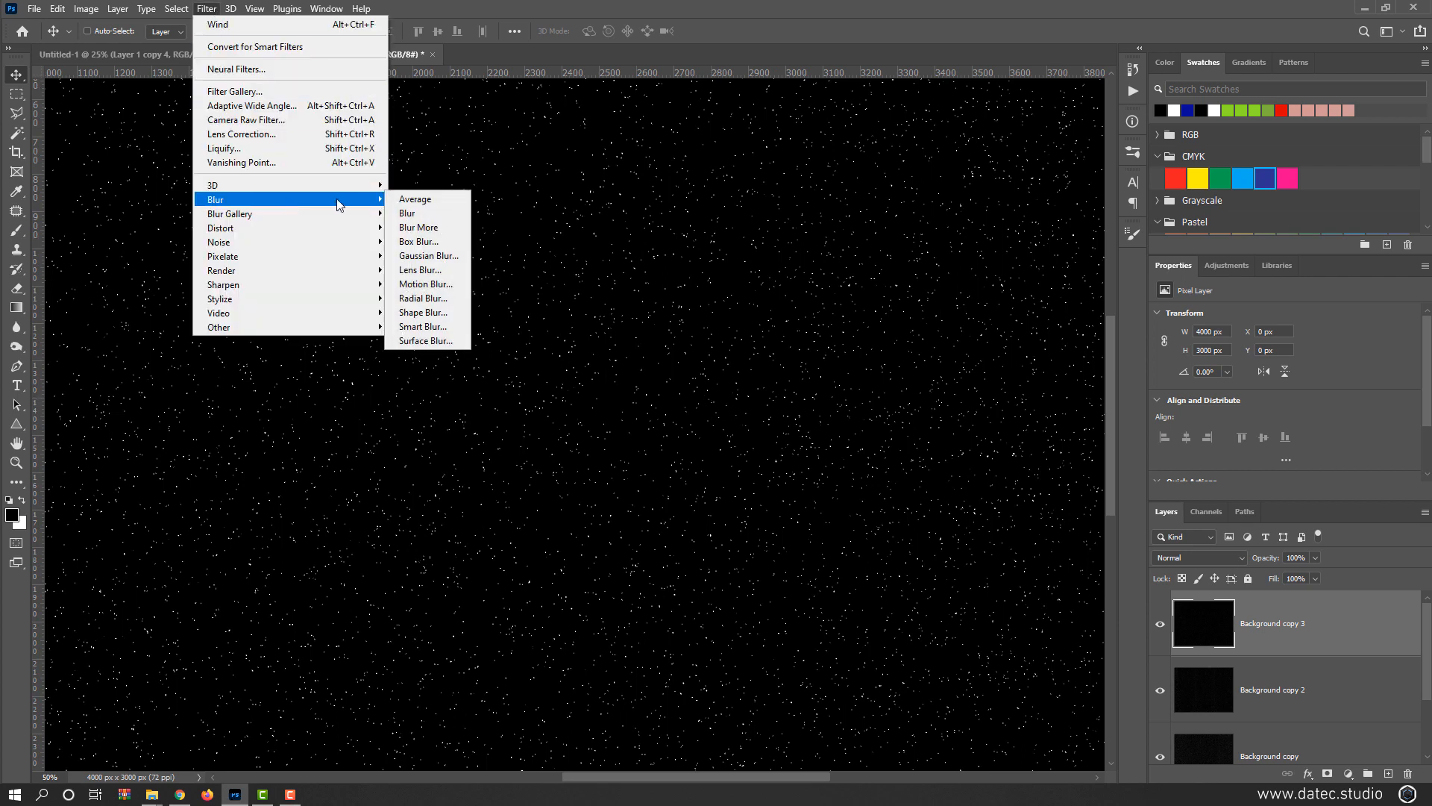
{"action": "left_click", "coordinate": [440, 260]}
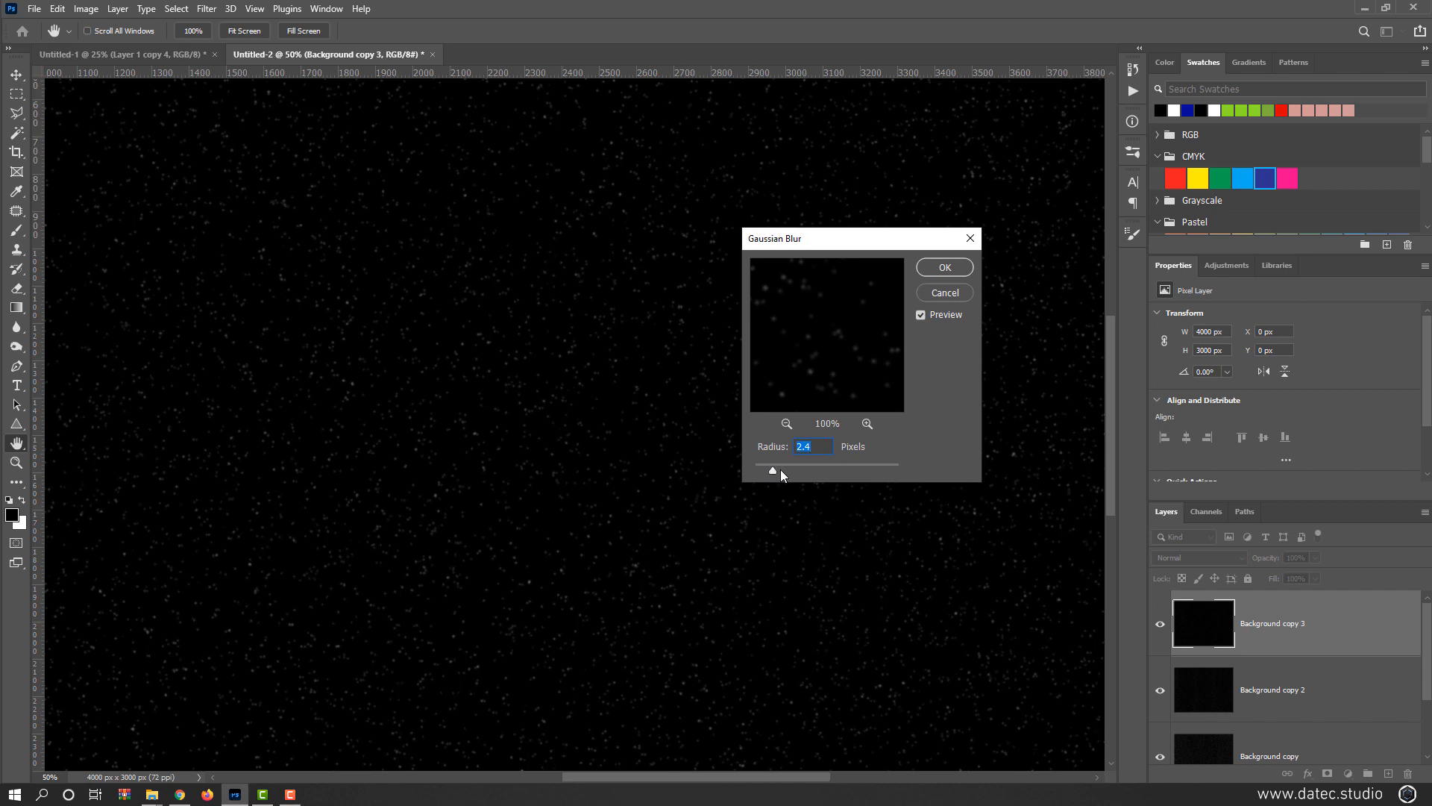
{"action": "left_click", "coordinate": [947, 268]}
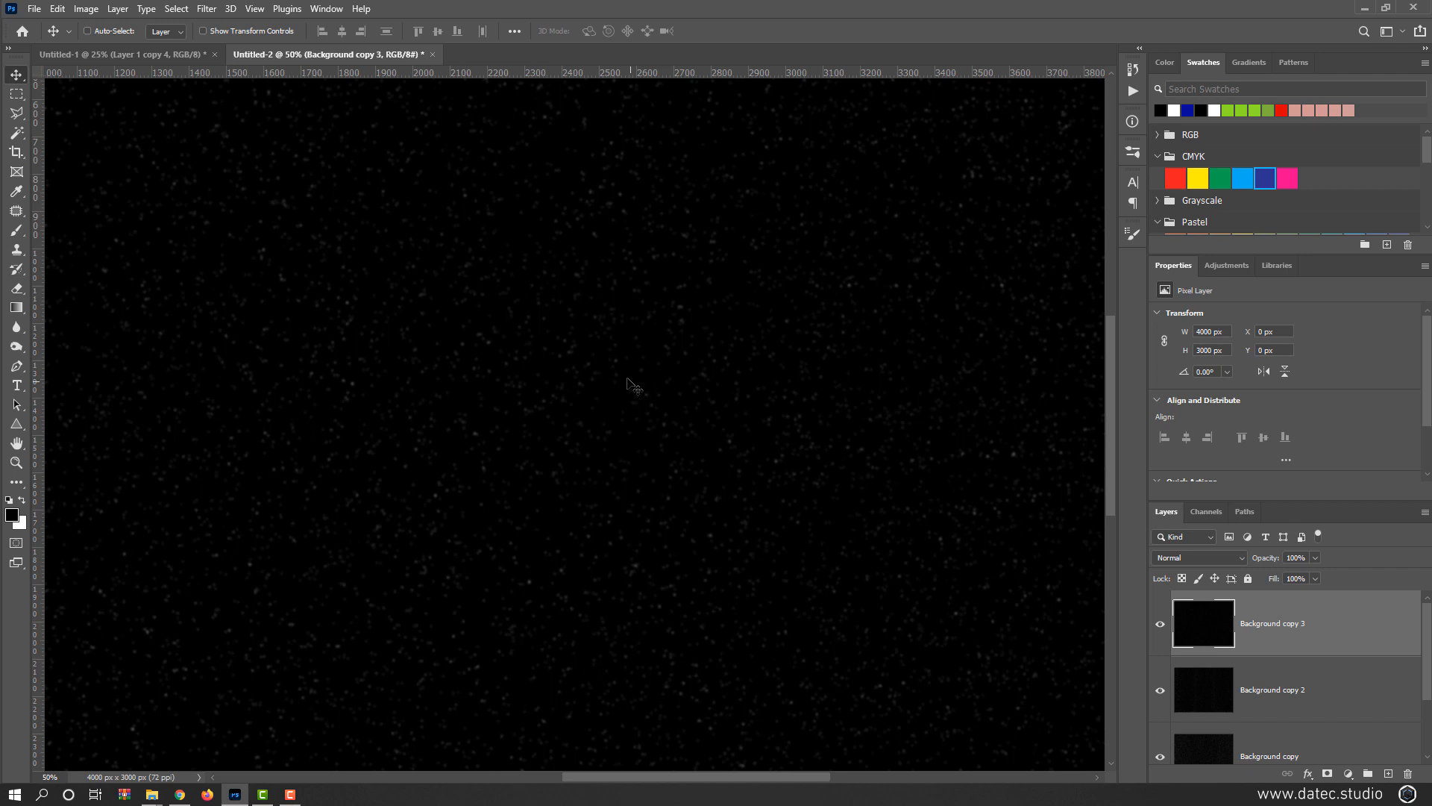
- Apply a Threshold adjustment to Background copy 3, lowering the level until sparse white dots stand out on black
{"action": "left_click", "coordinate": [87, 9]}
{"action": "mouse_move", "coordinate": [112, 48]}
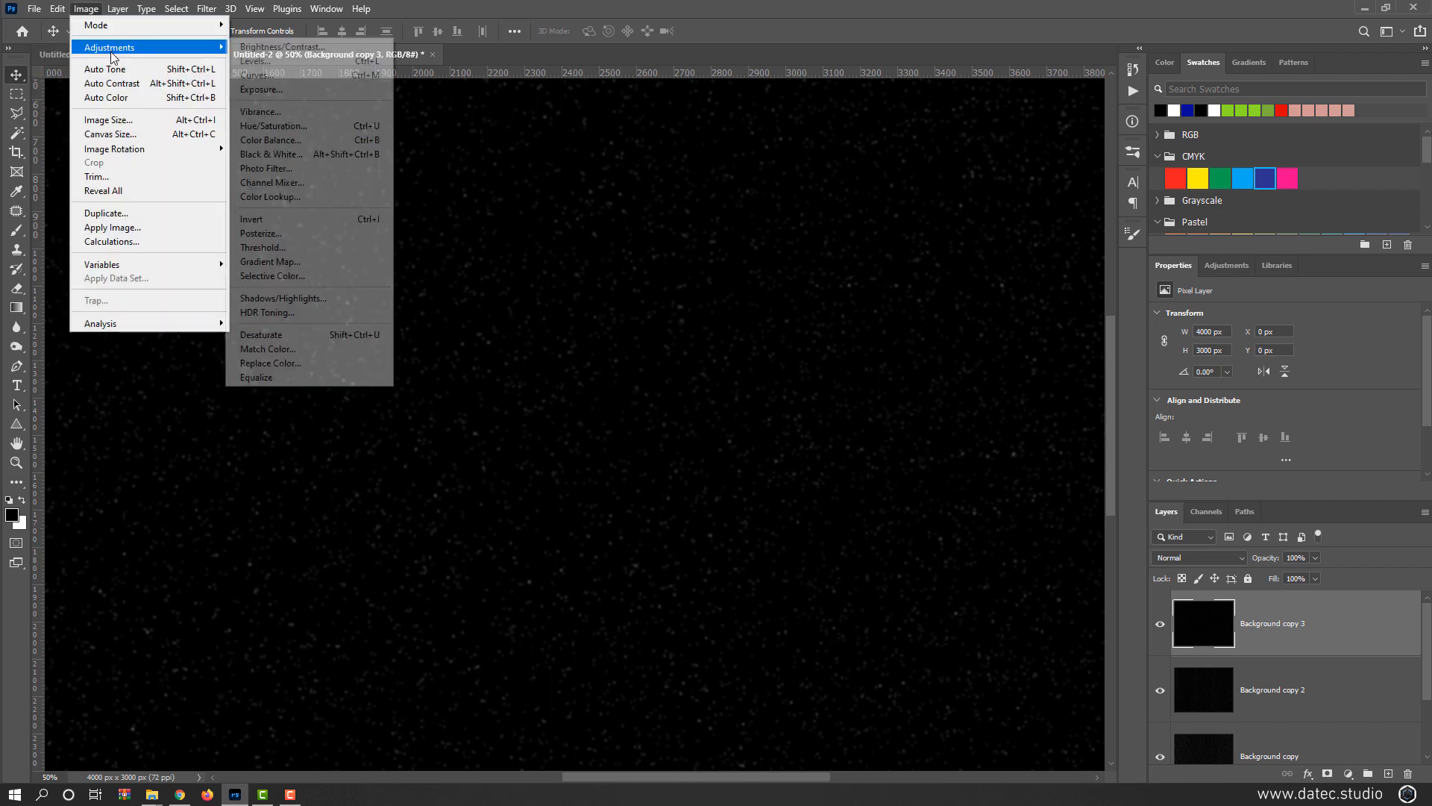
{"action": "left_click", "coordinate": [321, 255]}
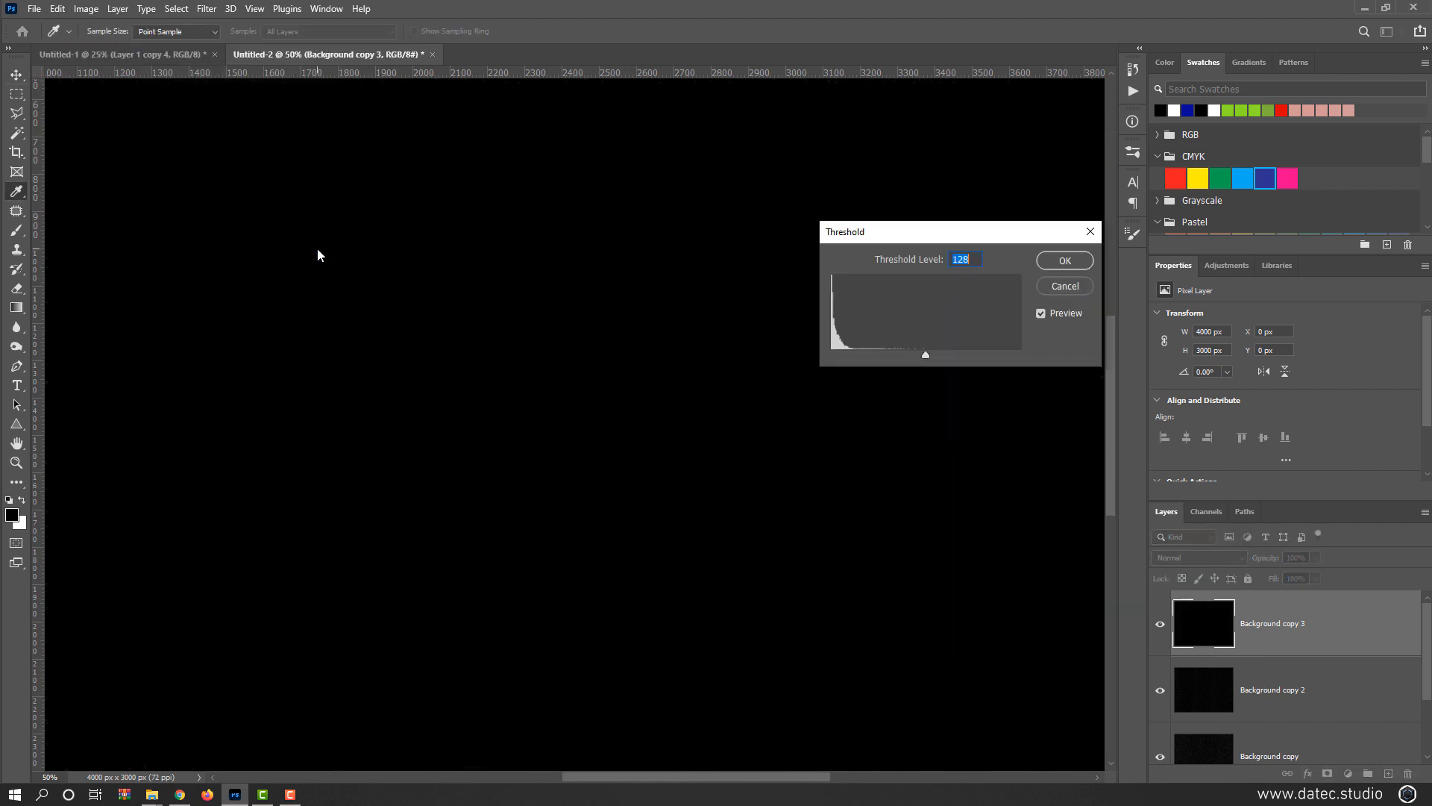
{"action": "left_click_drag", "start_coordinate": [923, 352], "coordinate": [851, 351]}
{"action": "left_click", "coordinate": [1066, 260]}
- Apply the Wind filter to Background copy 3 using the Blast method, from the right
{"action": "left_click", "coordinate": [206, 8]}
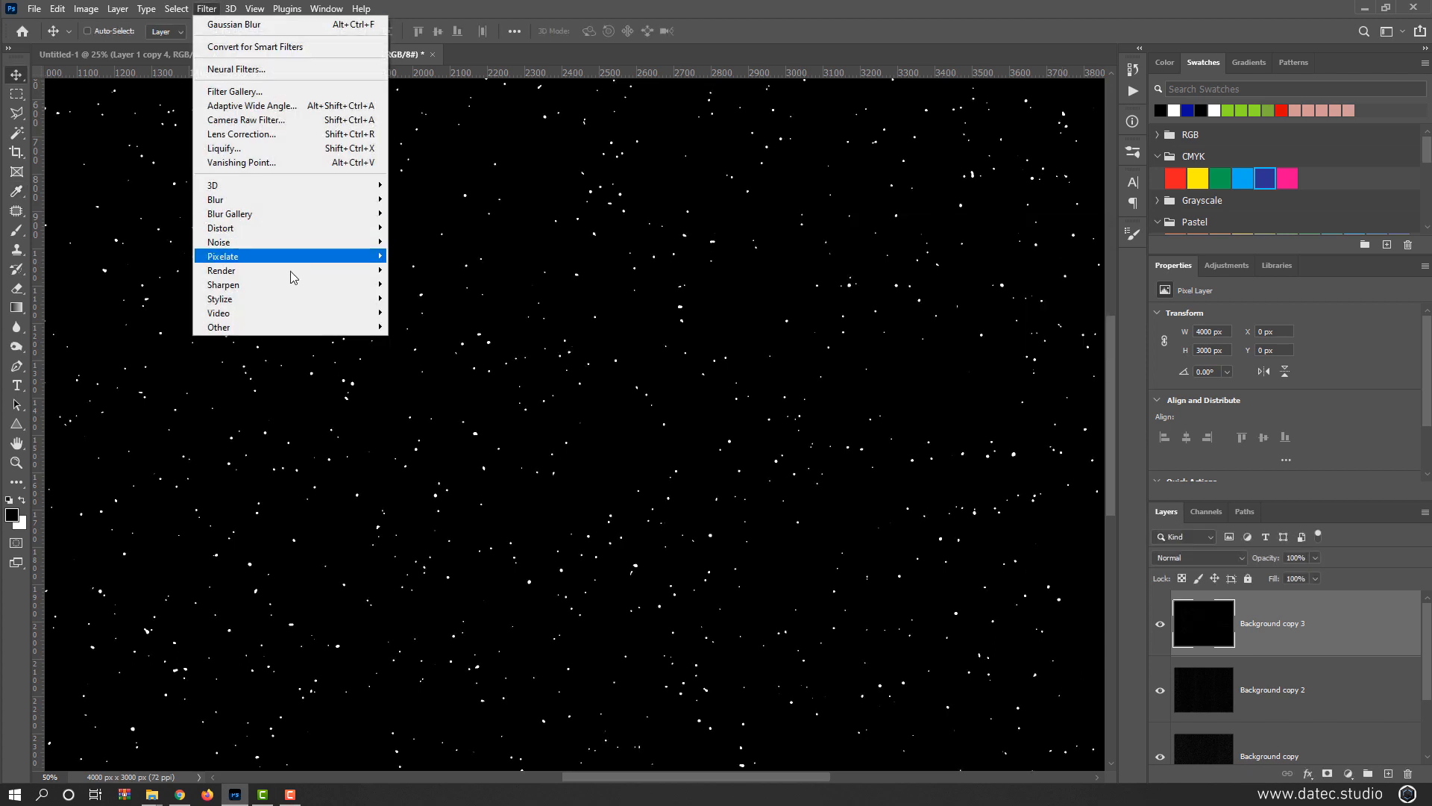
{"action": "mouse_move", "coordinate": [293, 299]}
{"action": "left_click", "coordinate": [431, 409]}
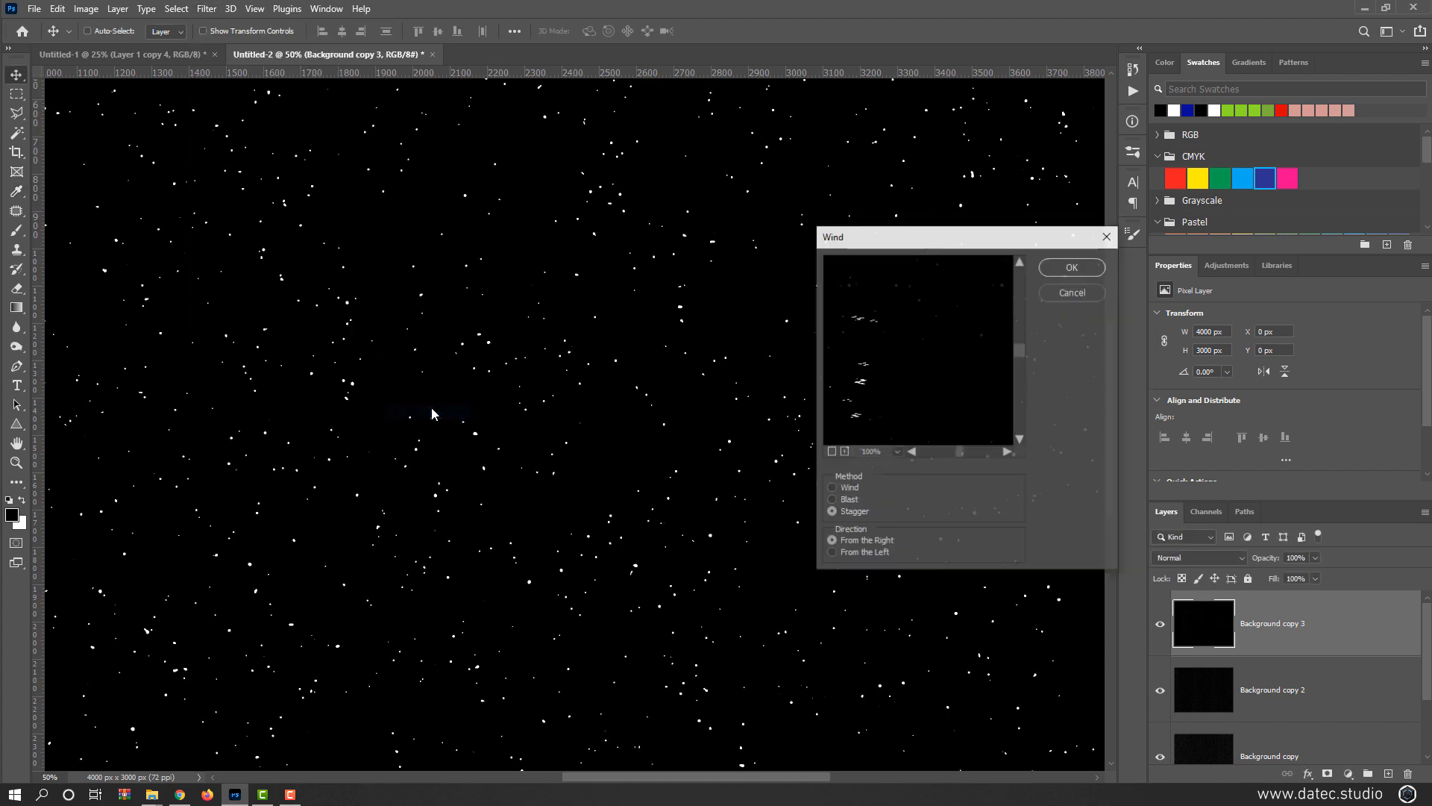
{"action": "left_click", "coordinate": [851, 502]}
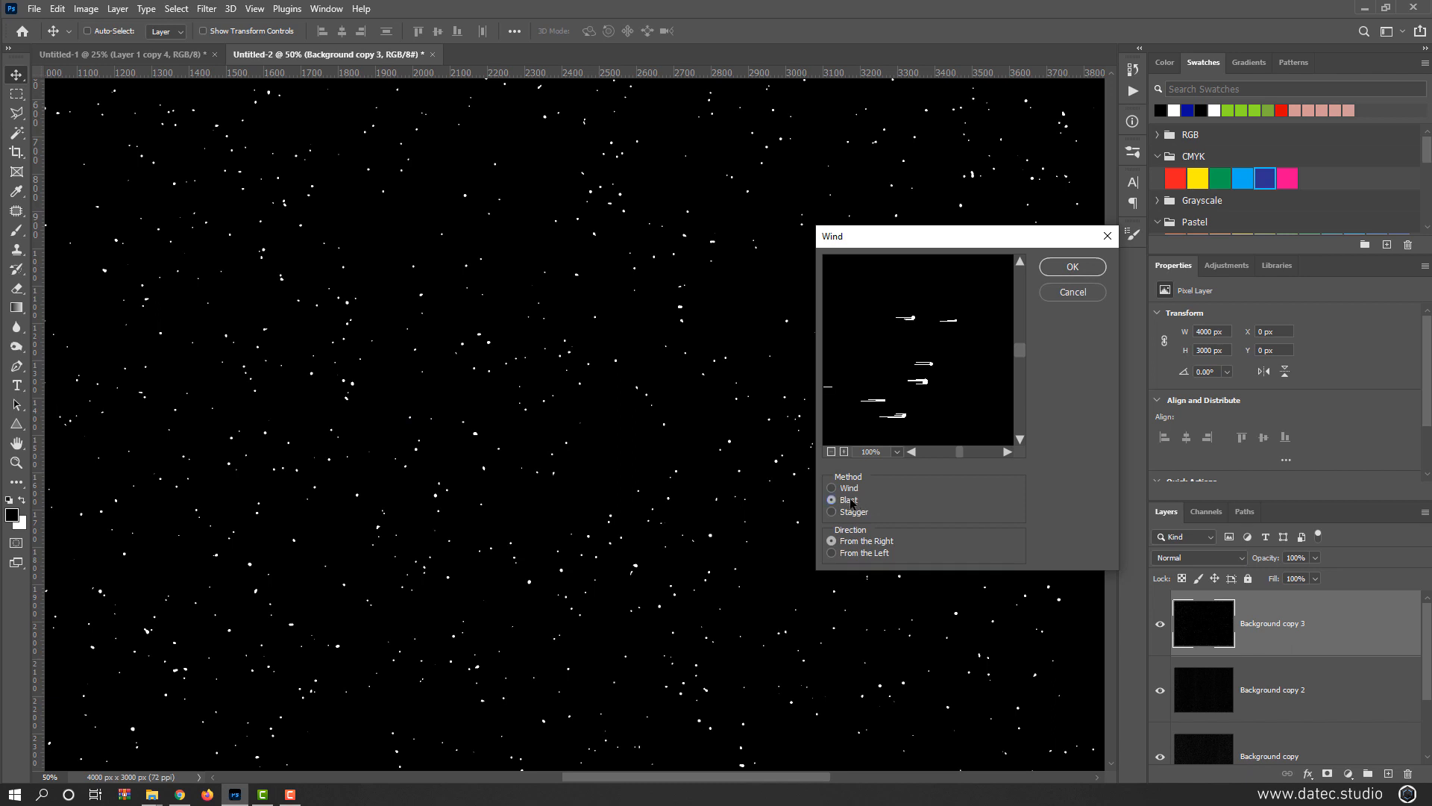
{"action": "left_click", "coordinate": [849, 490]}
{"action": "left_click", "coordinate": [846, 500]}
{"action": "left_click", "coordinate": [1071, 267]}
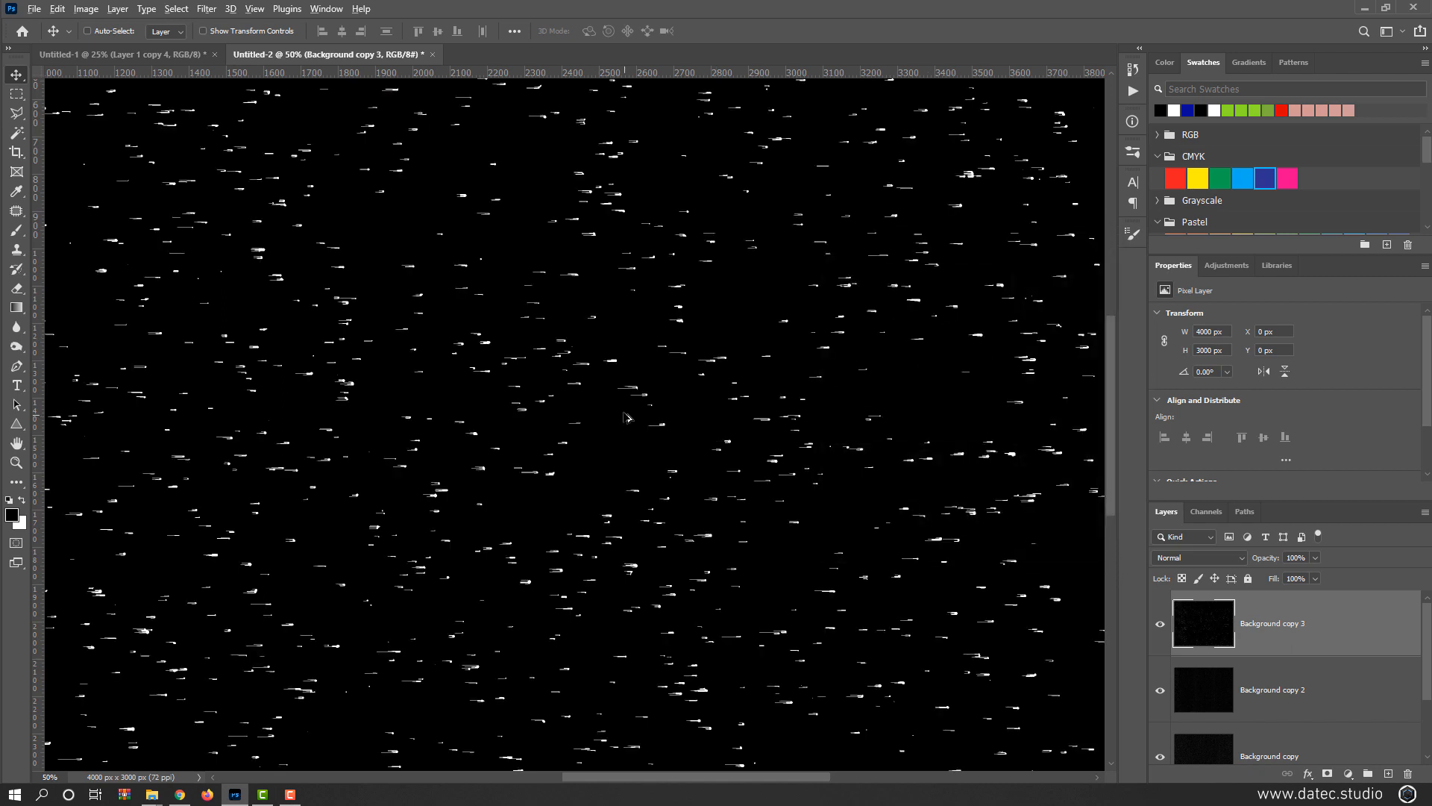
- Repeat the same Wind filter on Background copy 3 to lengthen its white streaks
{"action": "scroll", "coordinate": [625, 412], "scroll_direction": "up", "scroll_amount": 2, "text": "alt"}
{"action": "scroll", "coordinate": [625, 413], "scroll_direction": "up", "scroll_amount": 1, "text": "alt"}
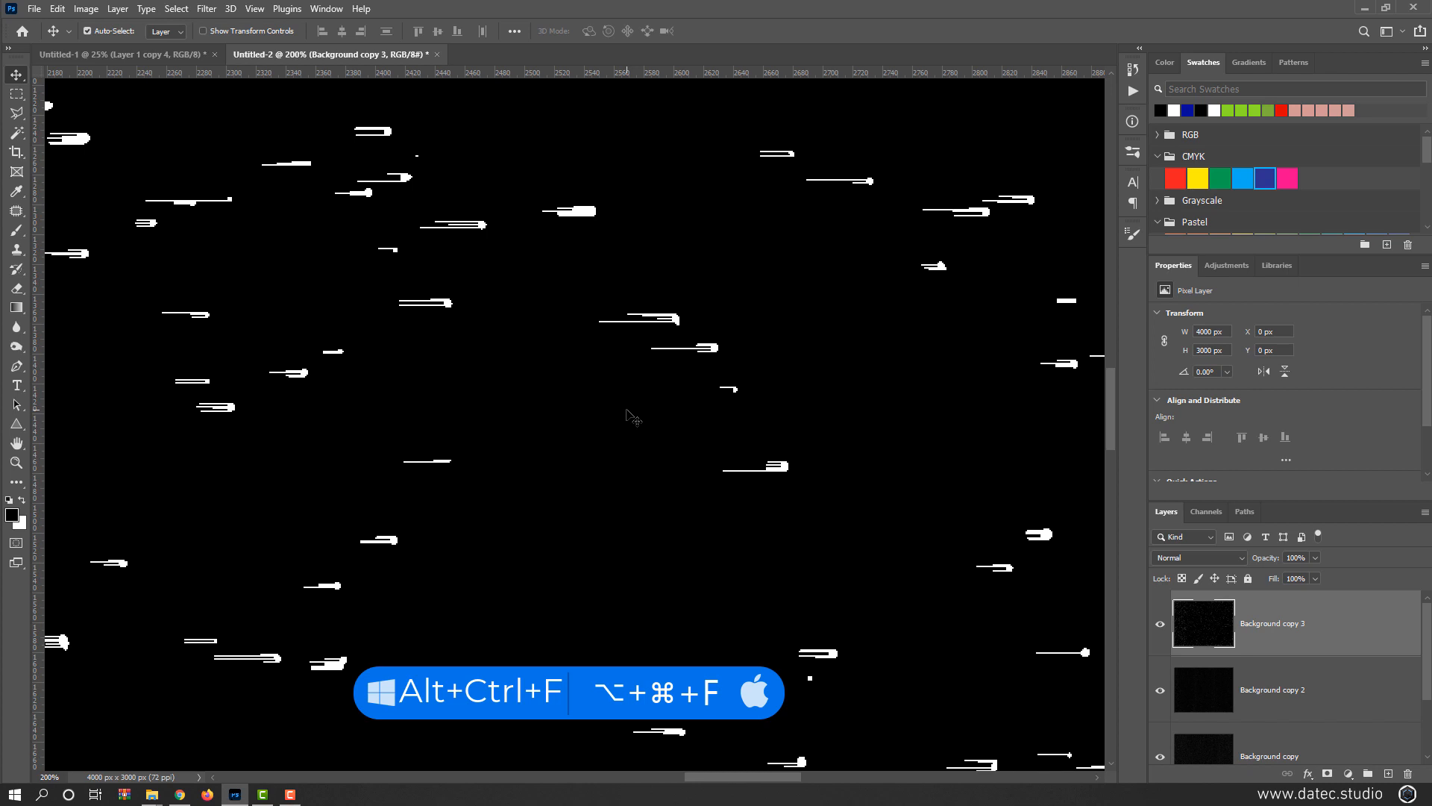
{"action": "key", "text": "ctrl+alt+f"}
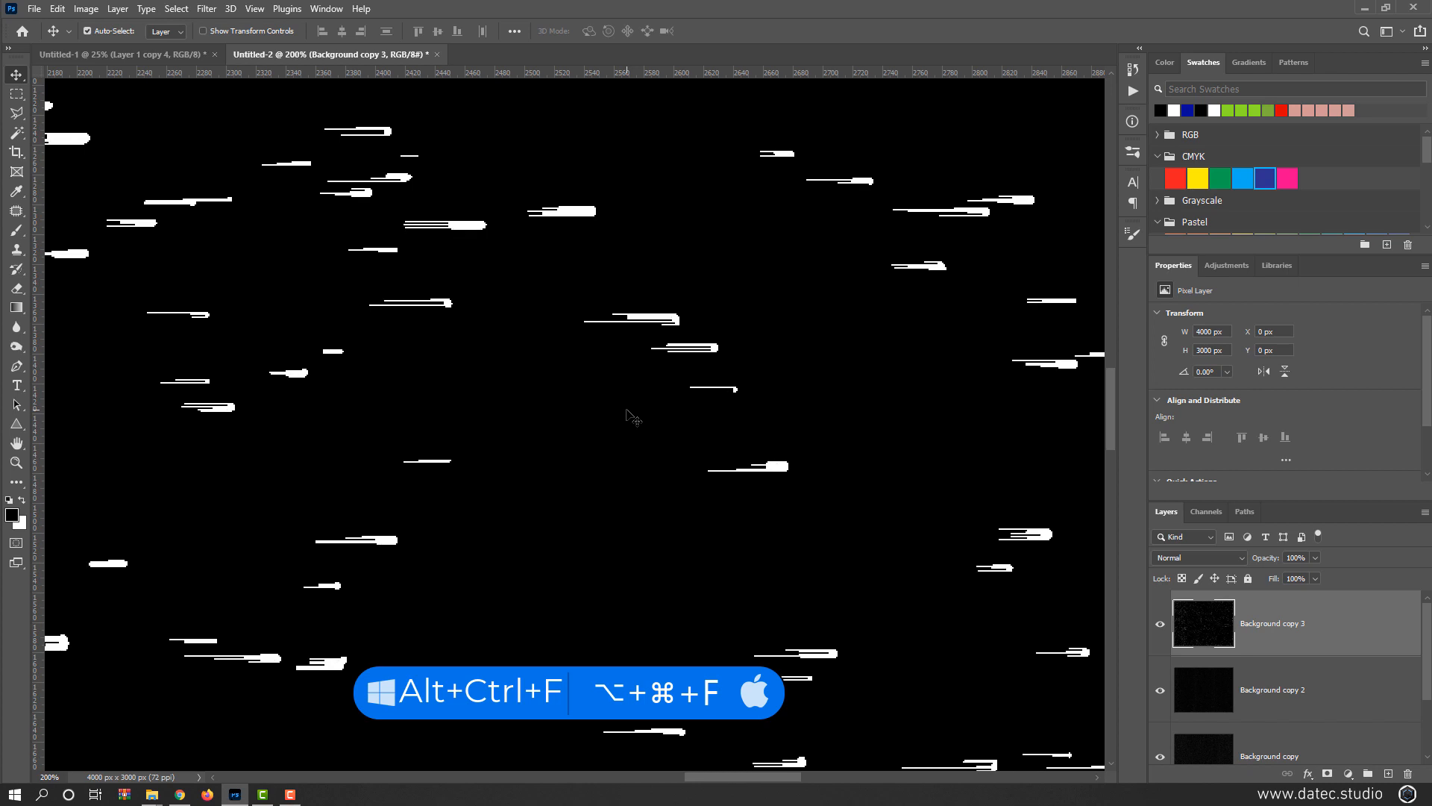
{"action": "scroll", "coordinate": [632, 418], "scroll_direction": "down", "scroll_amount": 5}
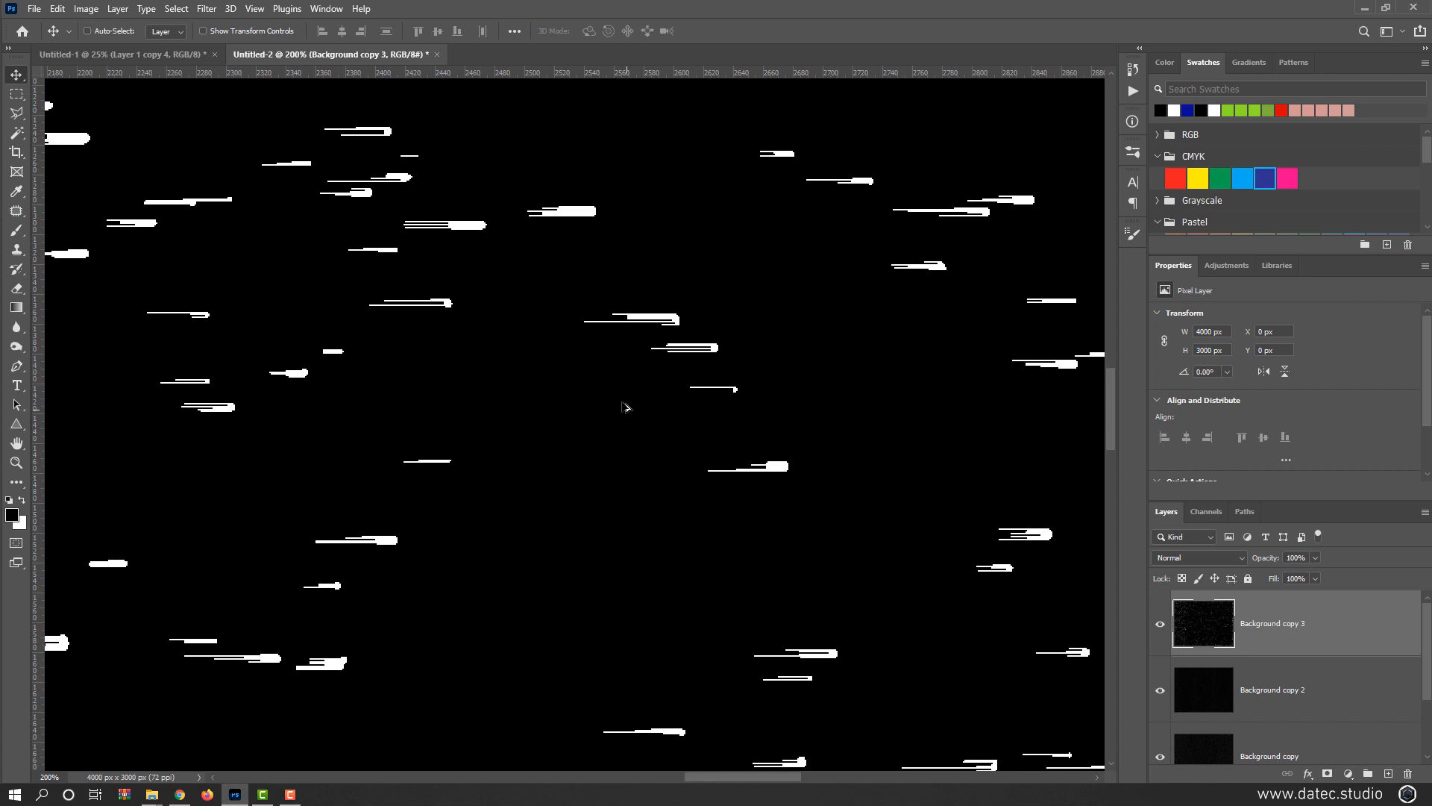
{"action": "scroll", "coordinate": [648, 403], "scroll_direction": "down", "scroll_amount": 1}
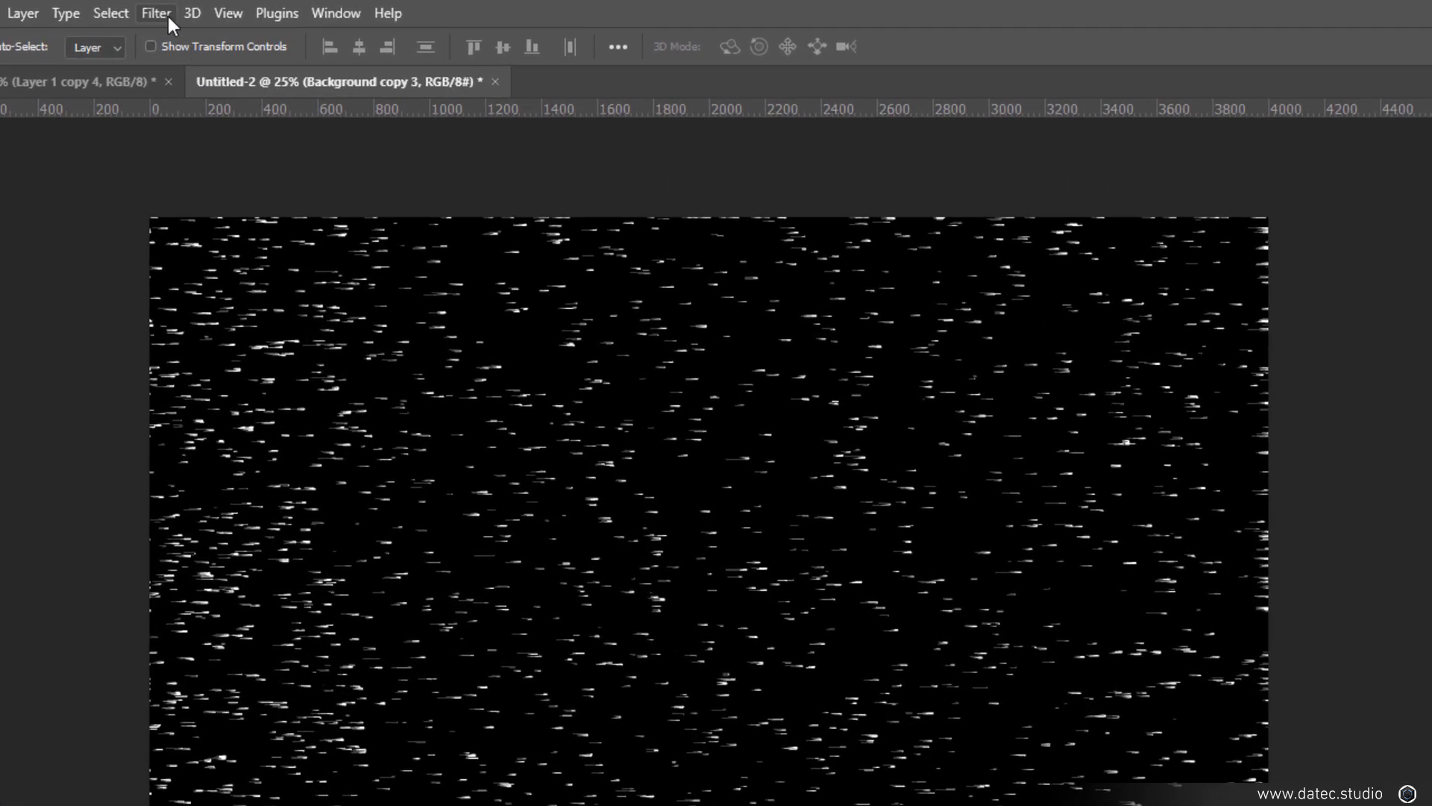
- Apply a Motion Blur to Background copy 3 with an angle of 0° and a distance of 50 pixels
{"action": "left_click", "coordinate": [211, 9]}
{"action": "mouse_move", "coordinate": [281, 301]}
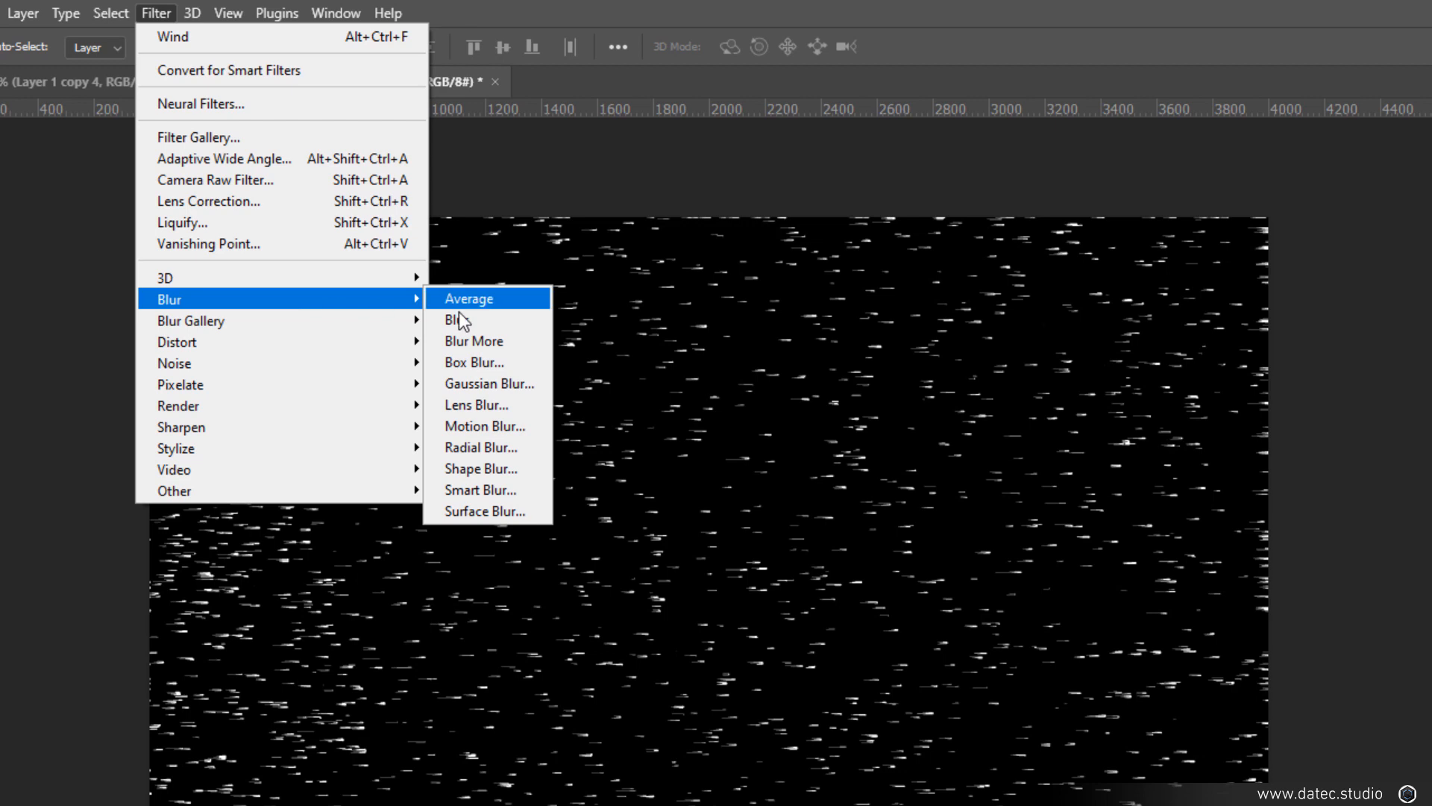
{"action": "left_click", "coordinate": [507, 425]}
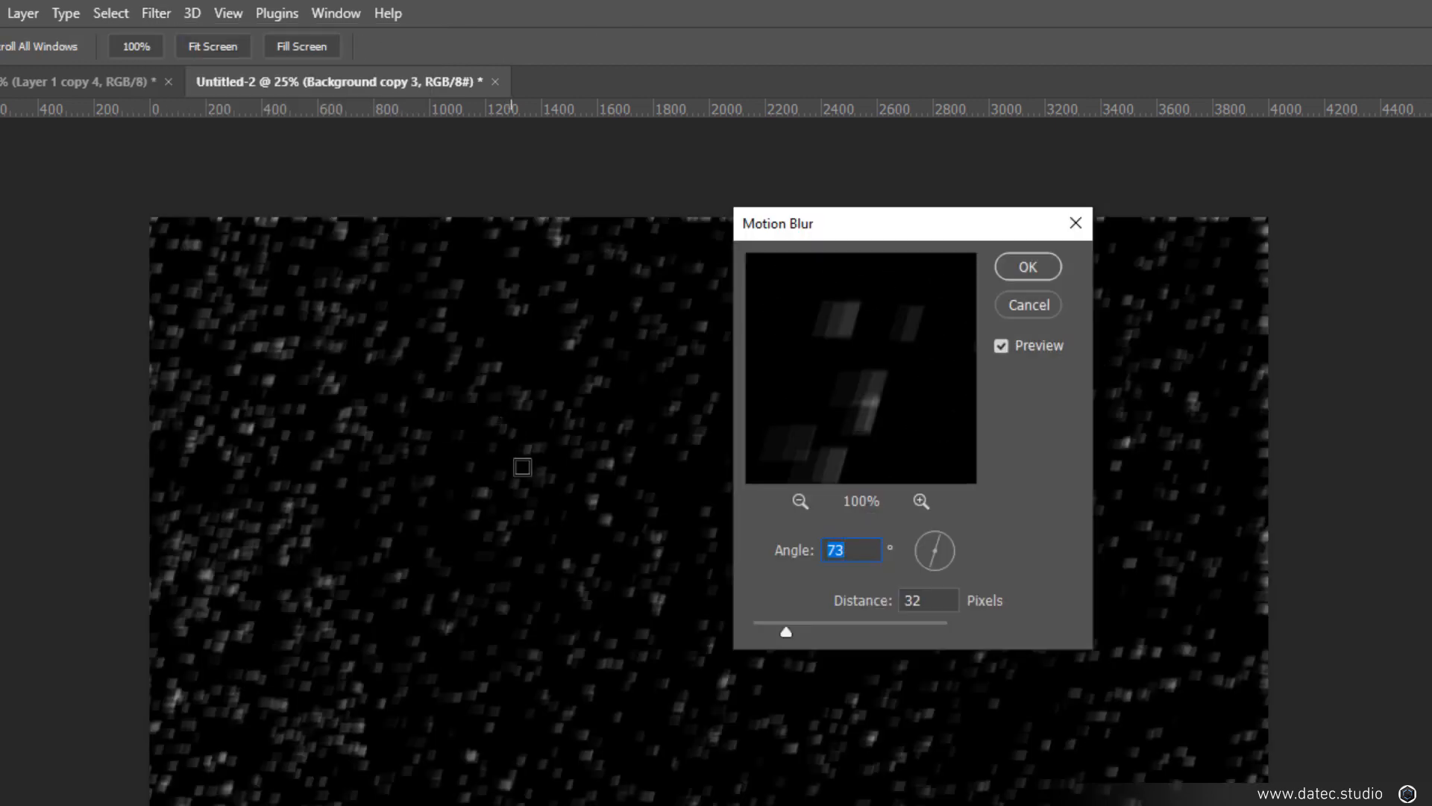
{"action": "left_click_drag", "start_coordinate": [946, 543], "coordinate": [951, 552]}
{"action": "left_click_drag", "start_coordinate": [861, 550], "coordinate": [799, 551]}
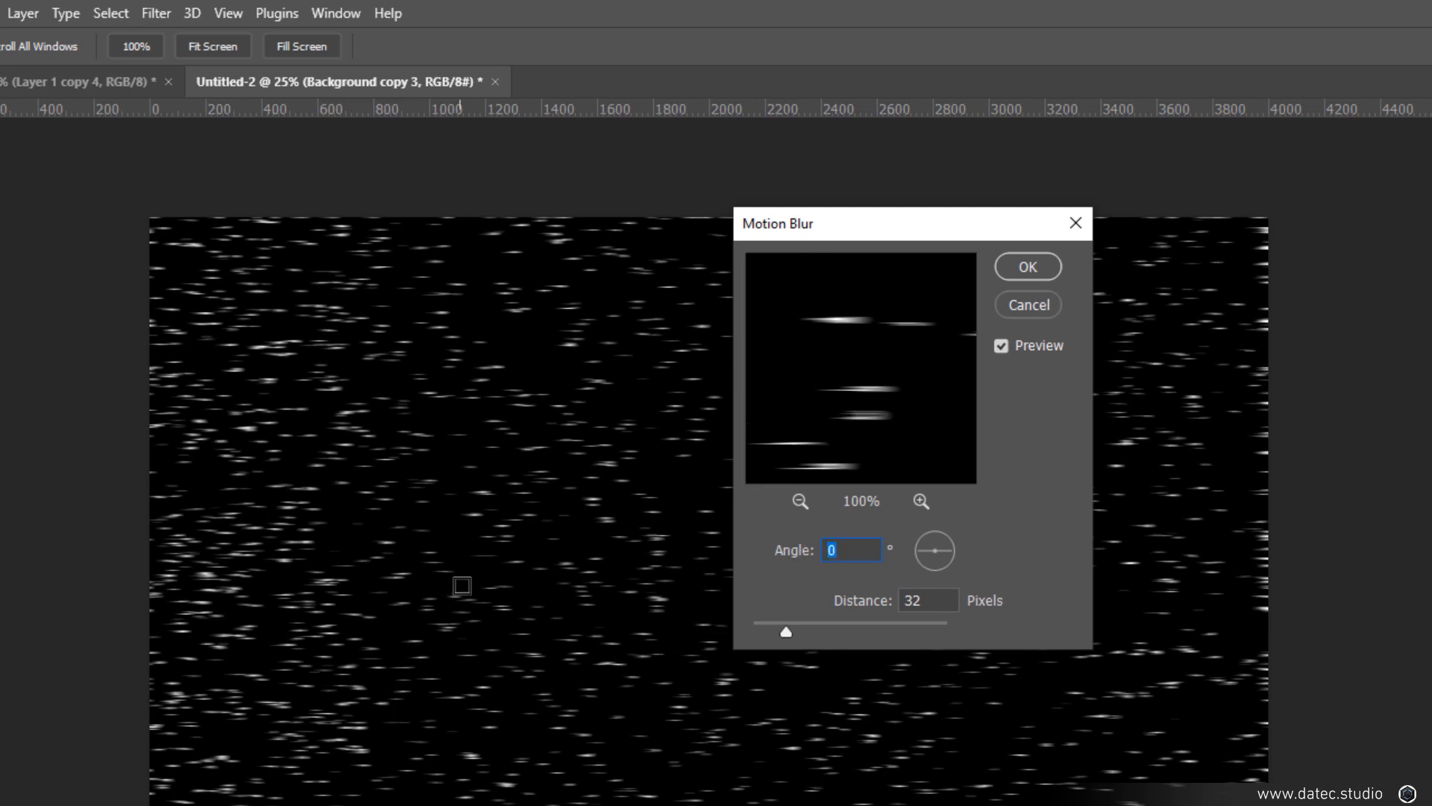
{"action": "left_click_drag", "start_coordinate": [797, 632], "coordinate": [798, 632]}
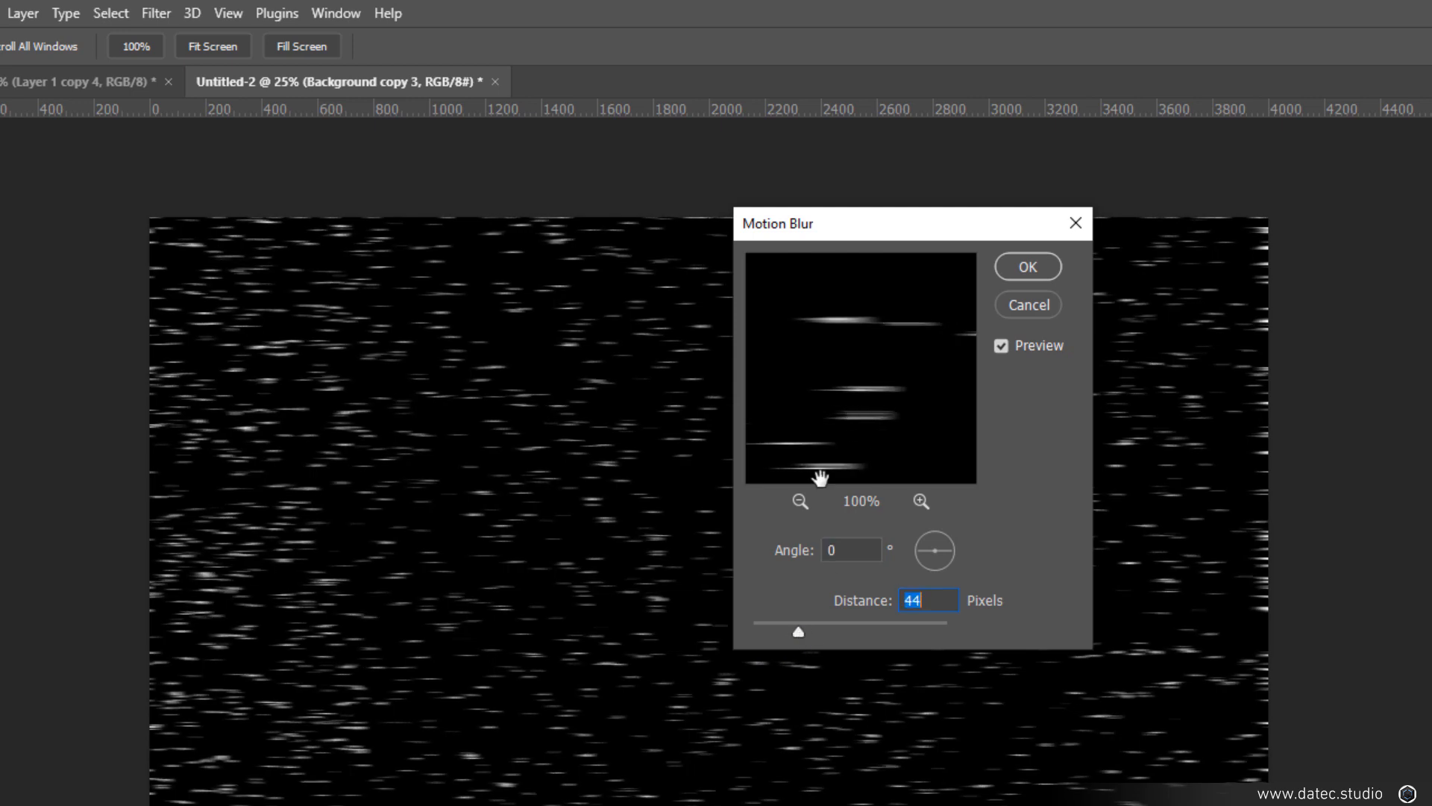
{"action": "left_click_drag", "start_coordinate": [806, 628], "coordinate": [806, 628]}
{"action": "left_click", "coordinate": [1041, 266]}
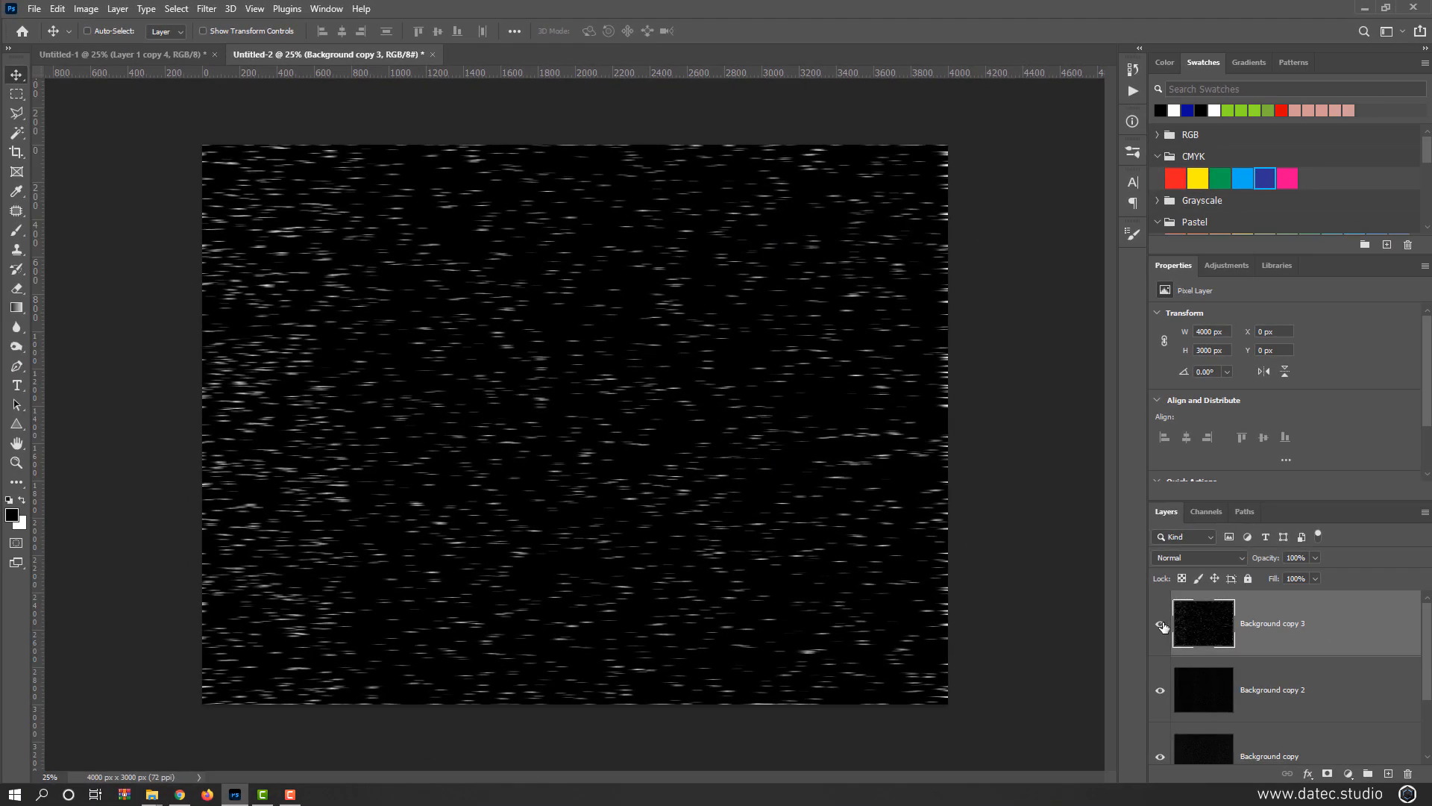
- Hide Background copy 3 and apply a Motion Blur to Background copy 2 with a 0° angle and a 27-pixel distance
{"action": "left_click", "coordinate": [1162, 624]}
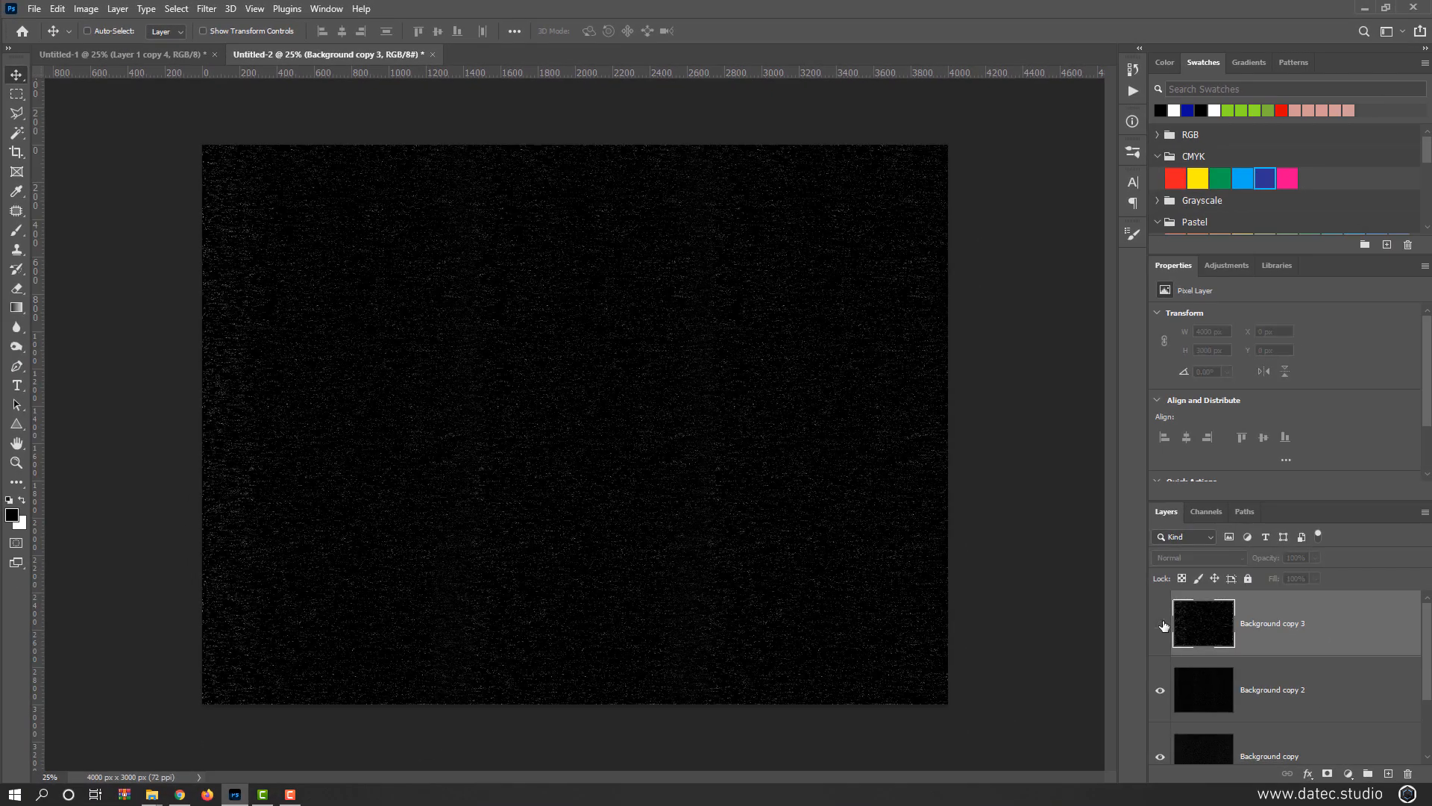
{"action": "left_click", "coordinate": [1194, 689]}
{"action": "scroll", "coordinate": [673, 421], "scroll_direction": "up", "scroll_amount": 2}
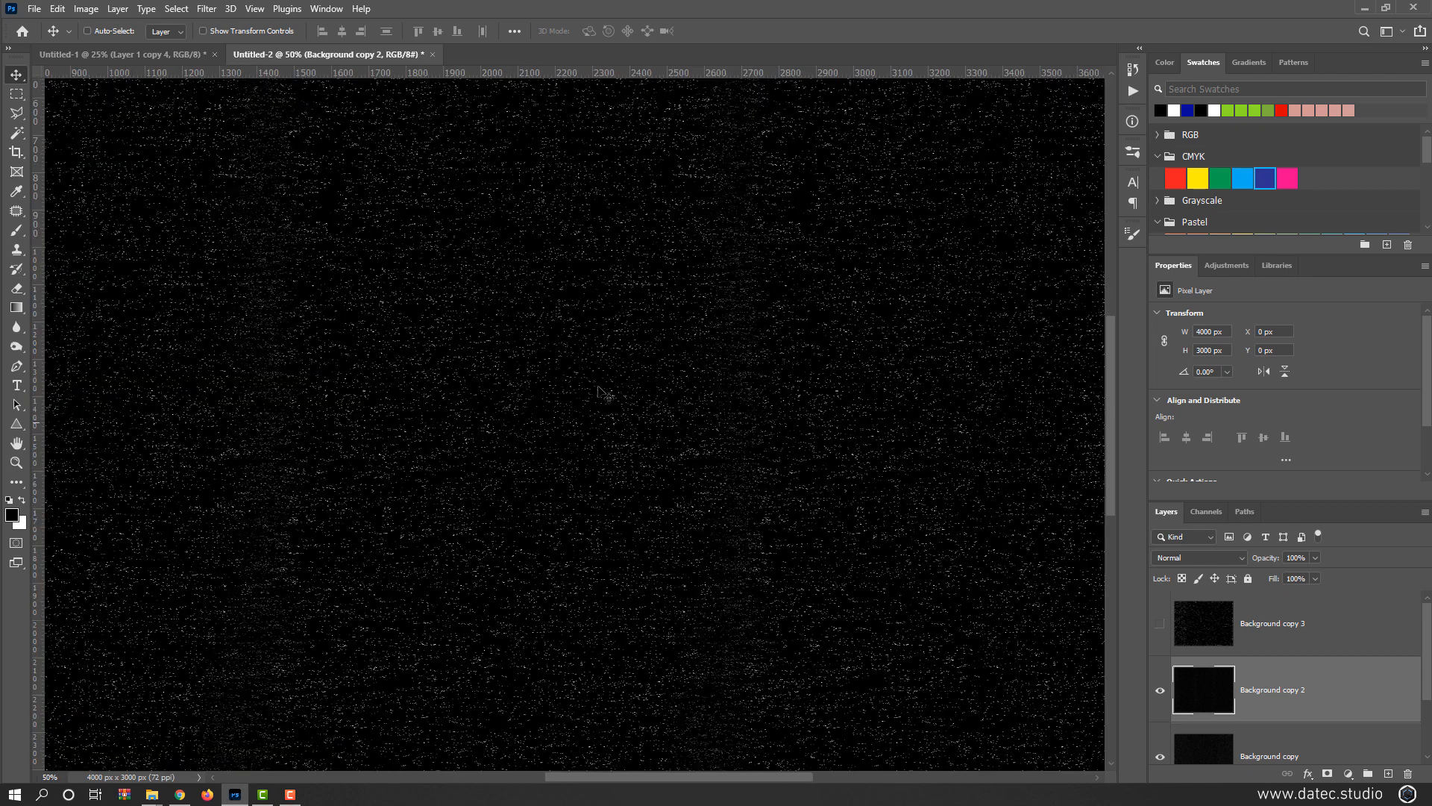
{"action": "left_click", "coordinate": [207, 9]}
{"action": "mouse_move", "coordinate": [302, 200]}
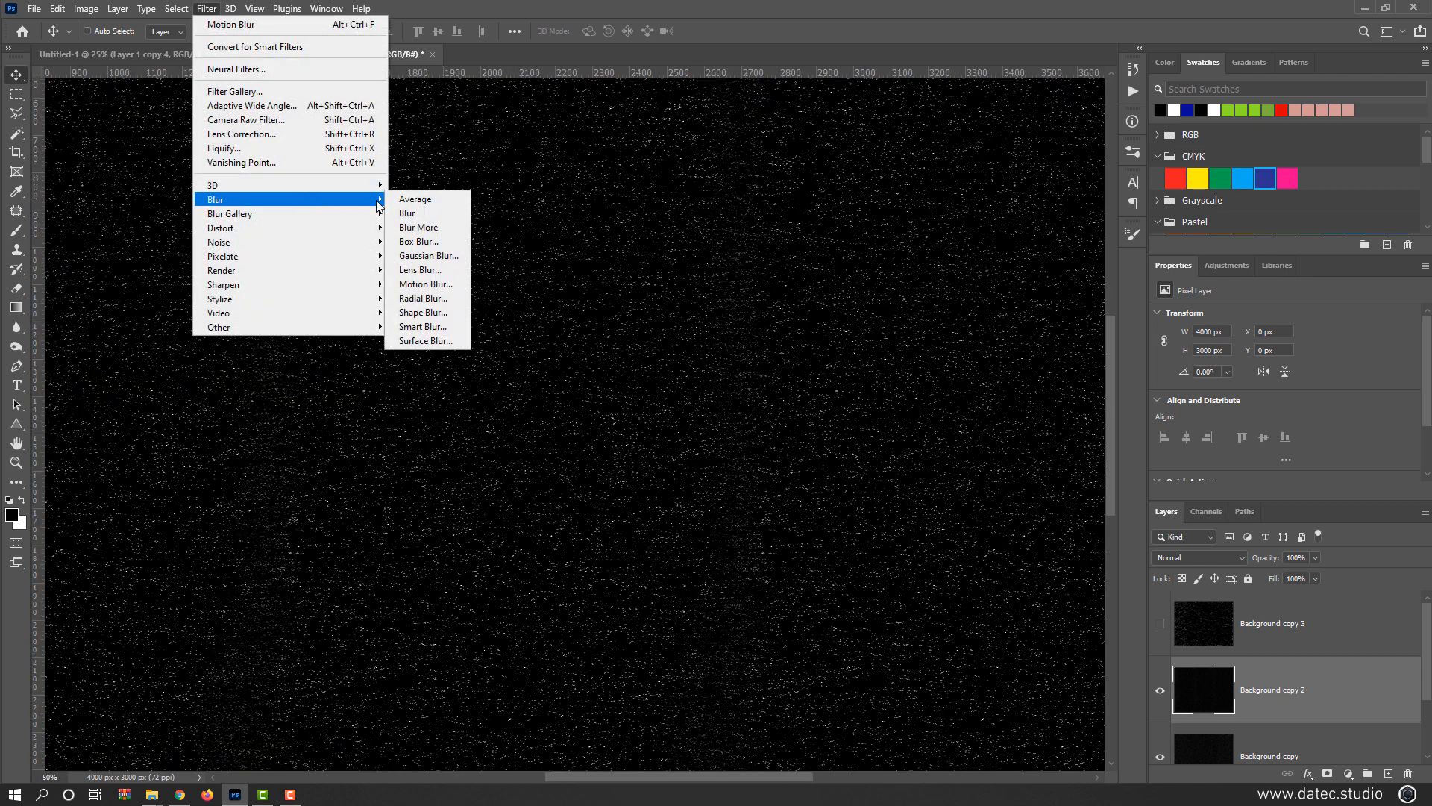
{"action": "left_click", "coordinate": [453, 285]}
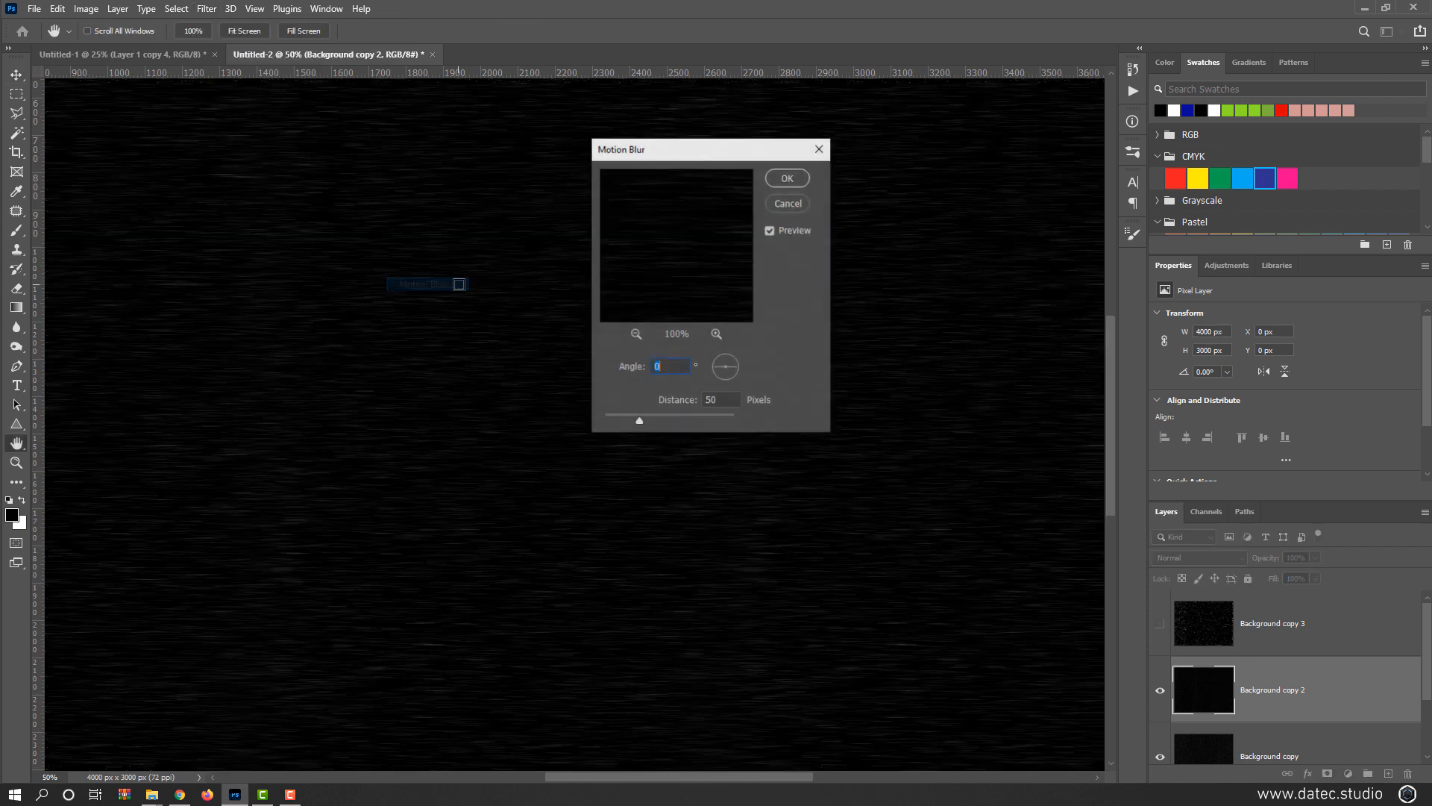
{"action": "left_click_drag", "start_coordinate": [638, 419], "coordinate": [623, 422]}
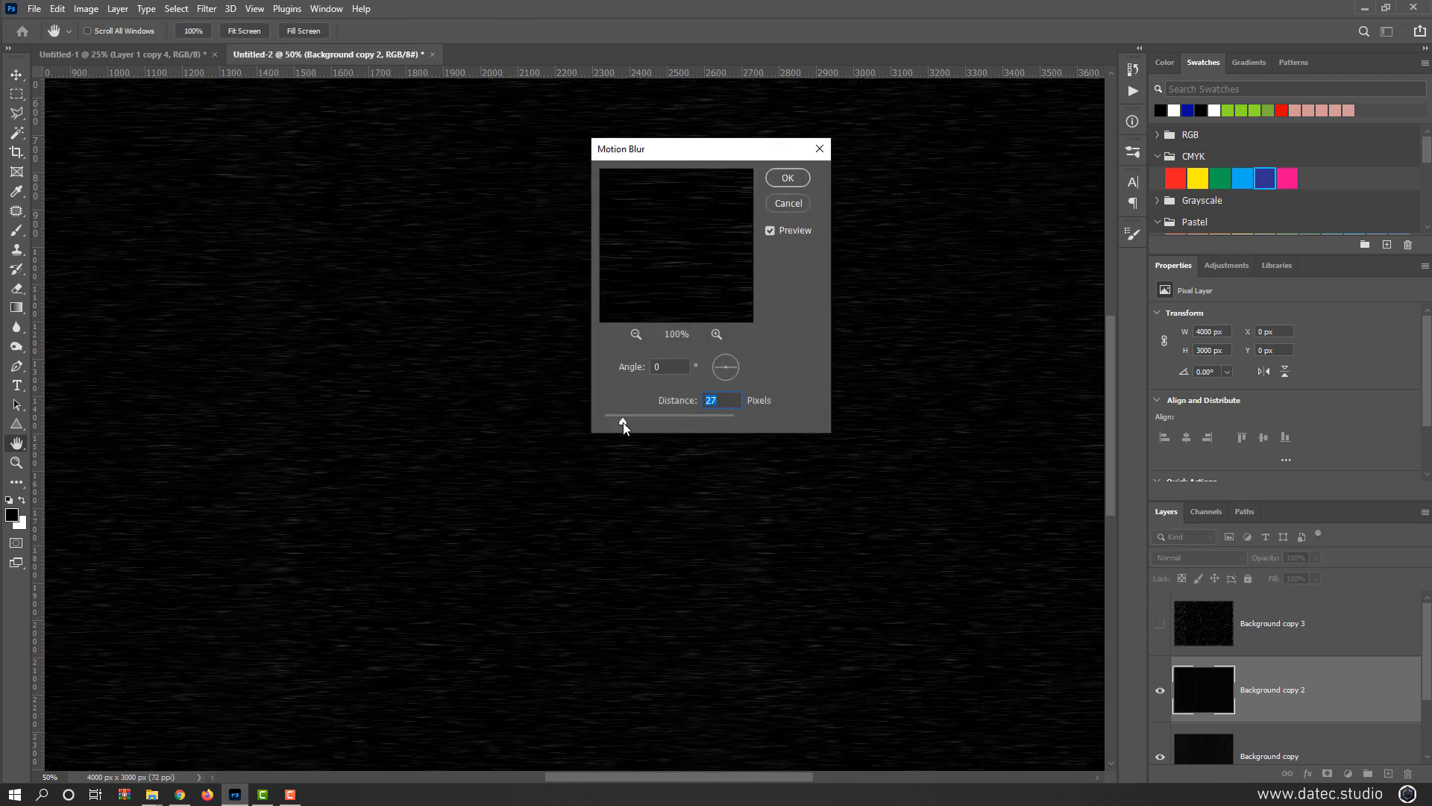
{"action": "left_click", "coordinate": [787, 178]}
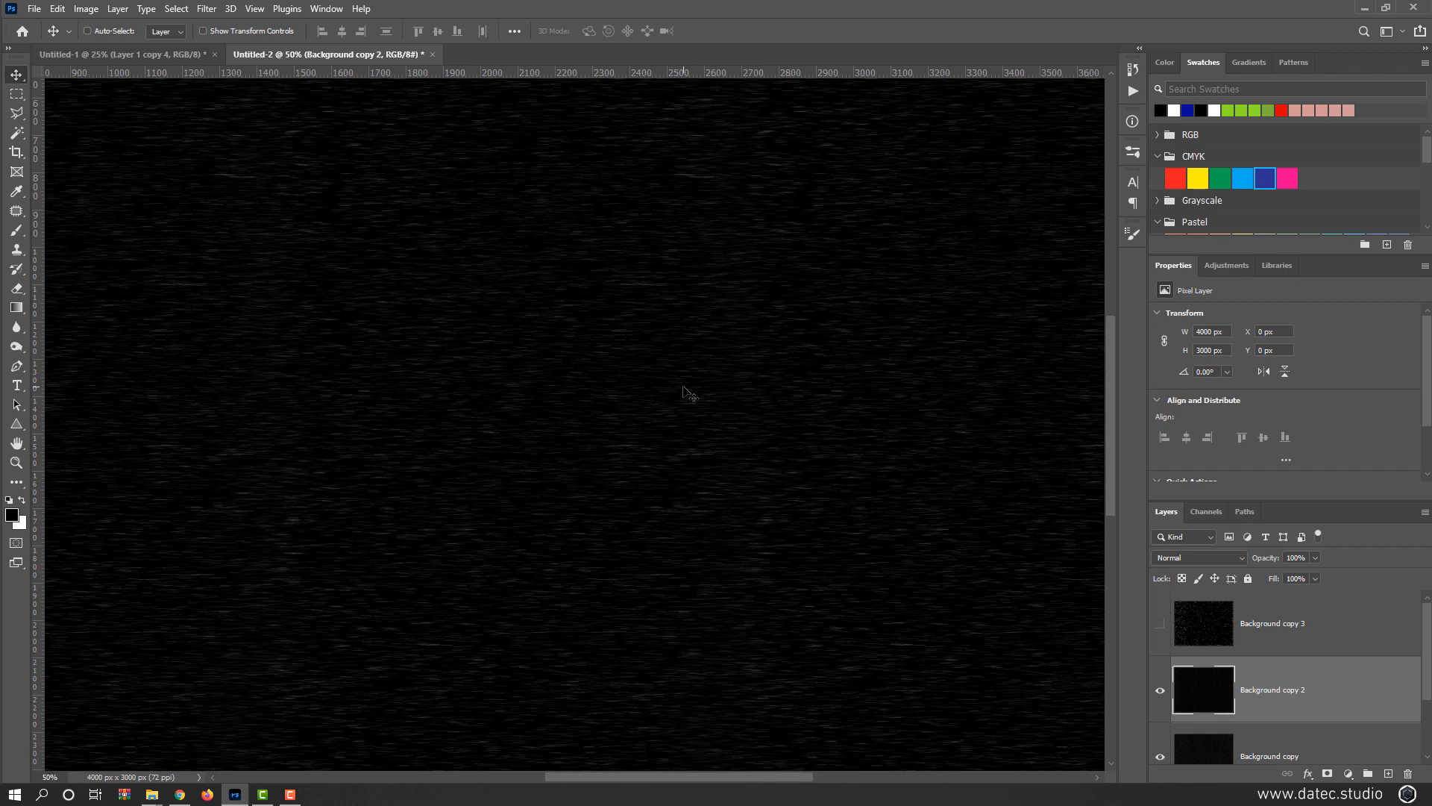
- Brighten the streaks on Background copy 2 with a Levels adjustment, lowering the white input level
{"action": "left_click", "coordinate": [85, 8]}
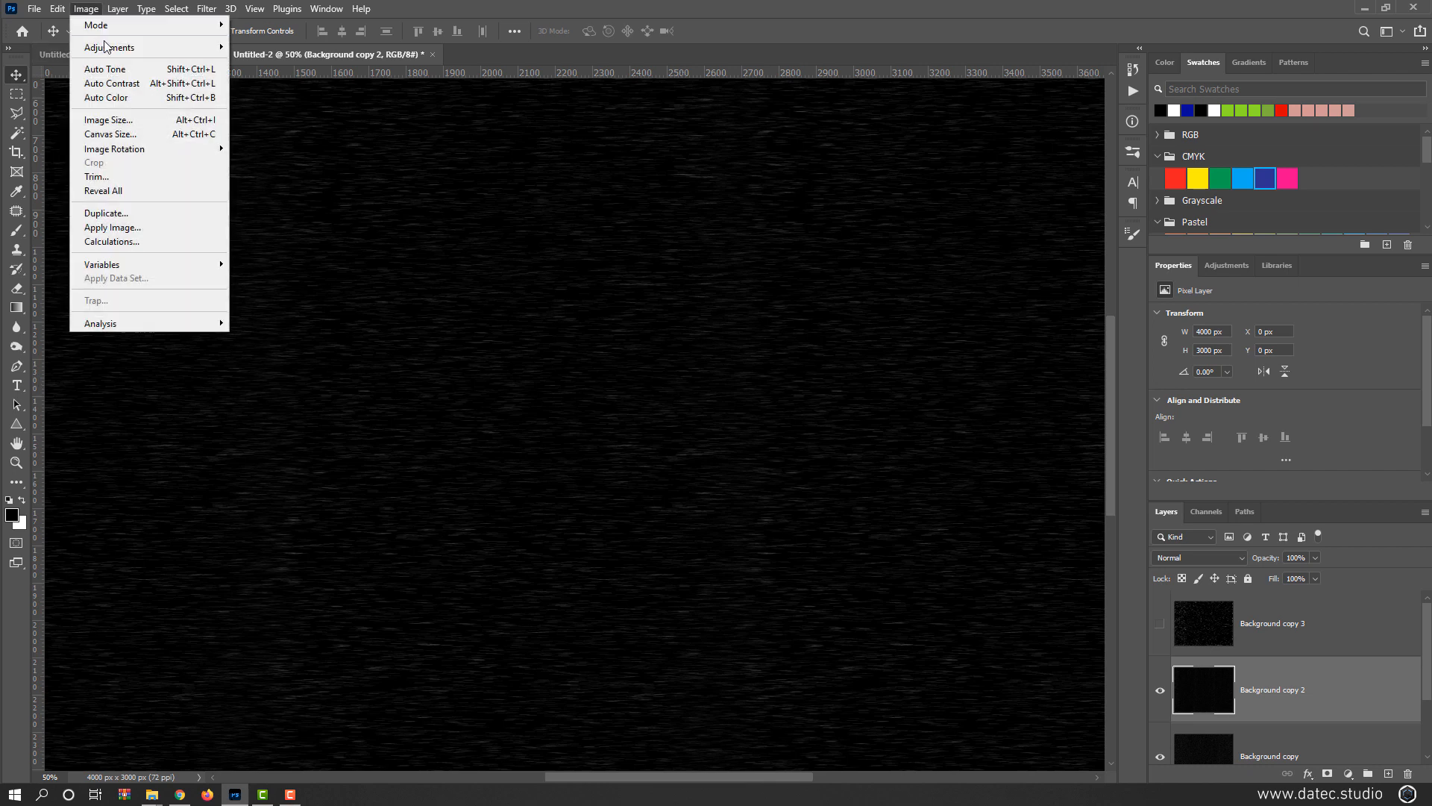
{"action": "mouse_move", "coordinate": [130, 48]}
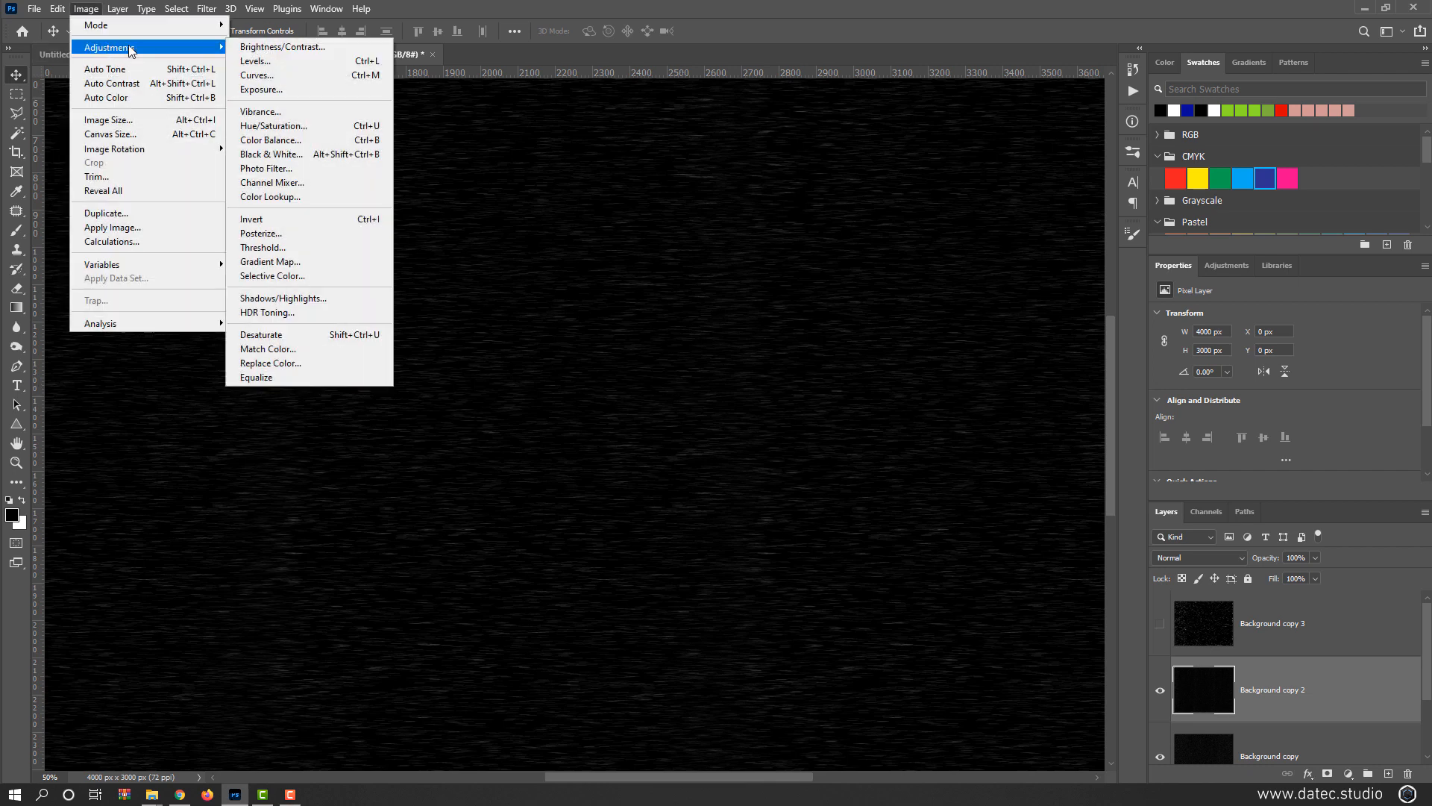
{"action": "left_click", "coordinate": [310, 64]}
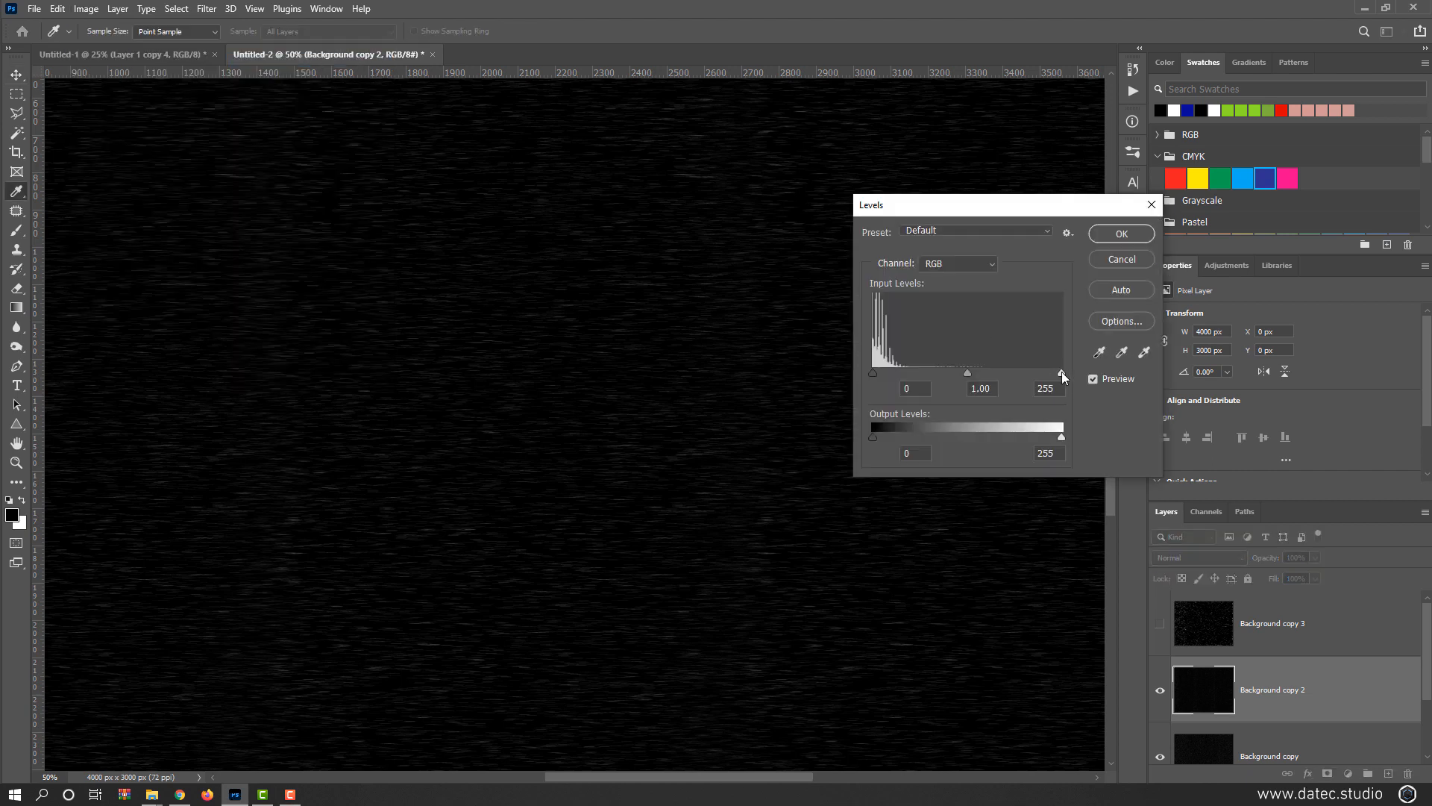
{"action": "left_click_drag", "start_coordinate": [1062, 373], "coordinate": [1022, 375]}
{"action": "left_click", "coordinate": [1109, 382]}
{"action": "left_click", "coordinate": [1121, 233]}
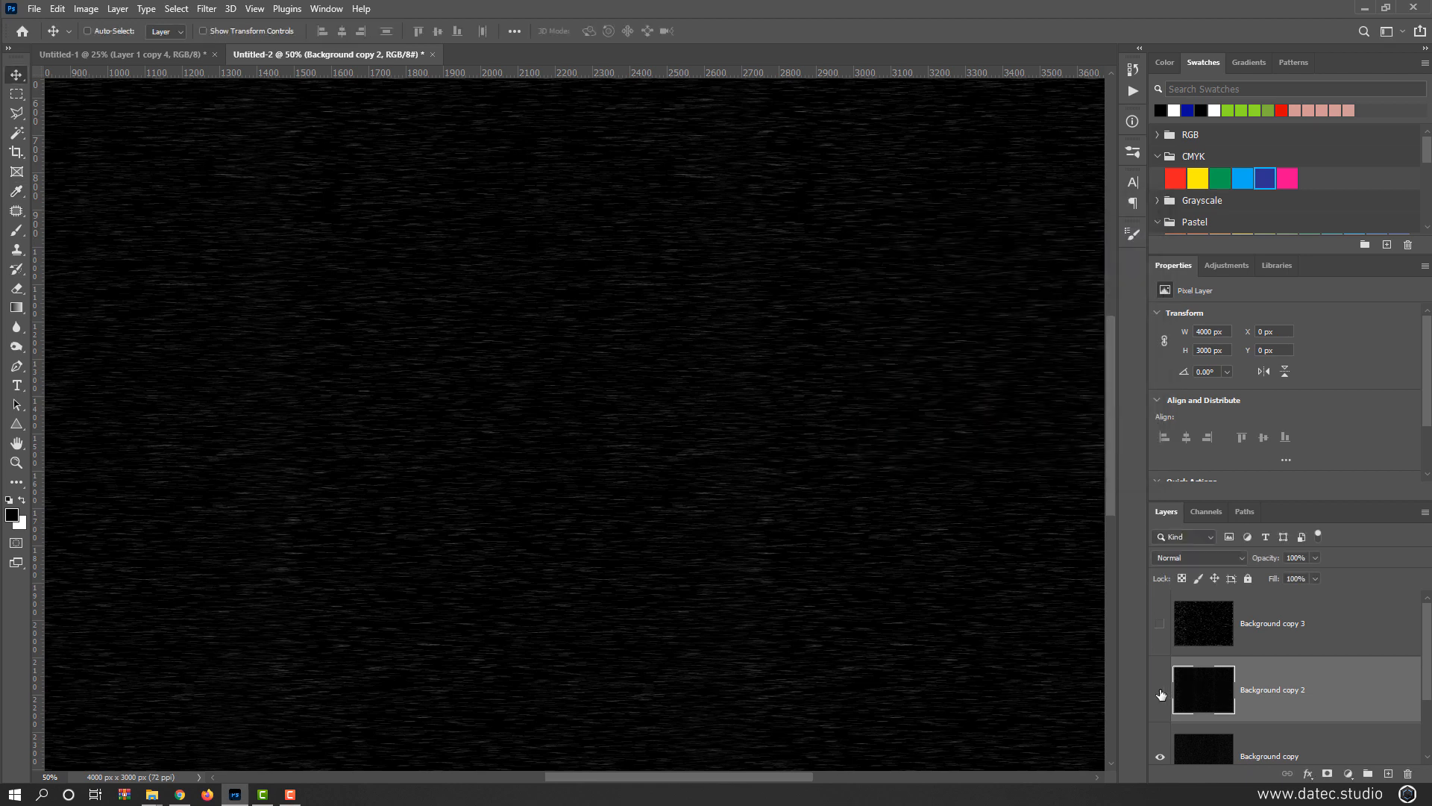
- Hide Background copy 2 and apply a Motion Blur to Background copy at 0° with a distance slightly under 27 pixels
{"action": "left_click", "coordinate": [1160, 692]}
{"action": "scroll", "coordinate": [1186, 656], "scroll_direction": "down", "scroll_amount": 3}
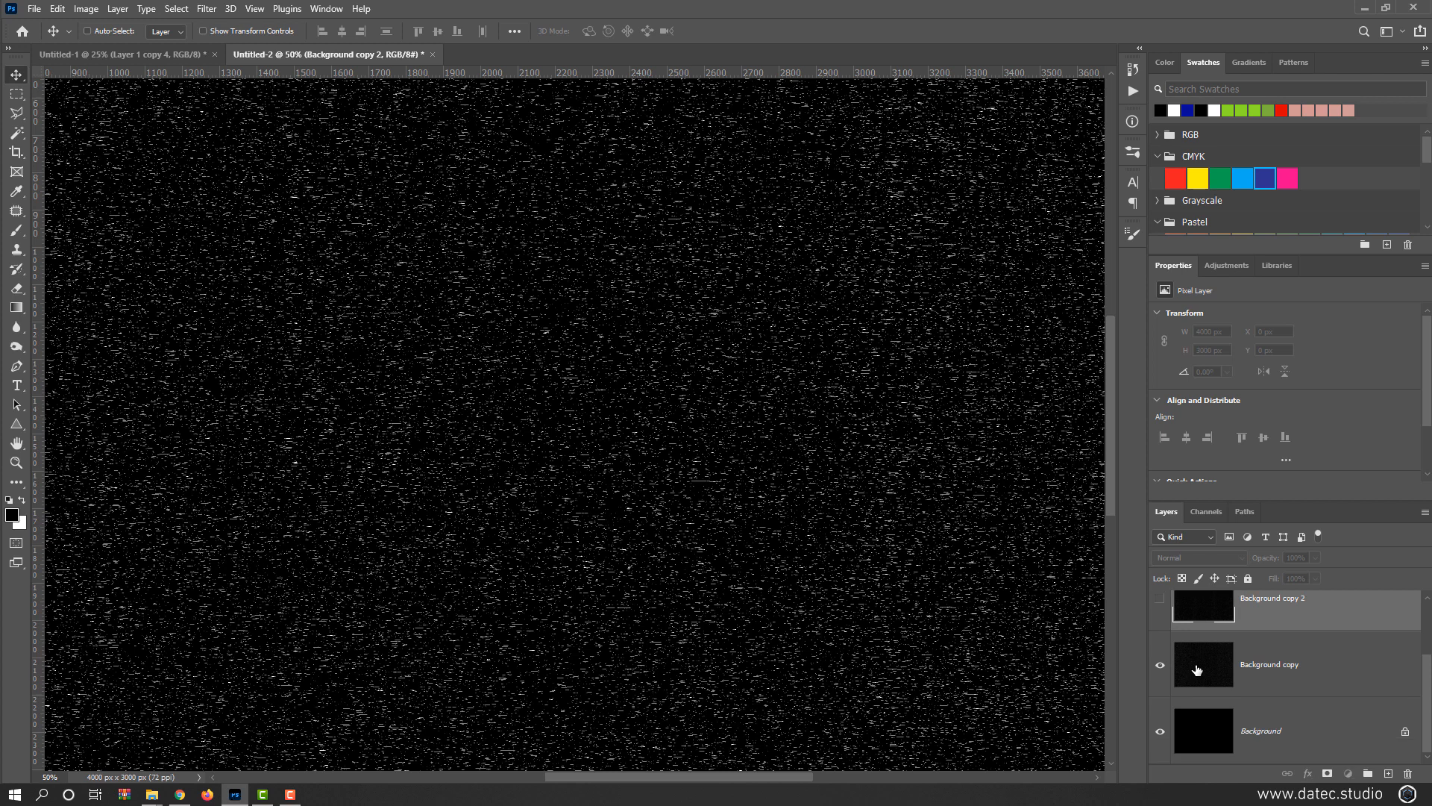
{"action": "left_click", "coordinate": [1198, 670]}
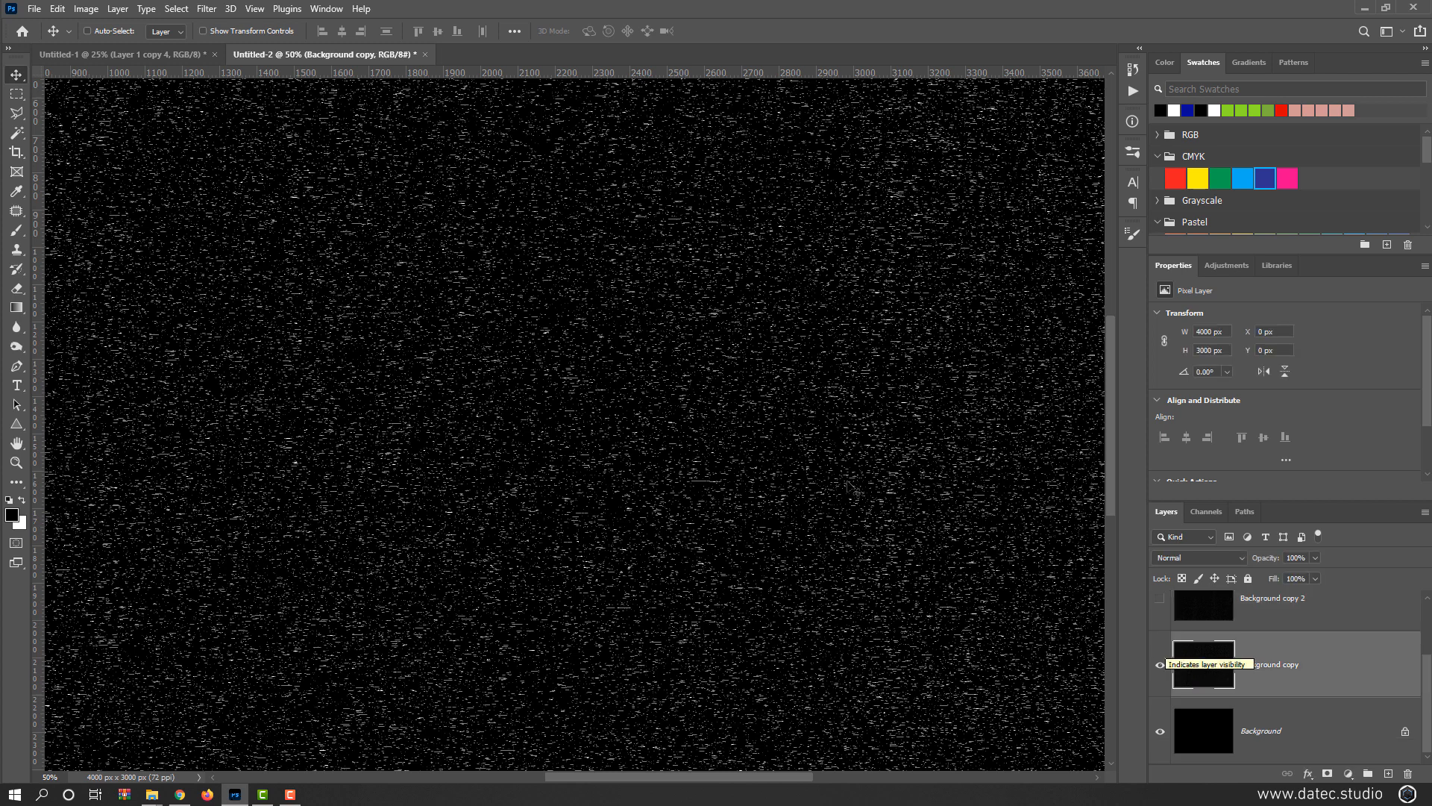
{"action": "left_click", "coordinate": [208, 9]}
{"action": "mouse_move", "coordinate": [289, 203]}
{"action": "left_click", "coordinate": [425, 284]}
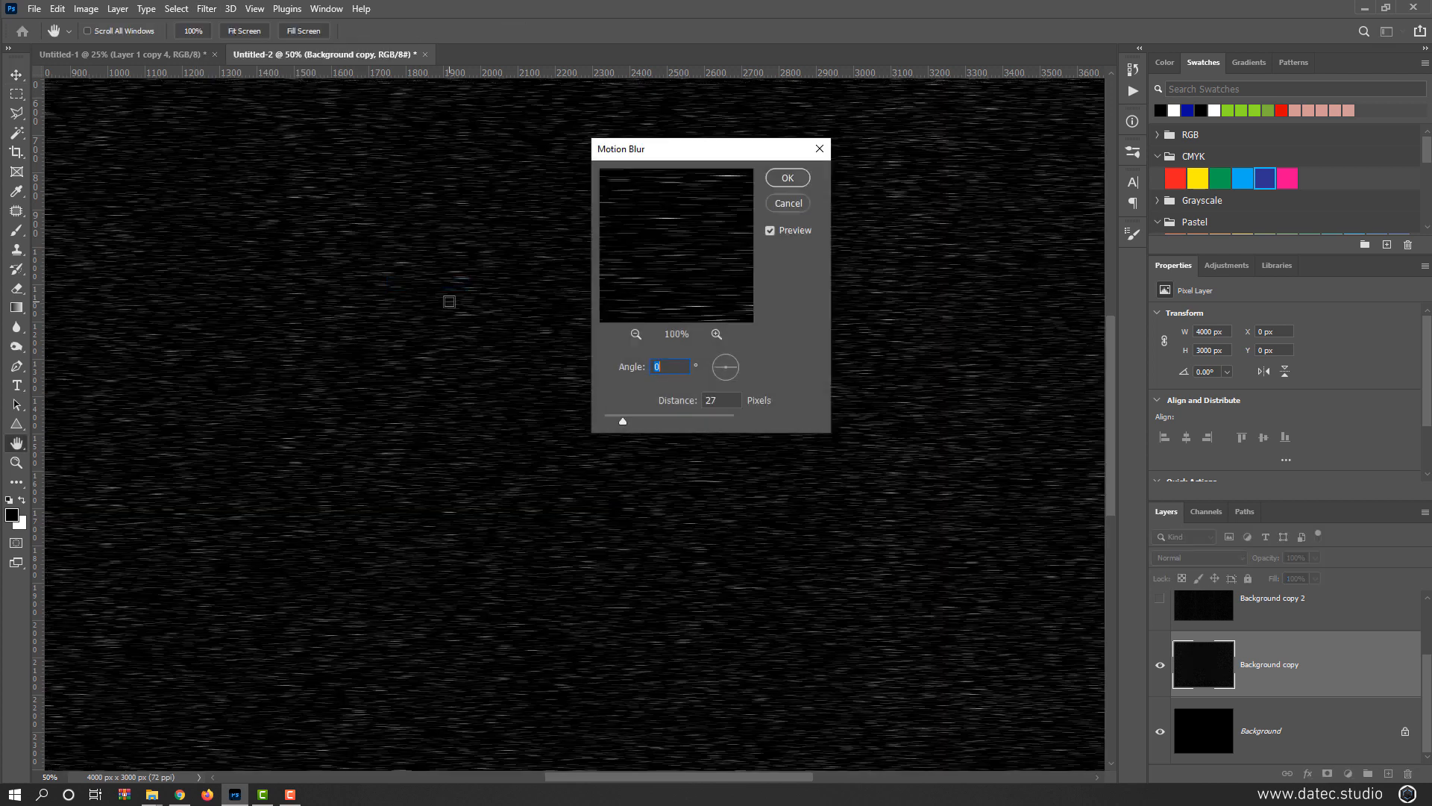
{"action": "left_click_drag", "start_coordinate": [620, 420], "coordinate": [618, 419]}
{"action": "left_click", "coordinate": [783, 181]}
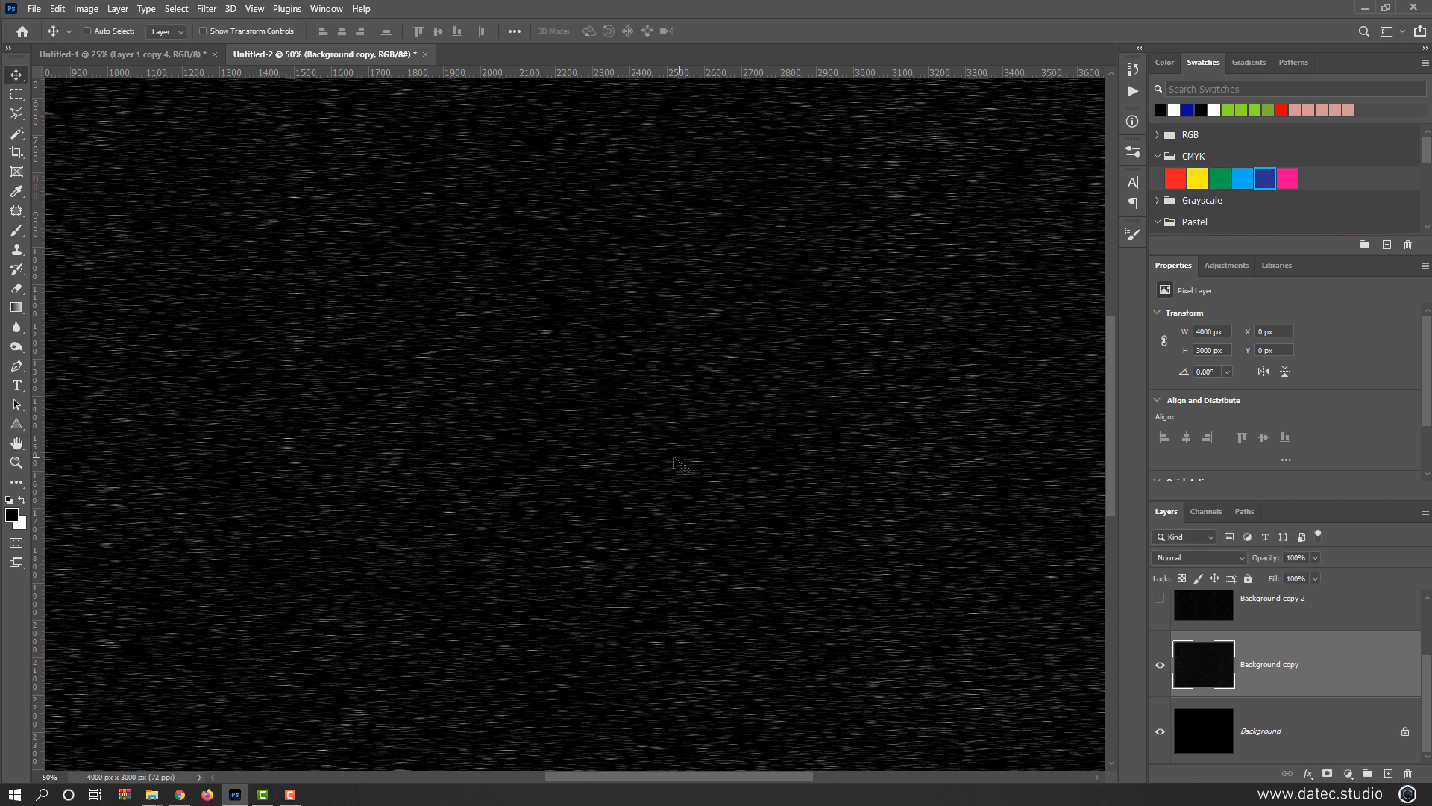
- Apply a Levels adjustment to Background copy, slightly raising the black input level and adjusting the midtones
{"action": "key", "text": "ctrl+l"}
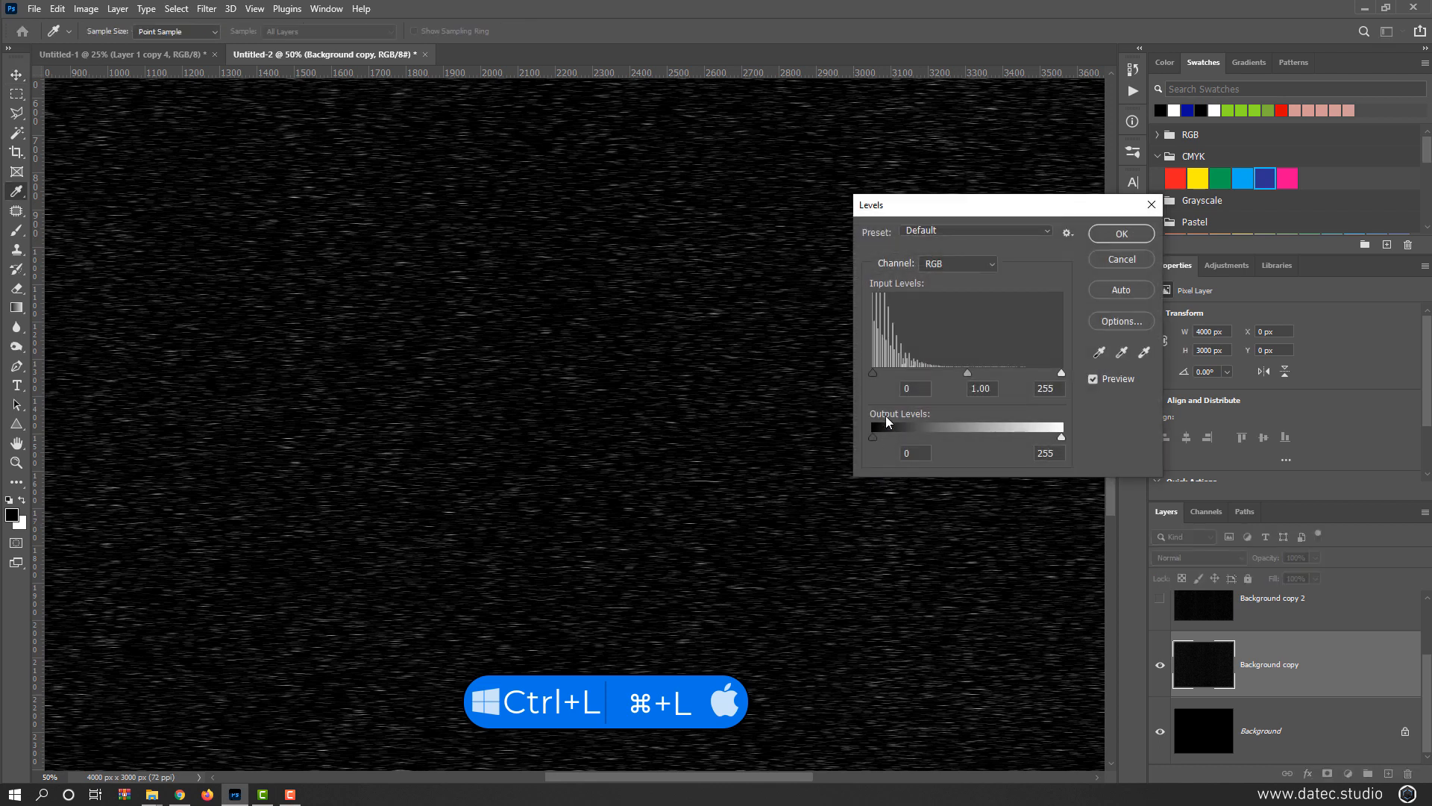
{"action": "left_click", "coordinate": [873, 373]}
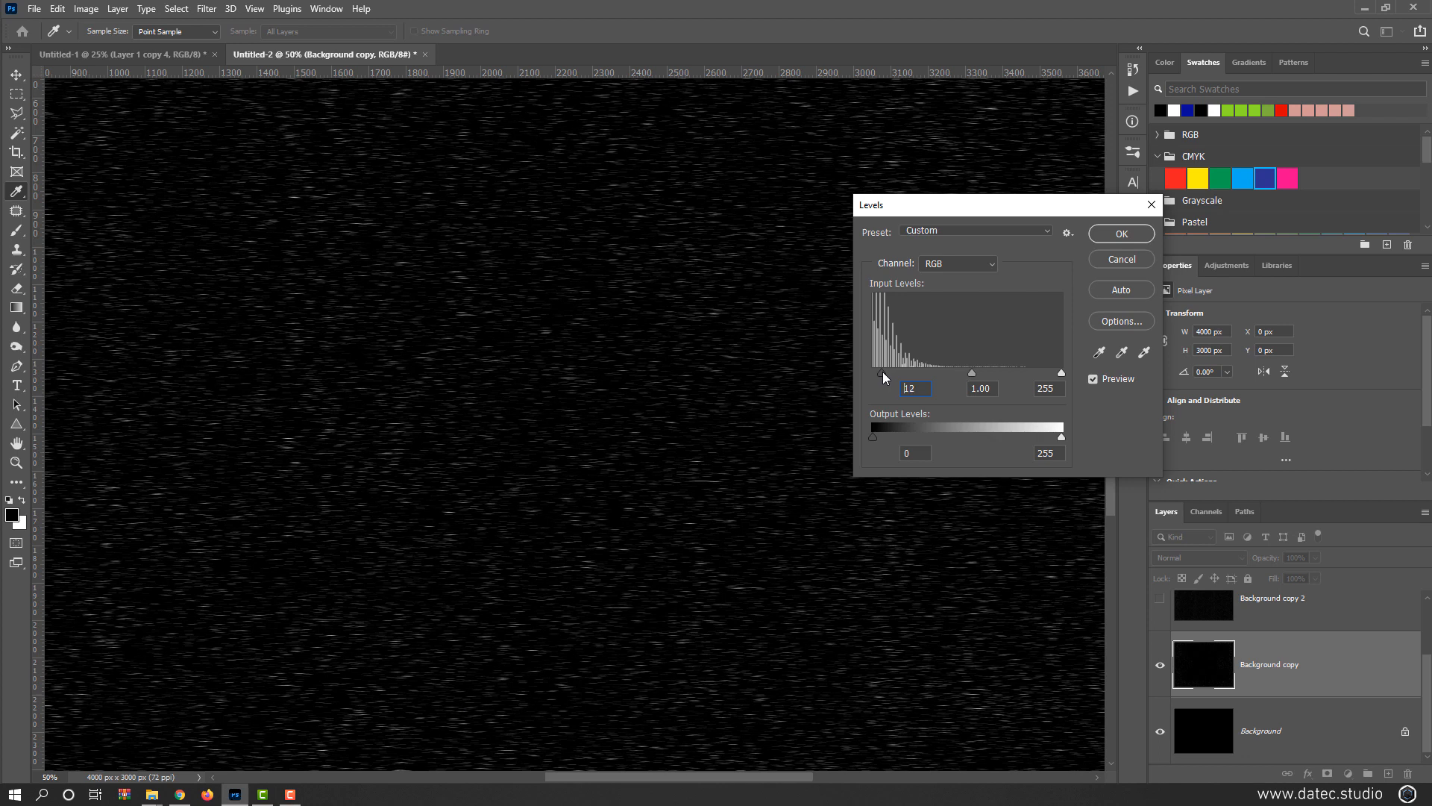
{"action": "left_click_drag", "start_coordinate": [883, 373], "coordinate": [878, 373]}
{"action": "mouse_move", "coordinate": [981, 375]}
{"action": "left_mouse_down"}
{"action": "mouse_move", "coordinate": [997, 375]}
{"action": "mouse_move", "coordinate": [960, 375]}
{"action": "mouse_move", "coordinate": [974, 375]}
{"action": "left_mouse_up"}
{"action": "left_click", "coordinate": [1095, 380]}
{"action": "left_click", "coordinate": [1095, 381]}
{"action": "left_click", "coordinate": [1120, 232]}
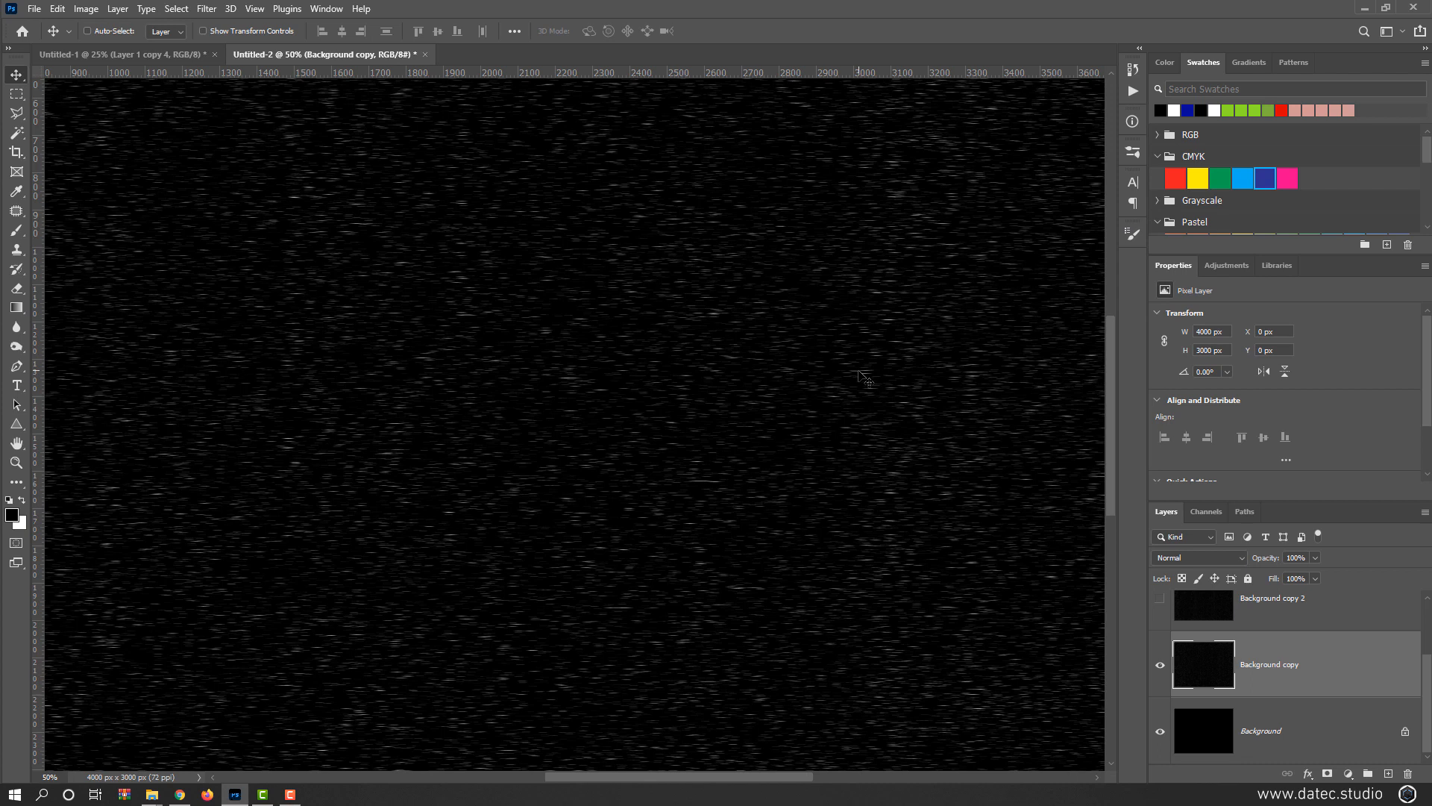
- Make Background copy 2 and Background copy 3 visible again
{"action": "key", "text": "ctrl+minus"}
{"action": "key", "text": "ctrl+minus"}
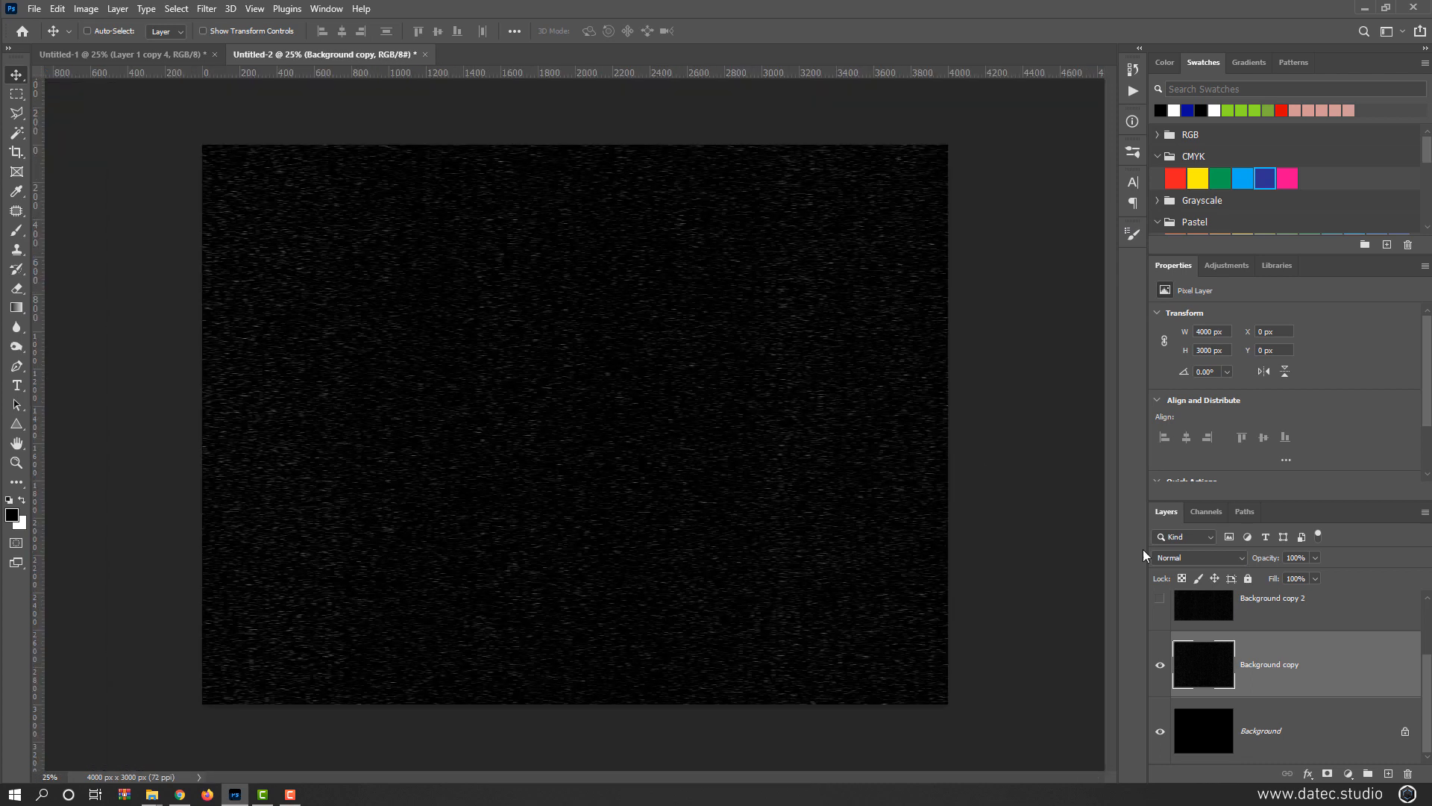
{"action": "scroll", "coordinate": [1213, 633], "scroll_direction": "up", "scroll_amount": 1}
{"action": "left_click", "coordinate": [1160, 665]}
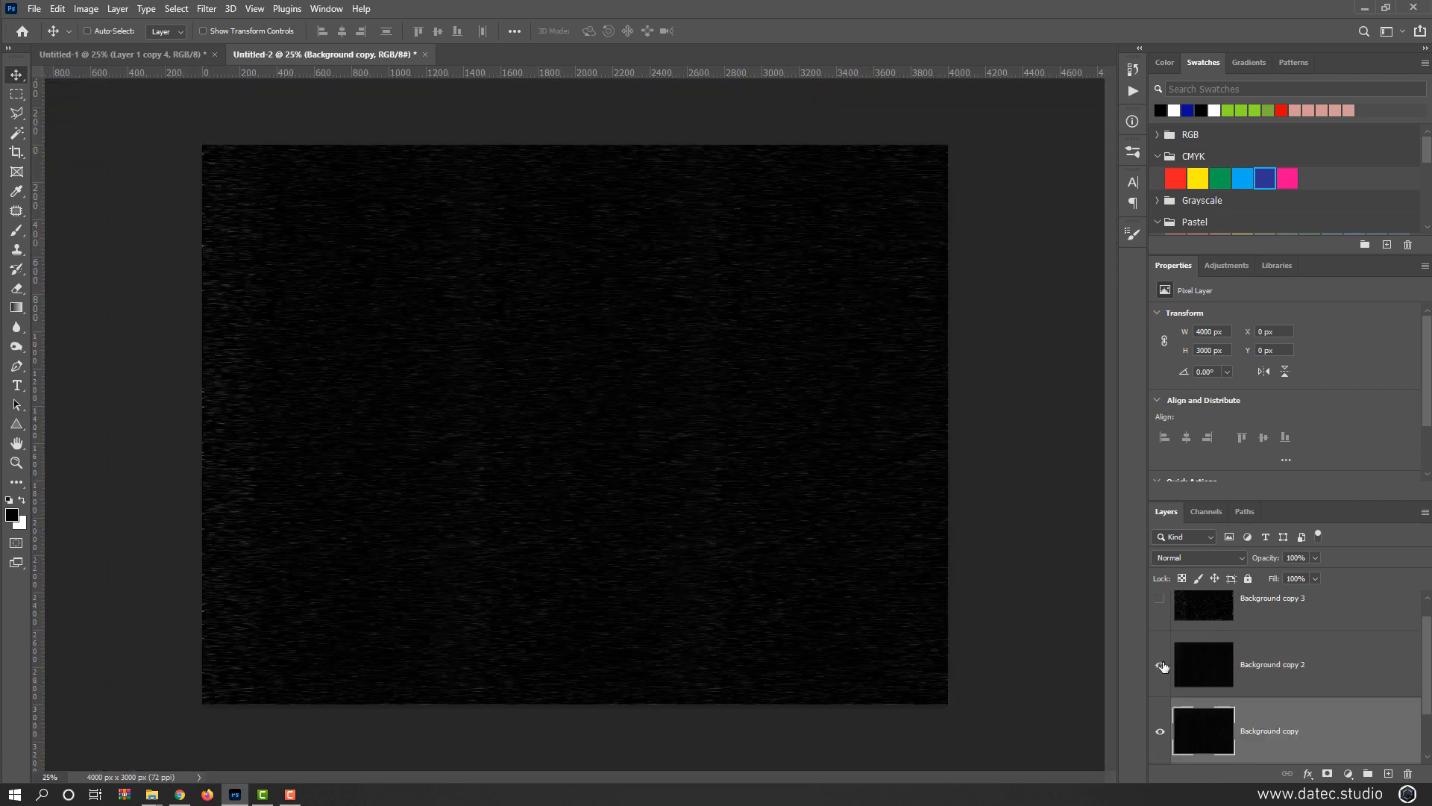
{"action": "left_click", "coordinate": [1160, 599]}
- Set the blend mode of Background copy, Background copy 2 and Background copy 3 to Screen
{"action": "left_click", "coordinate": [1206, 611], "text": "shift"}
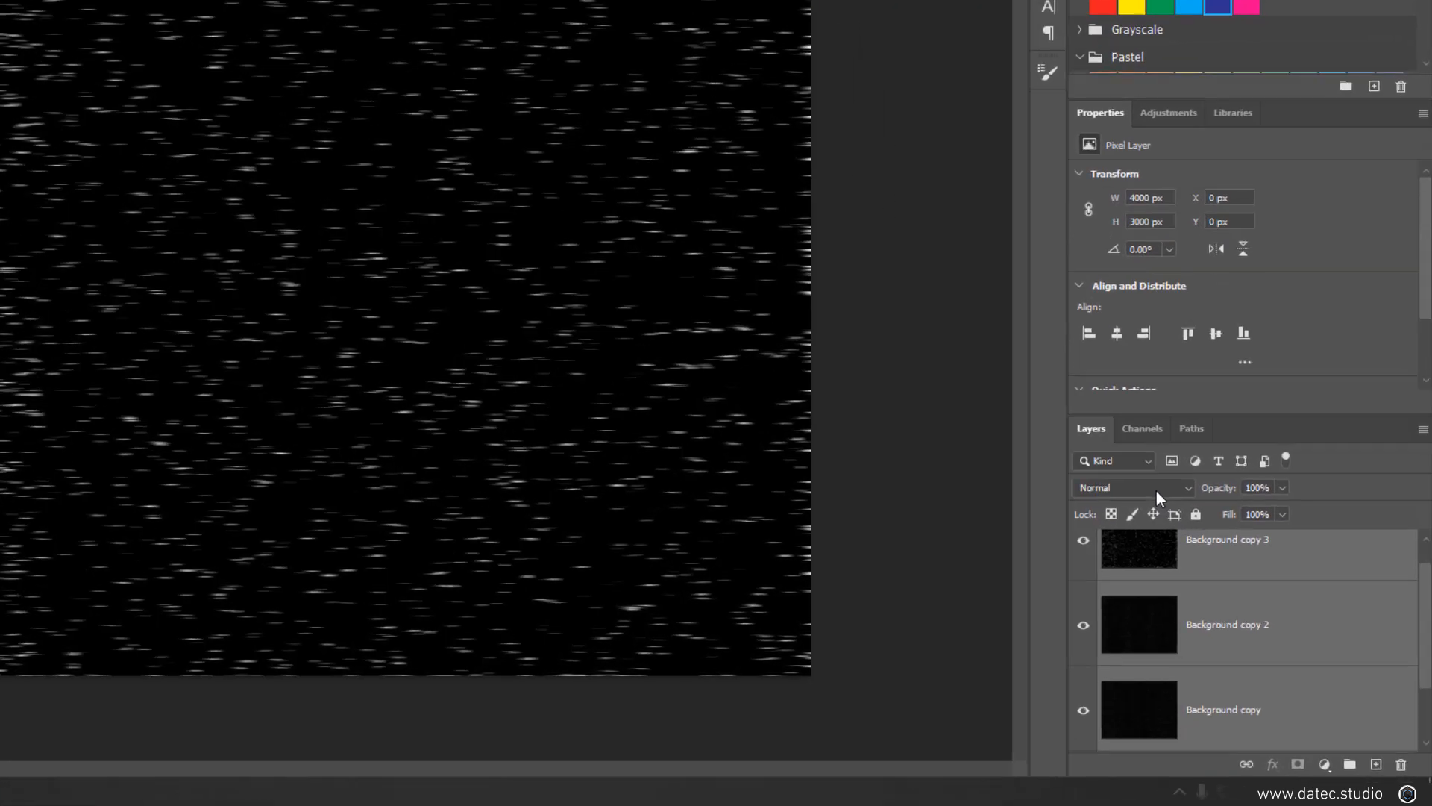
{"action": "left_click", "coordinate": [1156, 490]}
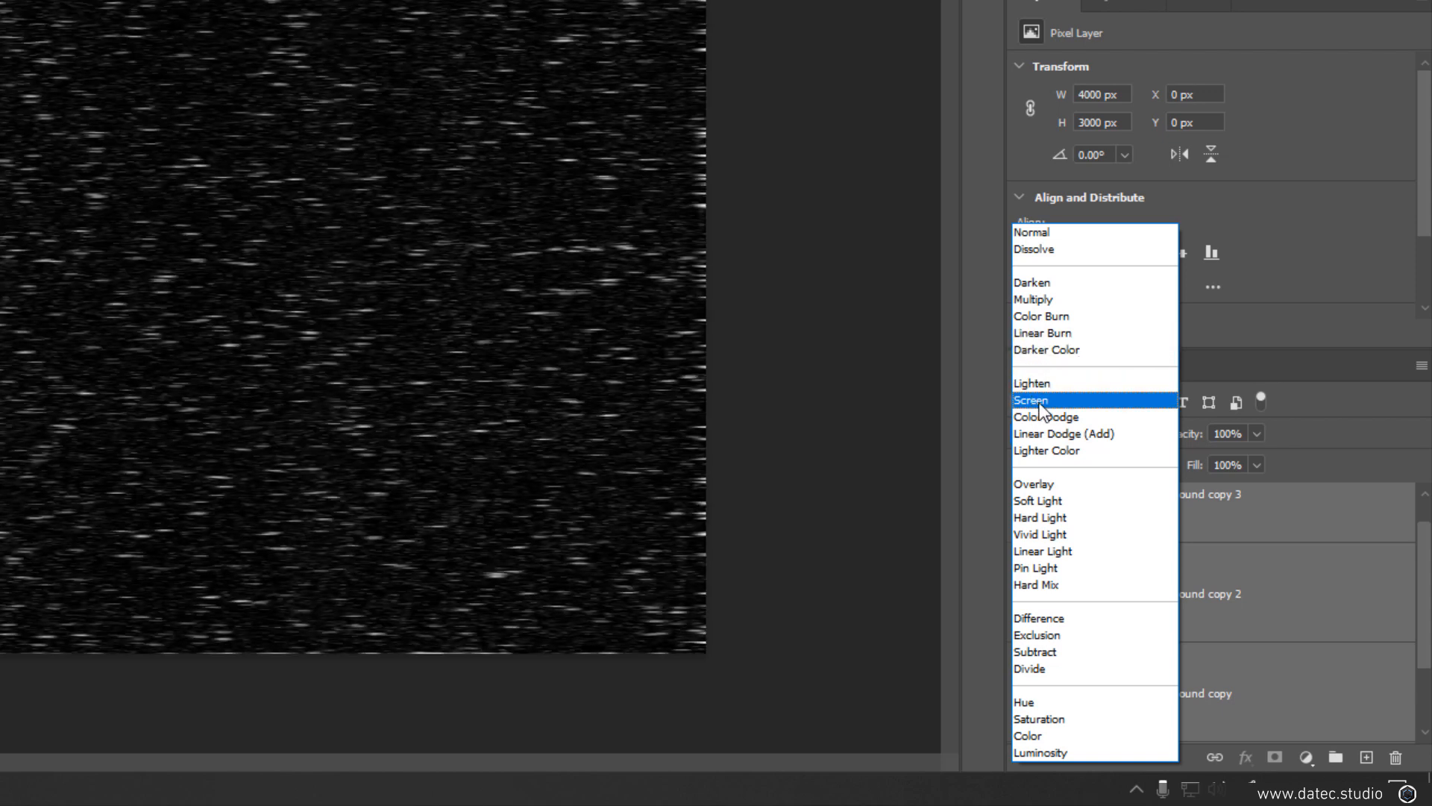
{"action": "left_click", "coordinate": [1041, 401]}
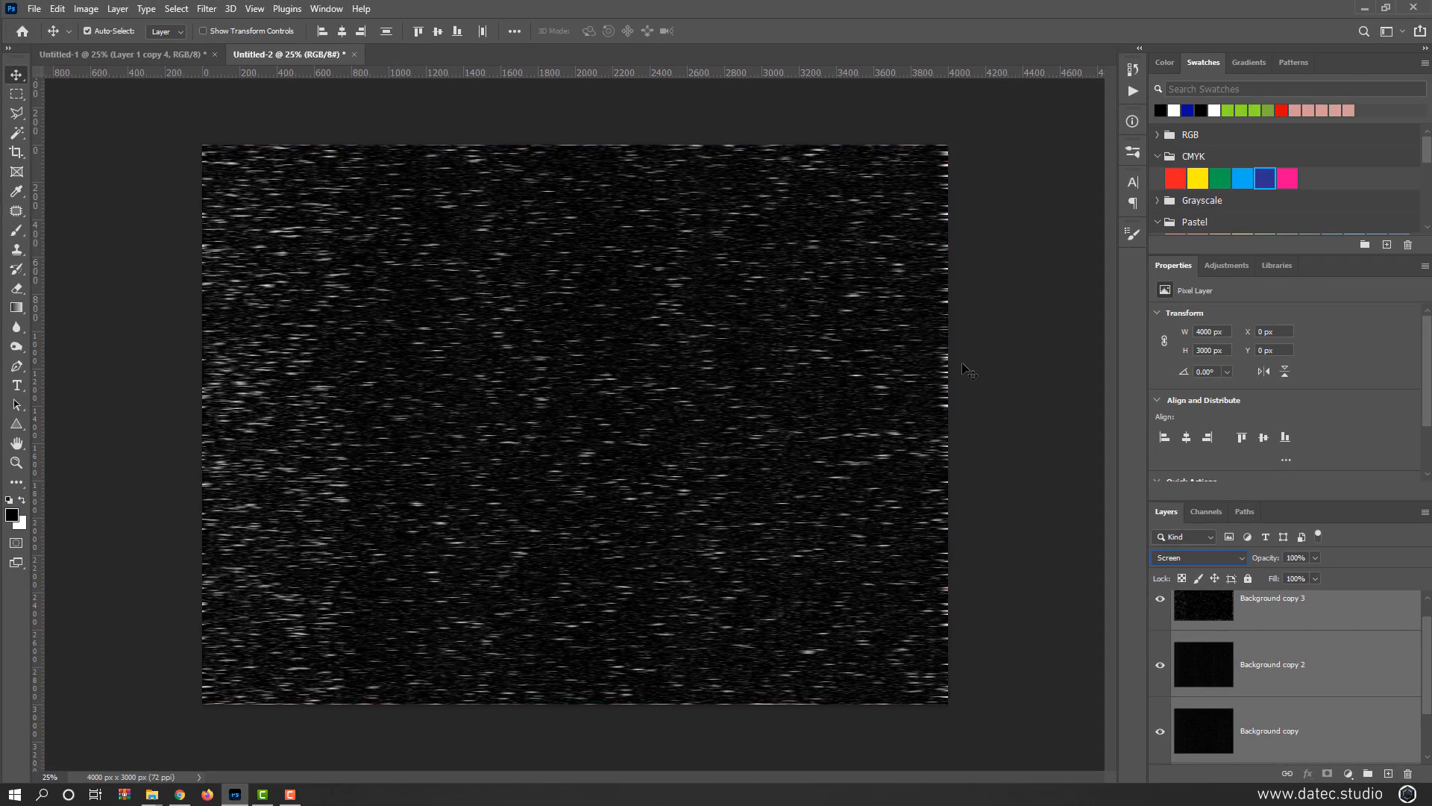
- Rotate the whole canvas 90° counter clockwise so the rain streaks run vertically
{"action": "left_click", "coordinate": [86, 9]}
{"action": "mouse_move", "coordinate": [167, 152]}
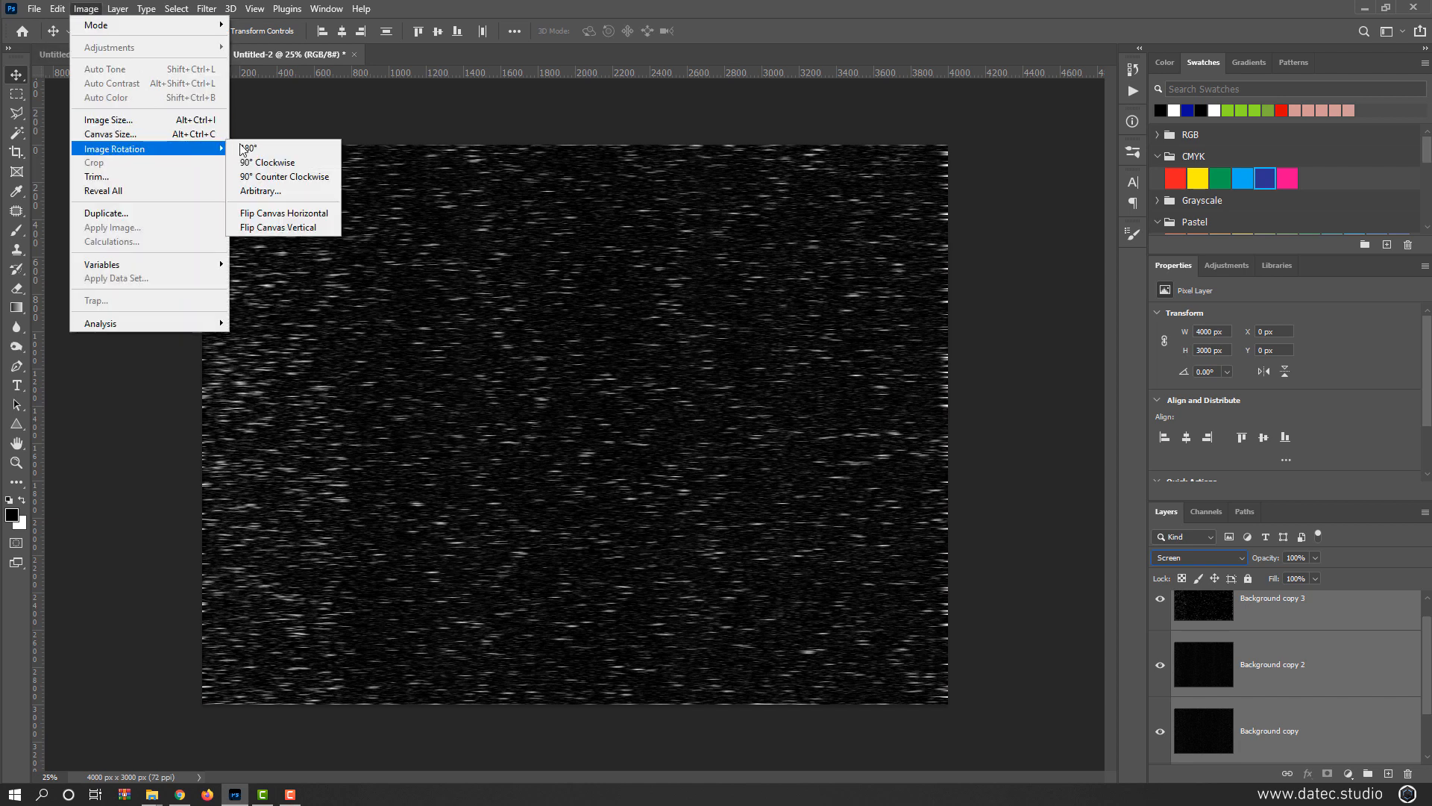
{"action": "left_click", "coordinate": [285, 177]}
{"action": "key", "text": "ctrl+minus"}
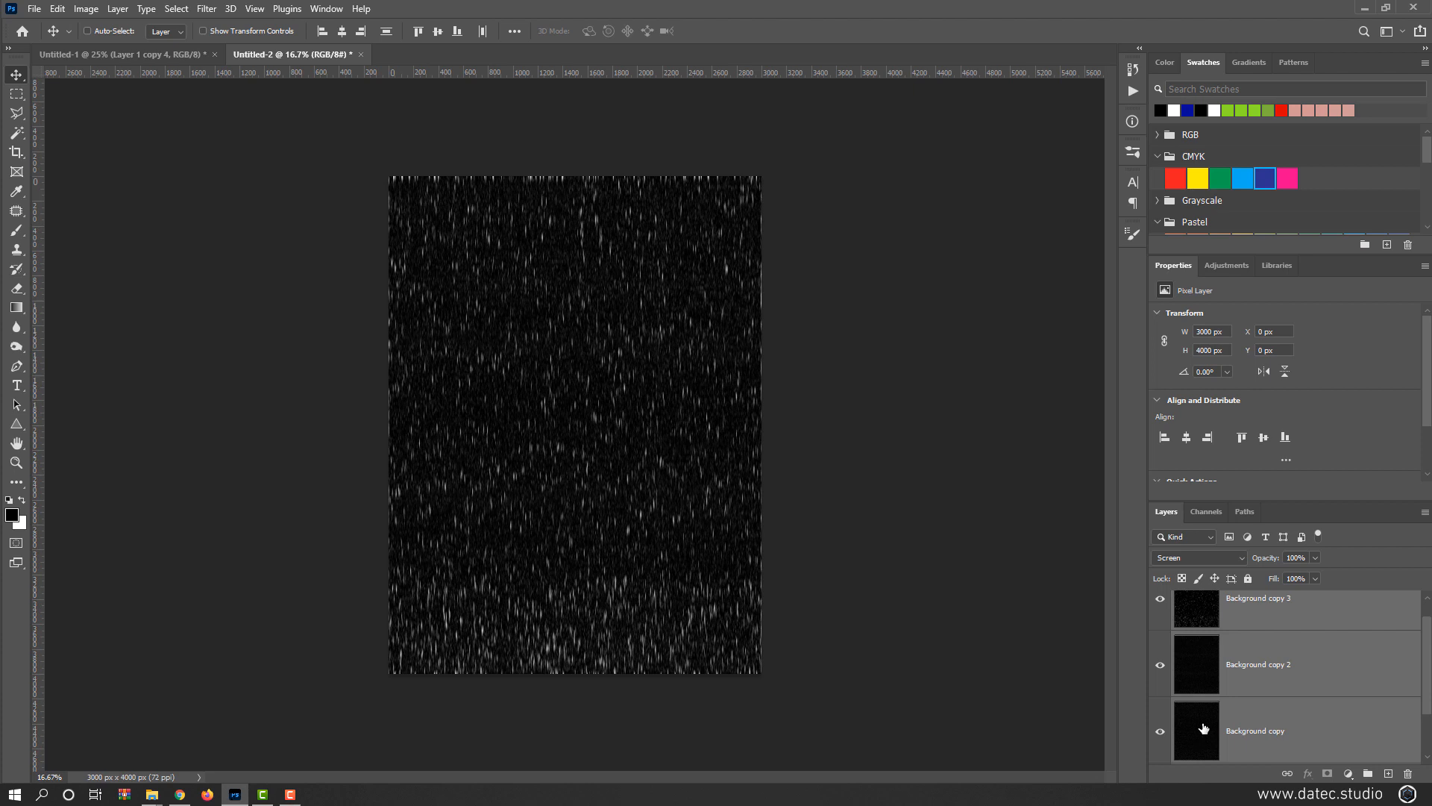
- Scale Background copy 3 to about 113% width and 133% height, tilt it about 6.2° clockwise, and position it to cover the canvas
{"action": "left_click", "coordinate": [1199, 623]}
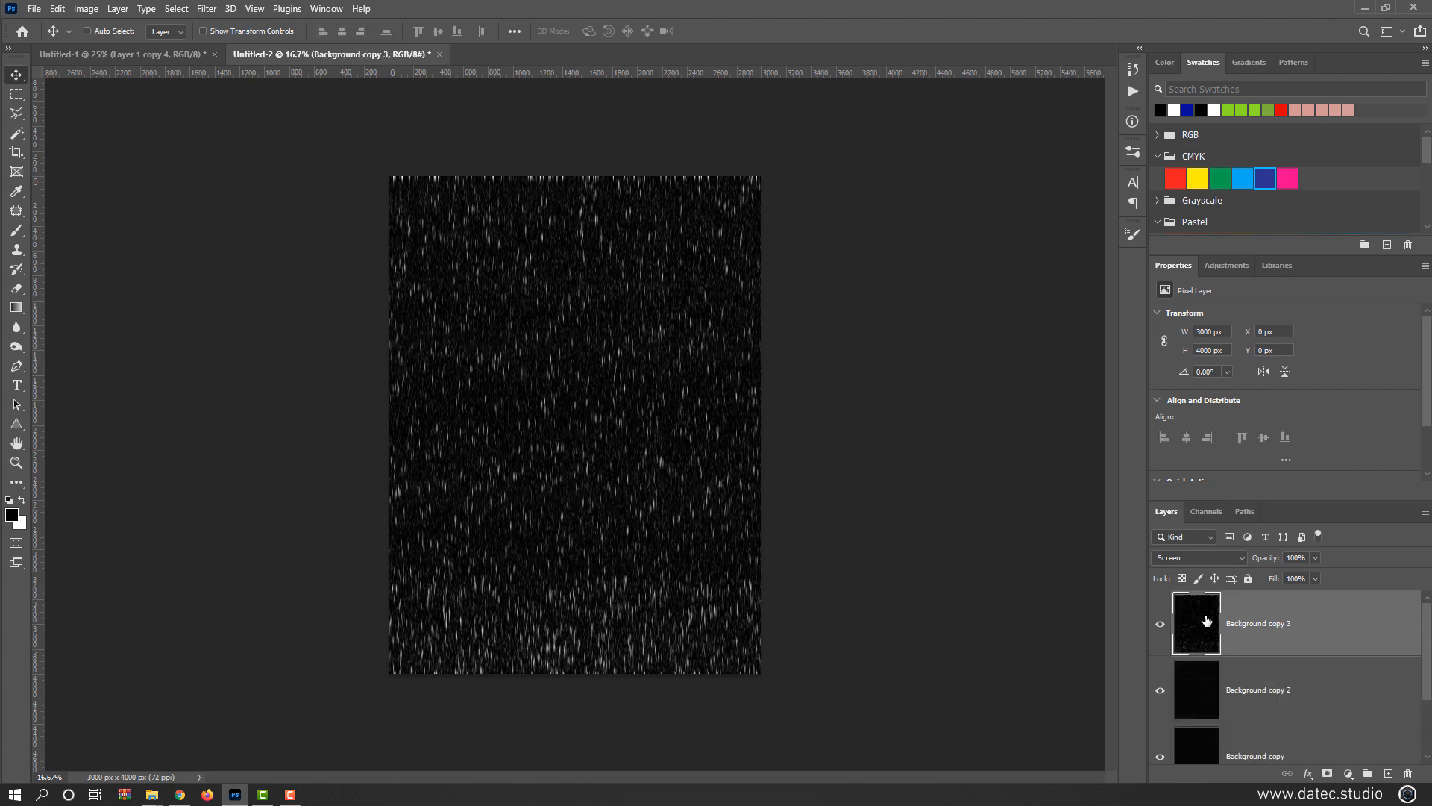
{"action": "key", "text": "ctrl+t"}
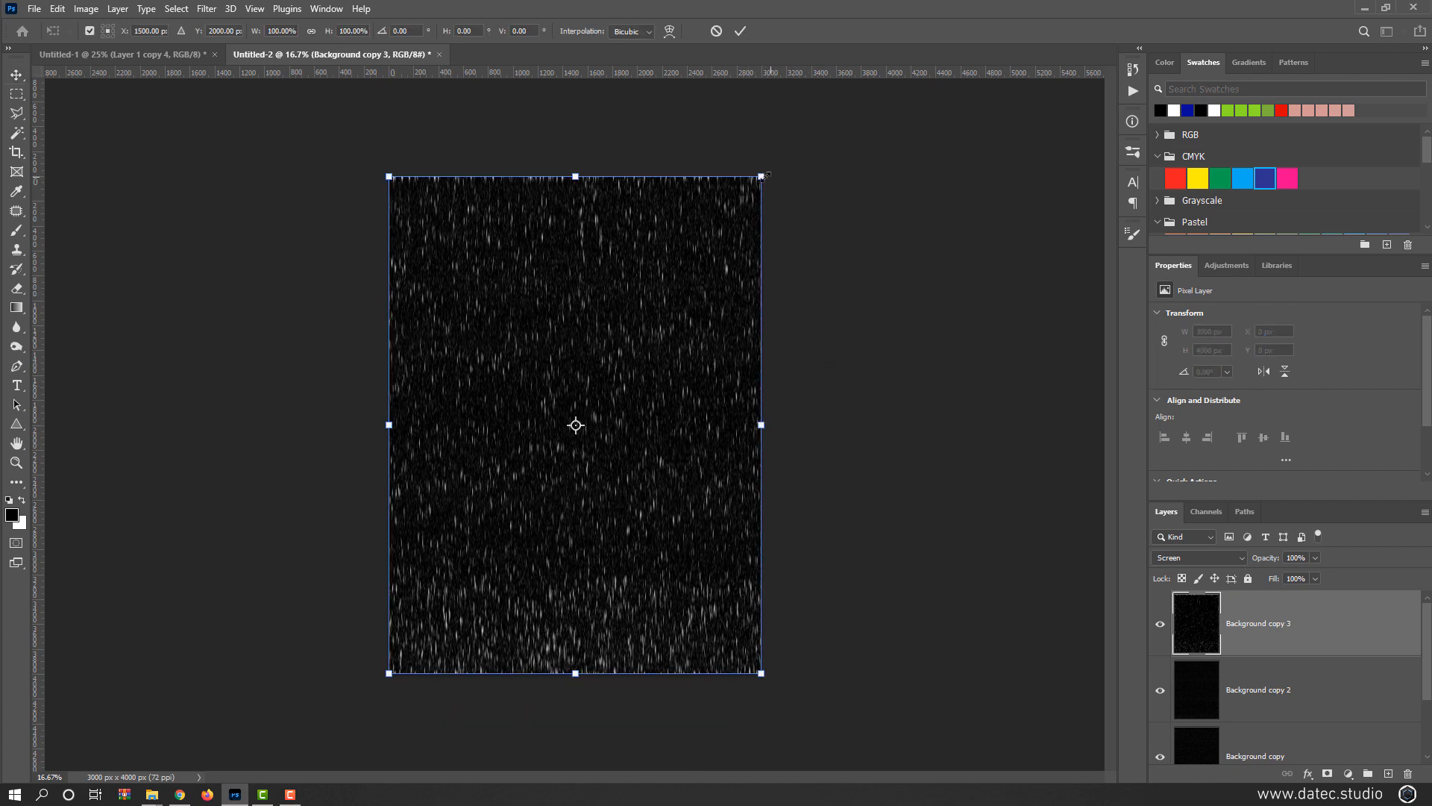
{"action": "key", "text": "alt+shift"}
{"action": "left_click_drag", "start_coordinate": [762, 175], "coordinate": [831, 234]}
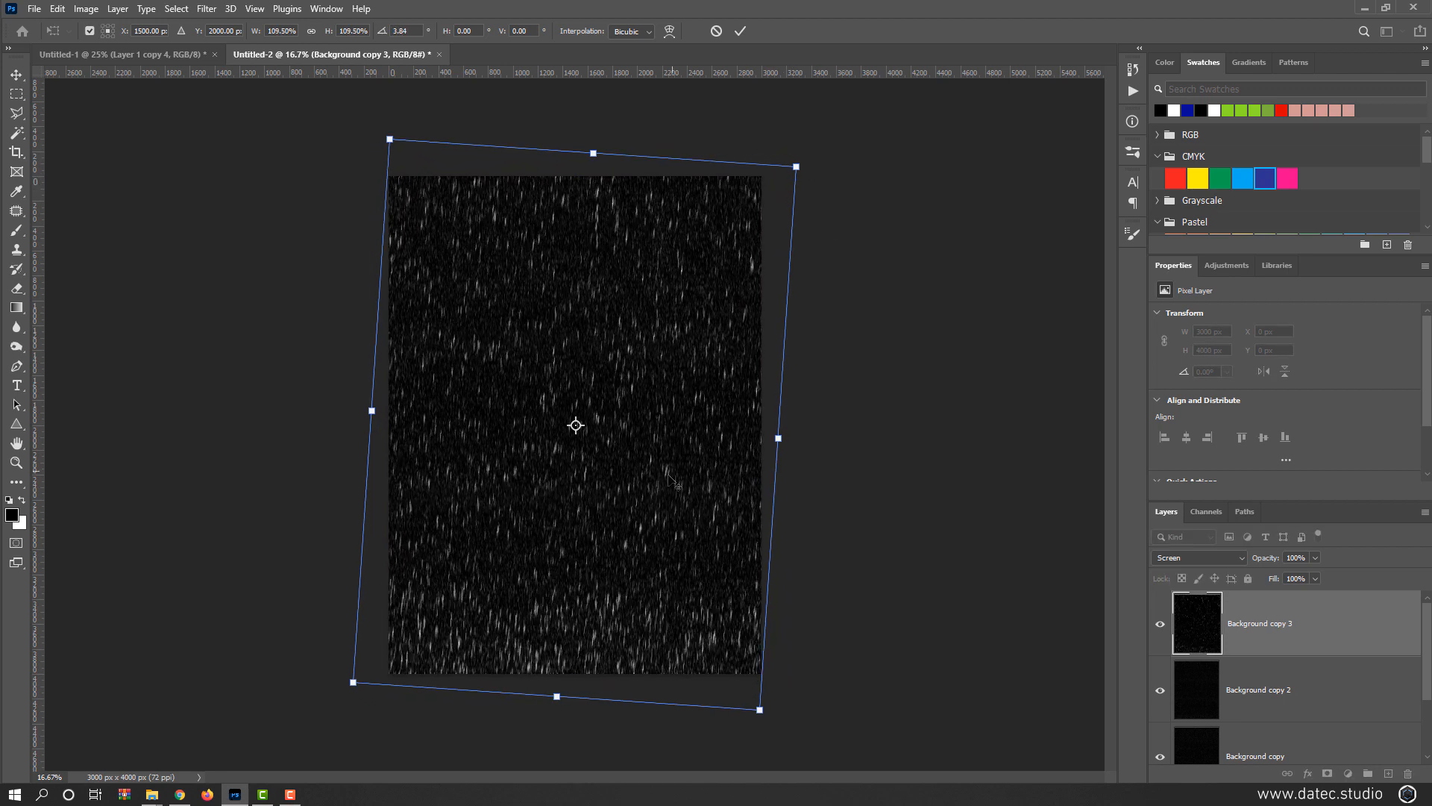
{"action": "key", "text": "ctrl+minus"}
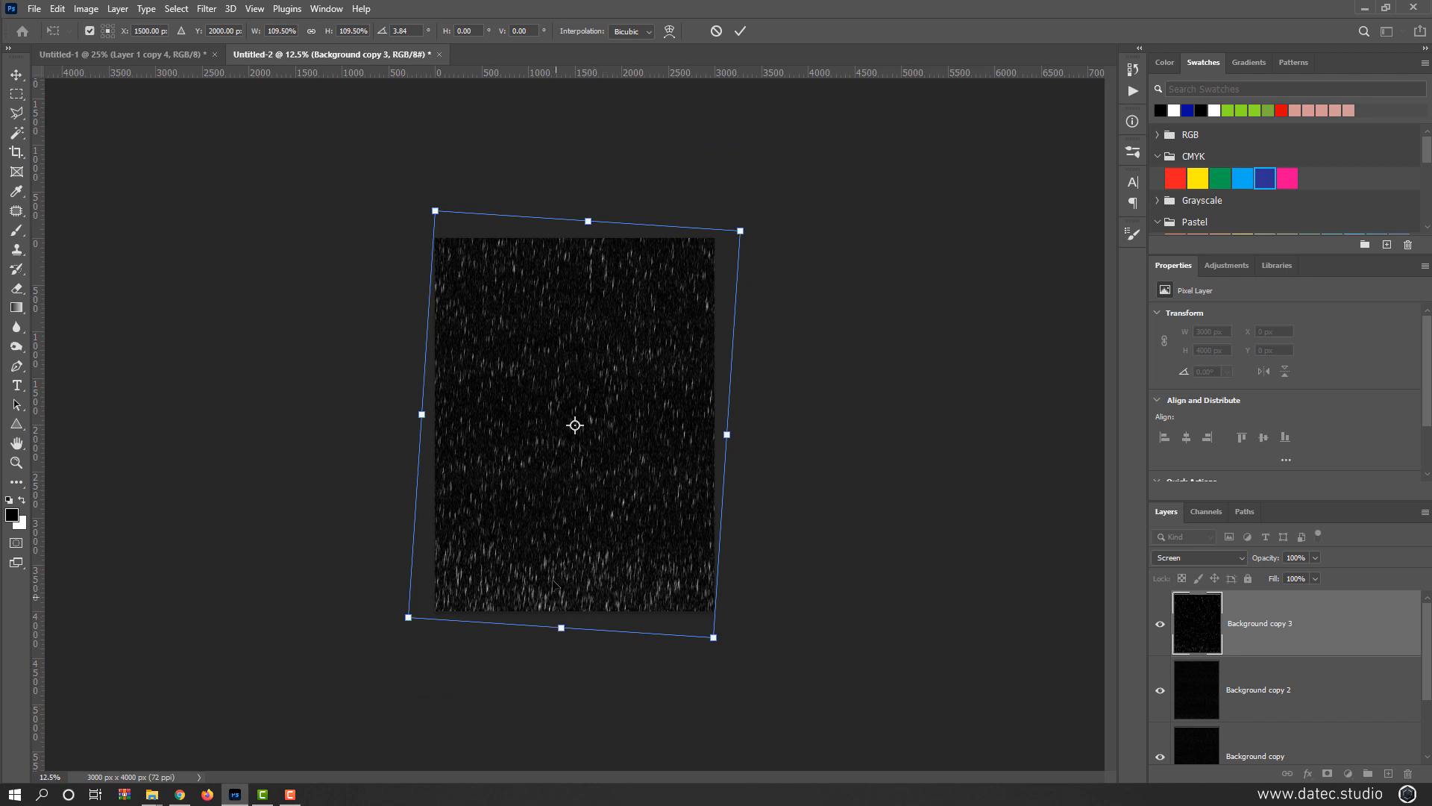
{"action": "mouse_move", "coordinate": [571, 573]}
{"action": "left_mouse_down"}
{"action": "mouse_move", "coordinate": [567, 543]}
{"action": "mouse_move", "coordinate": [565, 563]}
{"action": "left_mouse_up"}
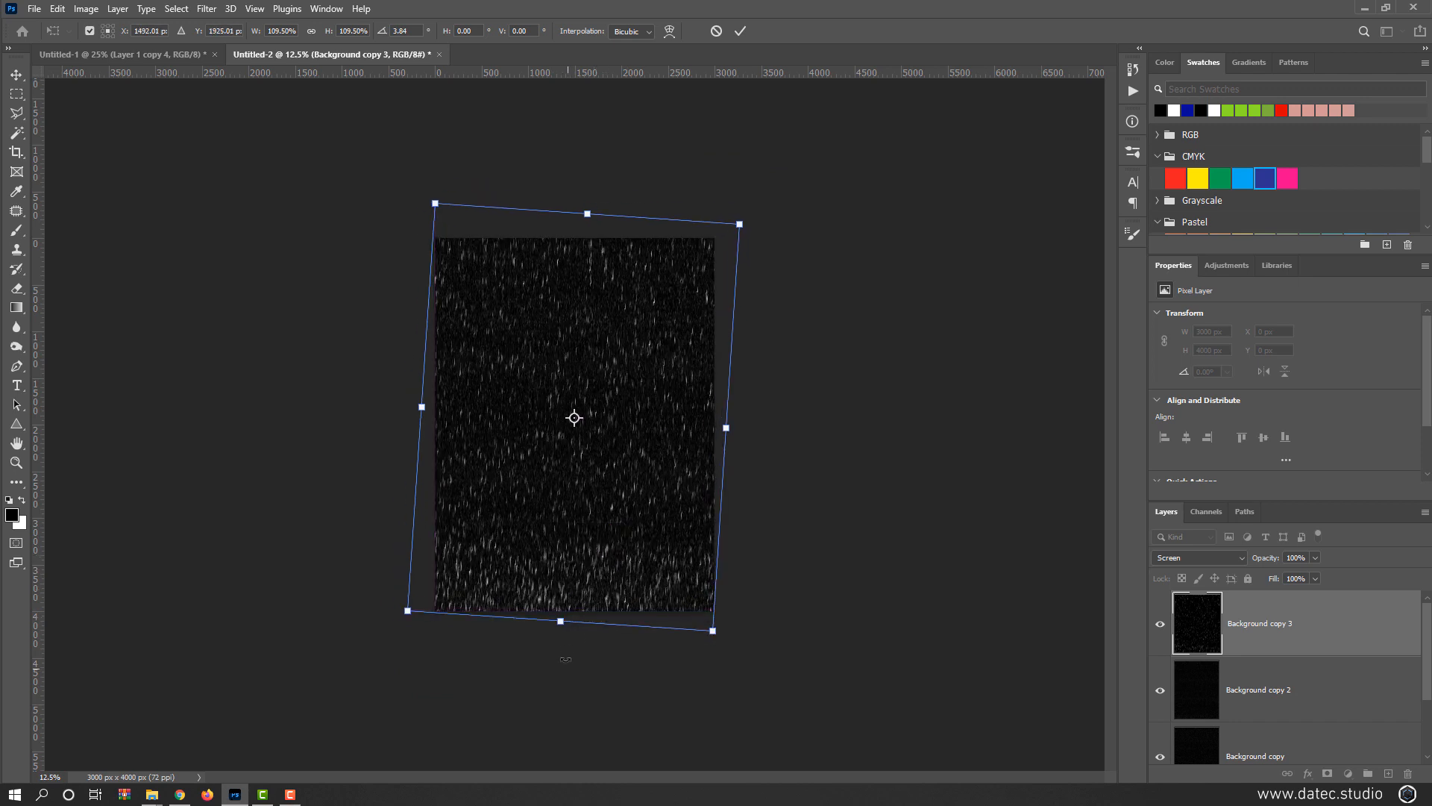
{"action": "left_click_drag", "start_coordinate": [565, 627], "coordinate": [556, 708]}
{"action": "left_click_drag", "start_coordinate": [780, 427], "coordinate": [815, 410]}
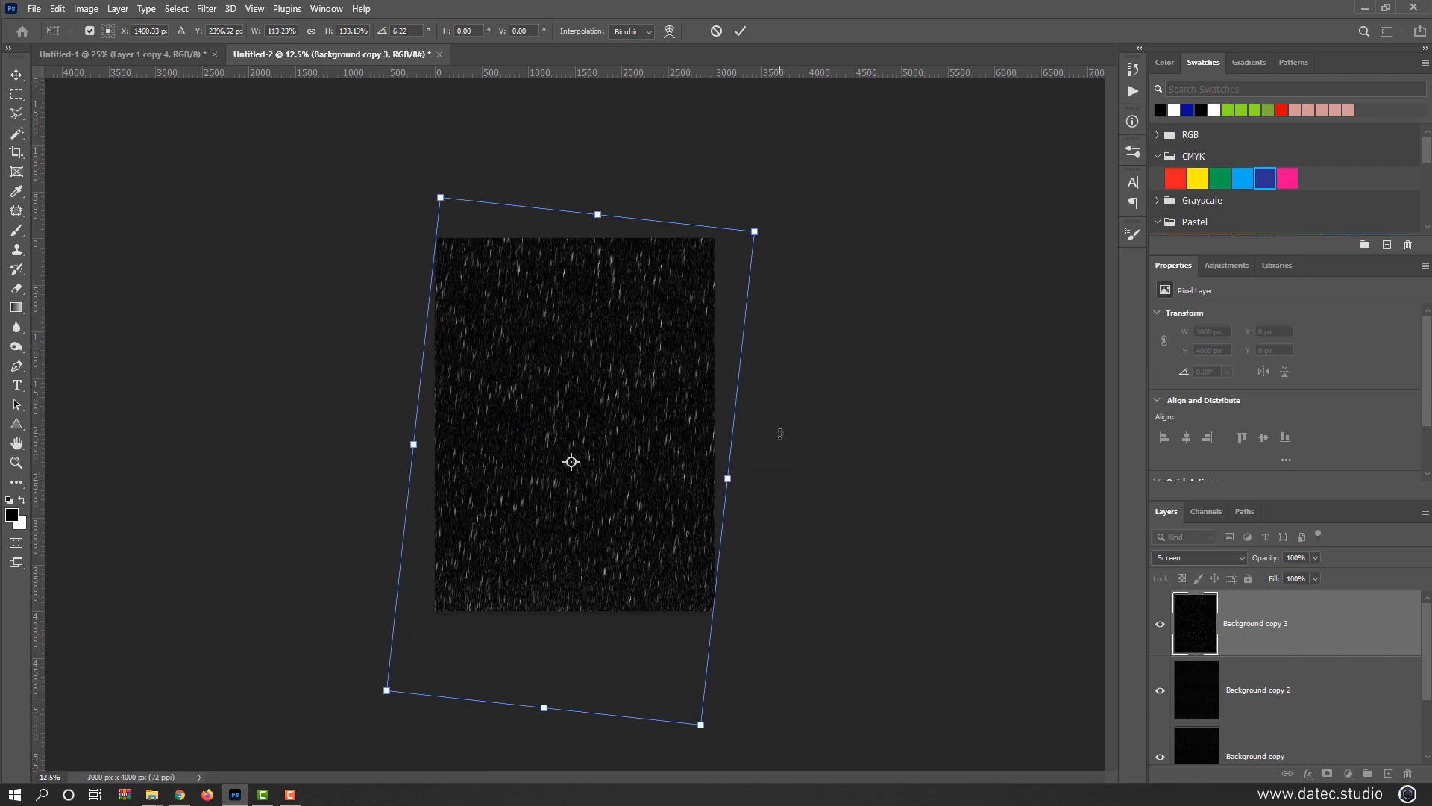
{"action": "key", "text": "Return"}
{"action": "key", "text": "ctrl+plus"}
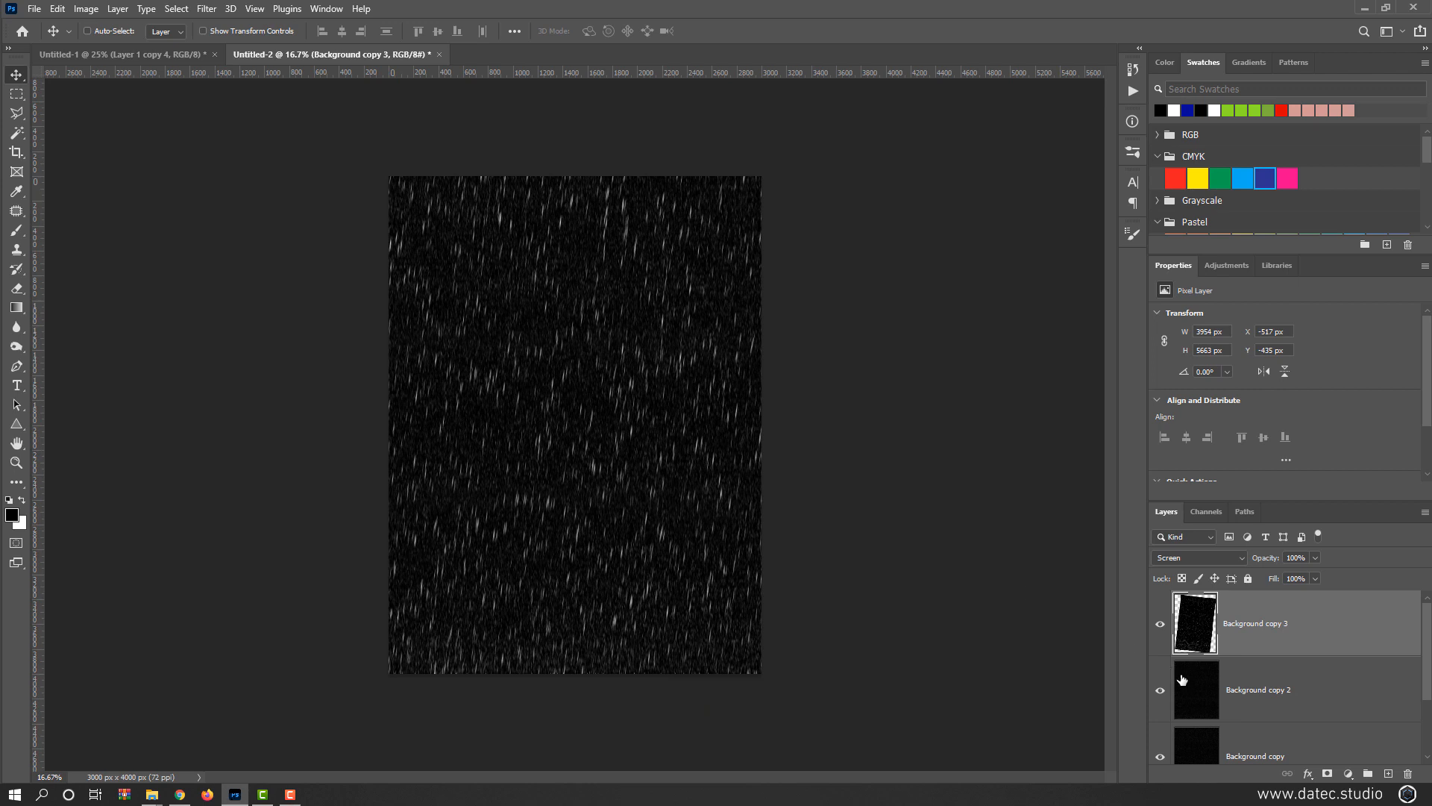
- Enlarge Background copy 2 from its centre to about 115% and finely adjust its rotation
{"action": "left_click", "coordinate": [1191, 686]}
{"action": "key", "text": "ctrl+t"}
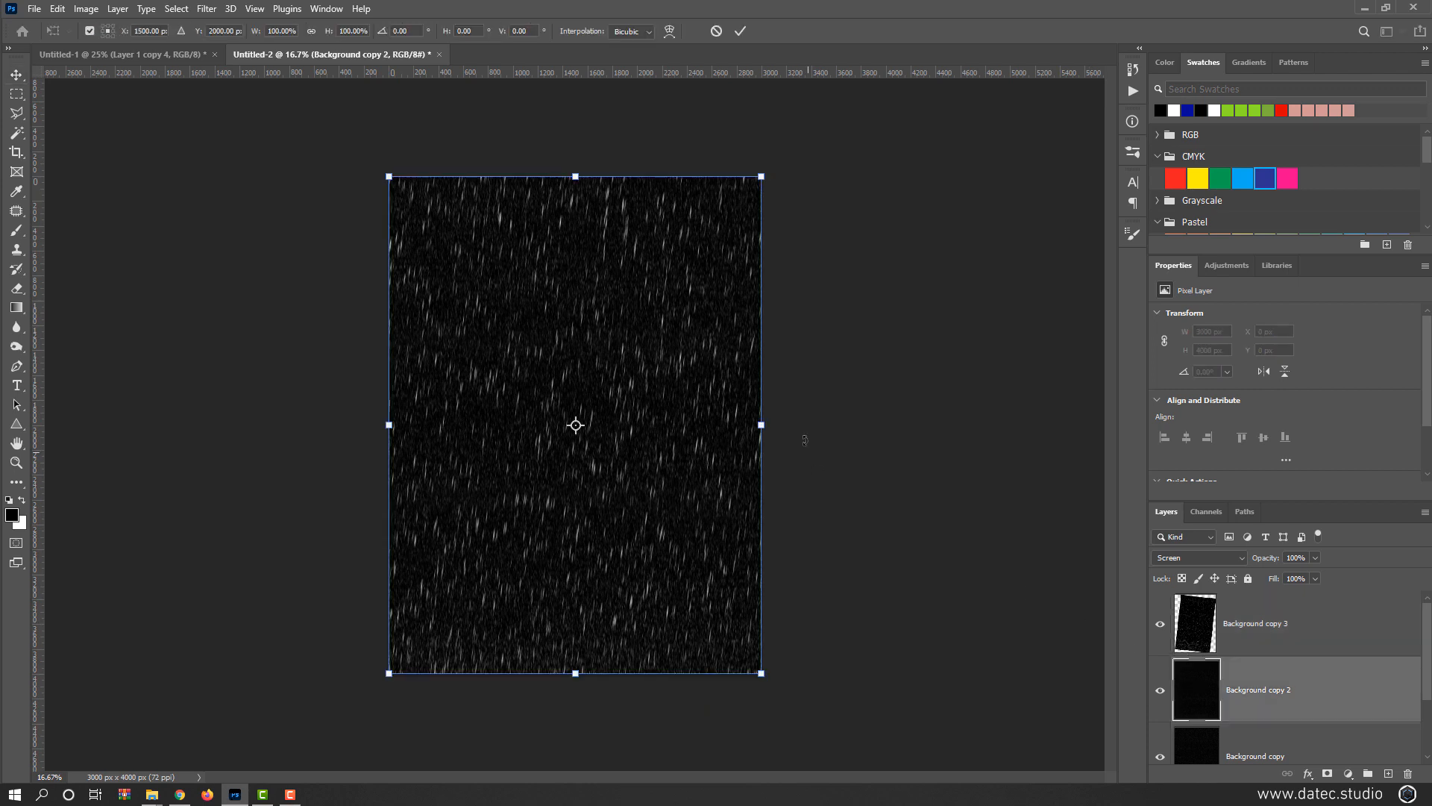
{"action": "left_click_drag", "start_coordinate": [762, 174], "coordinate": [870, 153]}
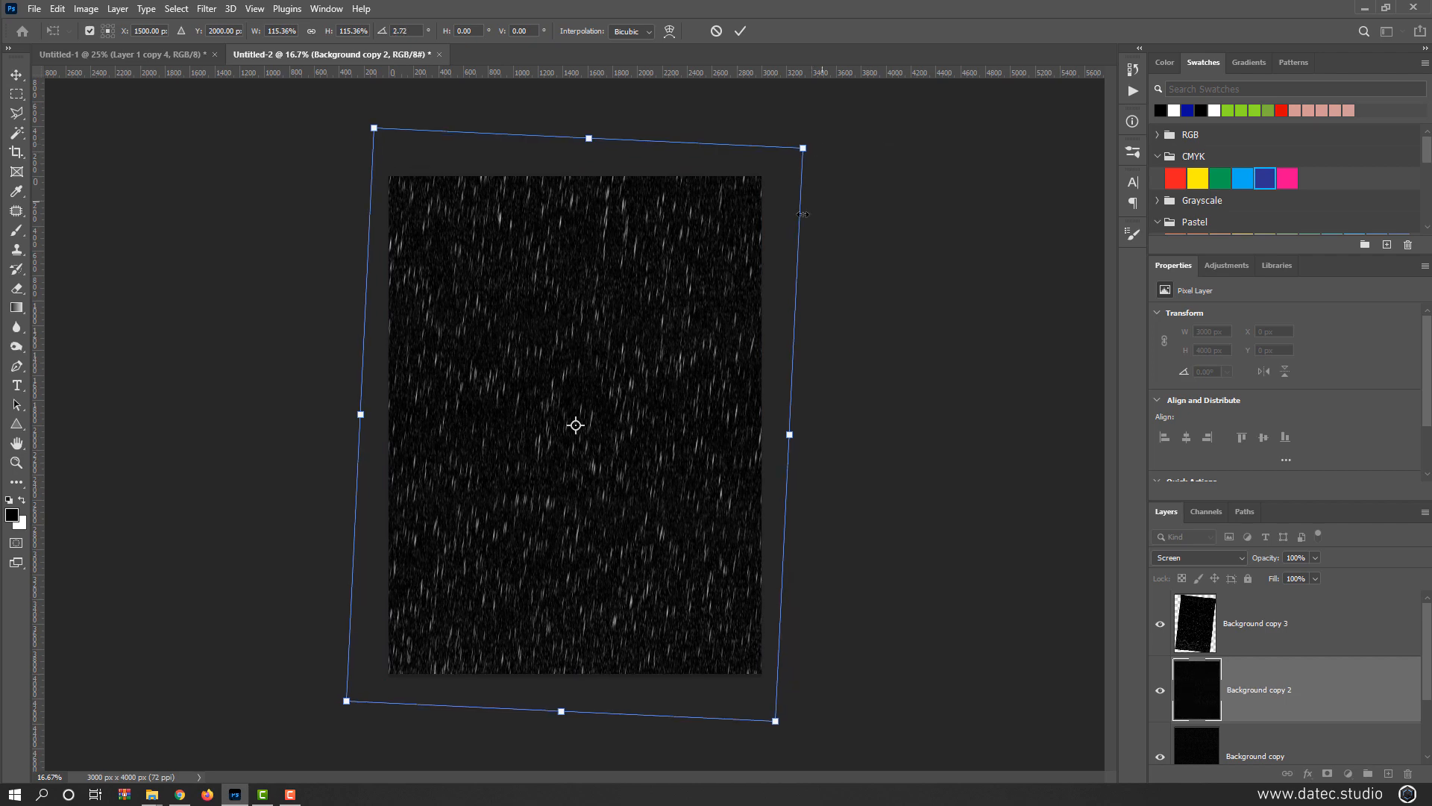
{"action": "scroll", "coordinate": [873, 187], "scroll_direction": "up", "scroll_amount": 3}
{"action": "left_click_drag", "start_coordinate": [878, 218], "coordinate": [851, 185]}
{"action": "key", "text": "Return"}
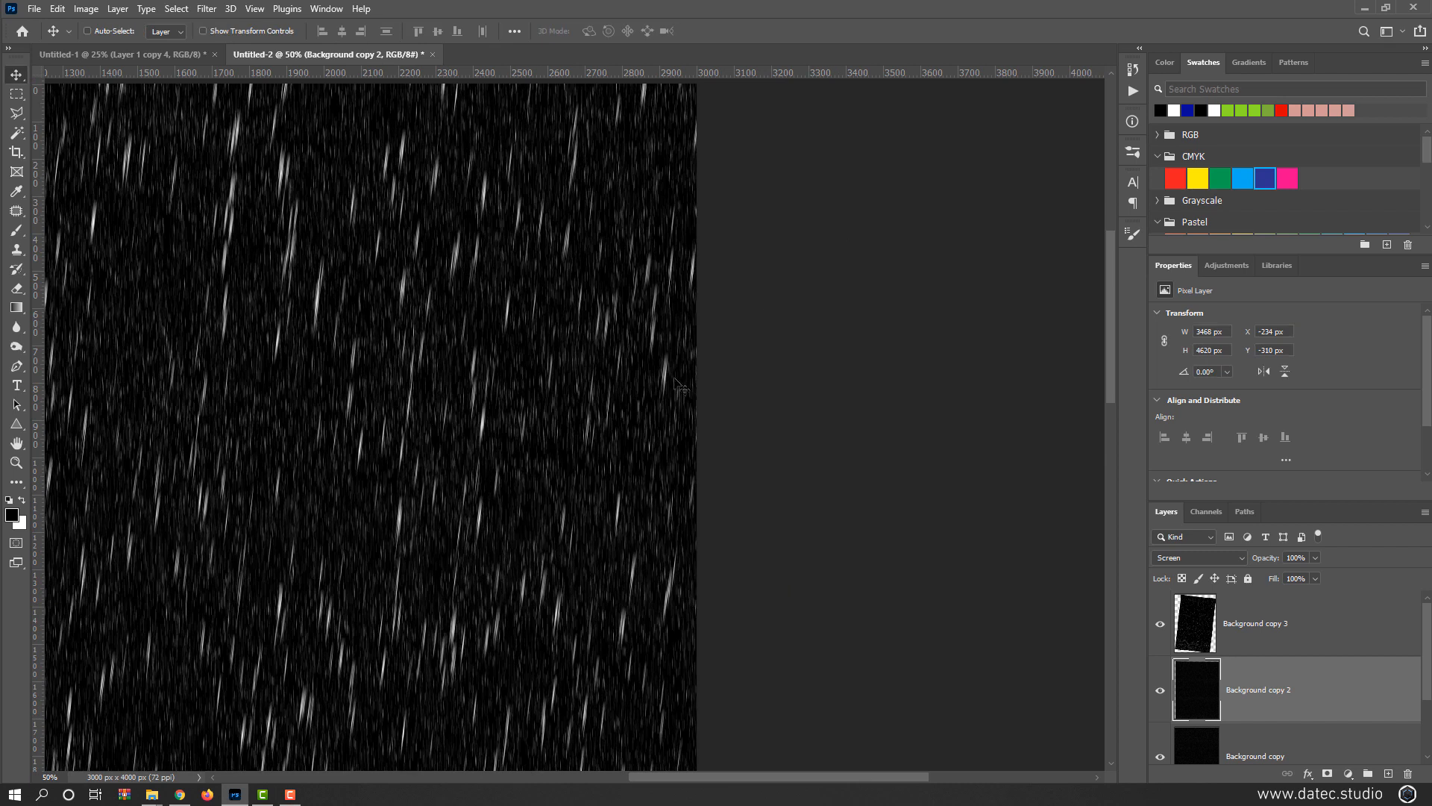
- Enlarge Background copy beyond the canvas to about 3572 × 4744 px and adjust its rotation slightly
{"action": "scroll", "coordinate": [647, 436], "scroll_direction": "down", "scroll_amount": 1}
{"action": "left_click_drag", "start_coordinate": [634, 422], "coordinate": [870, 246]}
{"action": "scroll", "coordinate": [1189, 676], "scroll_direction": "down", "scroll_amount": 1}
{"action": "left_click", "coordinate": [1196, 705]}
{"action": "key", "text": "ctrl+t"}
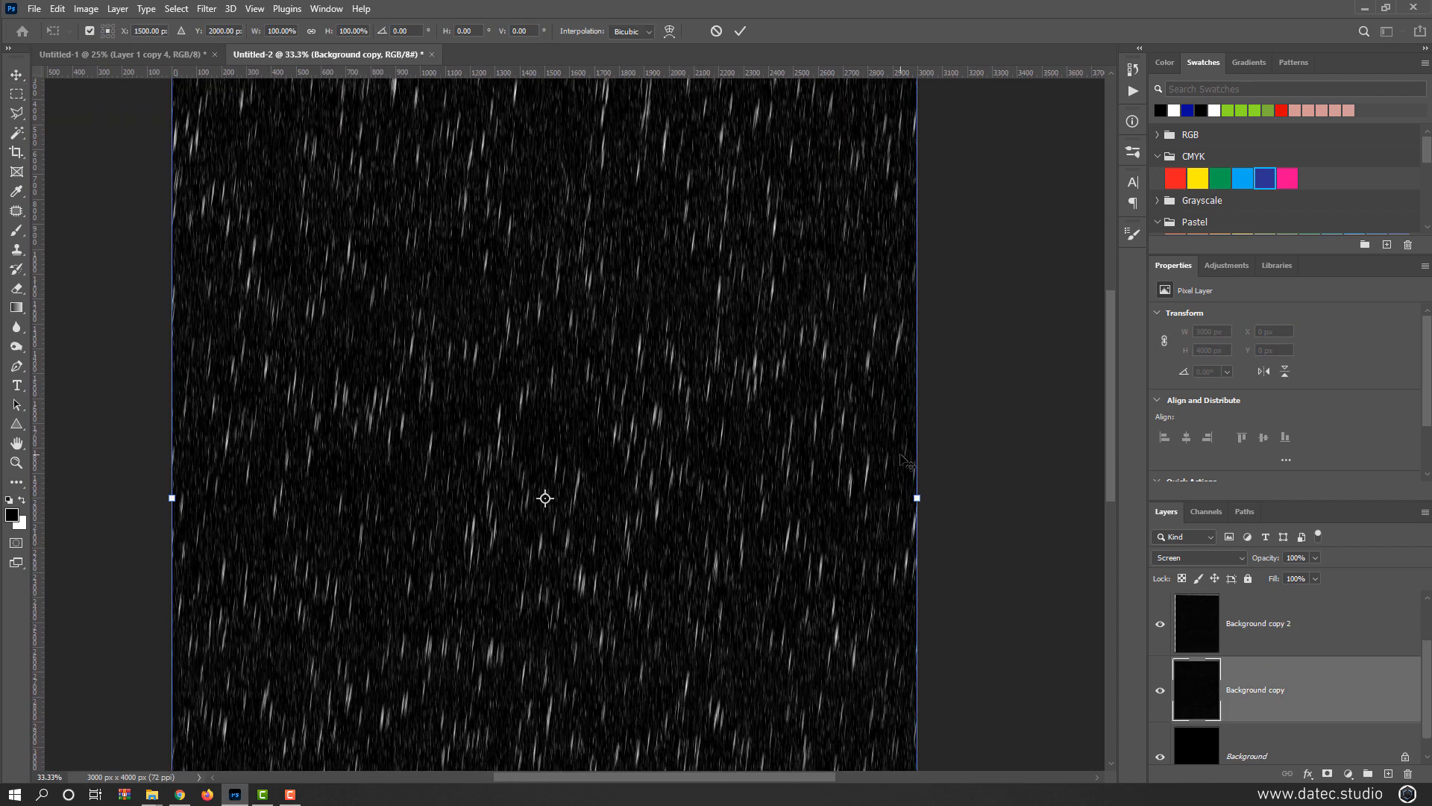
{"action": "scroll", "coordinate": [904, 403], "scroll_direction": "down", "scroll_amount": 1}
{"action": "scroll", "coordinate": [874, 345], "scroll_direction": "down", "scroll_amount": 1}
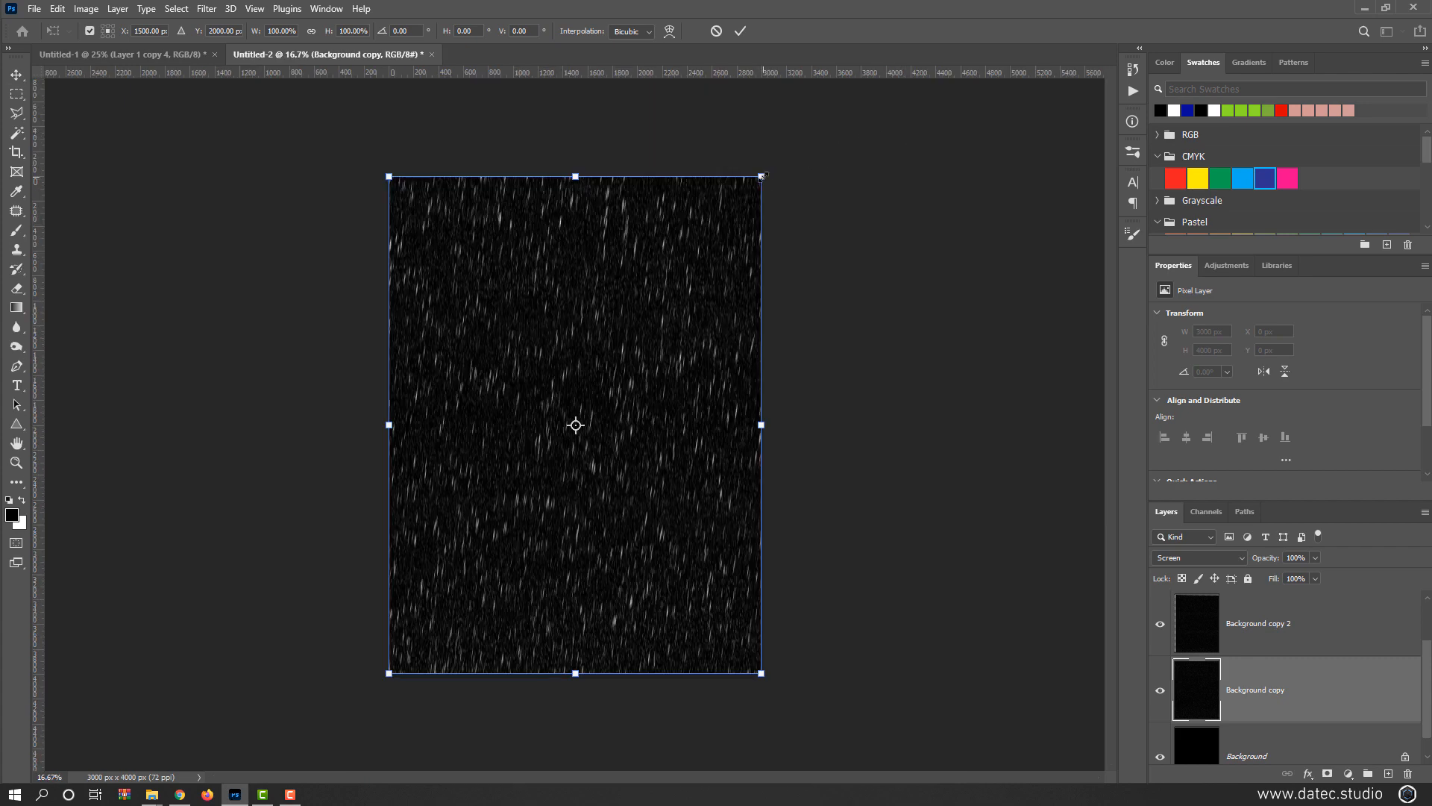
{"action": "left_click_drag", "start_coordinate": [762, 177], "coordinate": [797, 128]}
{"action": "scroll", "coordinate": [738, 298], "scroll_direction": "up", "scroll_amount": 3}
{"action": "mouse_move", "coordinate": [937, 297]}
{"action": "left_mouse_down"}
{"action": "mouse_move", "coordinate": [950, 285]}
{"action": "mouse_move", "coordinate": [950, 303]}
{"action": "left_mouse_up"}
{"action": "key", "text": "Return"}
{"action": "scroll", "coordinate": [794, 475], "scroll_direction": "down", "scroll_amount": 1}
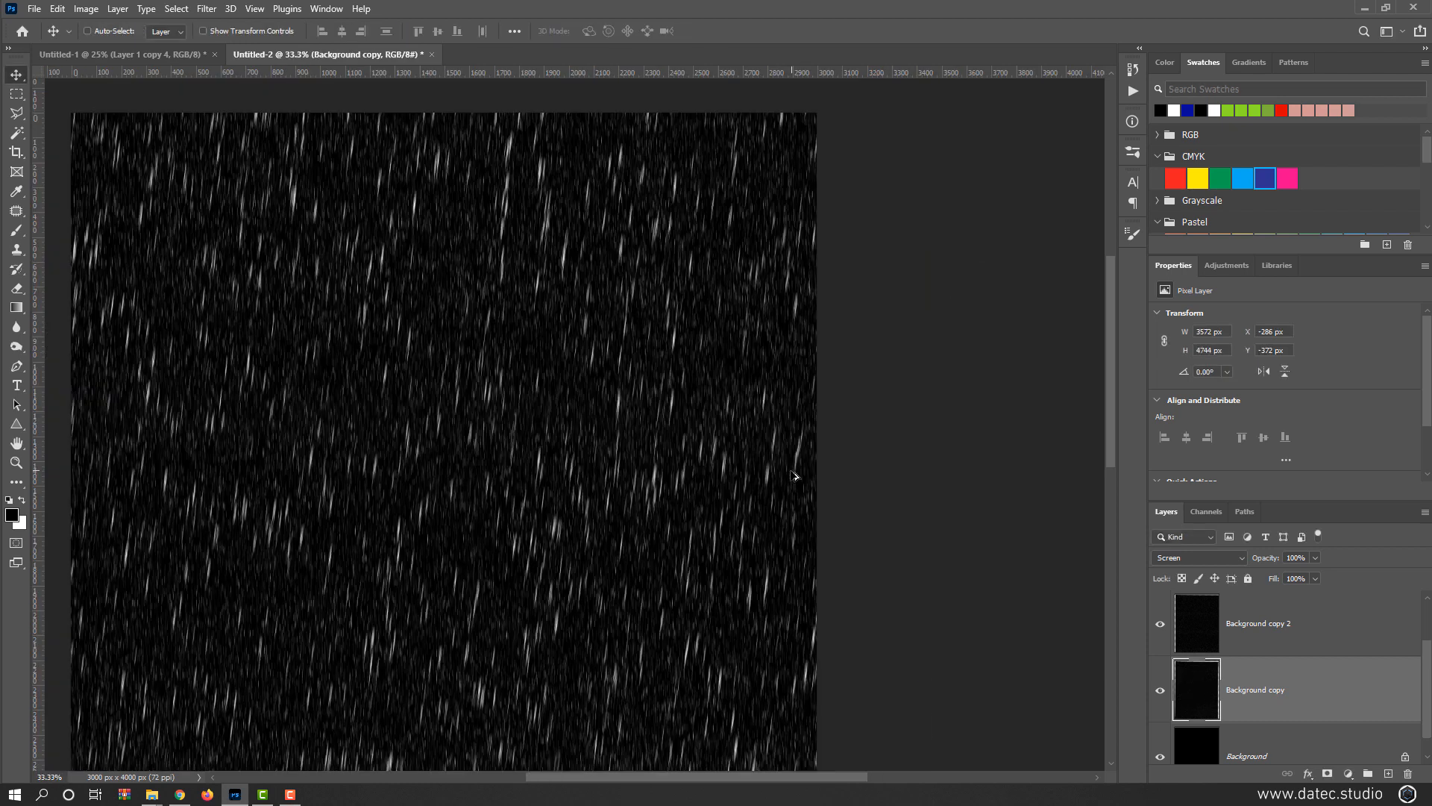
{"action": "scroll", "coordinate": [795, 475], "scroll_direction": "down", "scroll_amount": 1}
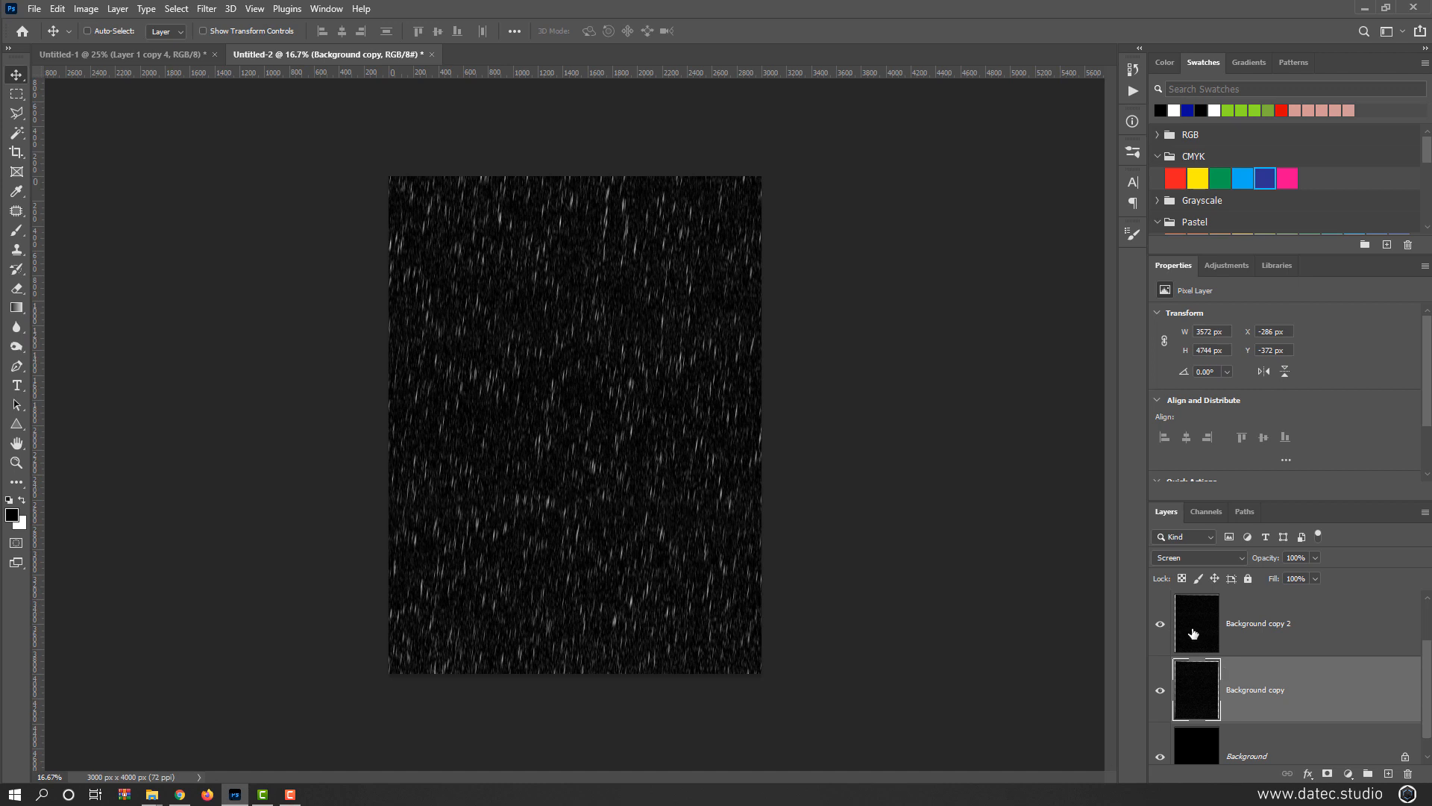
- Merge Background copy, Background copy 2 and Background copy 3 into one layer, leaving the locked Background separate
{"action": "left_click", "coordinate": [1192, 633]}
{"action": "scroll", "coordinate": [646, 393], "scroll_direction": "up", "scroll_amount": 1}
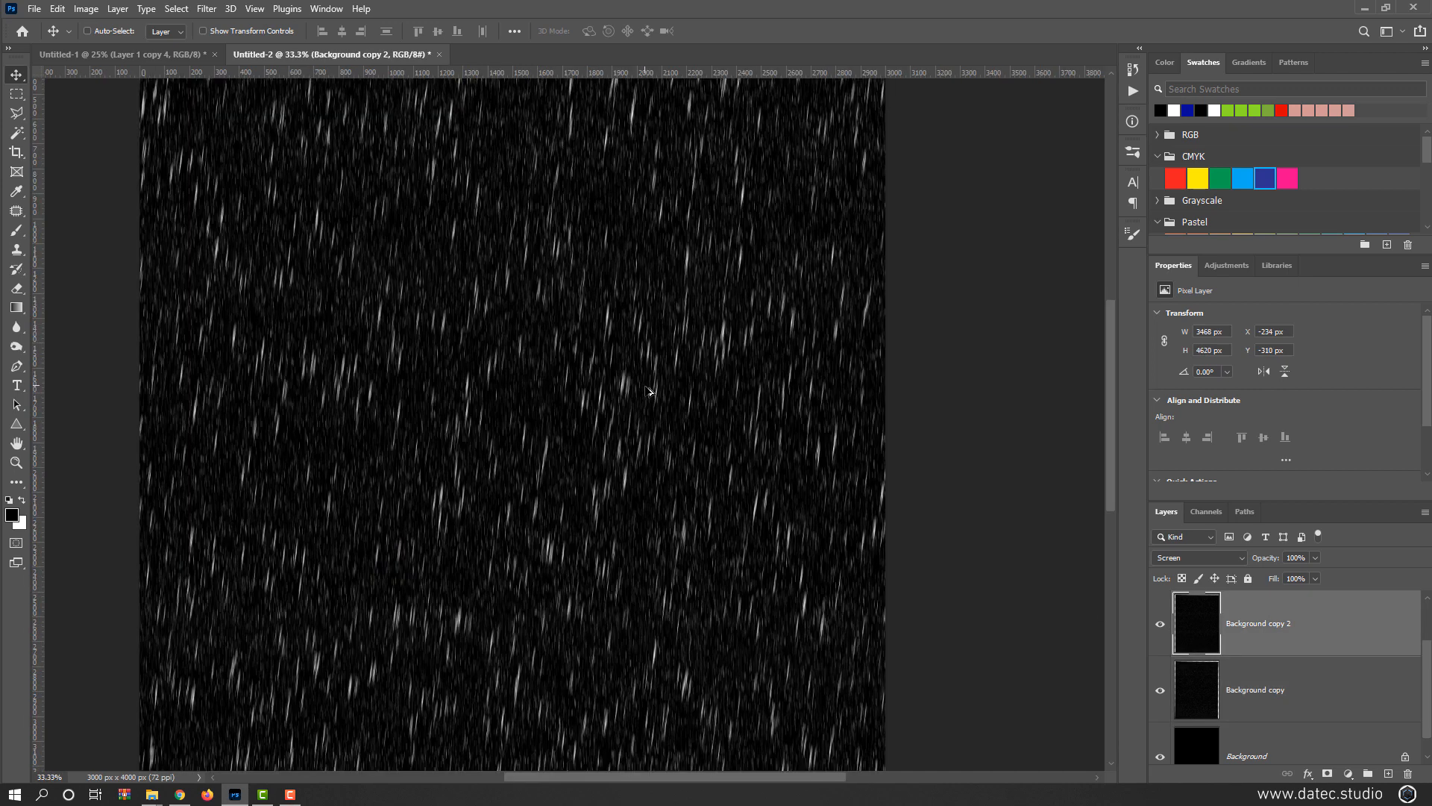
{"action": "scroll", "coordinate": [651, 397], "scroll_direction": "down", "scroll_amount": 1}
{"action": "left_click", "coordinate": [1199, 742], "text": "shift"}
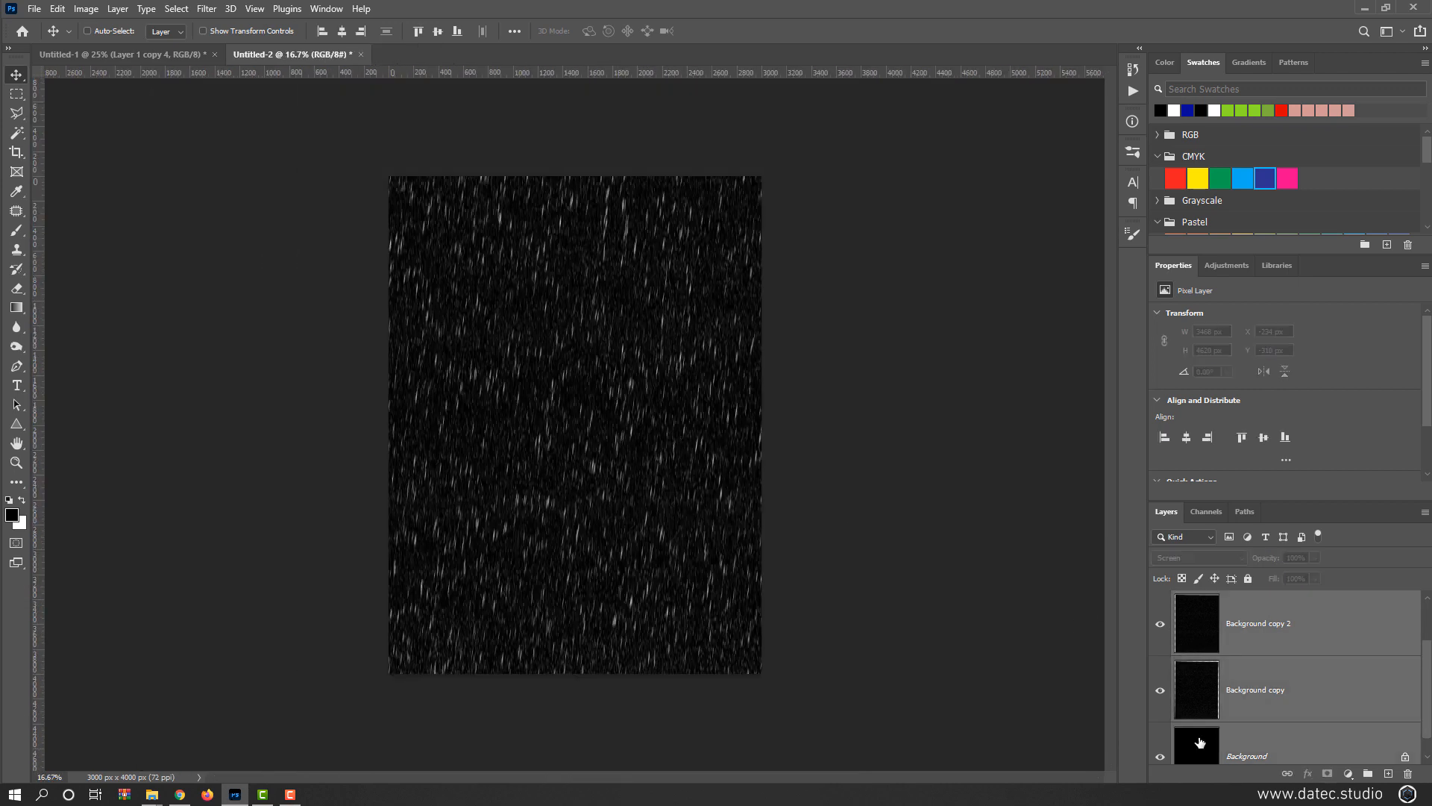
{"action": "left_click", "coordinate": [1213, 701]}
{"action": "scroll", "coordinate": [1208, 686], "scroll_direction": "up", "scroll_amount": 1}
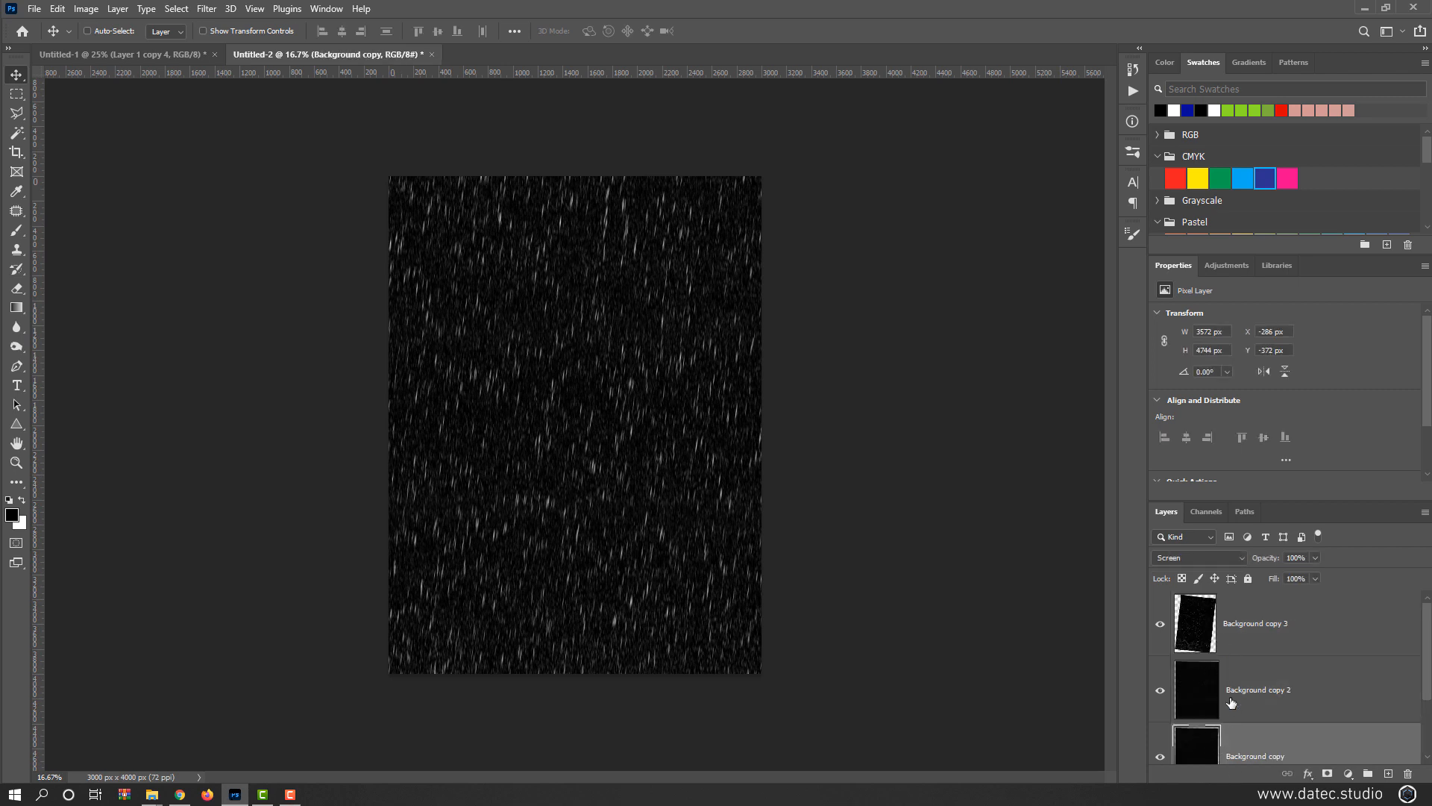
{"action": "left_click", "coordinate": [1290, 613], "text": "shift"}
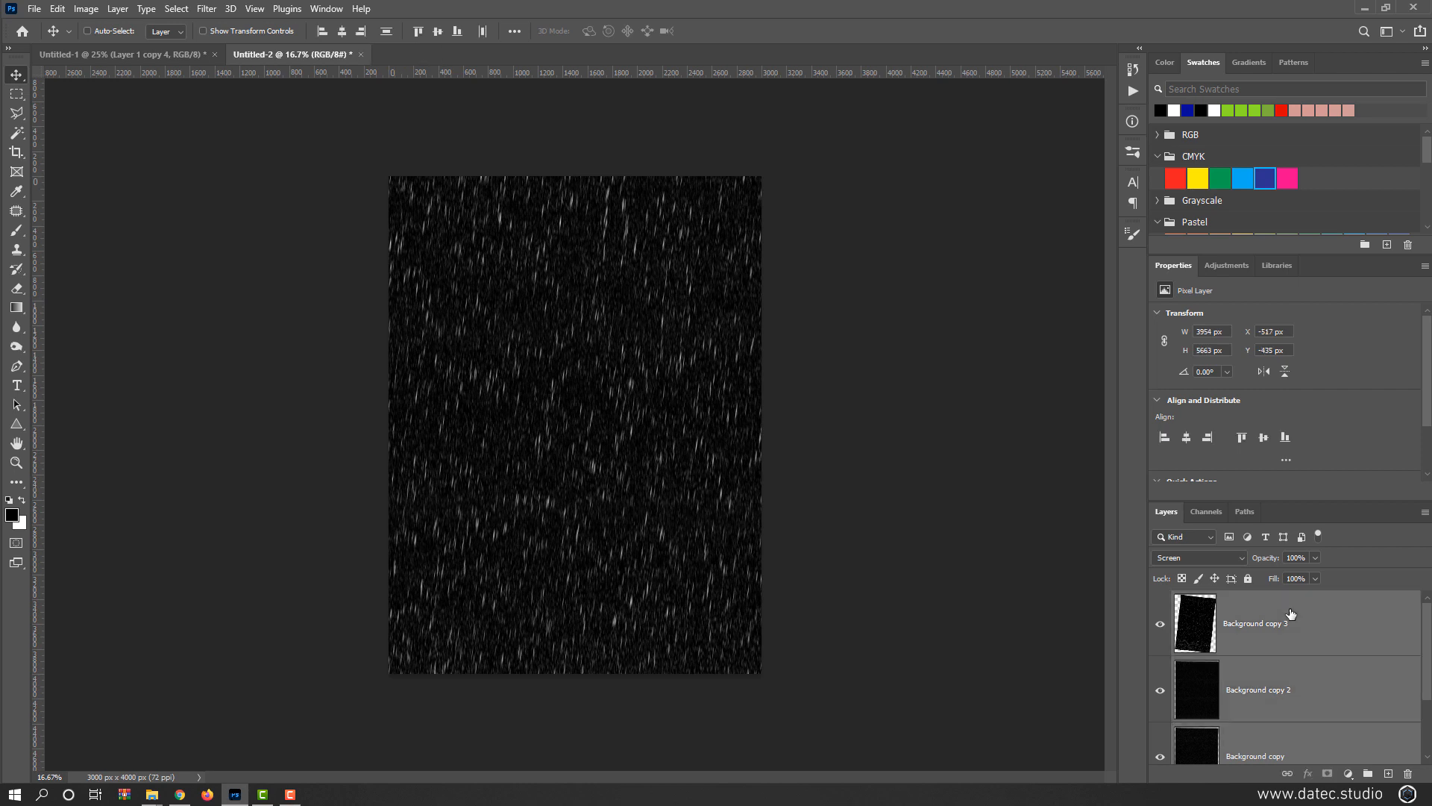
{"action": "key", "text": "ctrl+e"}
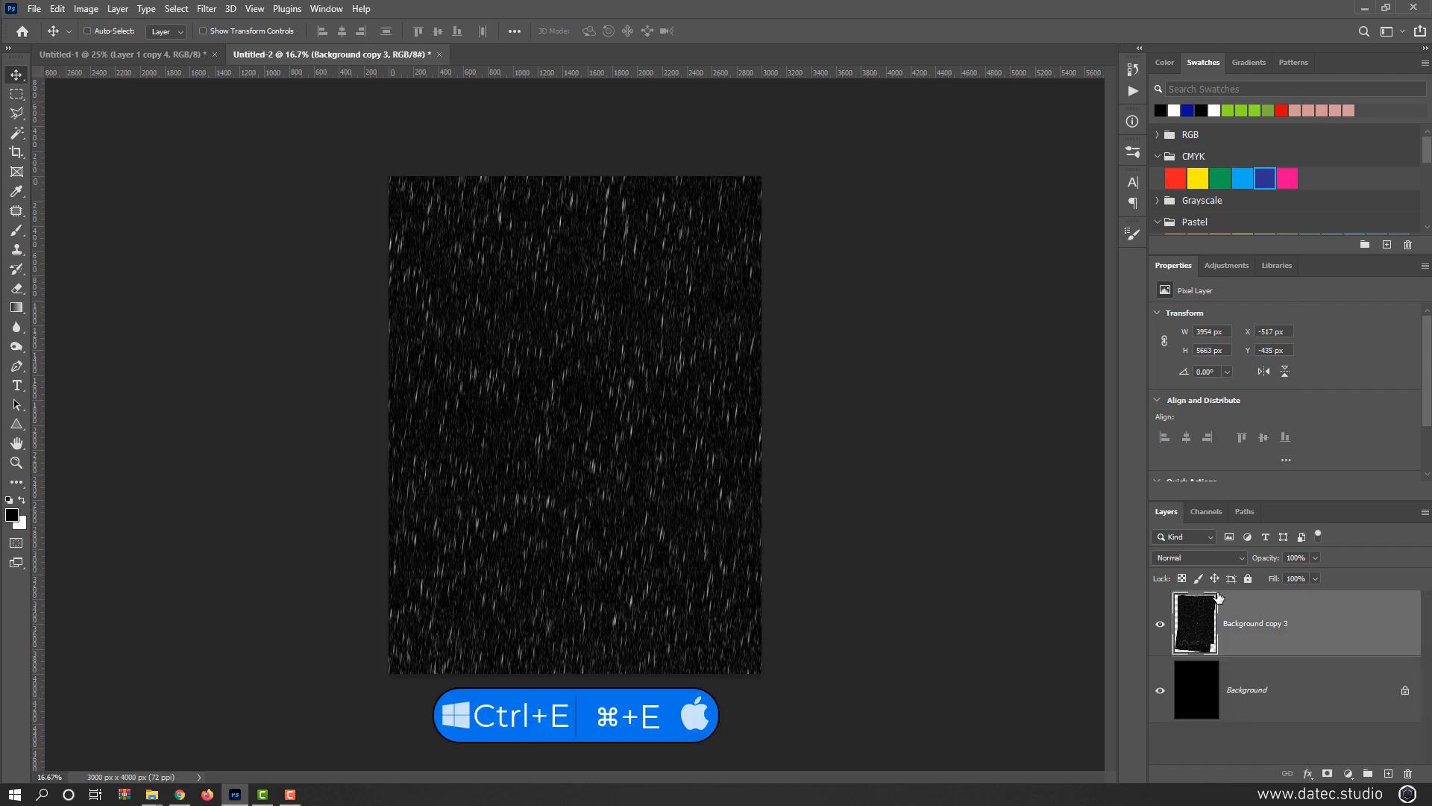
- Set the merged rain layer's blend mode to Screen
{"action": "scroll", "coordinate": [660, 420], "scroll_direction": "up", "scroll_amount": 2}
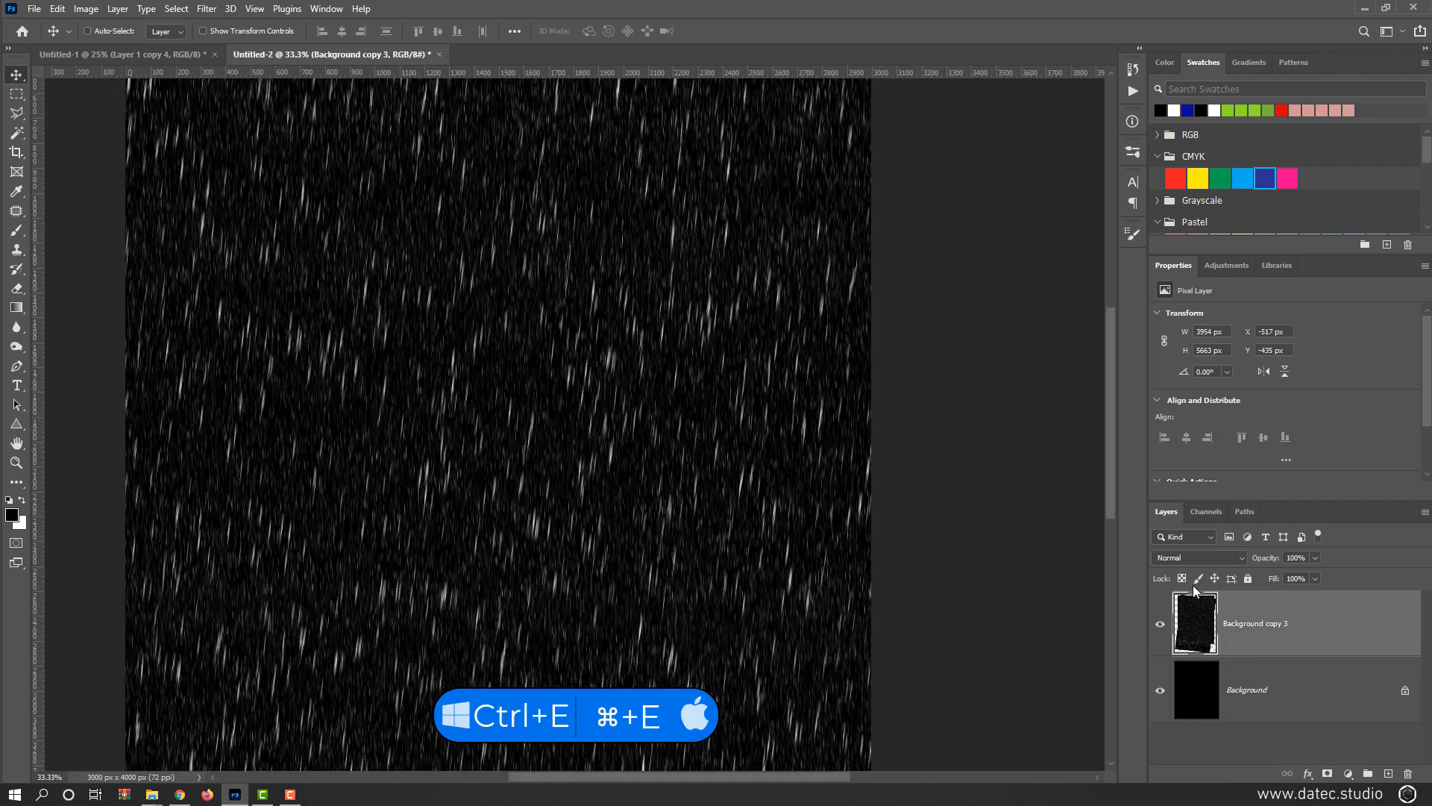
{"action": "left_click", "coordinate": [1198, 557]}
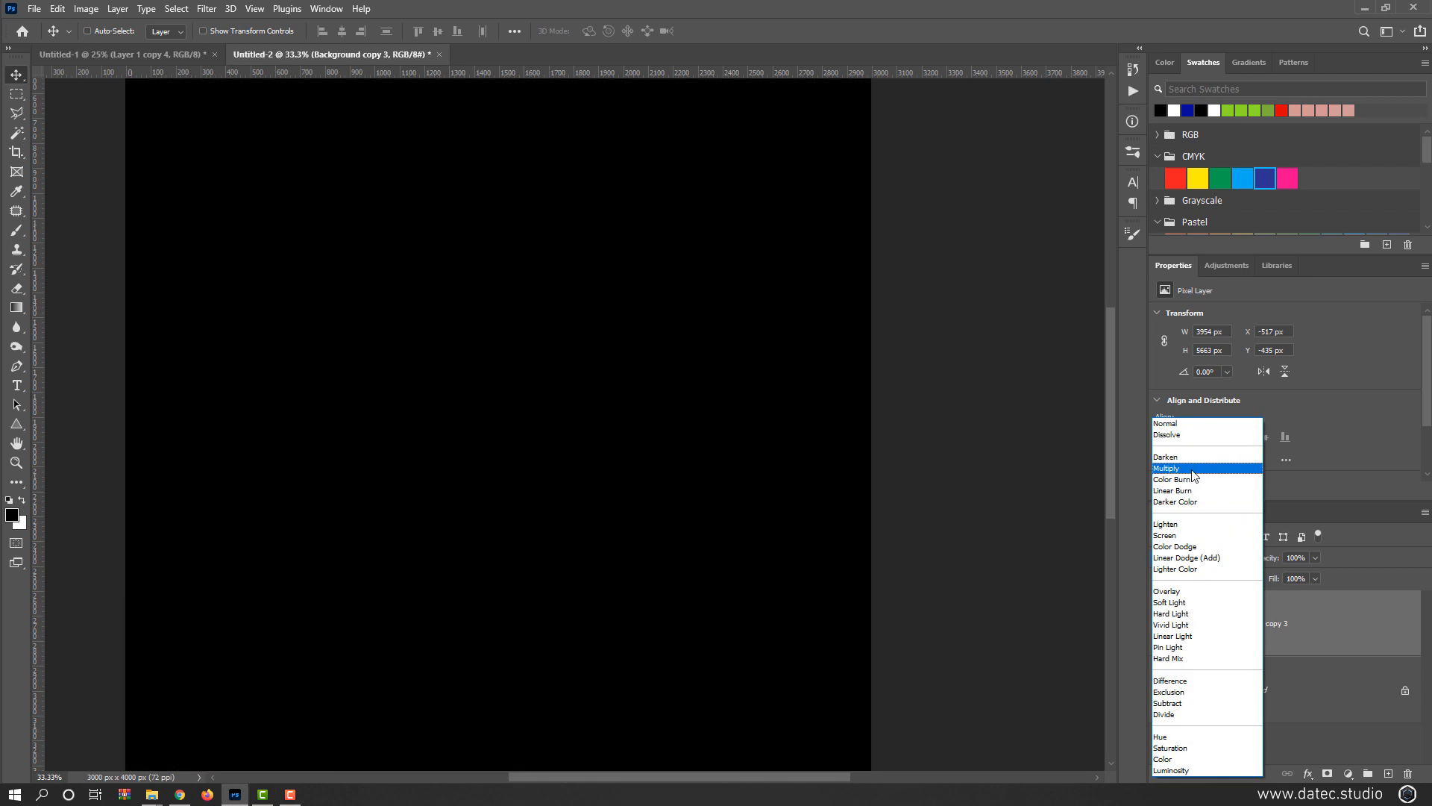
{"action": "left_click", "coordinate": [1189, 536]}
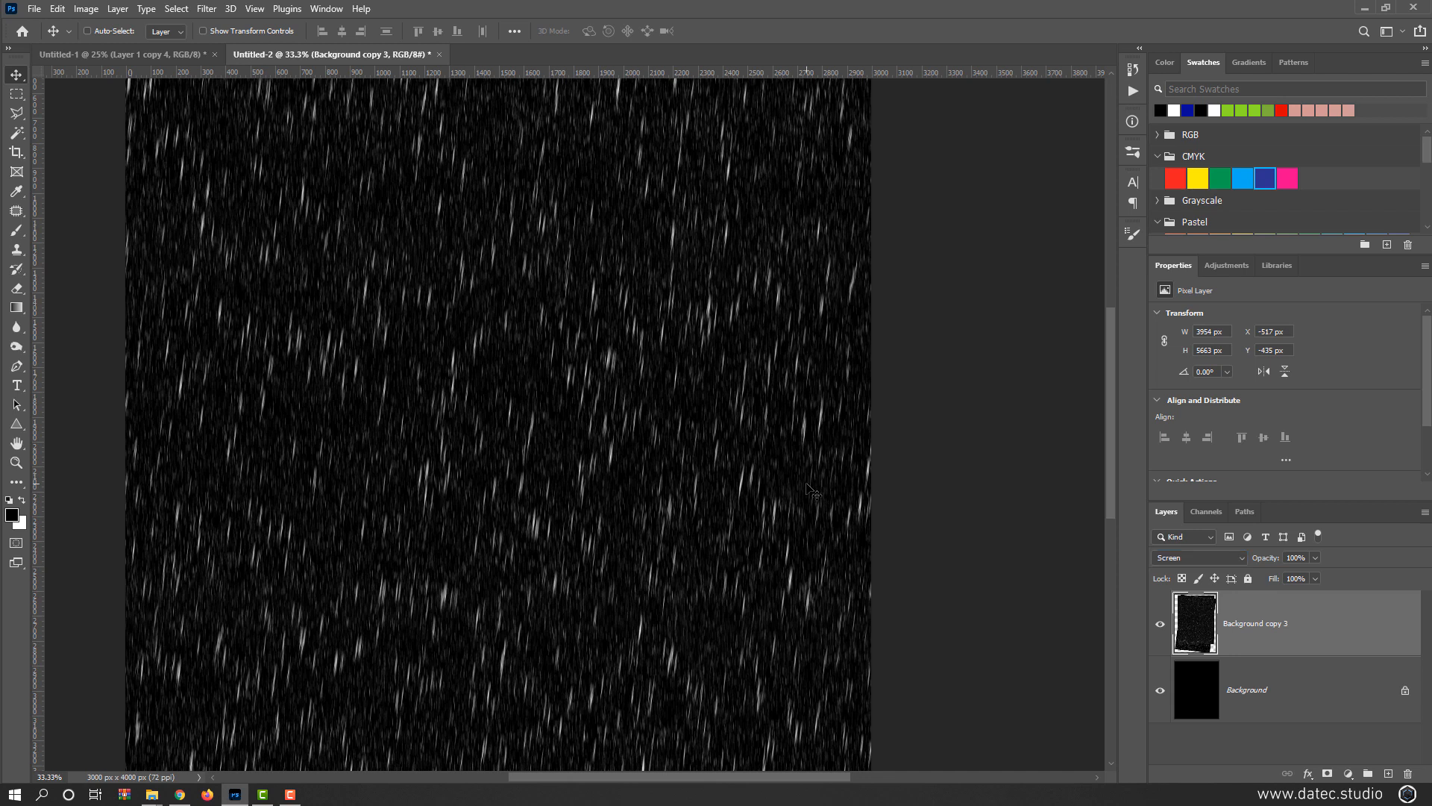
- Apply a Motion Blur with an angle of 71° and a distance of 15 pixels to the merged rain layer
{"action": "left_click", "coordinate": [207, 9]}
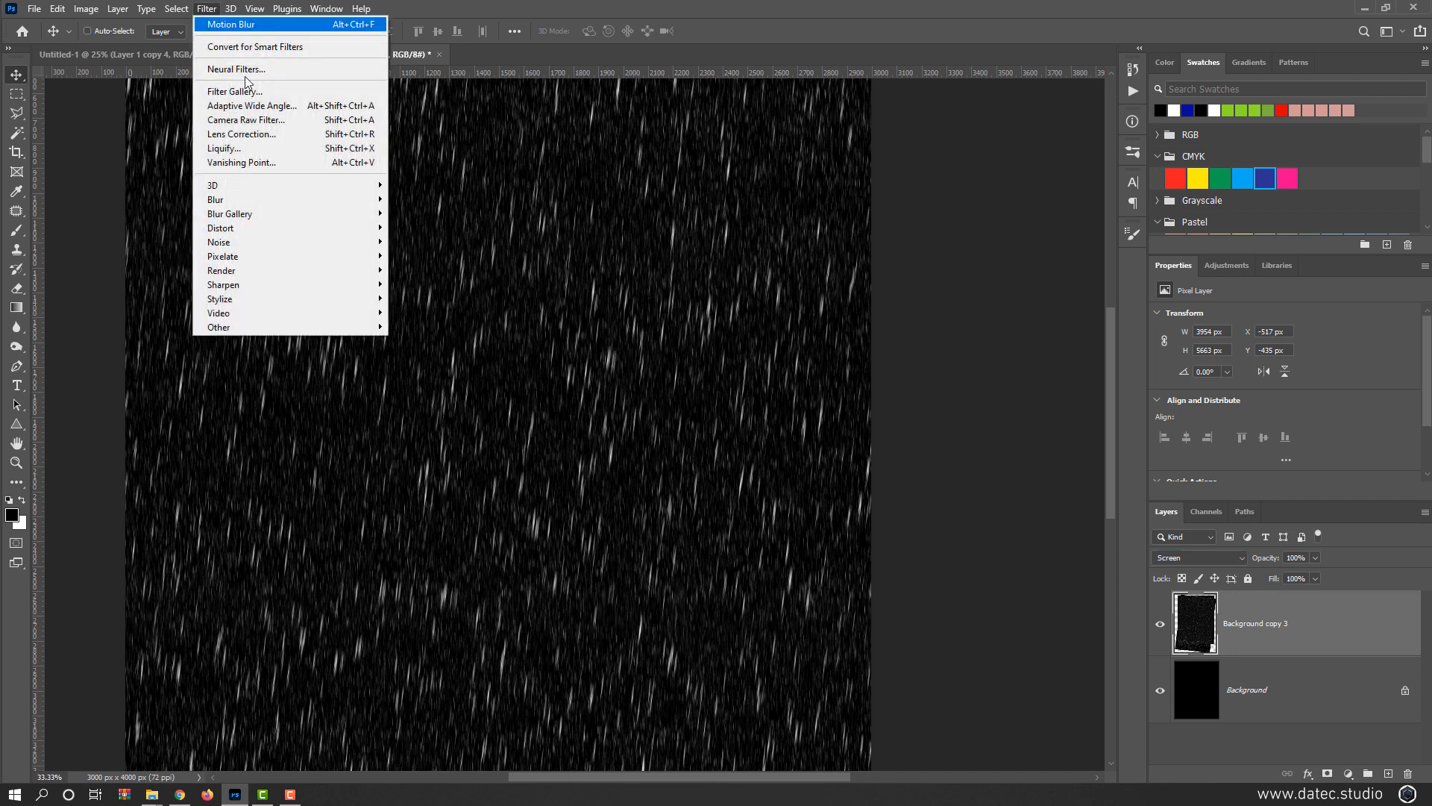
{"action": "mouse_move", "coordinate": [283, 199]}
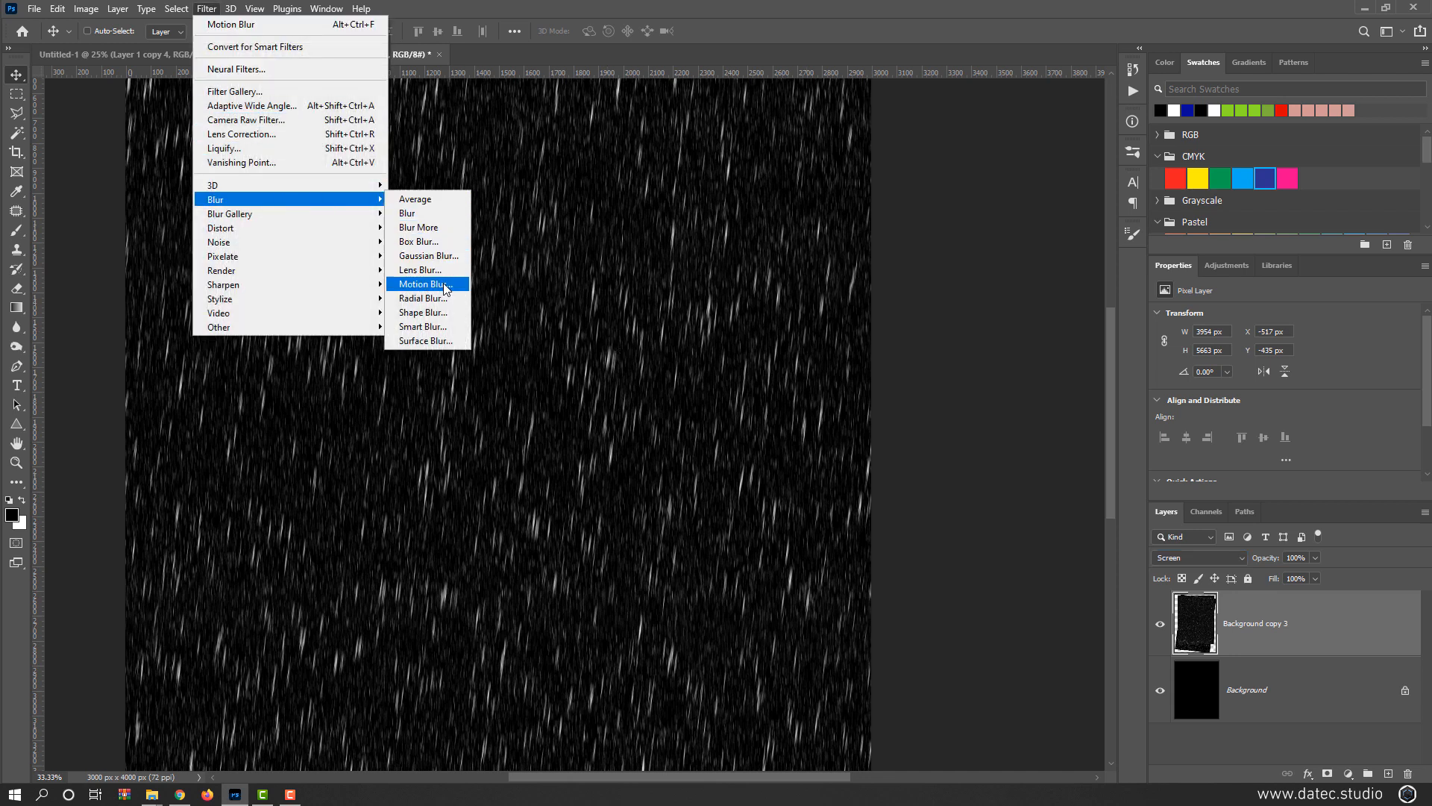
{"action": "left_click", "coordinate": [422, 284]}
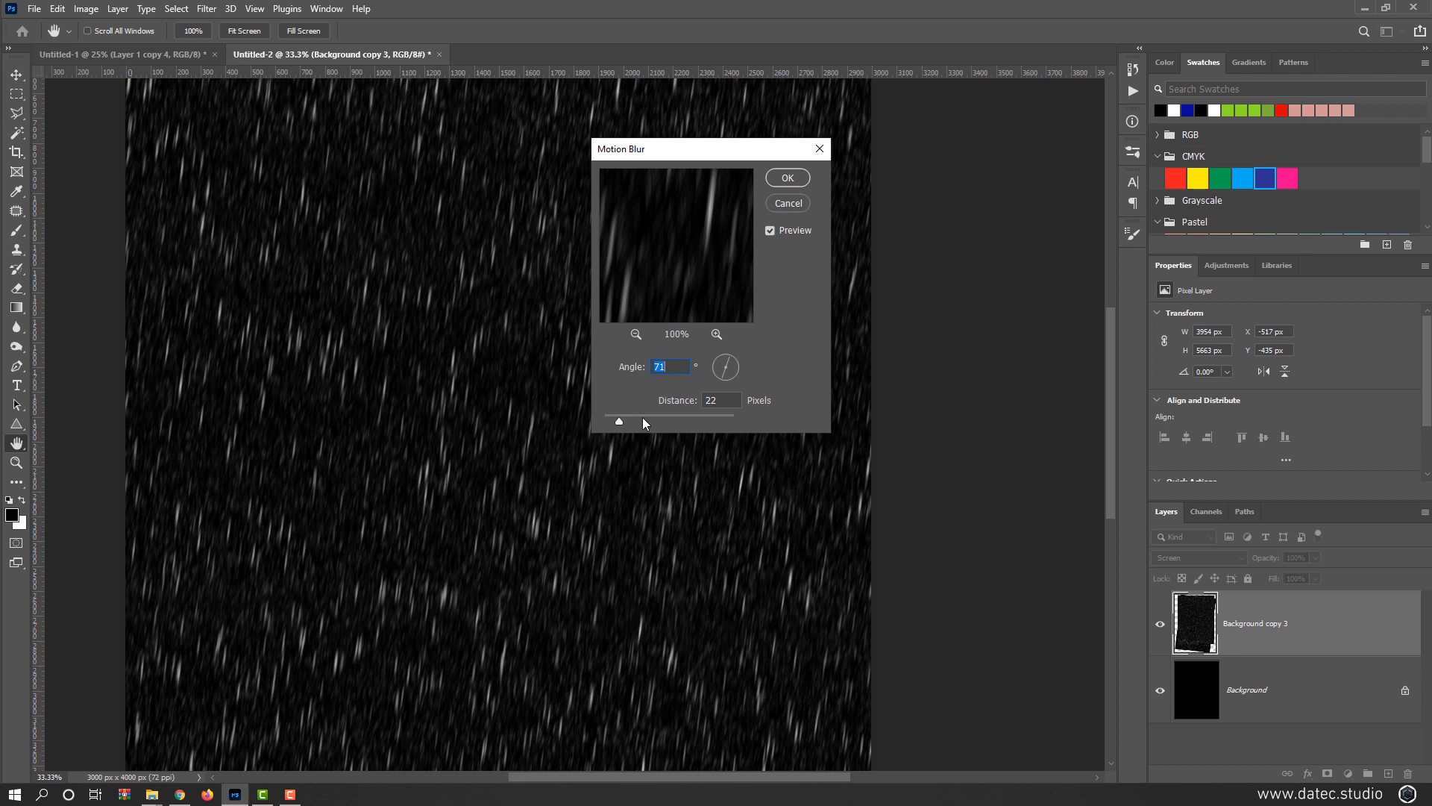
{"action": "left_click_drag", "start_coordinate": [617, 424], "coordinate": [615, 423]}
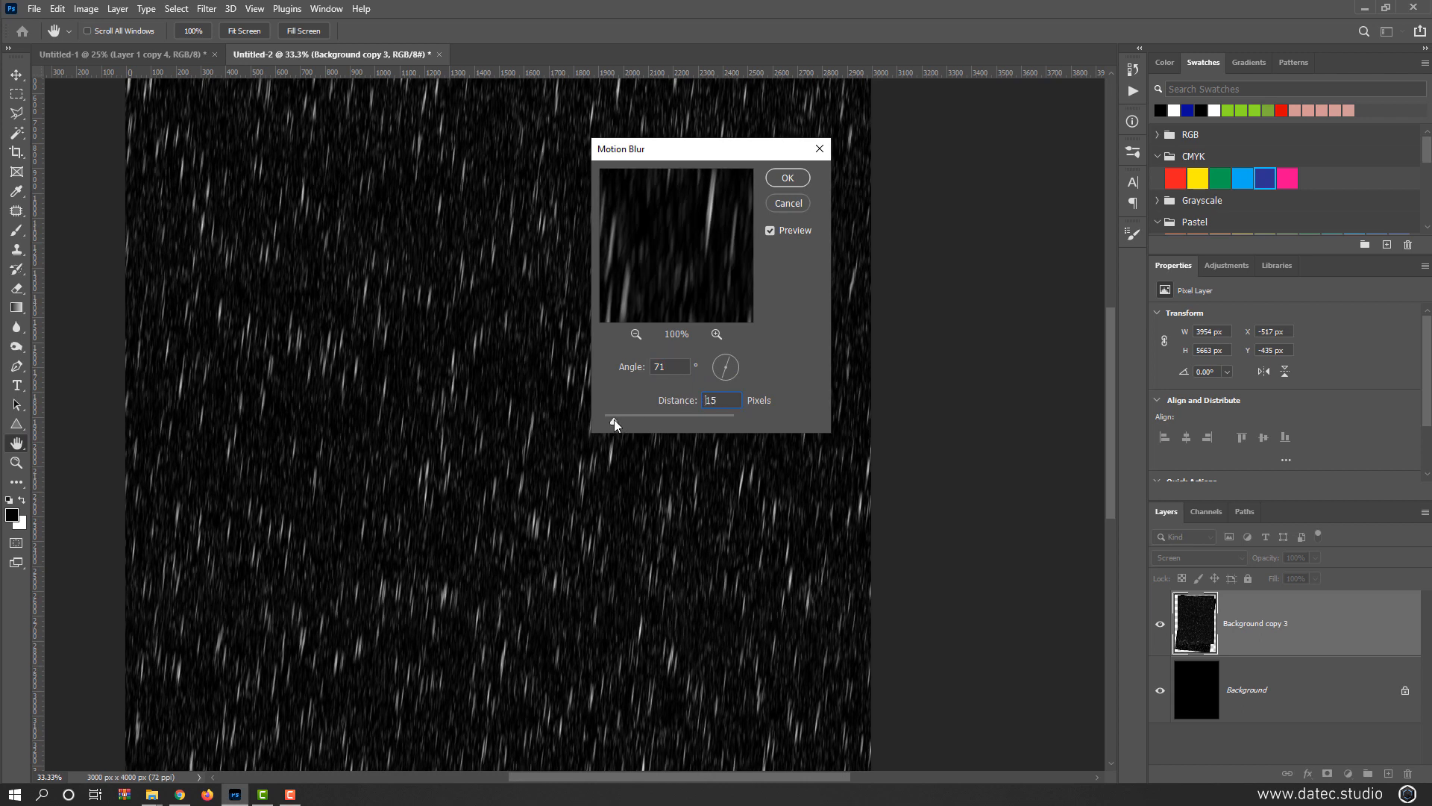
{"action": "left_click", "coordinate": [772, 236]}
{"action": "left_click", "coordinate": [793, 184]}
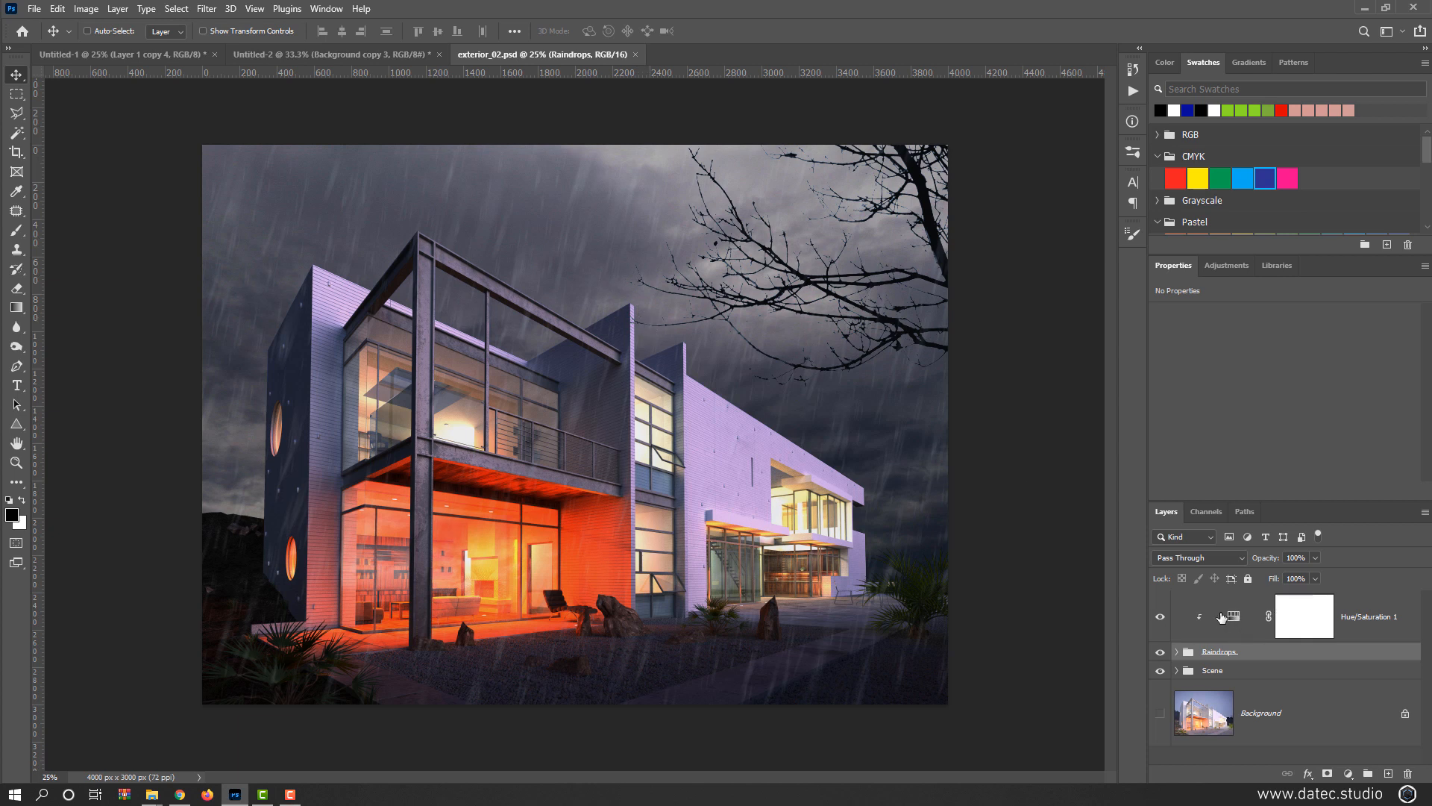
- Delete the Raindrops group and the Hue/Saturation 1 adjustment layer from exterior_02.psd
{"action": "left_click_drag", "start_coordinate": [1231, 660], "coordinate": [1406, 773]}
{"action": "left_click_drag", "start_coordinate": [1206, 618], "coordinate": [1408, 774]}
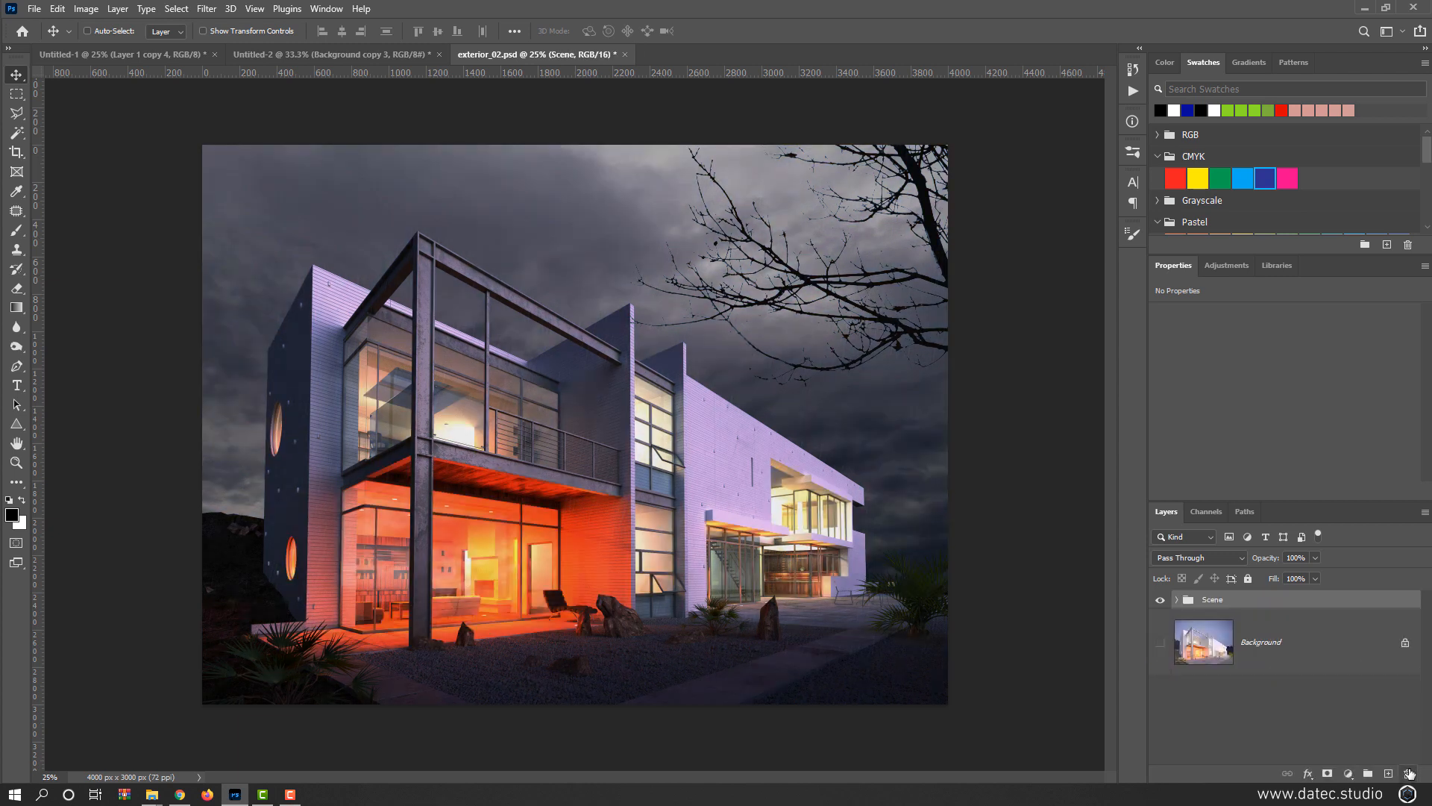
- Copy the merged rain layer from Untitled-2 into exterior_02.psd and place it over the house
{"action": "left_click", "coordinate": [358, 55]}
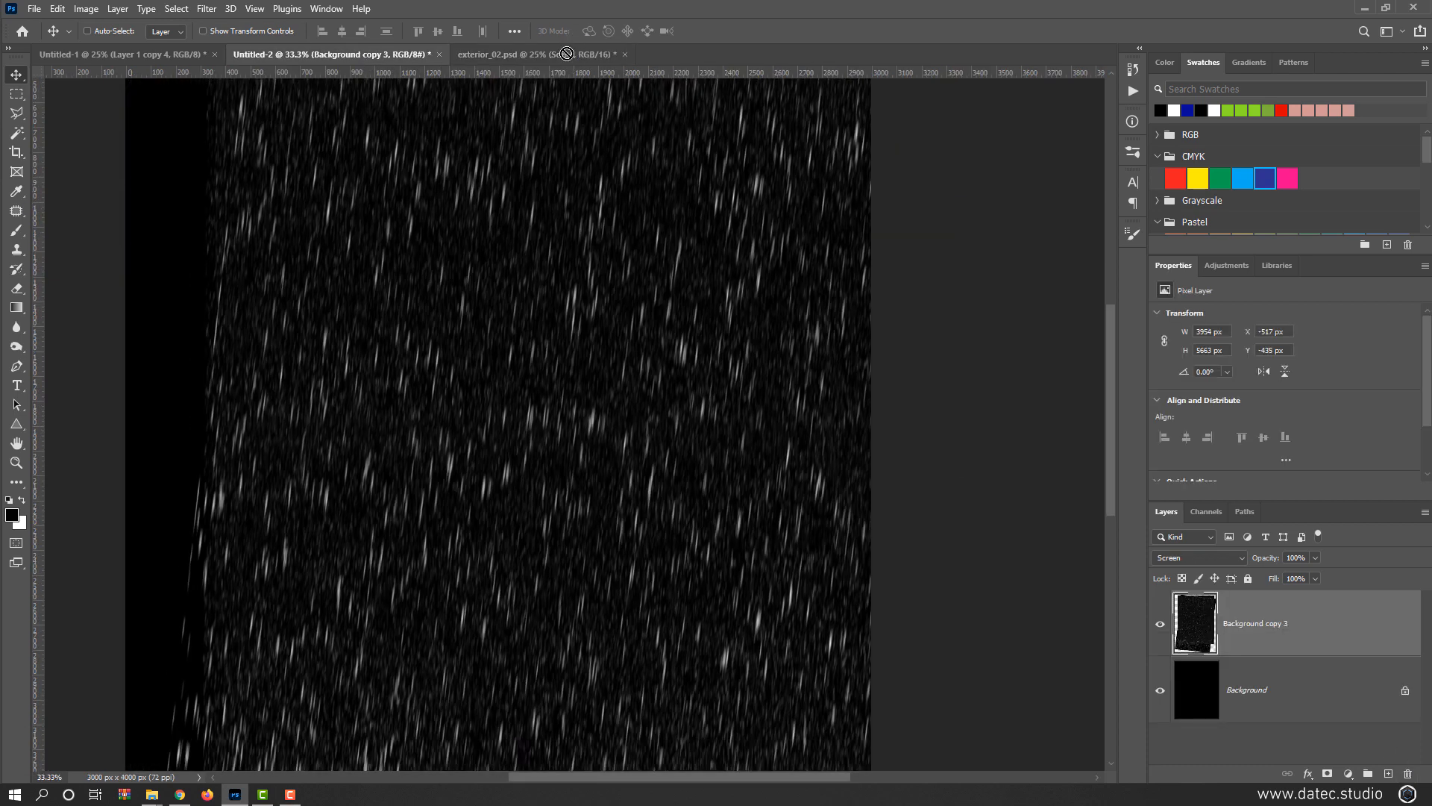
{"action": "left_click_drag", "start_coordinate": [567, 54], "coordinate": [701, 313]}
{"action": "left_click", "coordinate": [701, 308]}
{"action": "left_click_drag", "start_coordinate": [638, 369], "coordinate": [565, 407]}
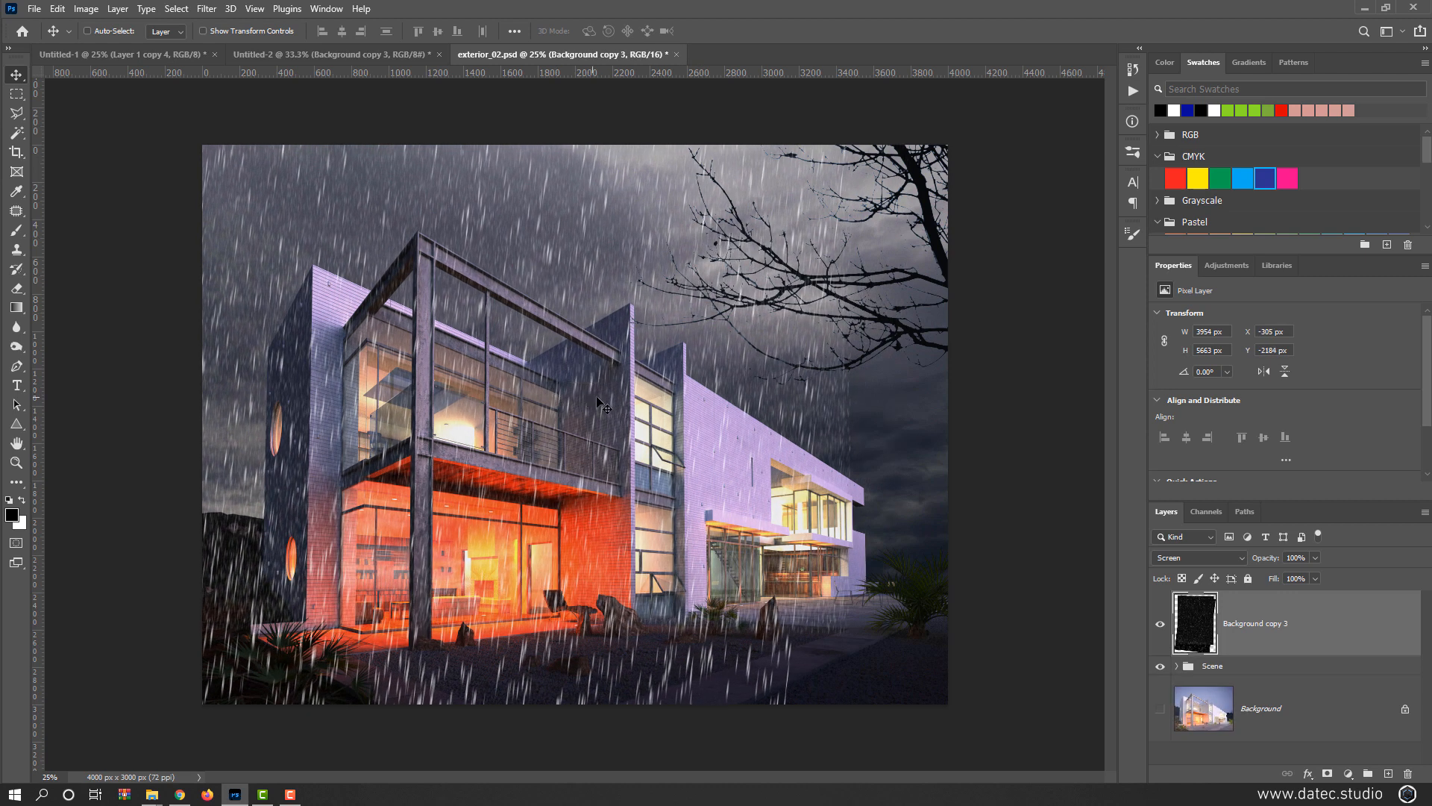
- Try the rain layer stretched to about 5381 × 5663 px across the whole house image, and delete it from exterior_02.psd
{"action": "key", "text": "ctrl+t"}
{"action": "key", "text": "ctrl+minus"}
{"action": "left_click_drag", "start_coordinate": [781, 319], "coordinate": [958, 316]}
{"action": "left_click_drag", "start_coordinate": [716, 408], "coordinate": [689, 497]}
{"action": "key", "text": "Return"}
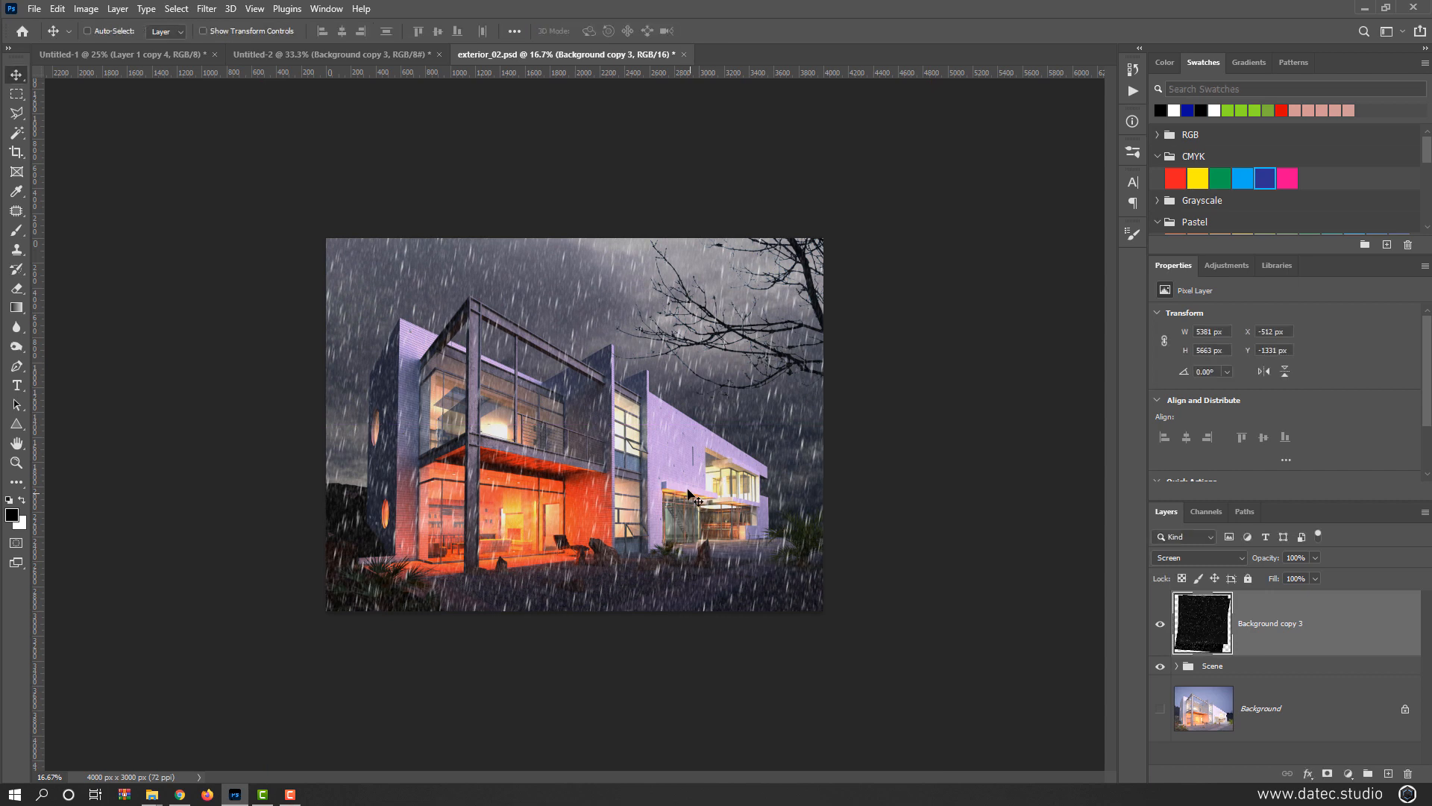
{"action": "key", "text": "Delete"}
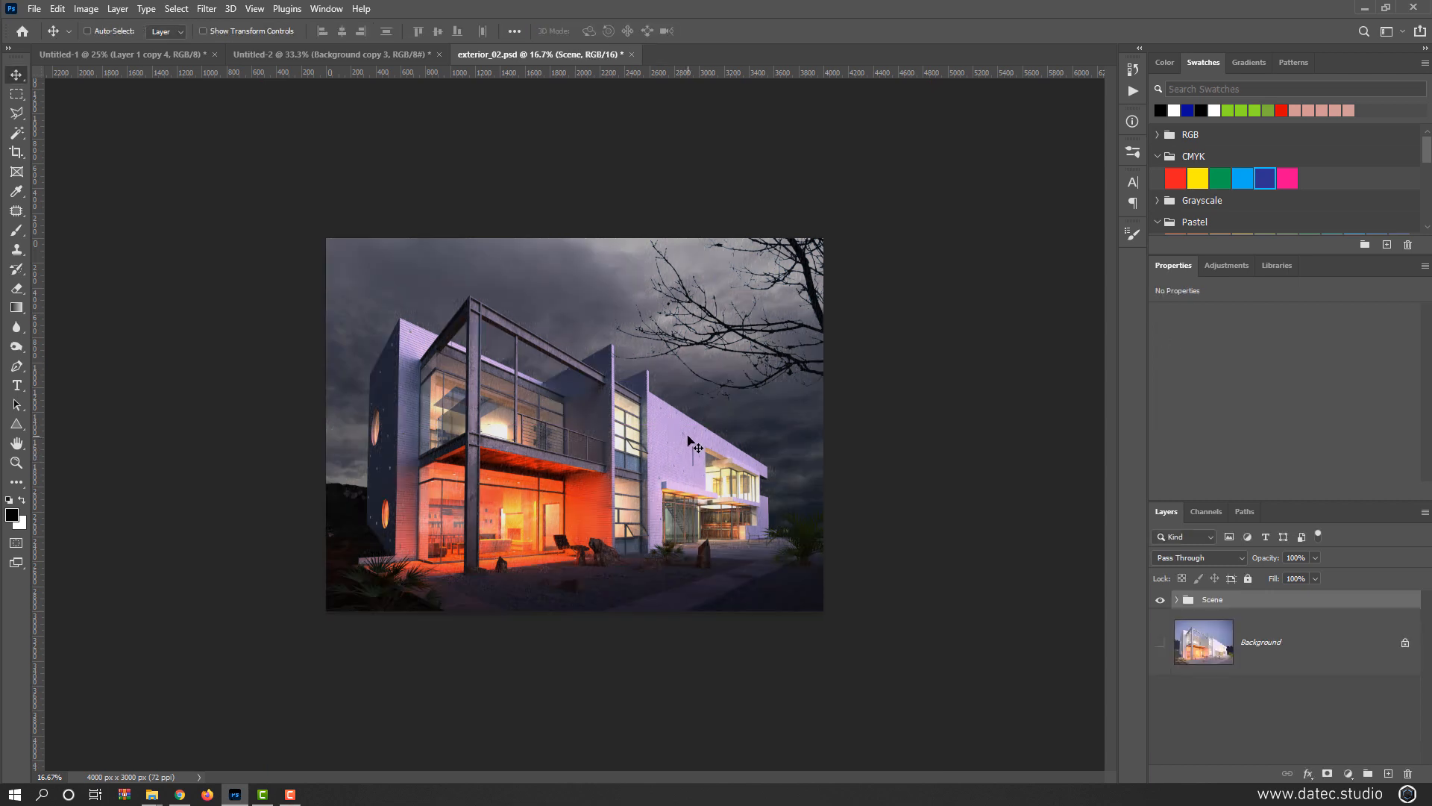
- Compare the rain textures in the Untitled-1 and Untitled-2 documents
{"action": "left_click", "coordinate": [192, 58]}
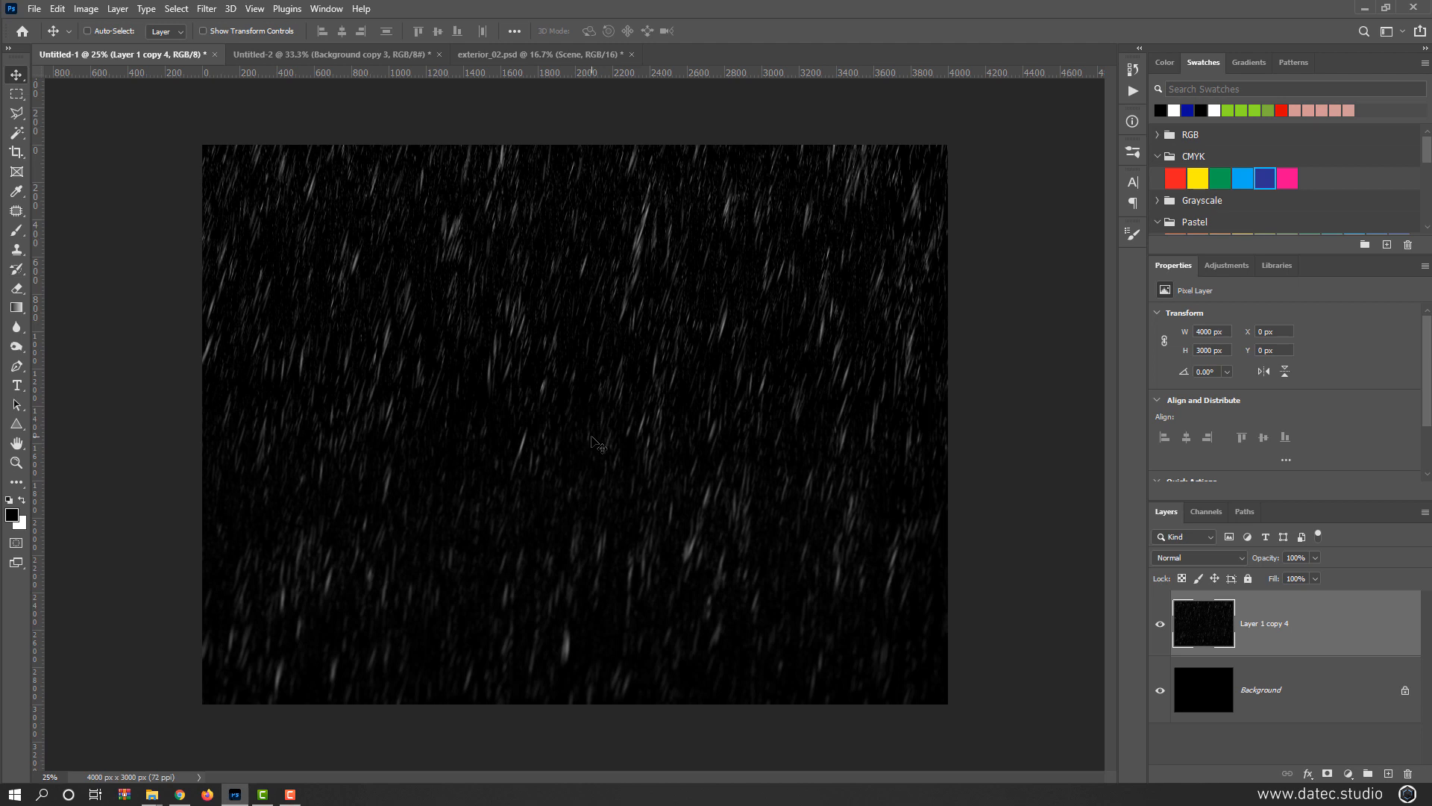
{"action": "left_click", "coordinate": [332, 55]}
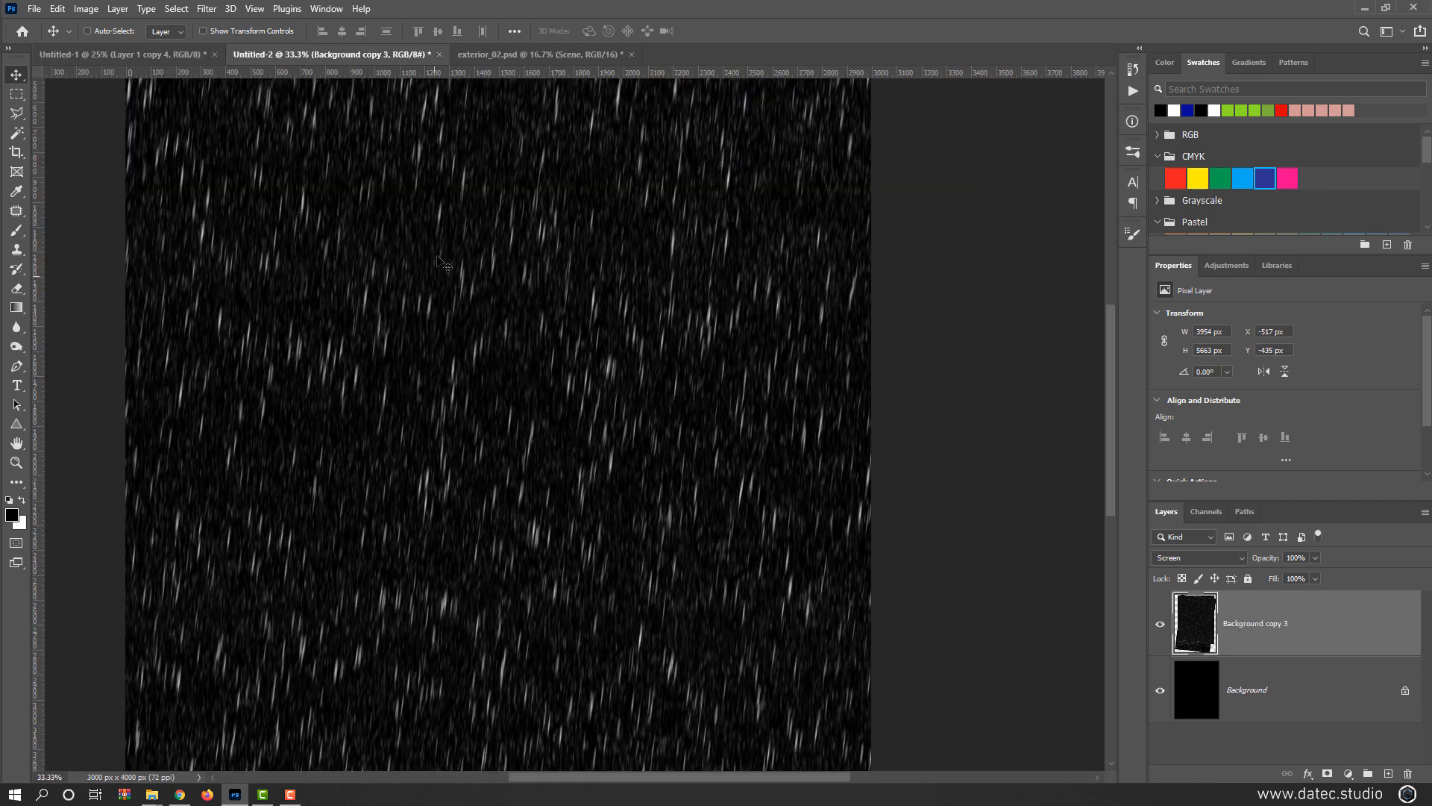
{"action": "left_click", "coordinate": [192, 54]}
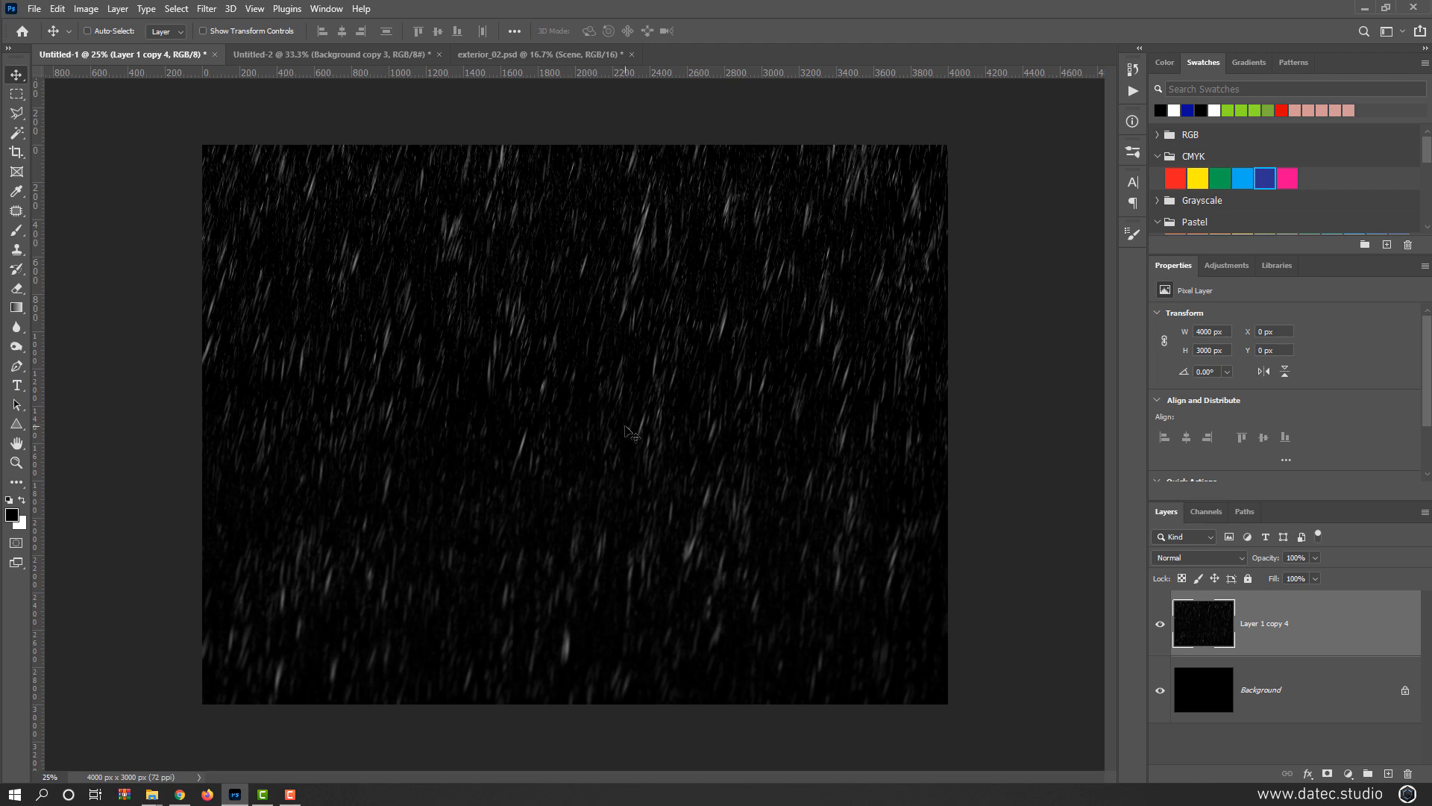
- Start a Tilt-Shift blur on the rain layer in Untitled-2 with 202 px blur, a narrower sharp band and longer fade zones
{"action": "left_click", "coordinate": [372, 63]}
{"action": "scroll", "coordinate": [508, 344], "scroll_direction": "down", "scroll_amount": 2}
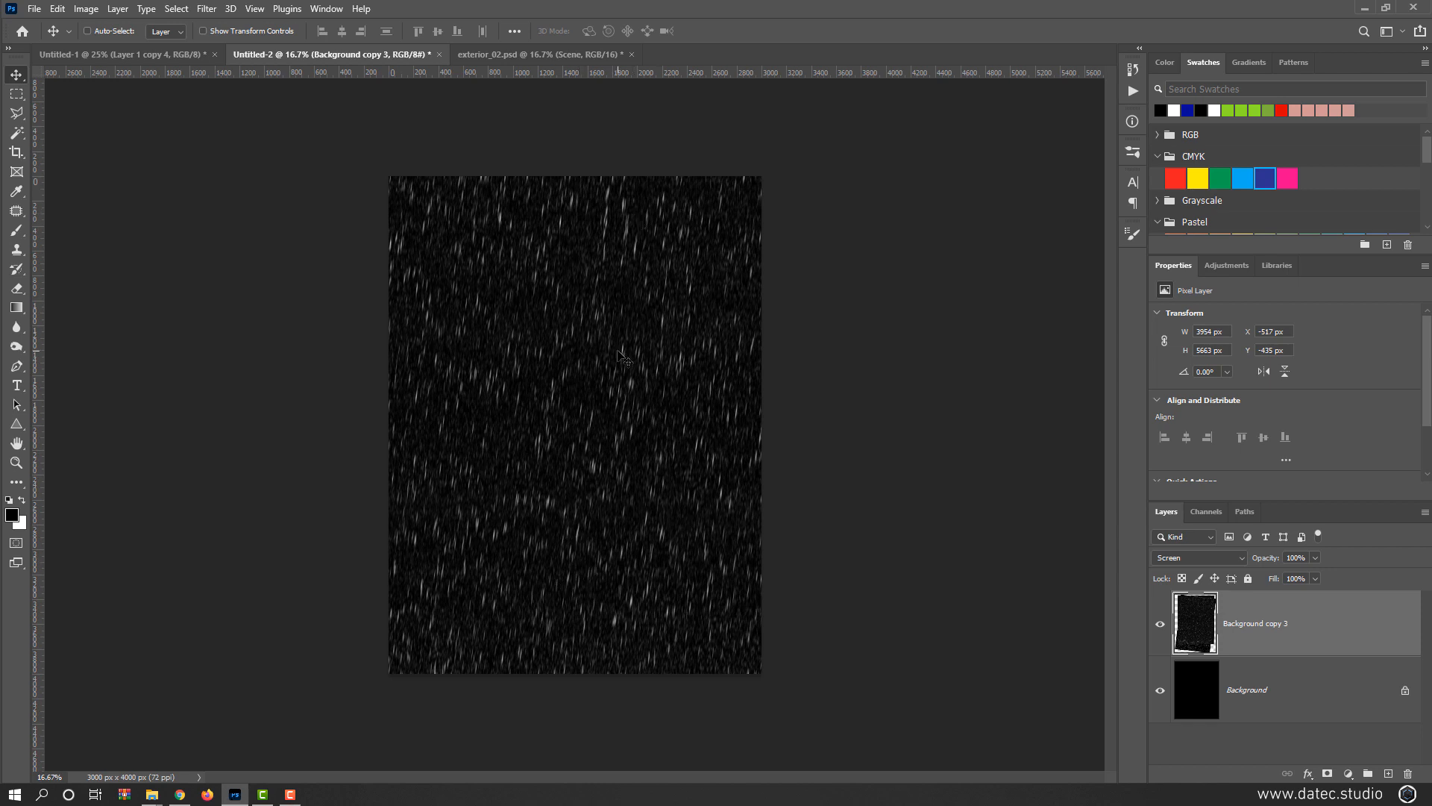
{"action": "left_click", "coordinate": [208, 9]}
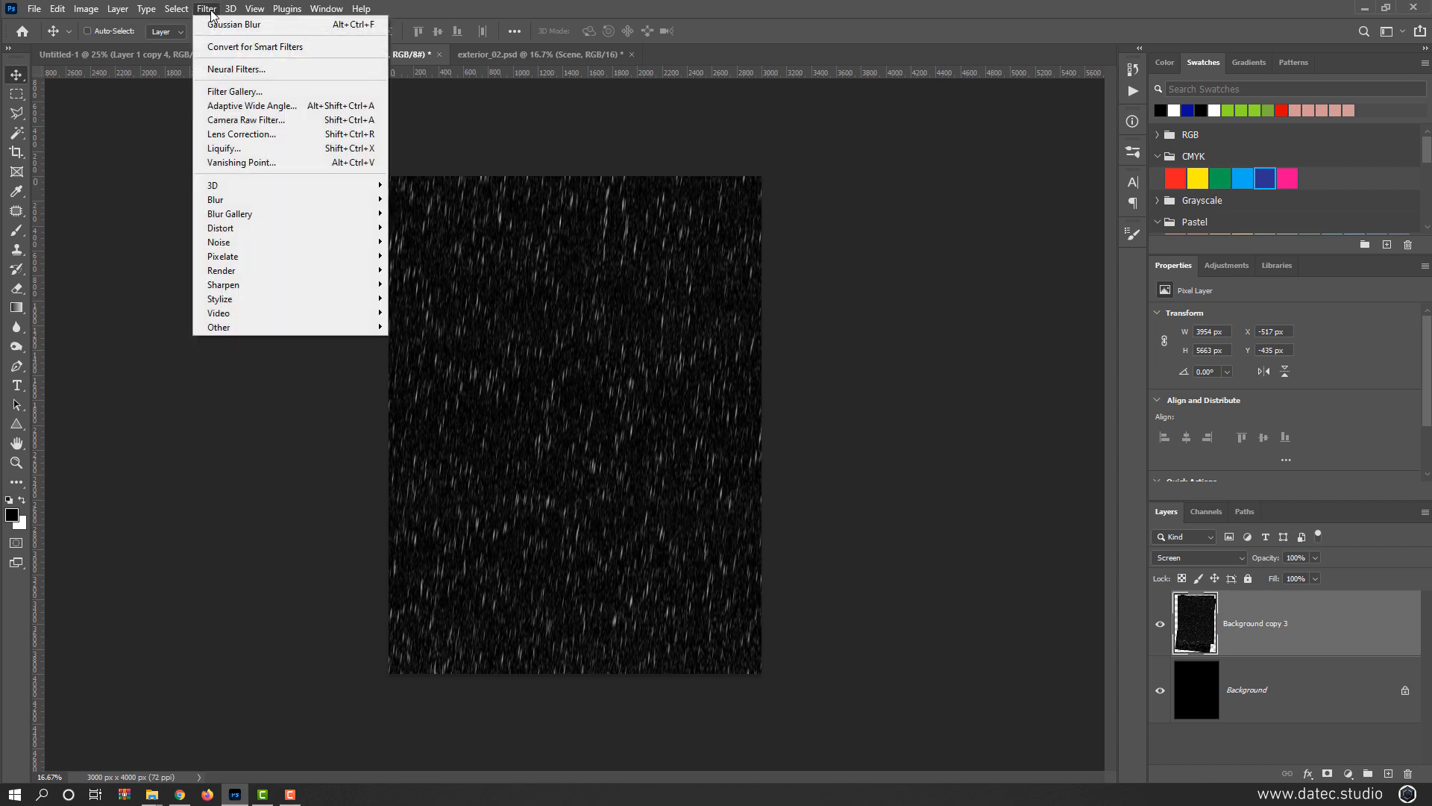
{"action": "mouse_move", "coordinate": [248, 215]}
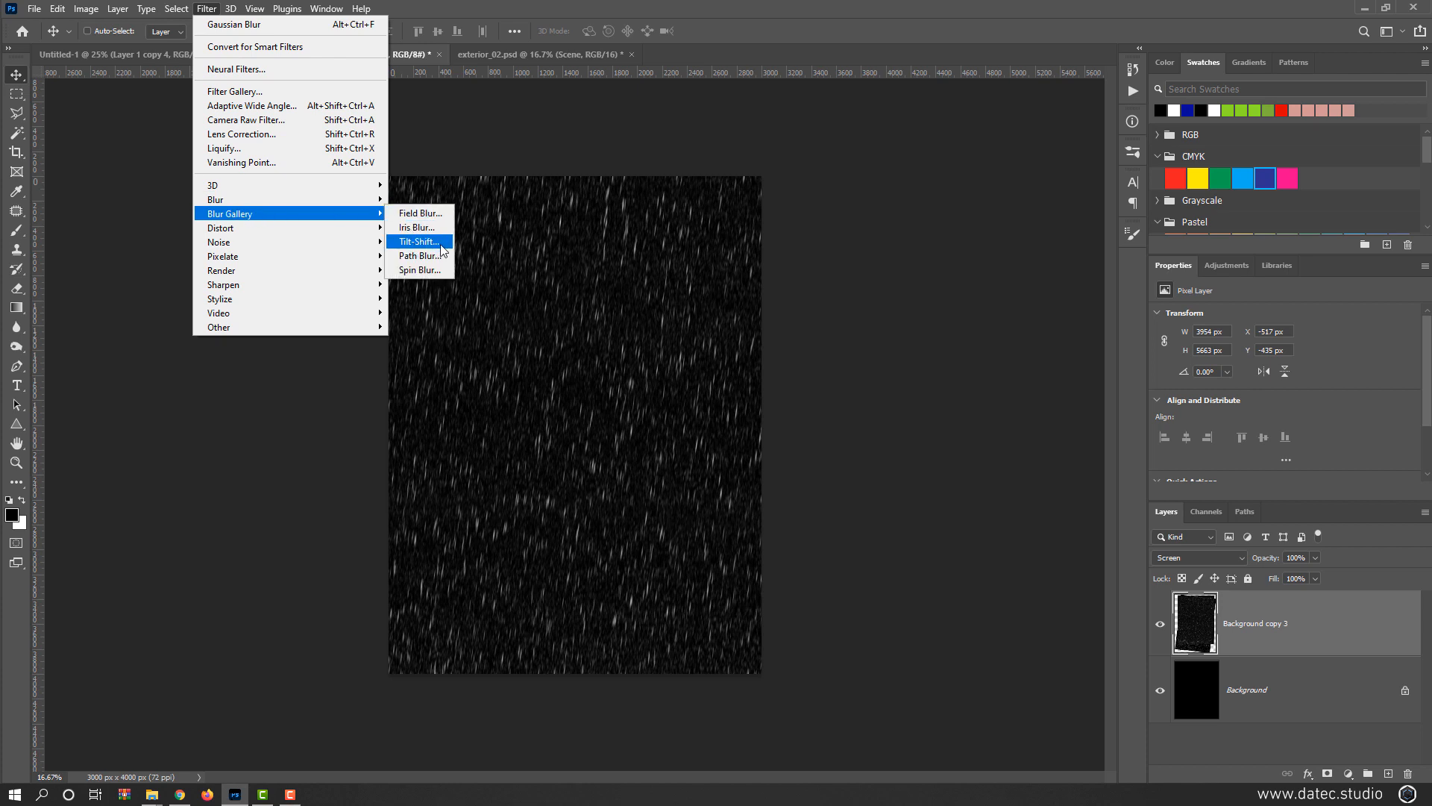
{"action": "left_click", "coordinate": [419, 242]}
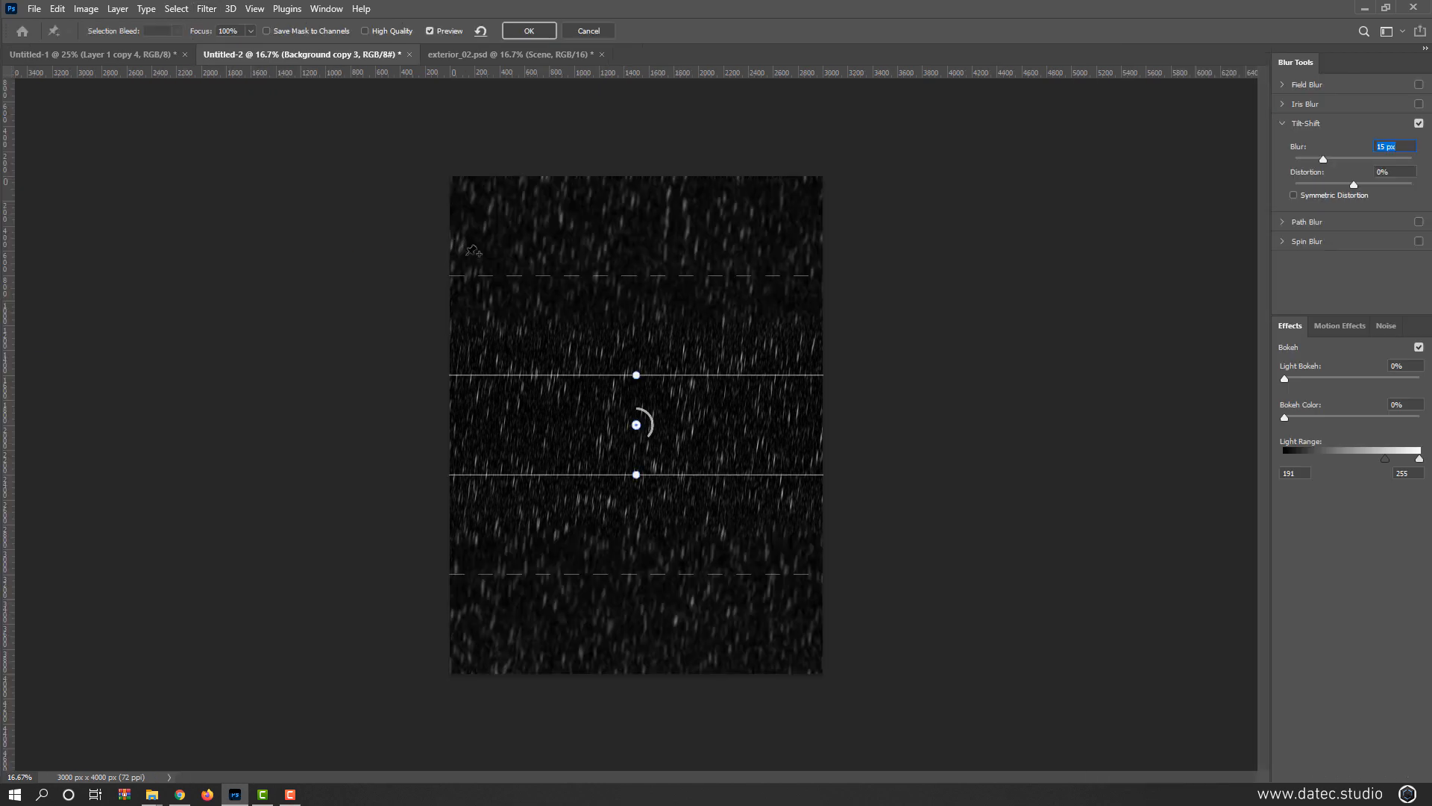
{"action": "mouse_move", "coordinate": [680, 424]}
{"action": "left_mouse_down"}
{"action": "mouse_move", "coordinate": [687, 390]}
{"action": "mouse_move", "coordinate": [668, 382]}
{"action": "mouse_move", "coordinate": [684, 403]}
{"action": "left_mouse_up"}
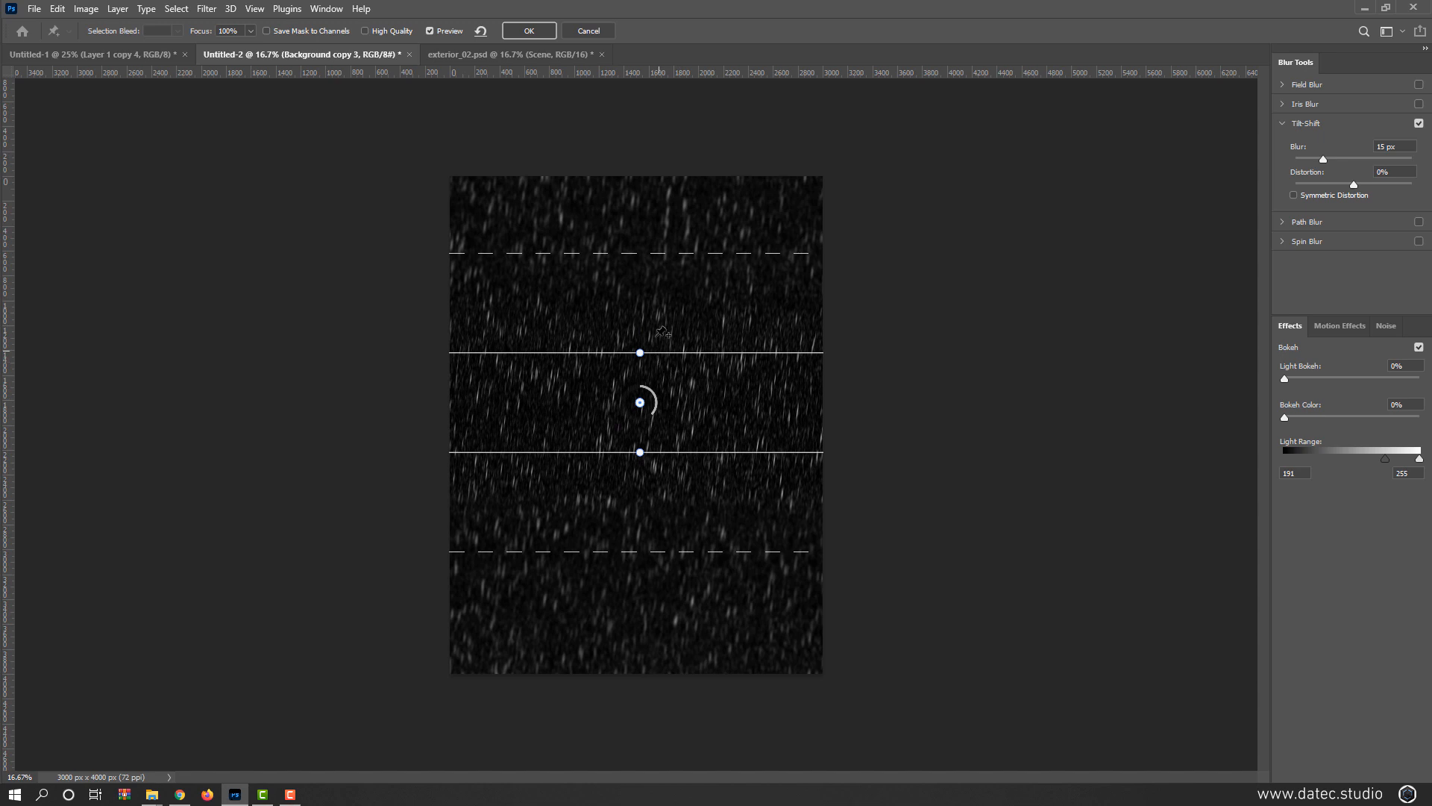
{"action": "left_click_drag", "start_coordinate": [657, 253], "coordinate": [648, 223]}
{"action": "mouse_move", "coordinate": [642, 341]}
{"action": "left_mouse_down"}
{"action": "mouse_move", "coordinate": [642, 279]}
{"action": "mouse_move", "coordinate": [641, 335]}
{"action": "left_mouse_up"}
{"action": "left_click_drag", "start_coordinate": [653, 416], "coordinate": [627, 398]}
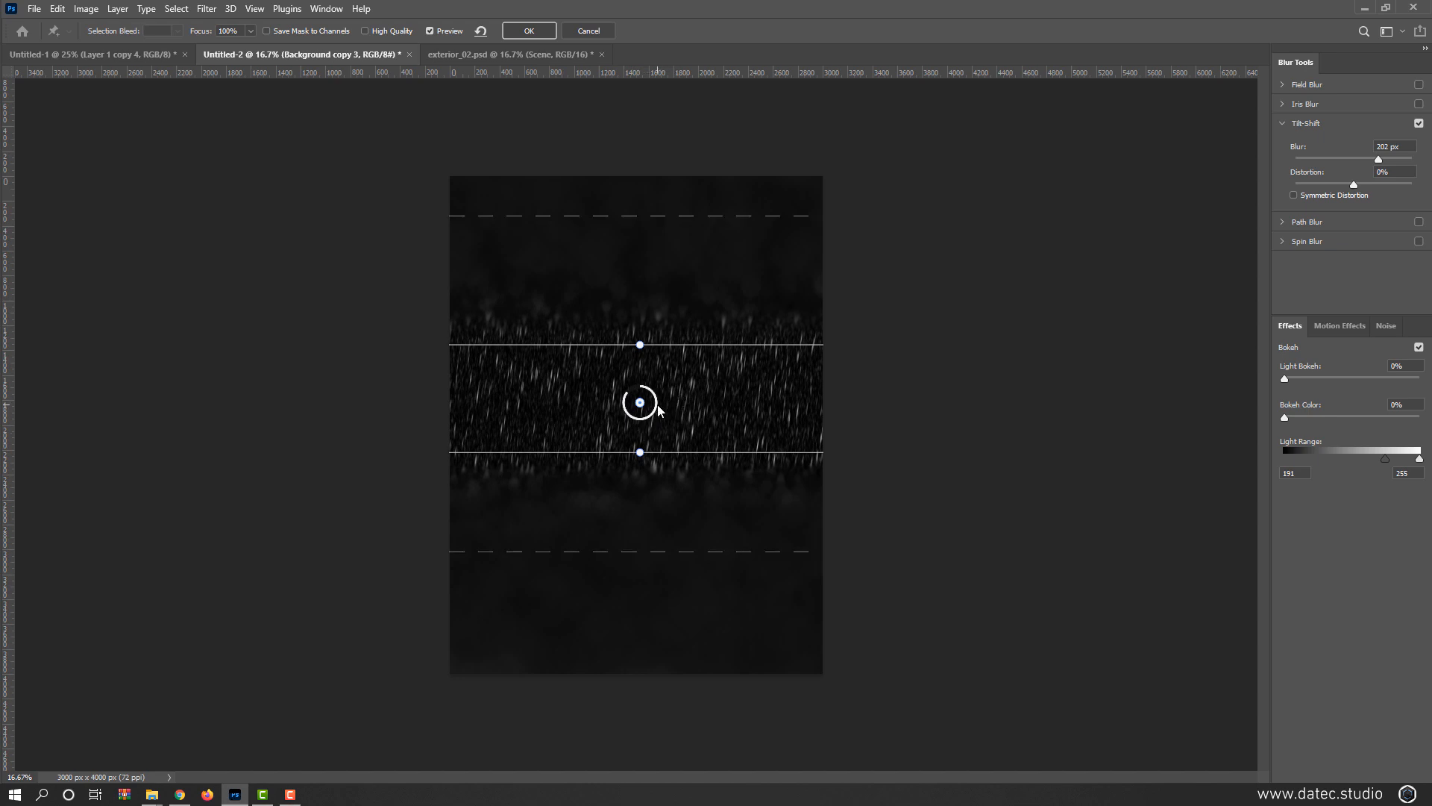
{"action": "left_click_drag", "start_coordinate": [655, 451], "coordinate": [658, 422]}
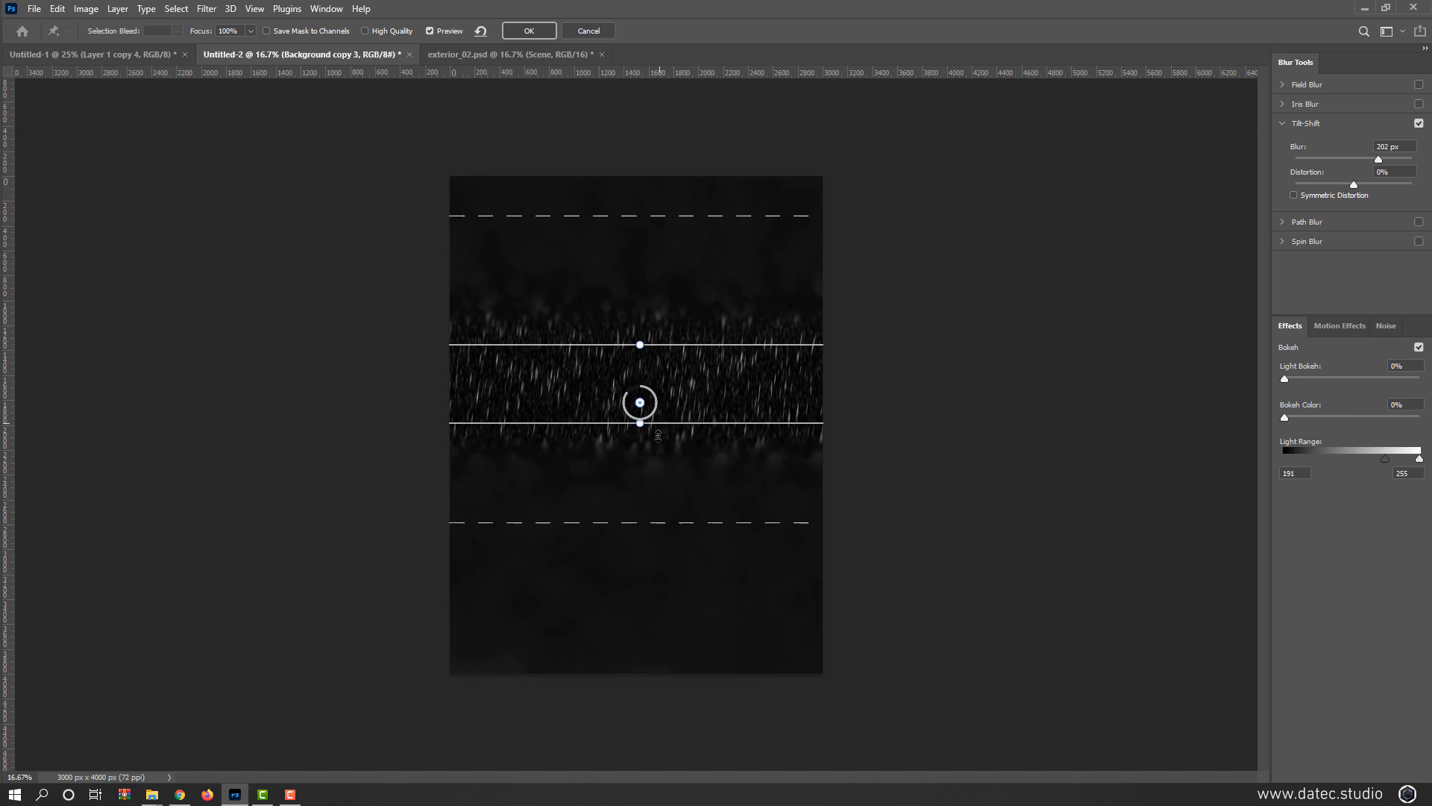
{"action": "left_click_drag", "start_coordinate": [653, 527], "coordinate": [656, 658]}
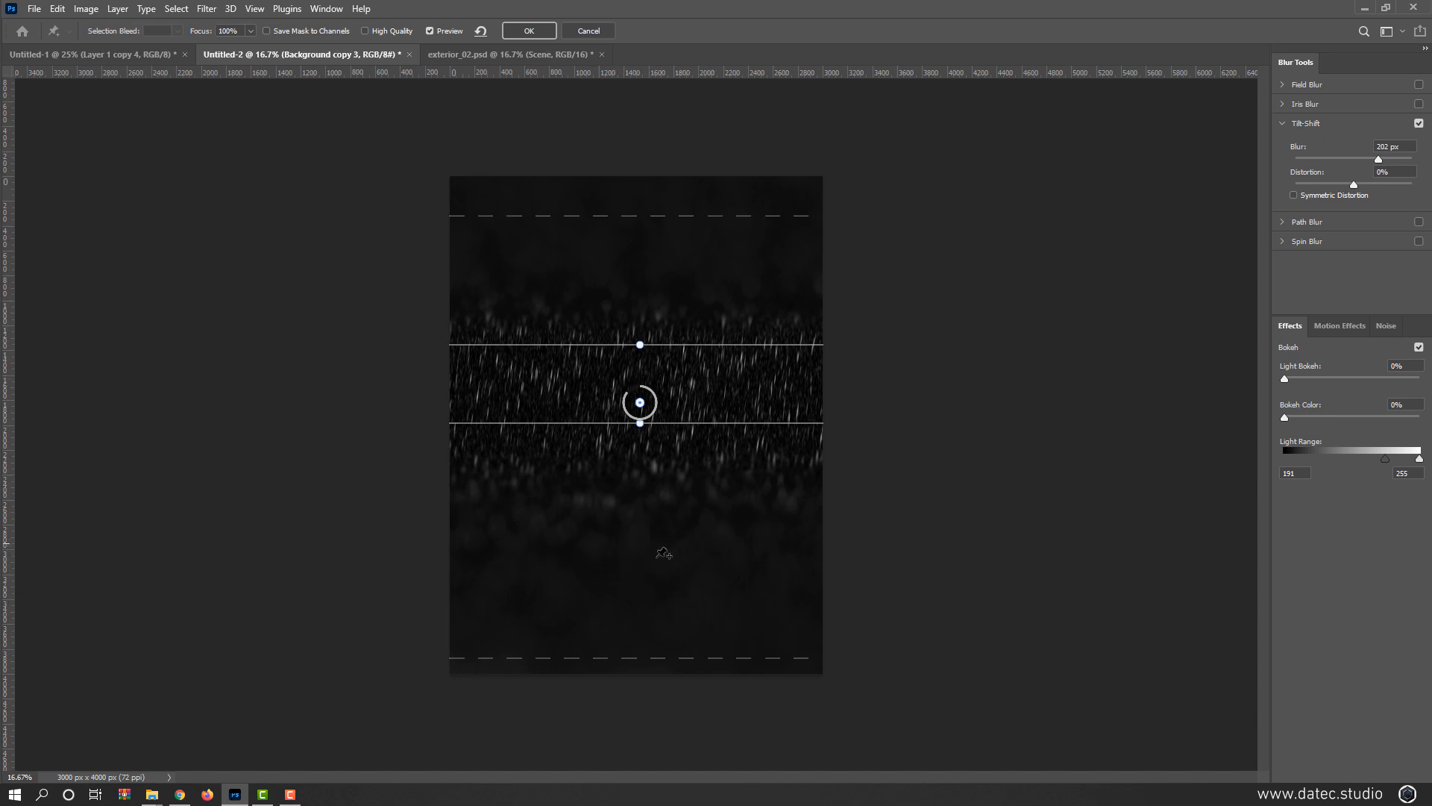
- Move the Tilt-Shift focus just above the rain texture's upper edge and extend the lower fade limit past its bottom edge
{"action": "left_click_drag", "start_coordinate": [693, 385], "coordinate": [697, 222]}
{"action": "left_click_drag", "start_coordinate": [666, 503], "coordinate": [658, 670]}
{"action": "left_click_drag", "start_coordinate": [689, 250], "coordinate": [715, 152]}
{"action": "left_click_drag", "start_coordinate": [654, 603], "coordinate": [640, 681]}
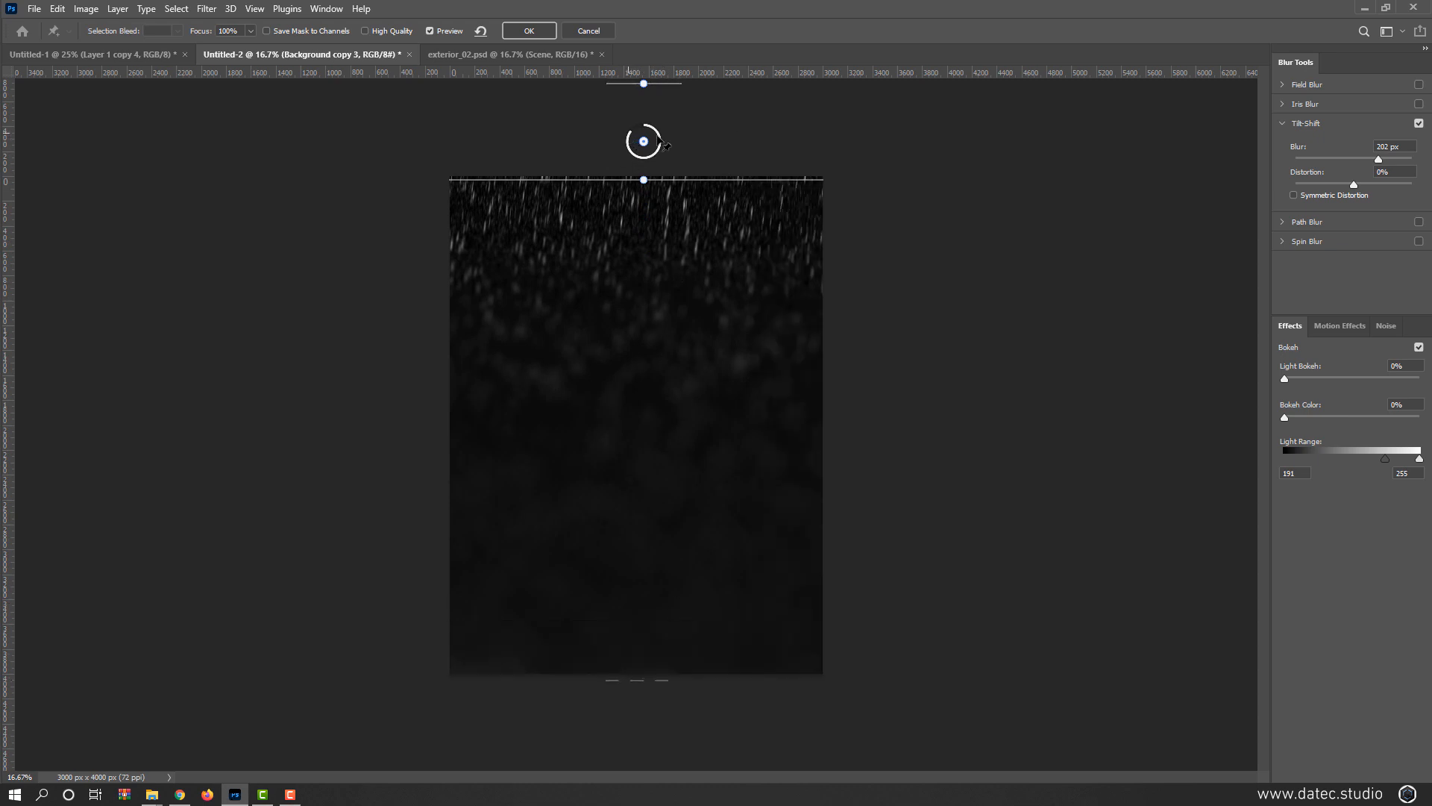
- Set the Tilt-Shift blur to 15 px and apply it to the rain layer
{"action": "left_click_drag", "start_coordinate": [1372, 159], "coordinate": [1350, 158]}
{"action": "left_click_drag", "start_coordinate": [641, 147], "coordinate": [654, 157]}
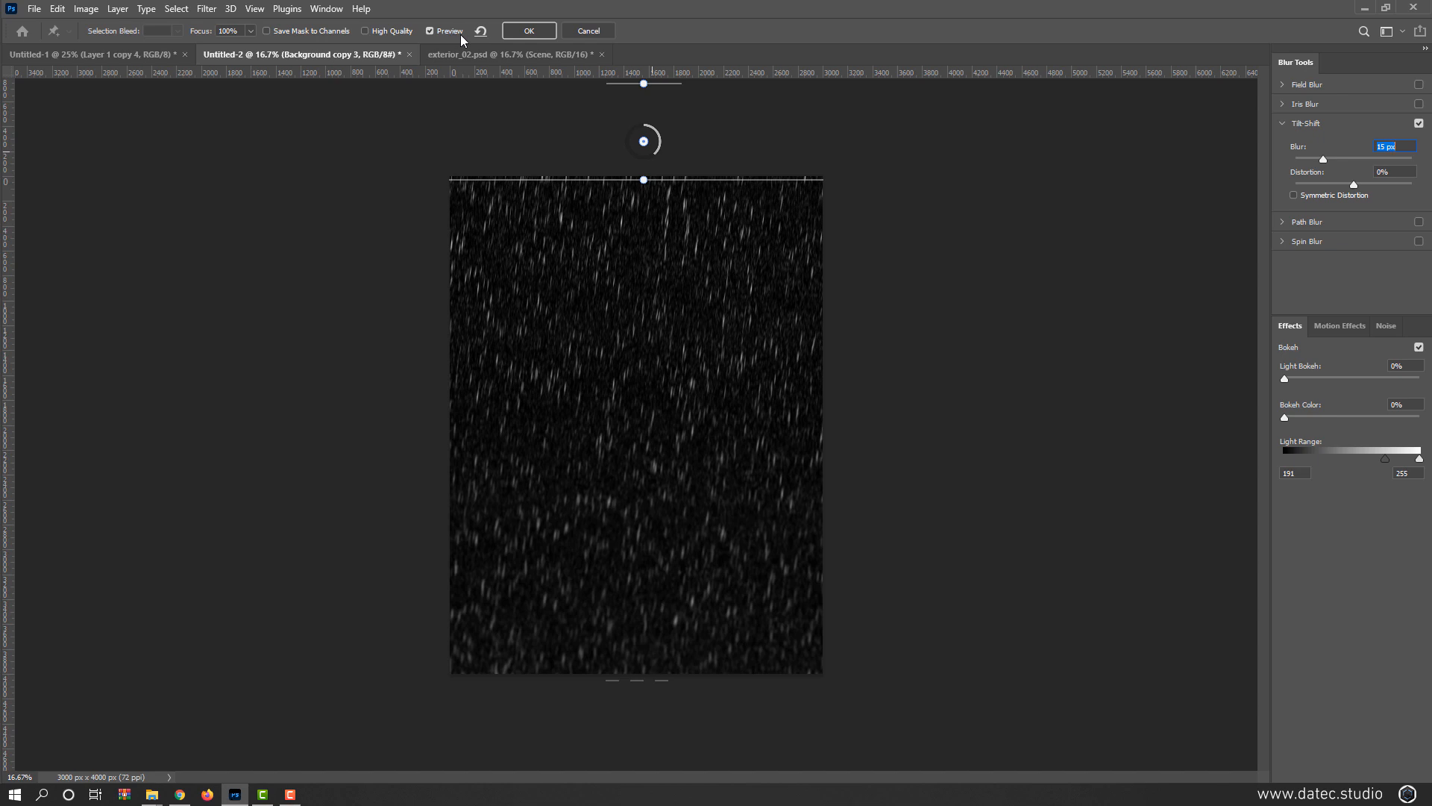
{"action": "left_click", "coordinate": [529, 31]}
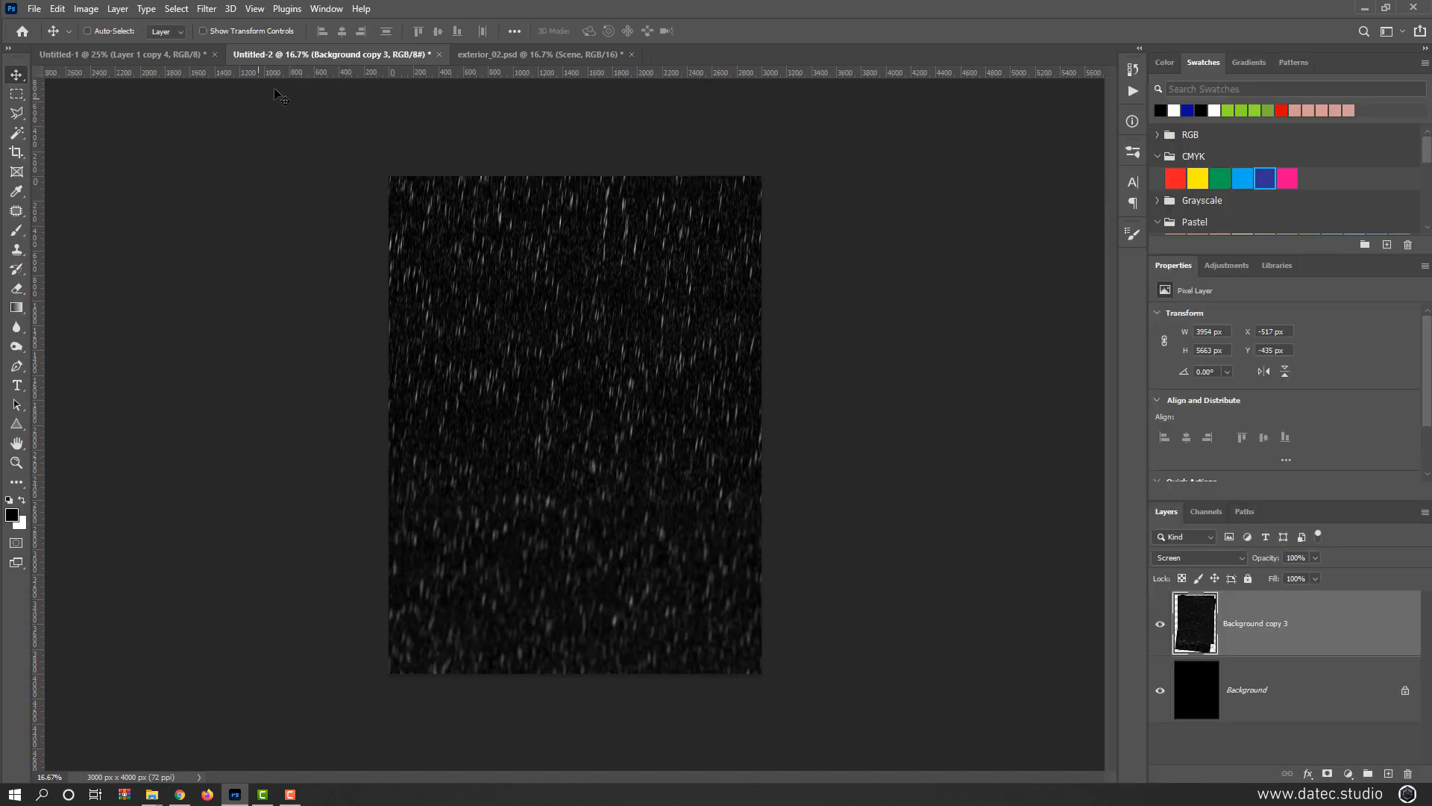
- Copy the rain layer from Untitled-1 into exterior_02.psd, accepting the depth difference, and place it over the house image
{"action": "left_click", "coordinate": [201, 57]}
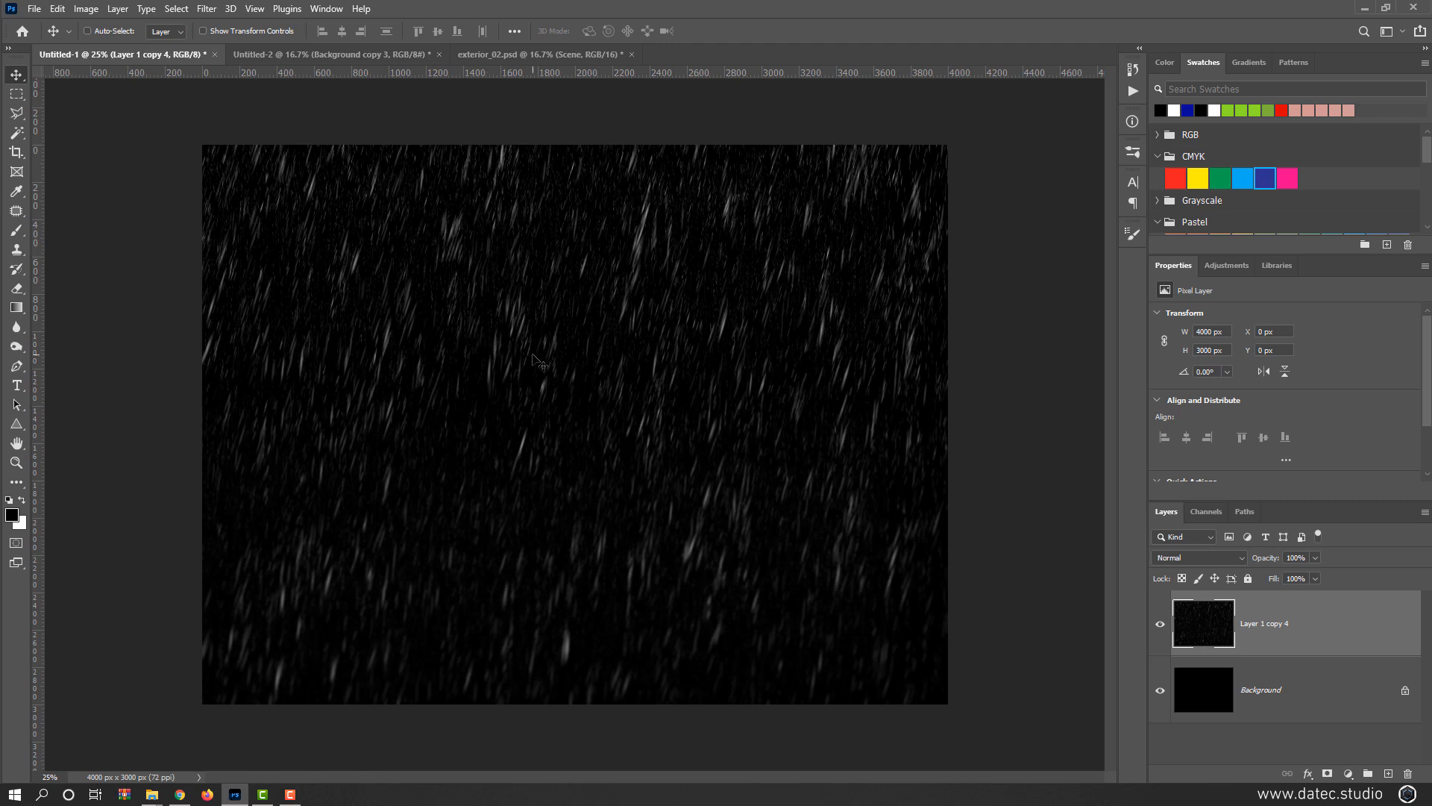
{"action": "left_click_drag", "start_coordinate": [424, 426], "coordinate": [620, 395]}
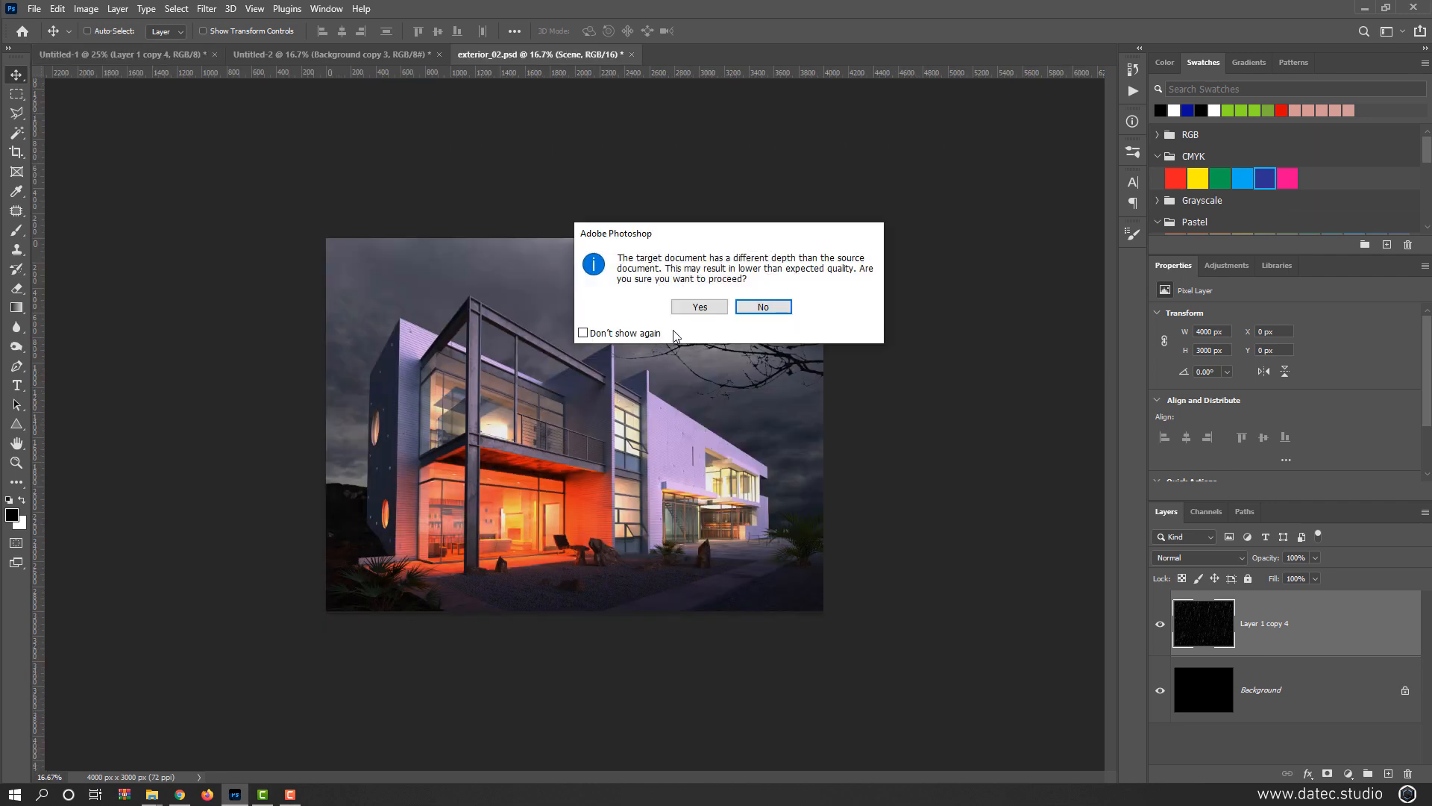
{"action": "left_click", "coordinate": [699, 306]}
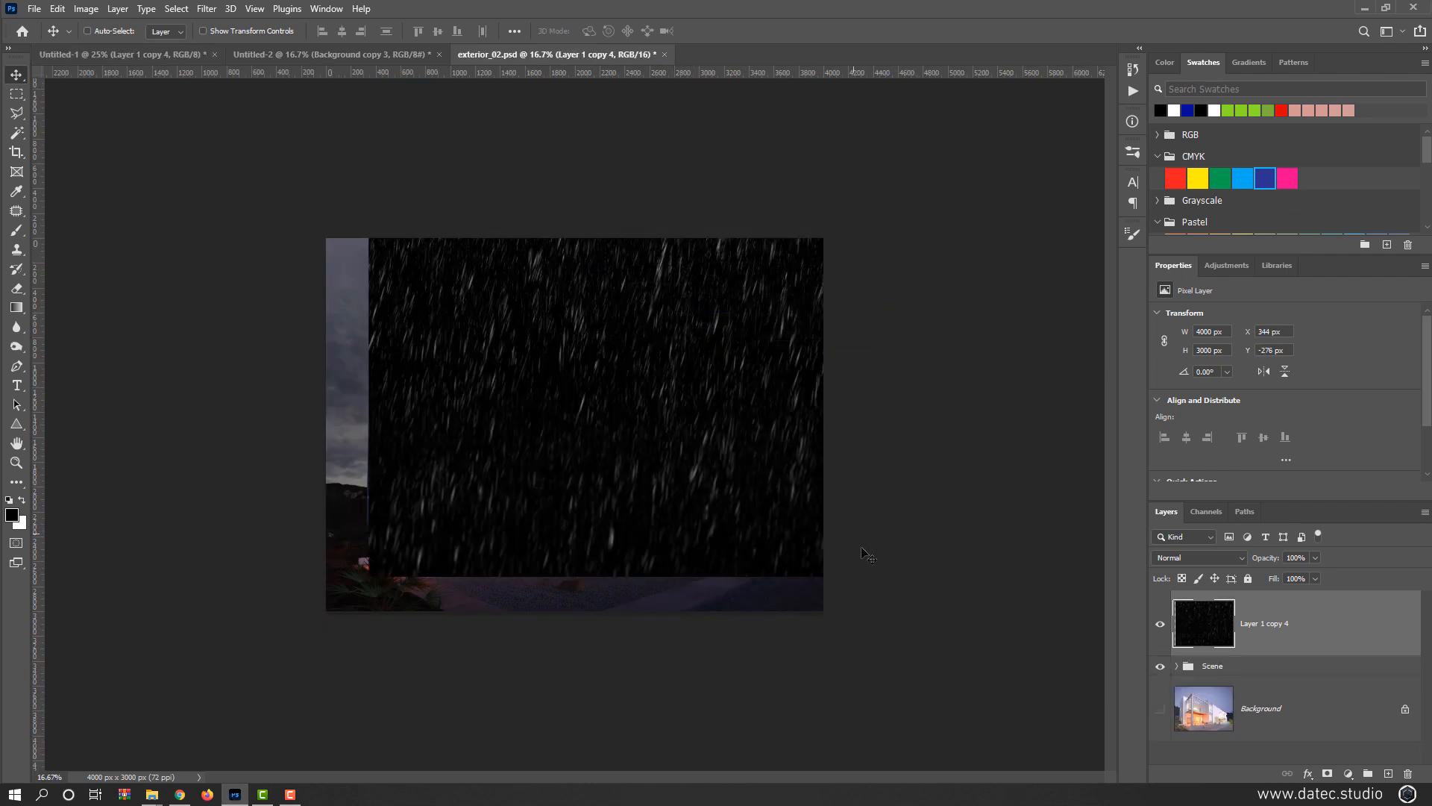
{"action": "key", "text": "ctrl+plus"}
{"action": "left_click_drag", "start_coordinate": [556, 399], "coordinate": [490, 460]}
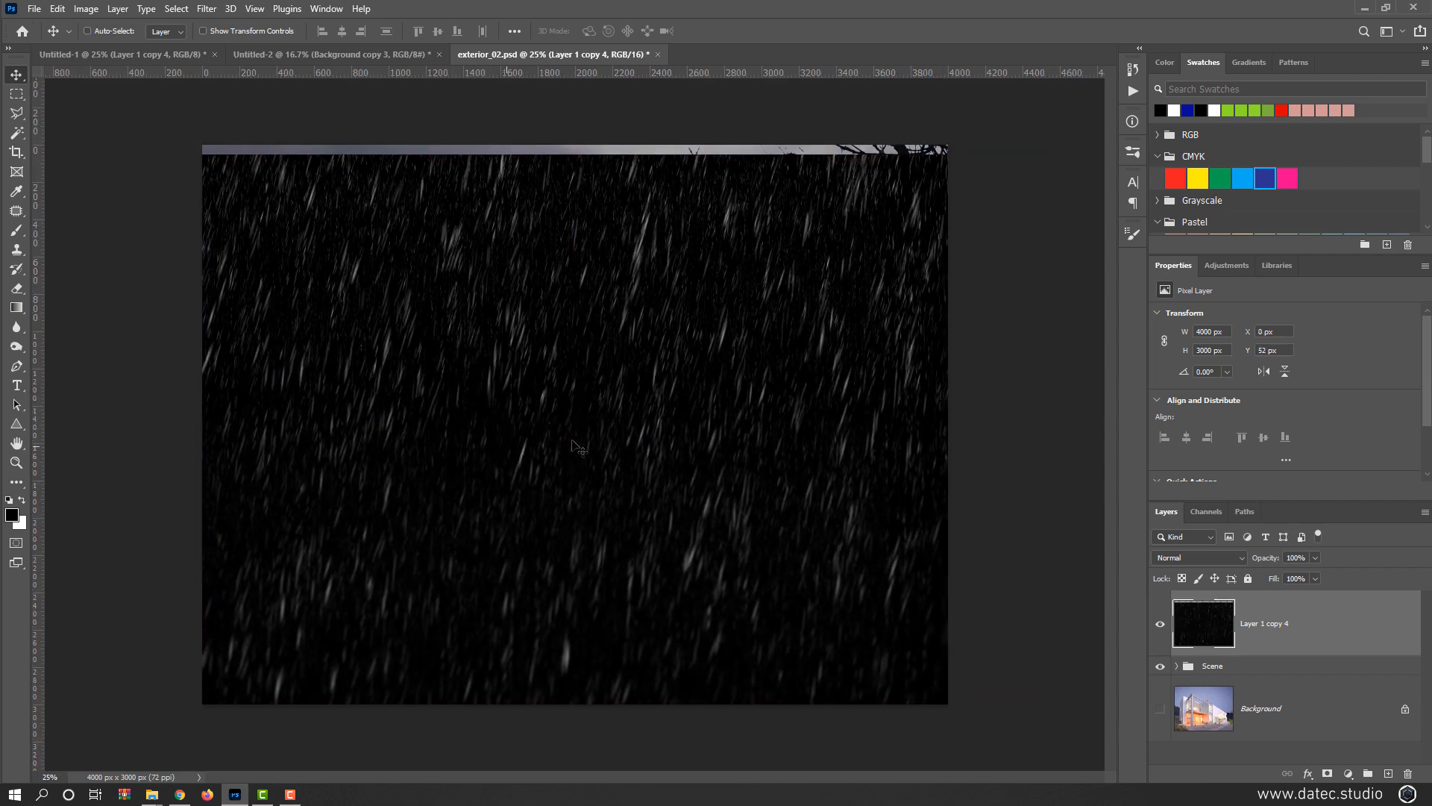
- Try the Lighten blend mode on the rain layer over the house, and set it to Screen
{"action": "left_click", "coordinate": [1227, 552]}
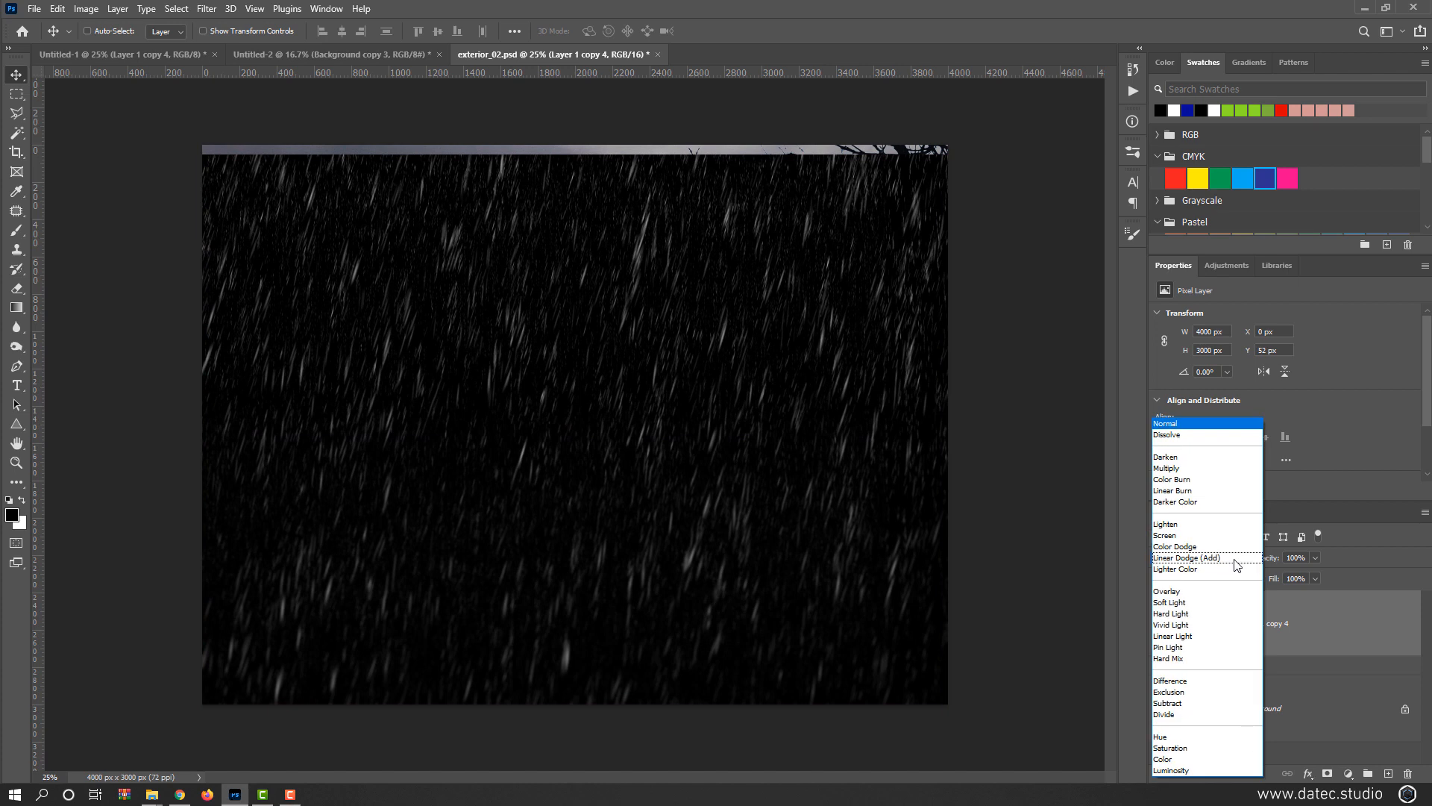
{"action": "left_click", "coordinate": [1182, 524]}
{"action": "scroll", "coordinate": [856, 435], "scroll_direction": "up", "scroll_amount": 4}
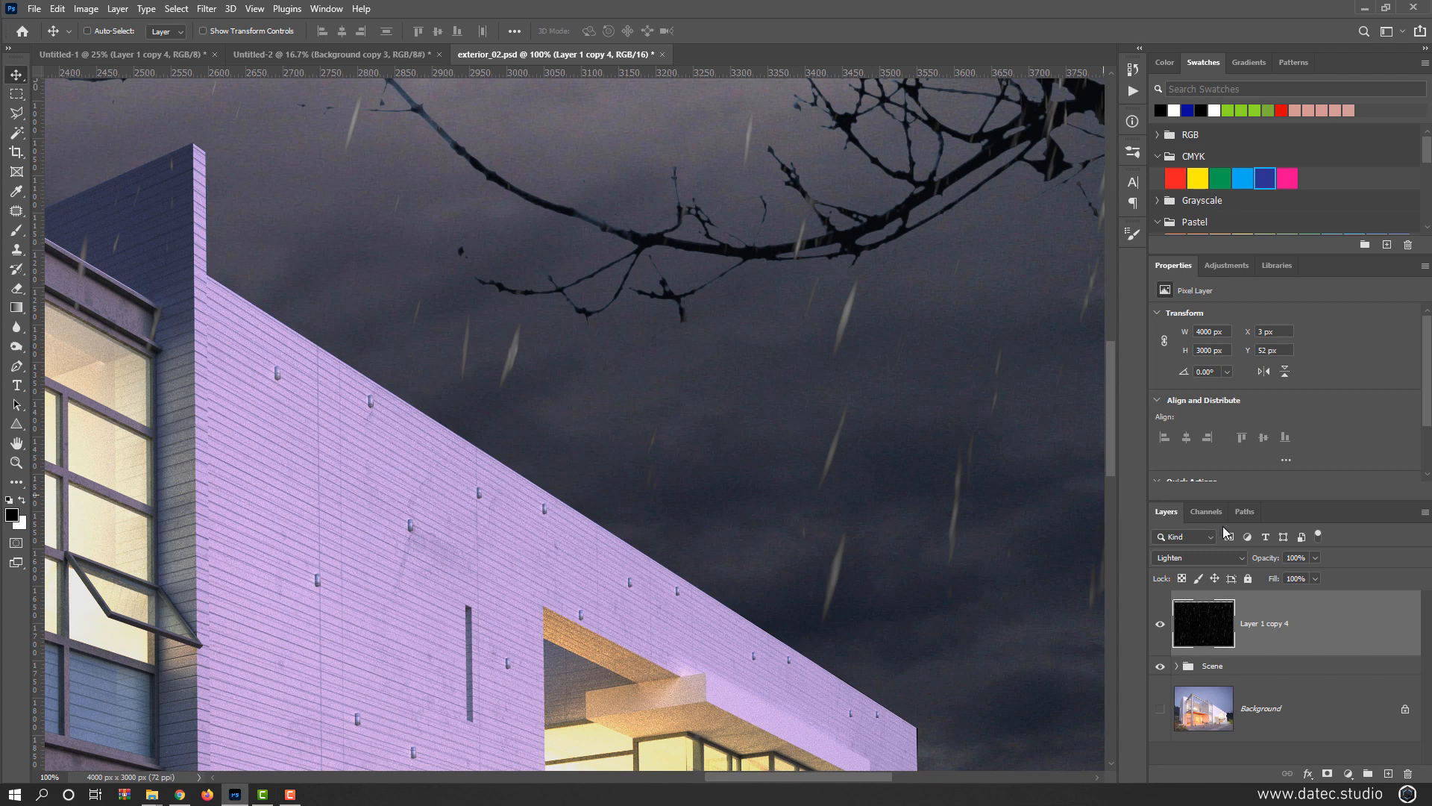
{"action": "left_click", "coordinate": [1244, 559]}
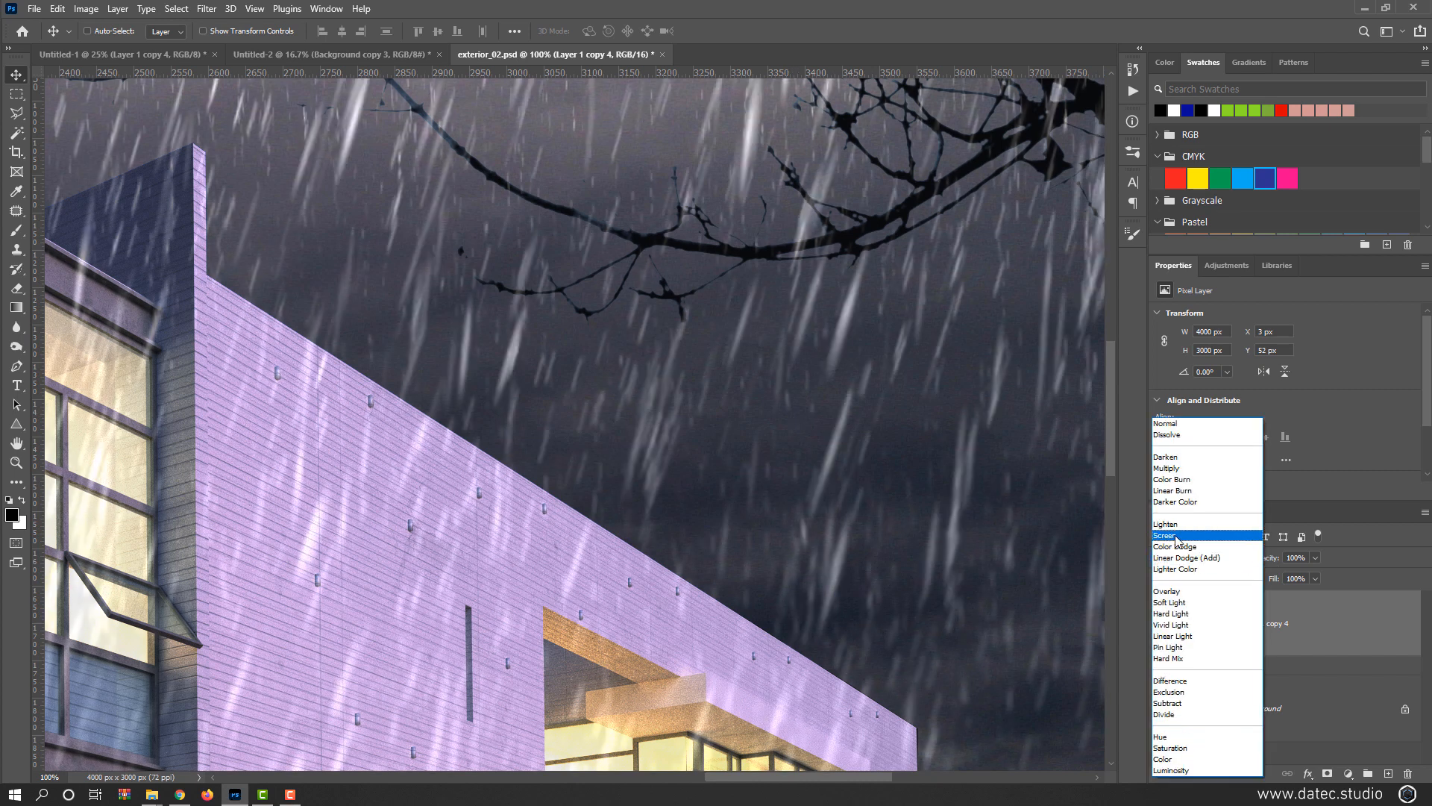
{"action": "left_click", "coordinate": [1177, 536]}
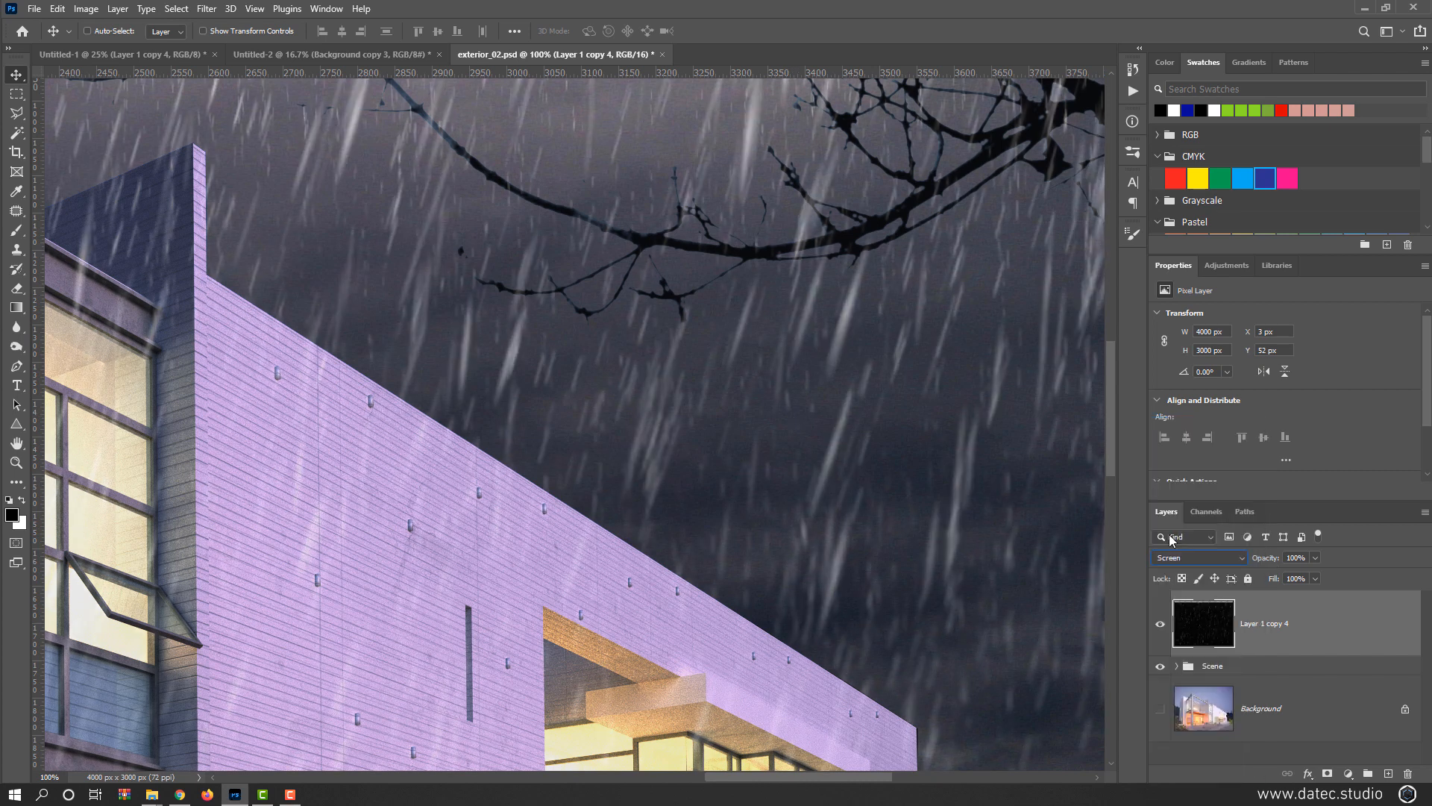
{"action": "scroll", "coordinate": [904, 475], "scroll_direction": "down", "scroll_amount": 4}
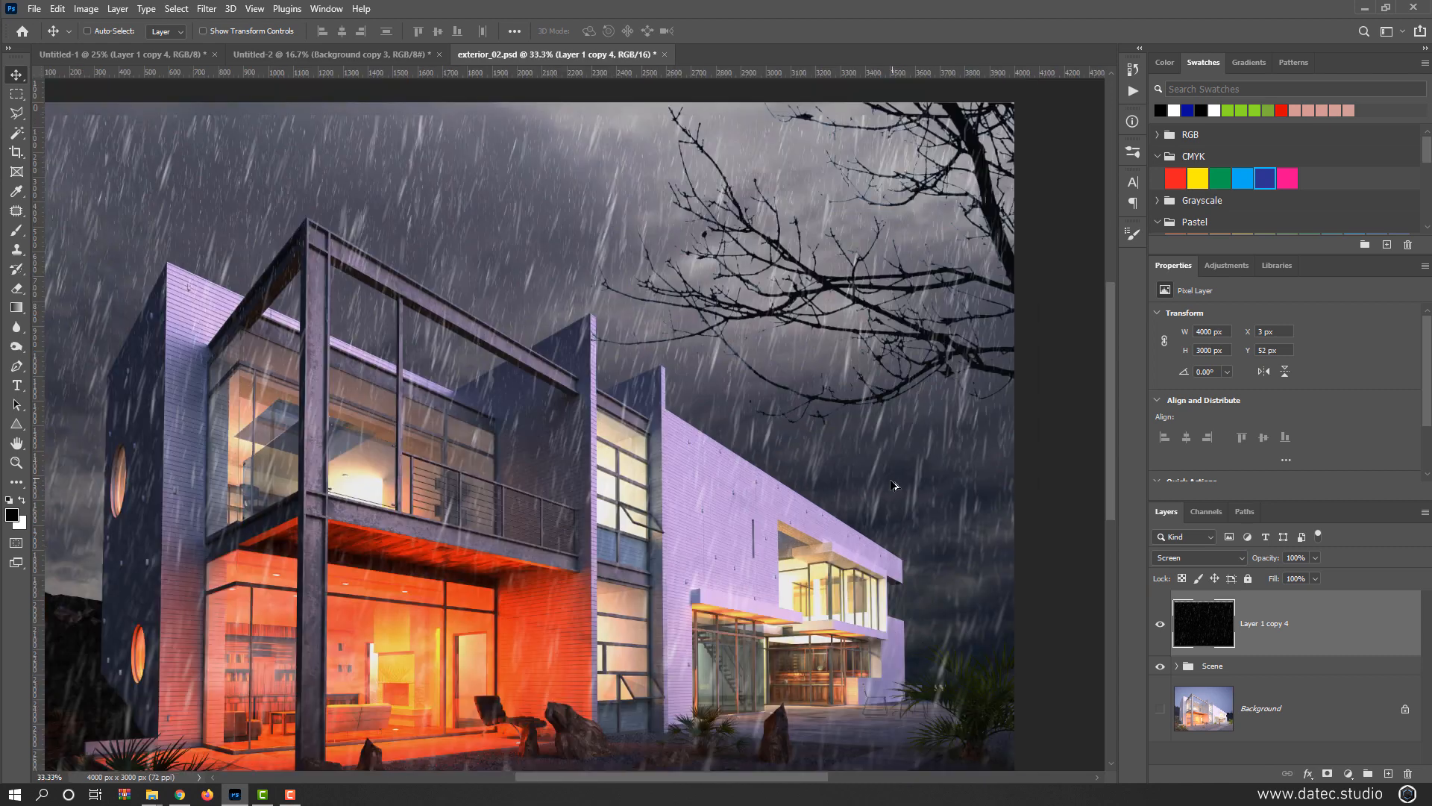
- Try transforming the rain layer to cover the image with its lower edge widened in perspective, and undo the distortion
{"action": "key", "text": "ctrl+t"}
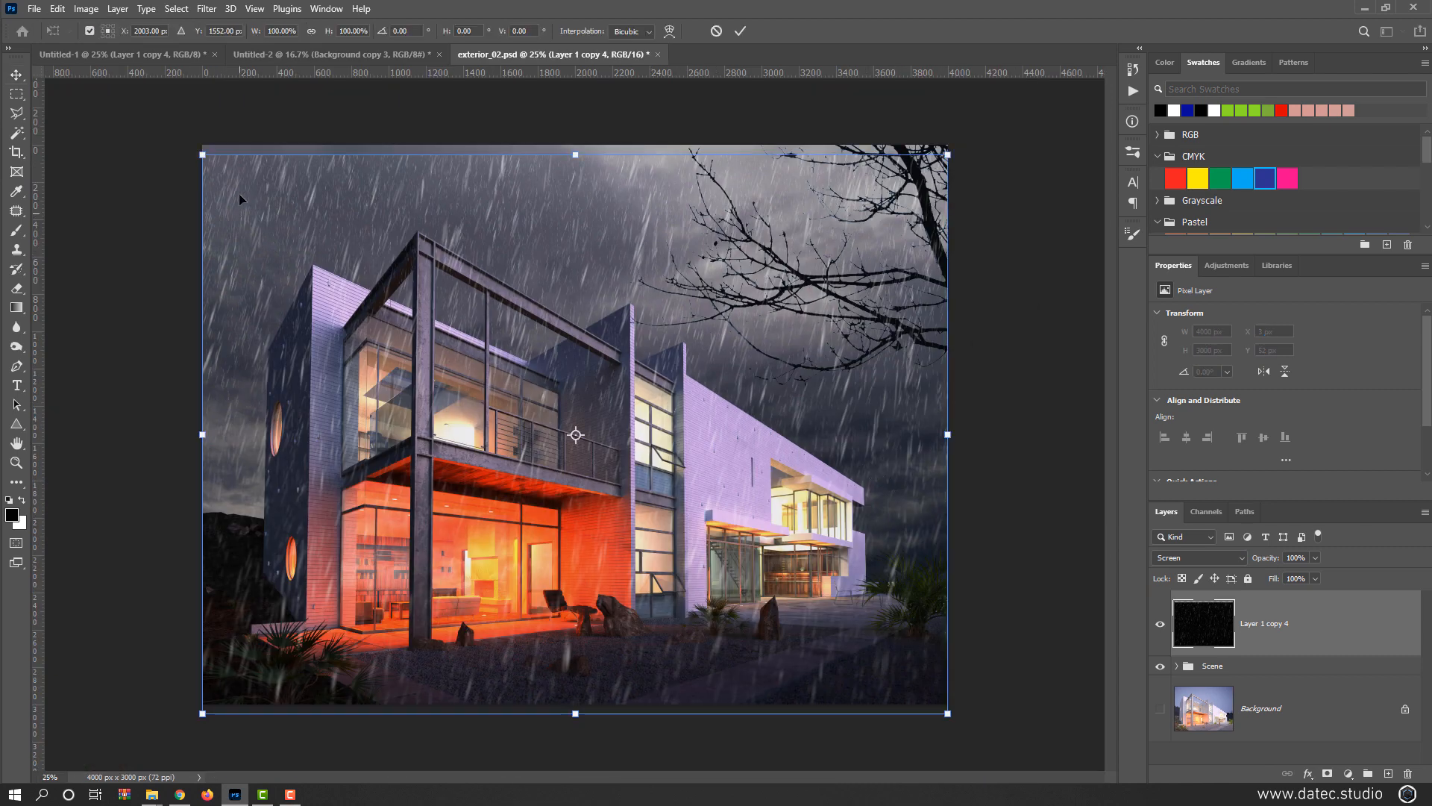
{"action": "left_click_drag", "start_coordinate": [396, 286], "coordinate": [396, 276]}
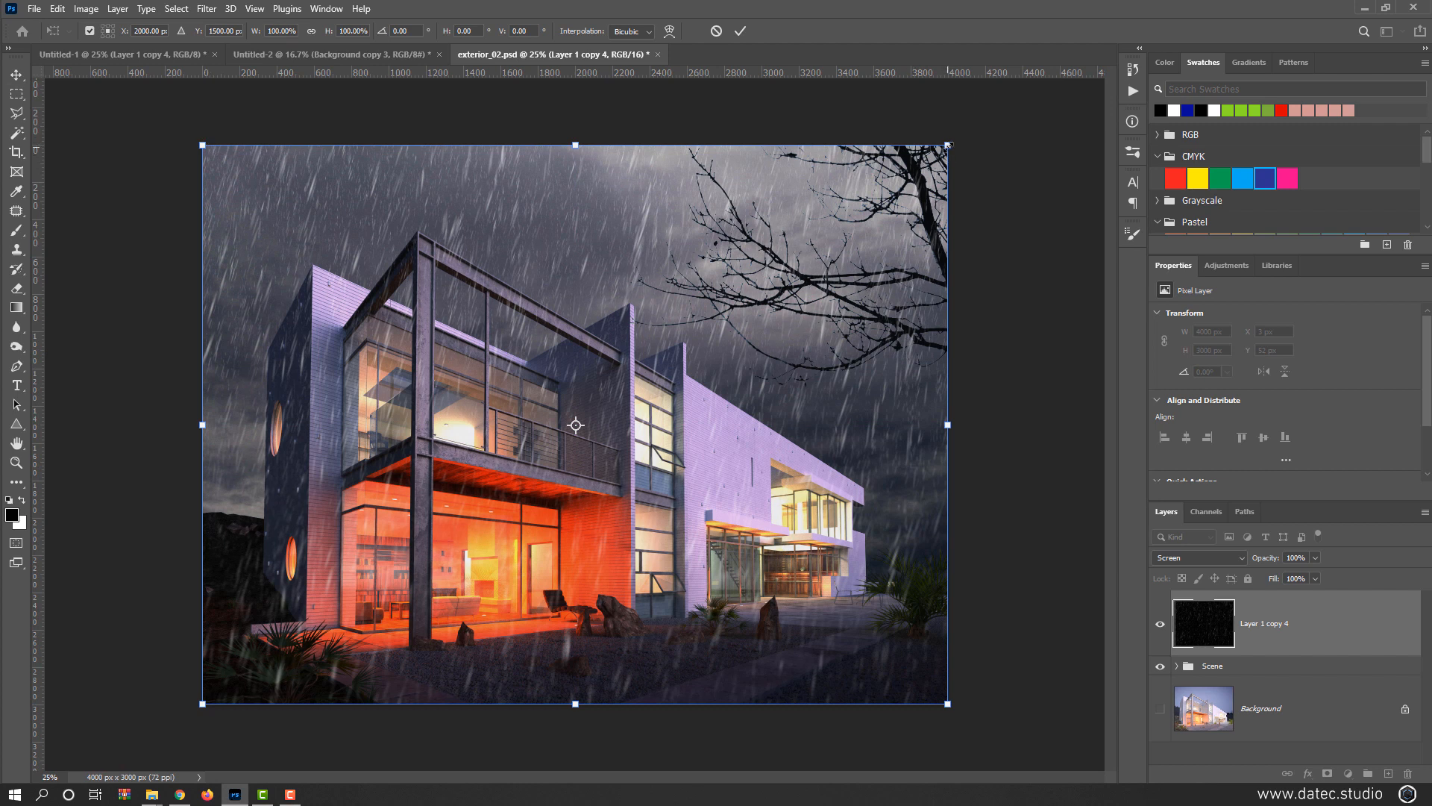
{"action": "left_click_drag", "start_coordinate": [949, 144], "coordinate": [954, 141]}
{"action": "left_click_drag", "start_coordinate": [955, 711], "coordinate": [1022, 690]}
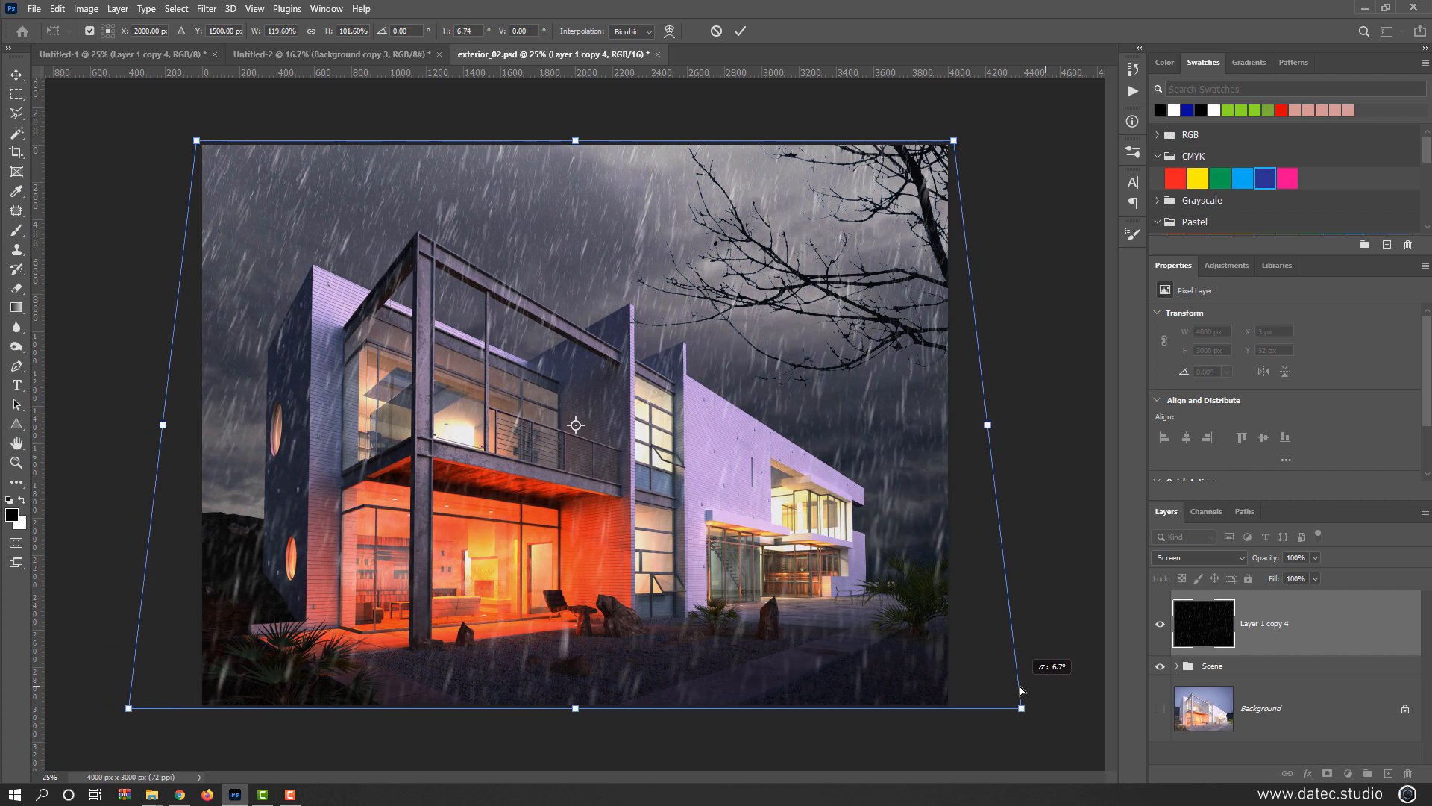
{"action": "key", "text": "ctrl+z"}
{"action": "key", "text": "Return"}
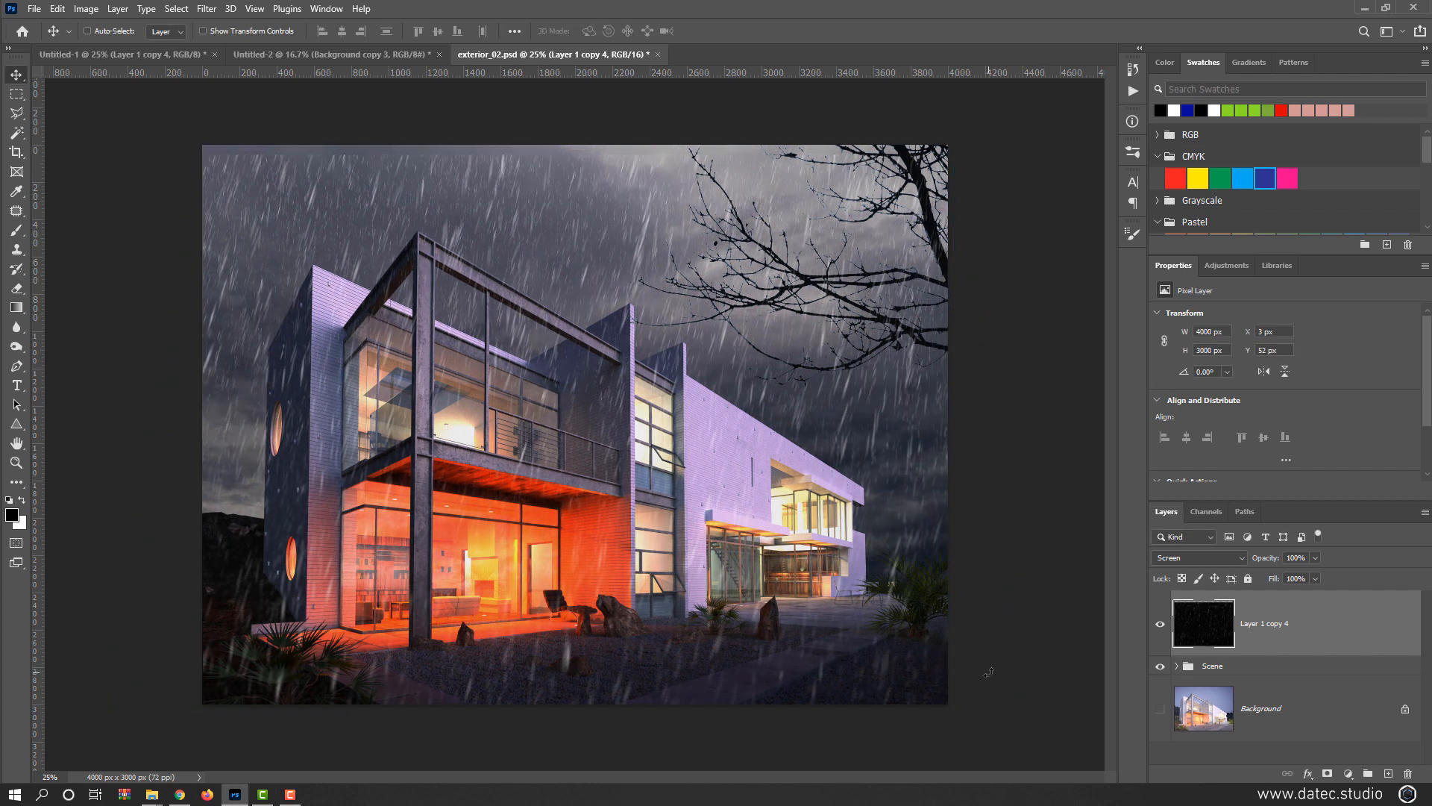
- Move the rain layer up to Y 0 px and inspect the rain over the ground in front of the house
{"action": "left_click_drag", "start_coordinate": [581, 294], "coordinate": [585, 284]}
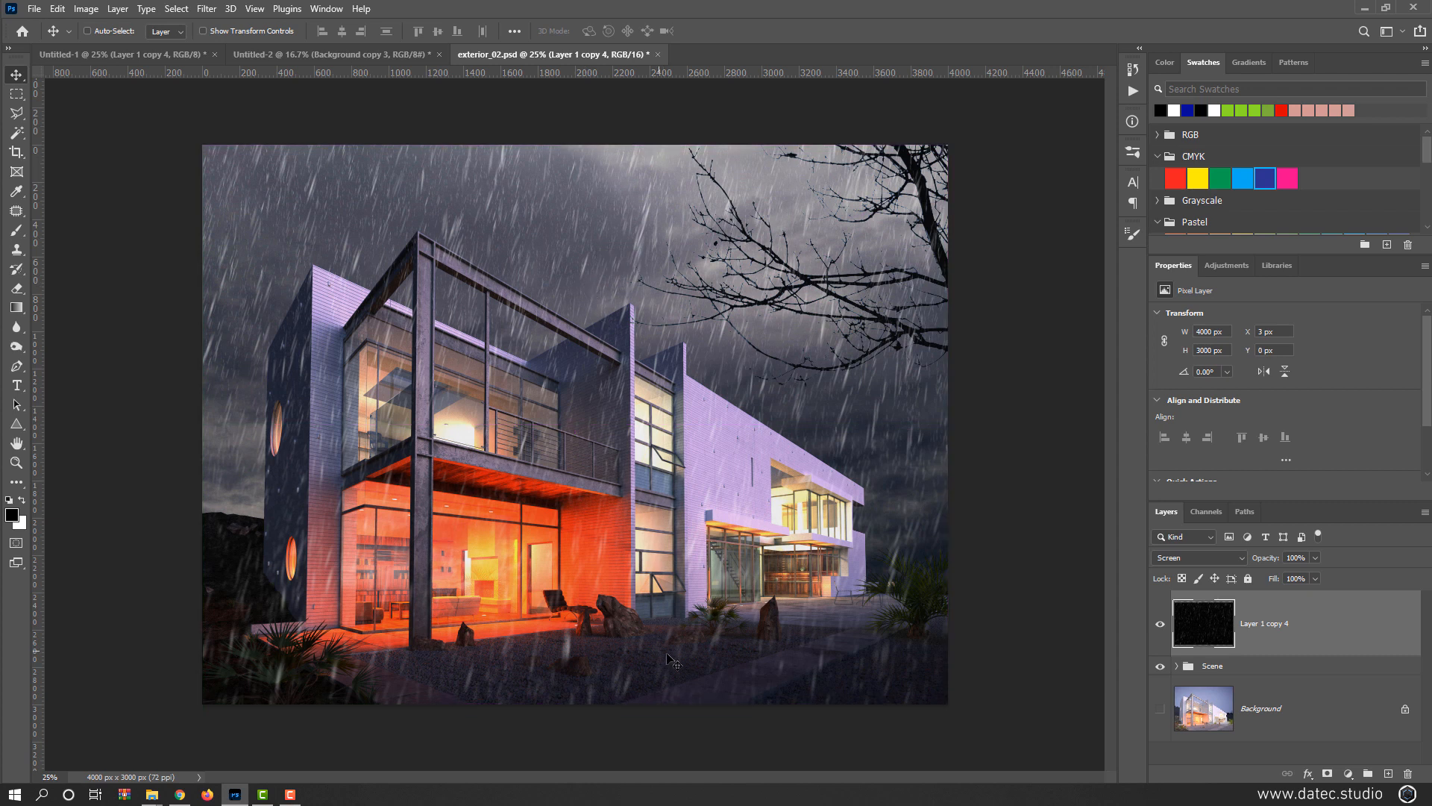
{"action": "scroll", "coordinate": [675, 656], "scroll_direction": "up", "scroll_amount": 1}
{"action": "left_click_drag", "start_coordinate": [662, 655], "coordinate": [655, 480]}
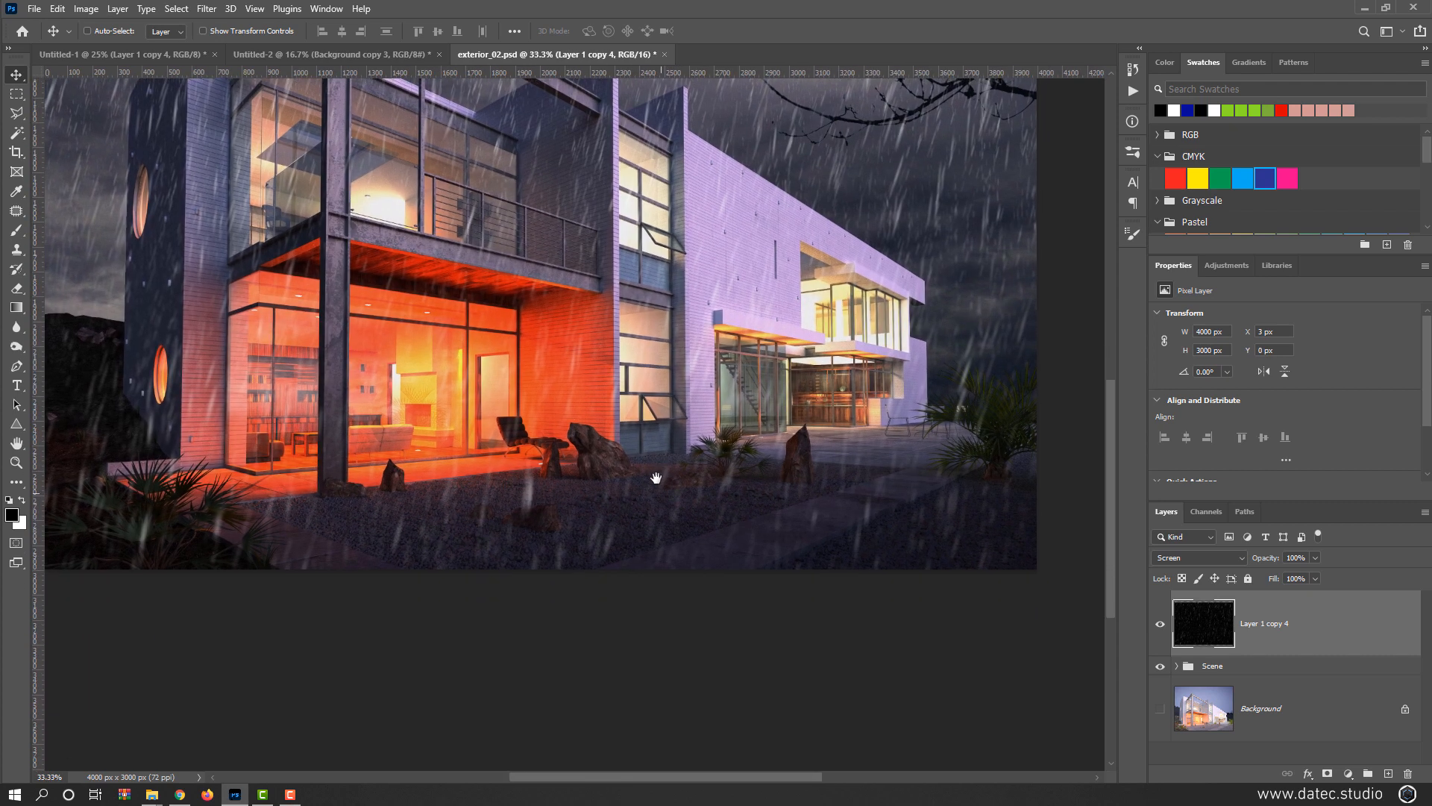
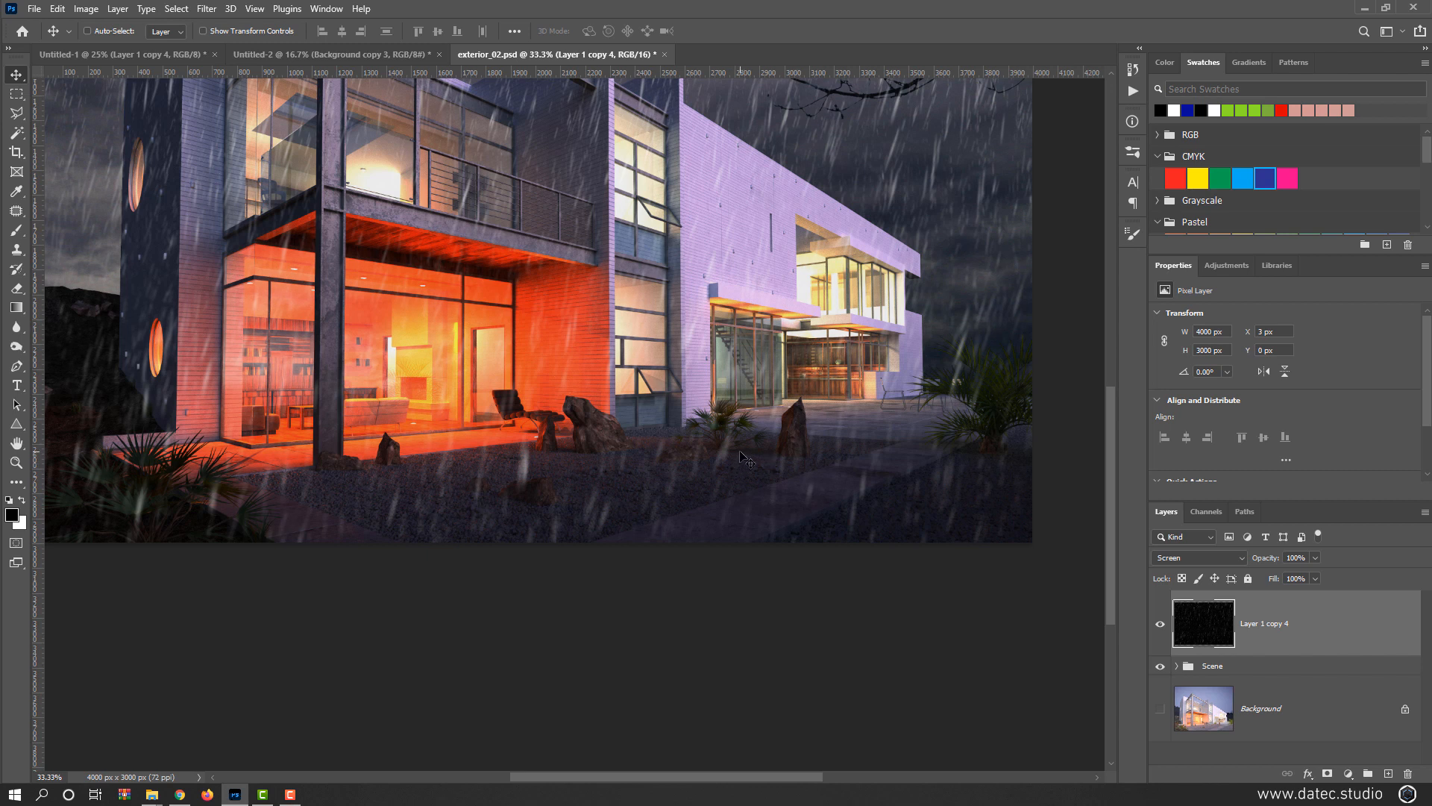
- Duplicate the rain layer in exterior_02.psd and flip the copy vertically
{"action": "left_click_drag", "start_coordinate": [1203, 627], "coordinate": [1387, 773]}
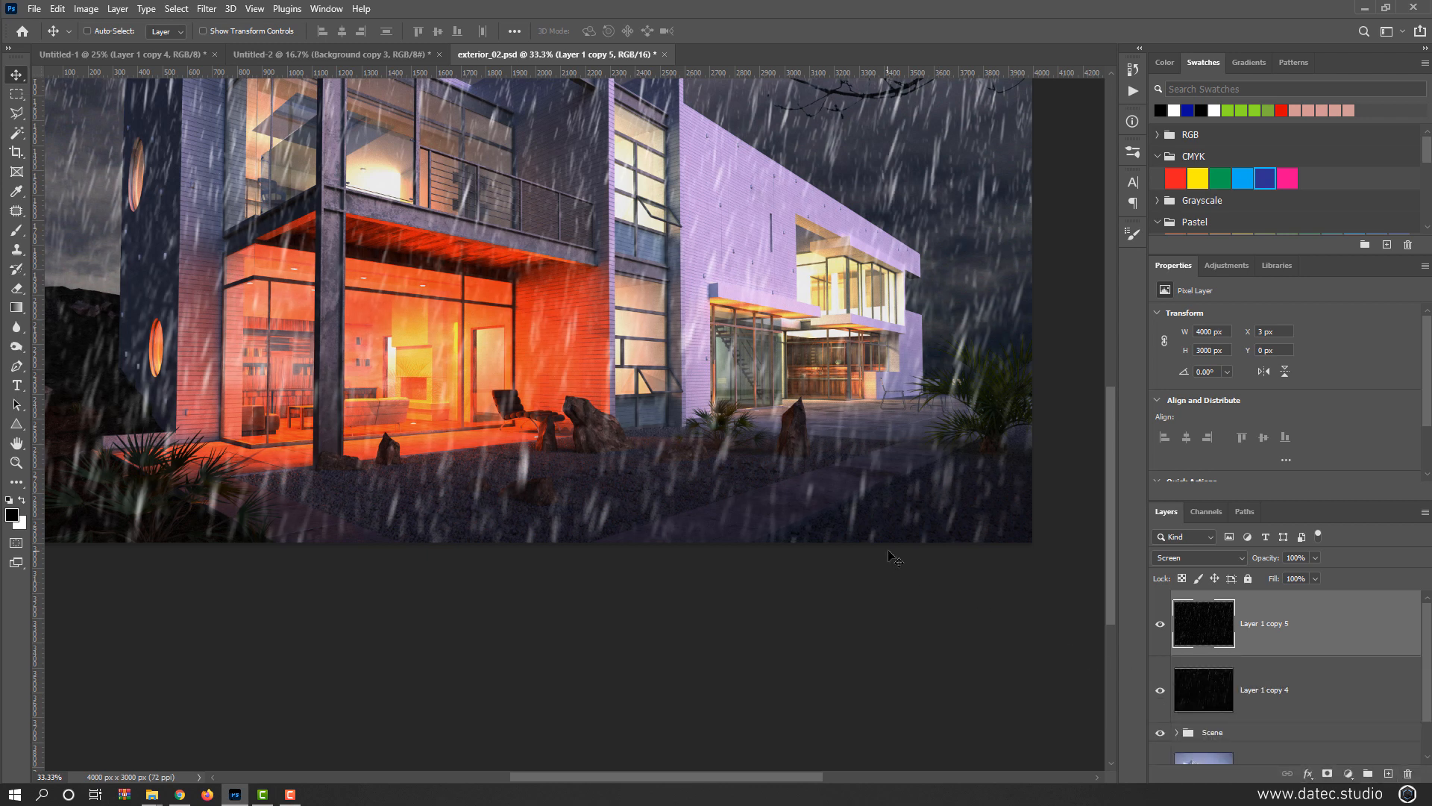
{"action": "key", "text": "ctrl+t"}
{"action": "key", "text": "ctrl+minus"}
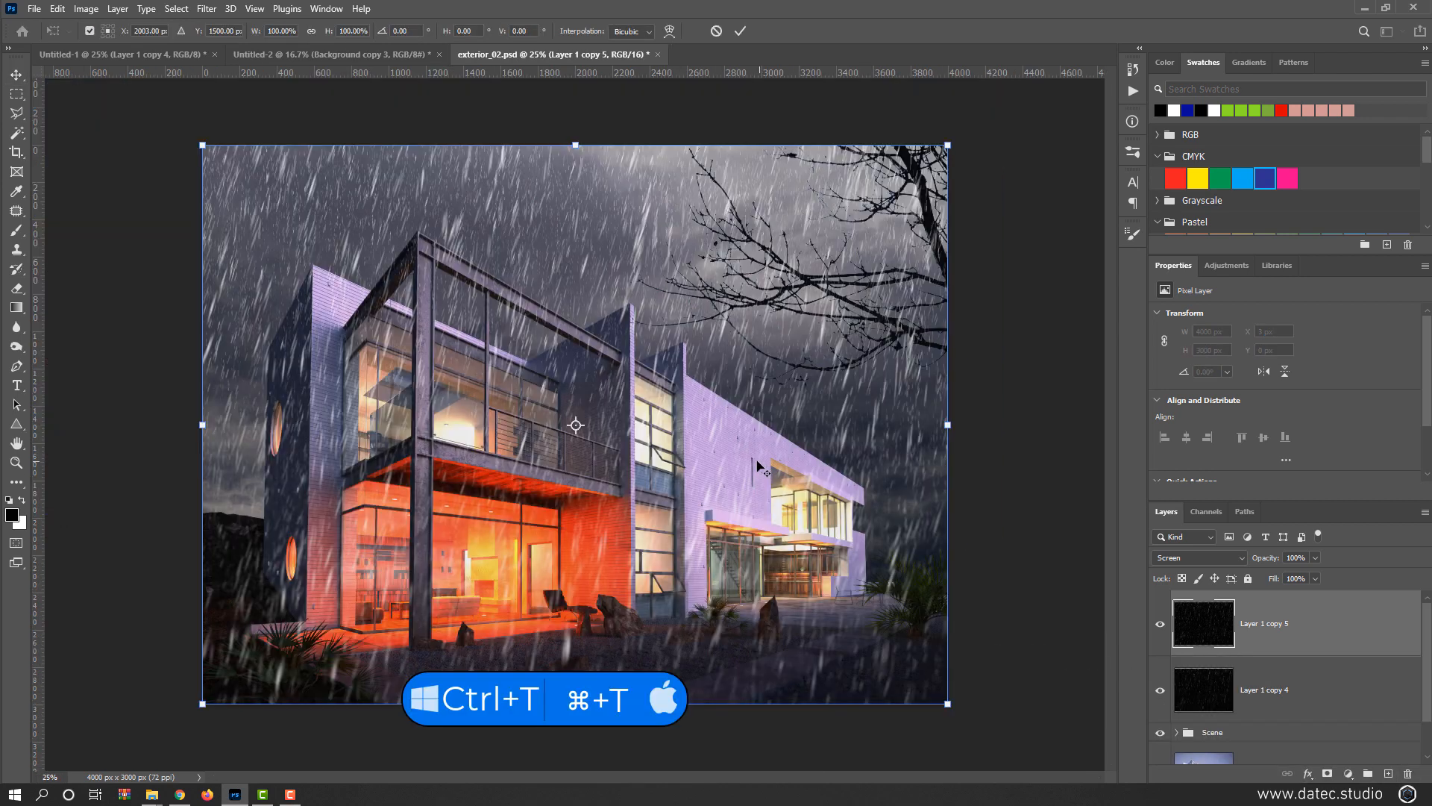
{"action": "right_click", "coordinate": [769, 303]}
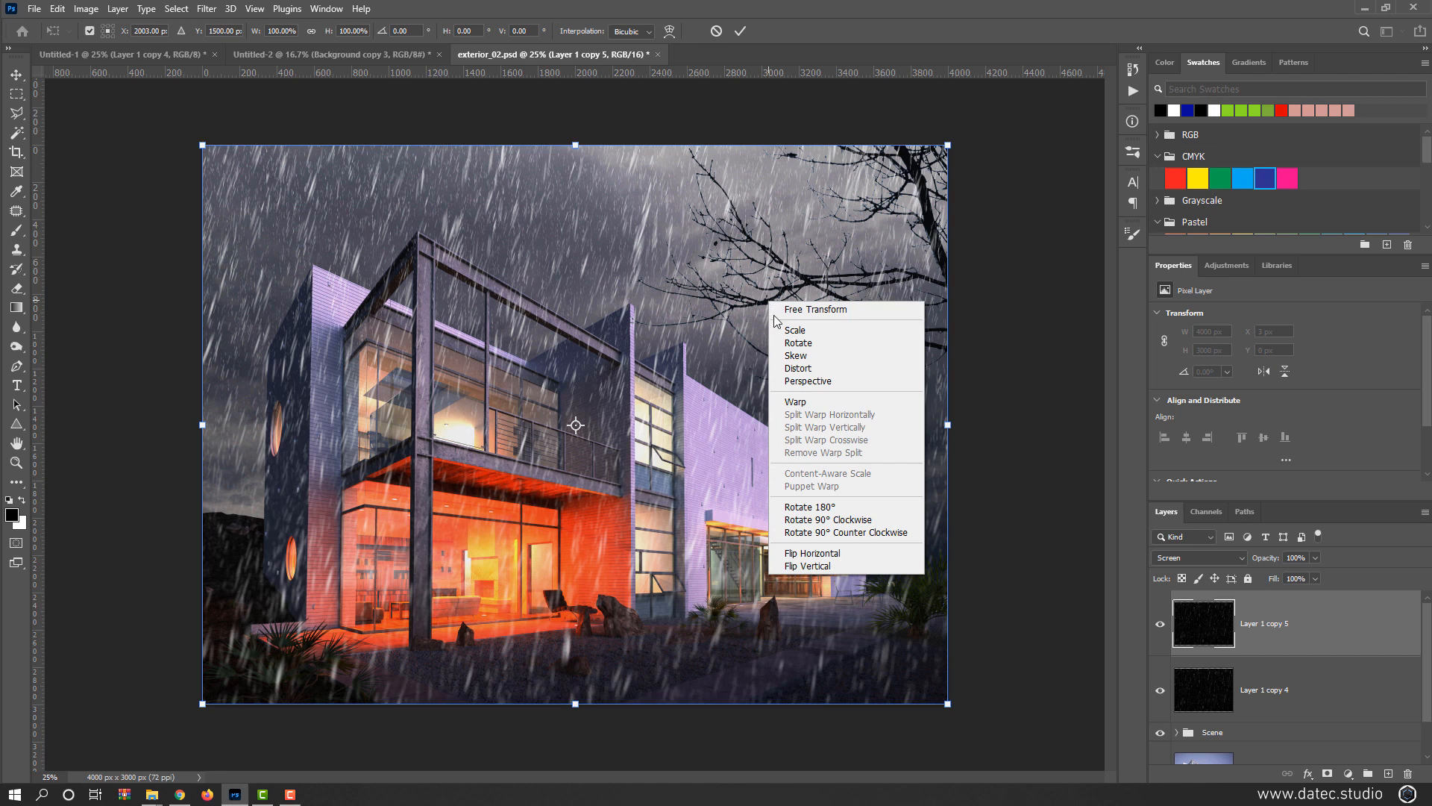
{"action": "left_click", "coordinate": [834, 567]}
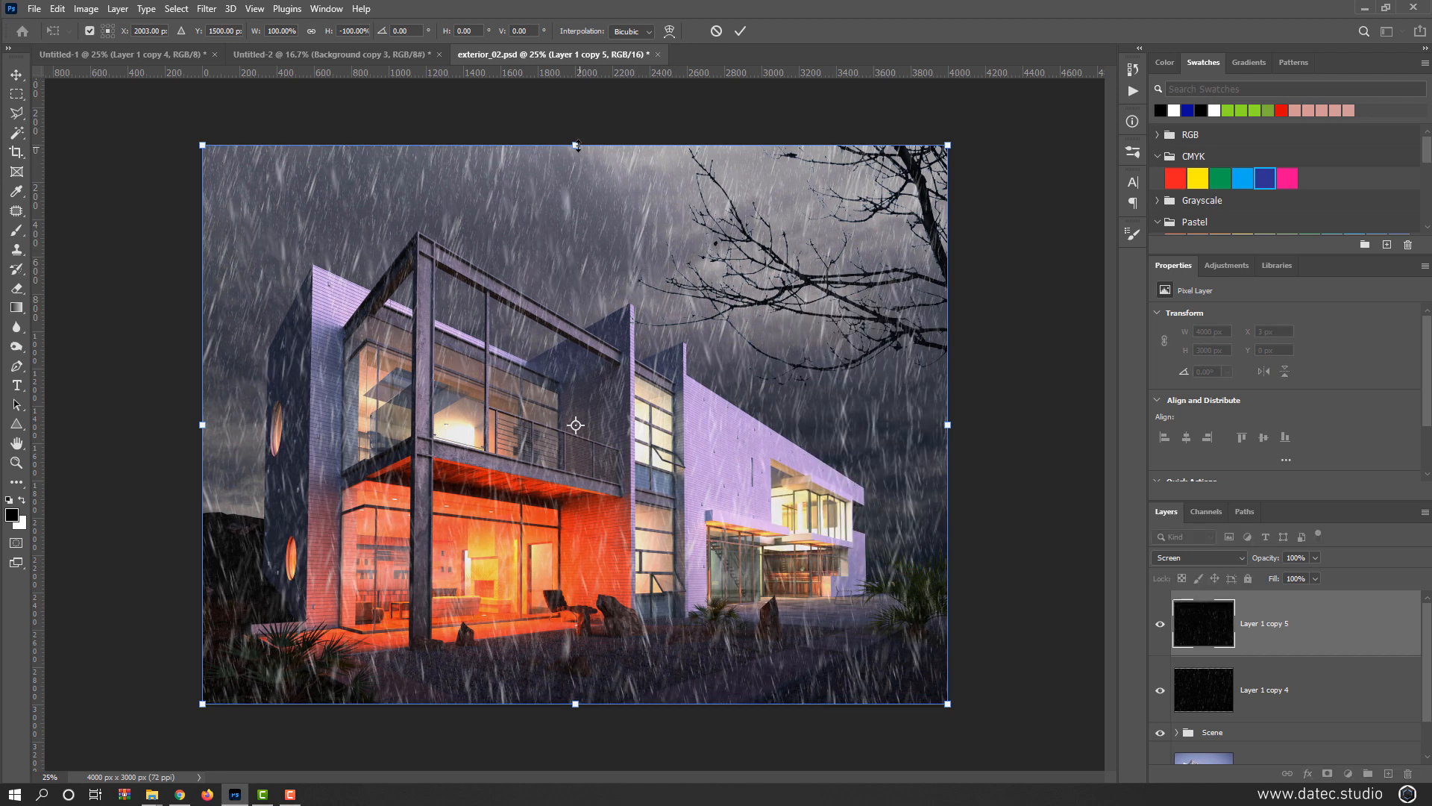
- Squash the flipped rain copy onto the ground area and spread its upper corners outward, to about 4925 × 656 px
{"action": "left_click_drag", "start_coordinate": [576, 146], "coordinate": [653, 504]}
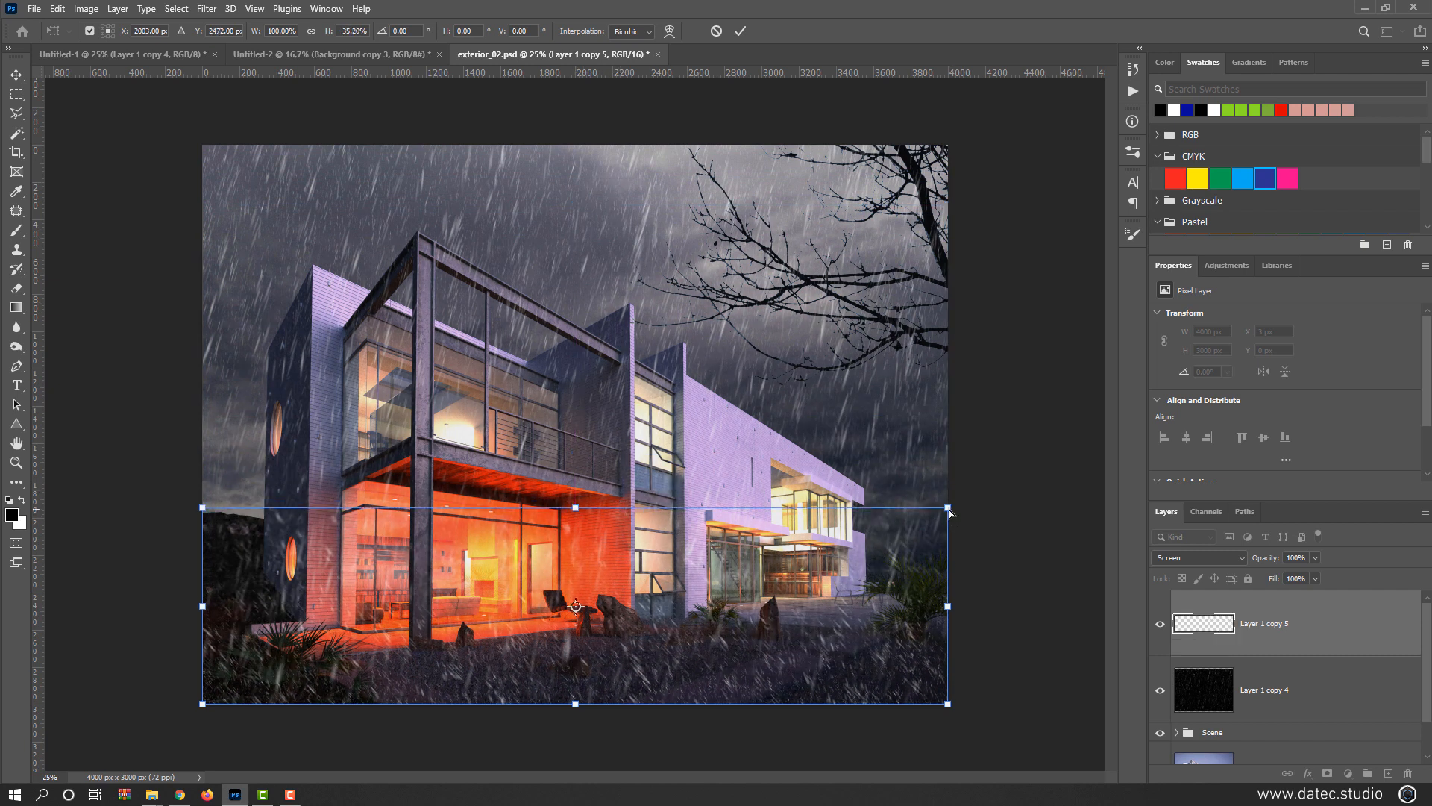
{"action": "left_click_drag", "start_coordinate": [951, 511], "coordinate": [1152, 508]}
{"action": "left_click_drag", "start_coordinate": [199, 509], "coordinate": [114, 508]}
{"action": "left_click_drag", "start_coordinate": [625, 509], "coordinate": [625, 582]}
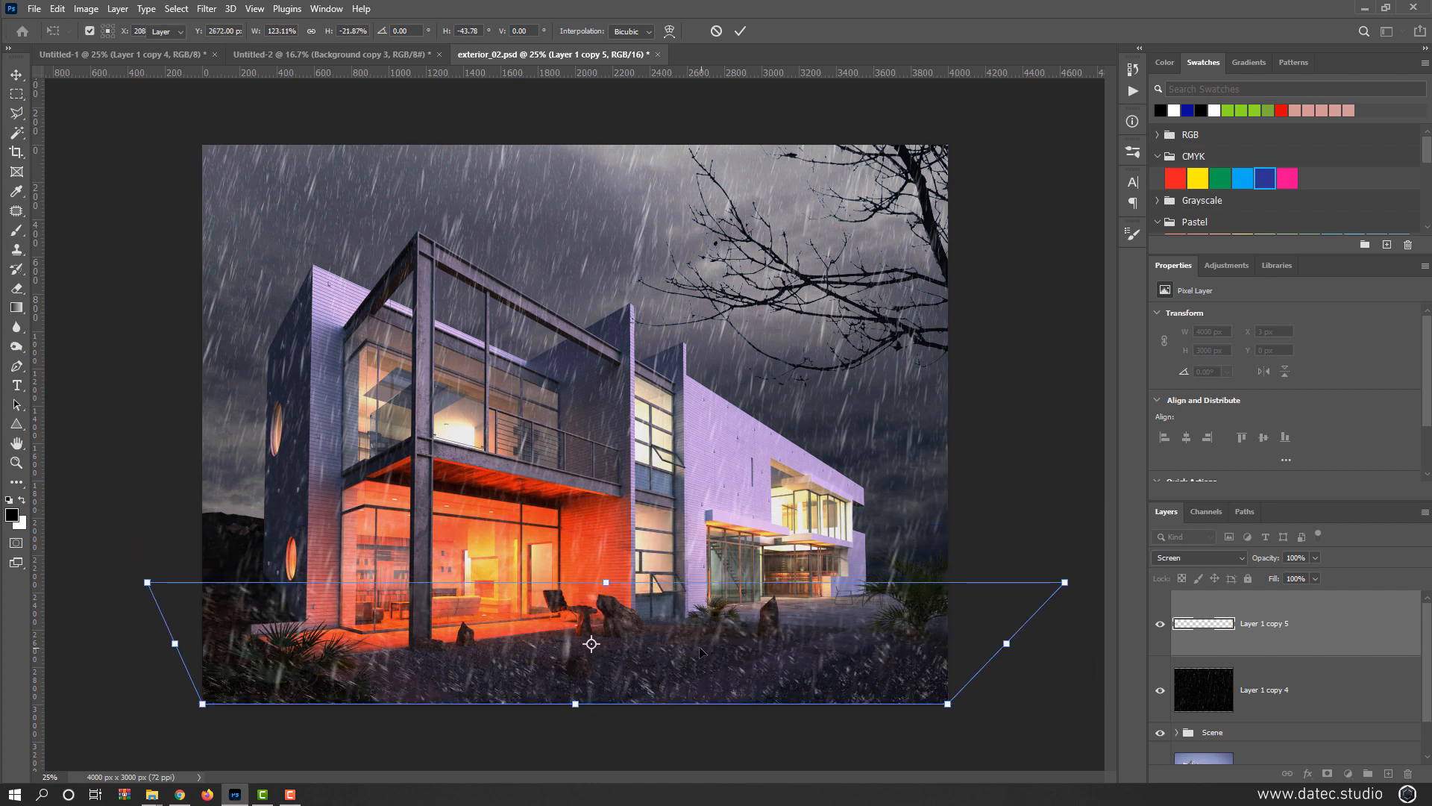
{"action": "key", "text": "Return"}
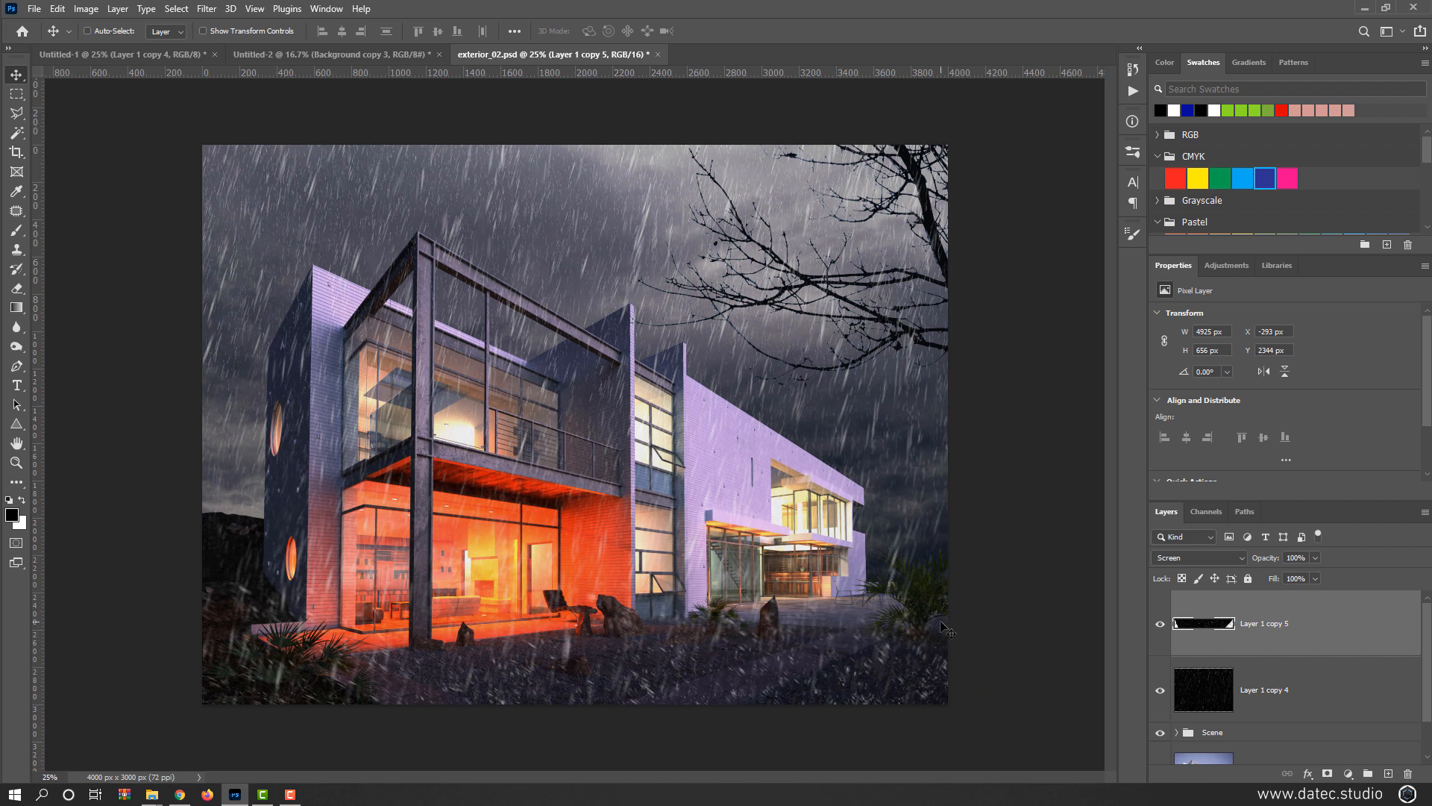
- Mask the flipped ground rain layer, brush black softly along its upper edge, and reduce the layer's opacity to 76%
{"action": "left_click", "coordinate": [1326, 773]}
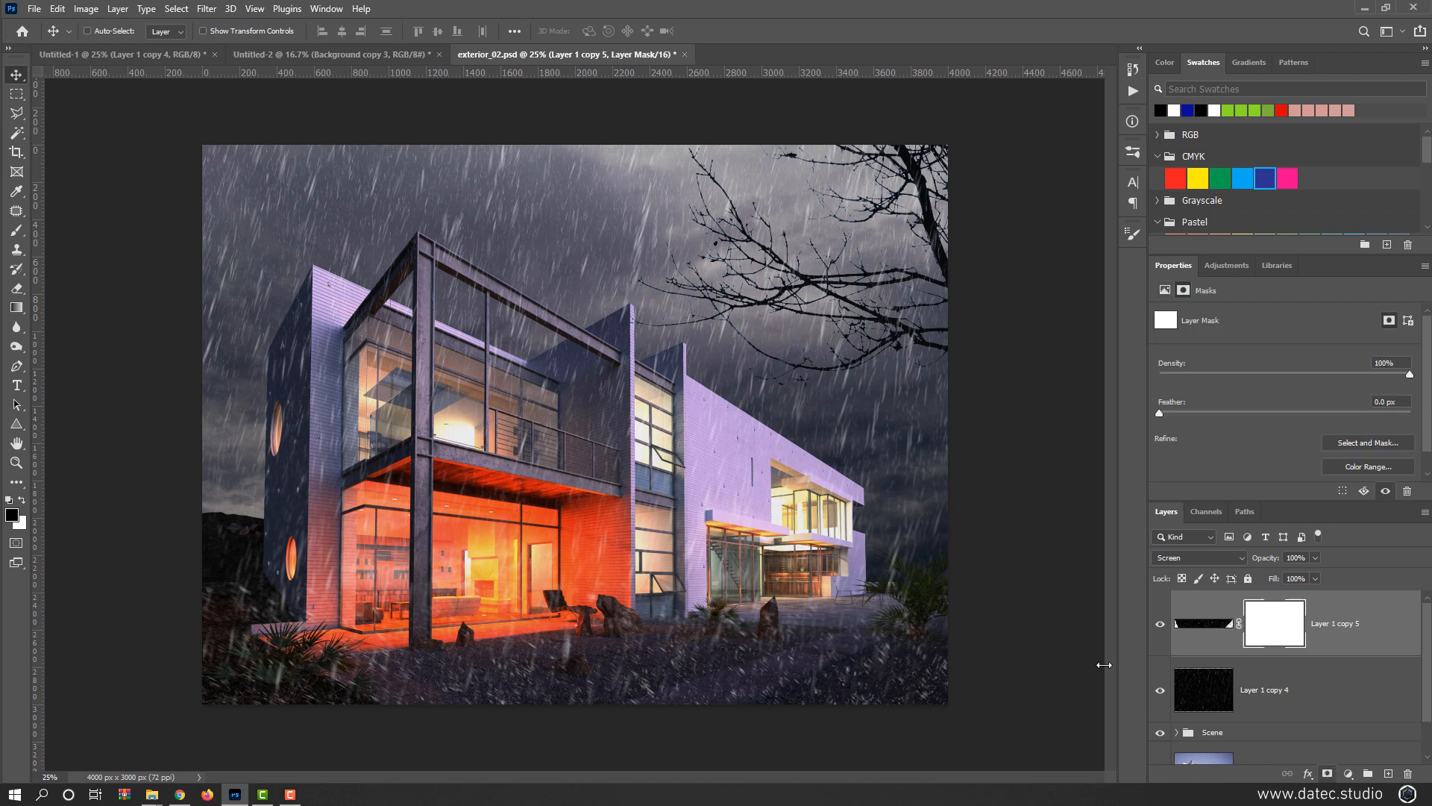
{"action": "key", "text": "b"}
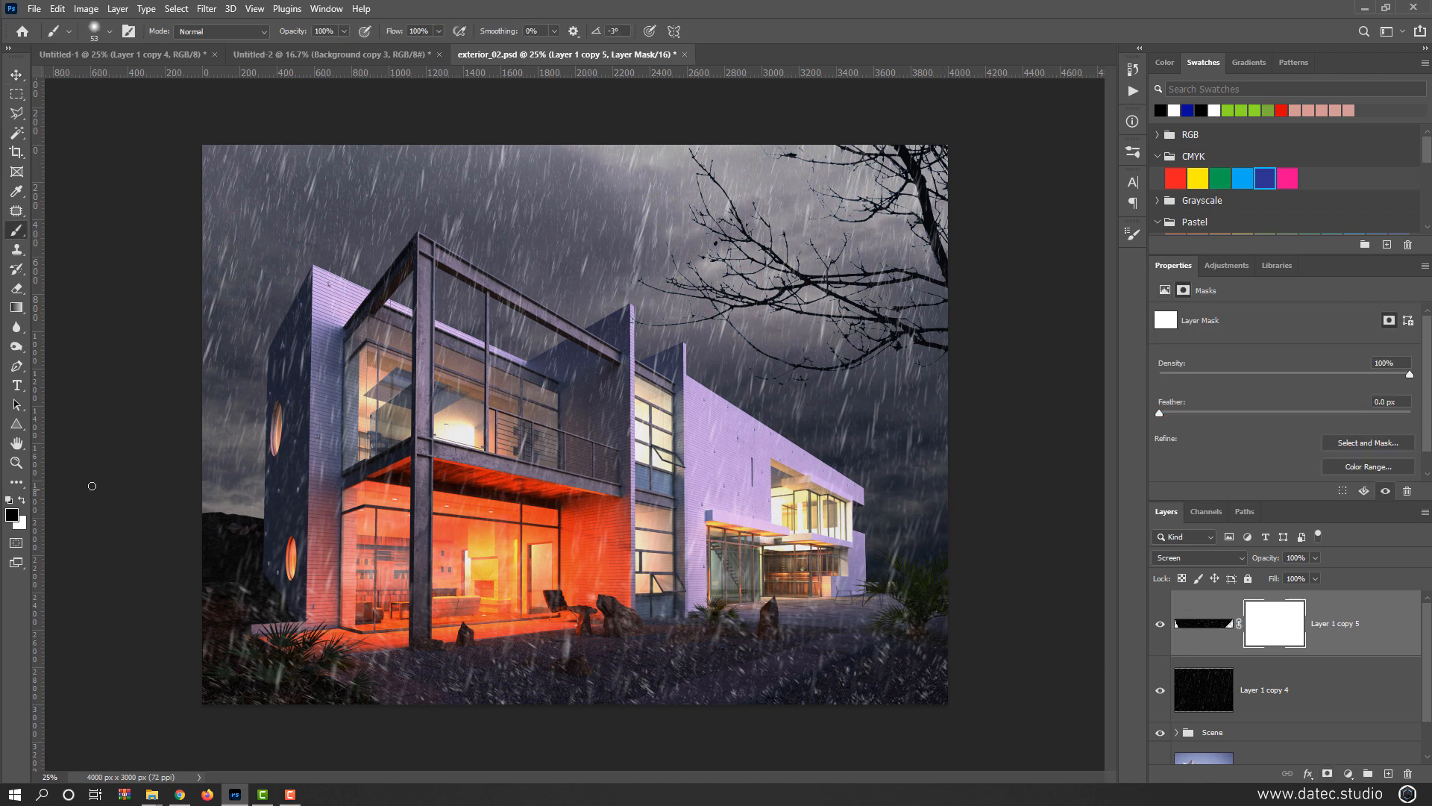
{"action": "mouse_move", "coordinate": [557, 531]}
{"action": "left_mouse_down"}
{"action": "mouse_move", "coordinate": [569, 530]}
{"action": "mouse_move", "coordinate": [594, 397]}
{"action": "mouse_move", "coordinate": [594, 321]}
{"action": "left_mouse_up"}
{"action": "mouse_move", "coordinate": [949, 574]}
{"action": "left_mouse_down"}
{"action": "mouse_move", "coordinate": [822, 597]}
{"action": "mouse_move", "coordinate": [643, 567]}
{"action": "mouse_move", "coordinate": [563, 590]}
{"action": "left_mouse_up"}
{"action": "left_click", "coordinate": [1201, 624]}
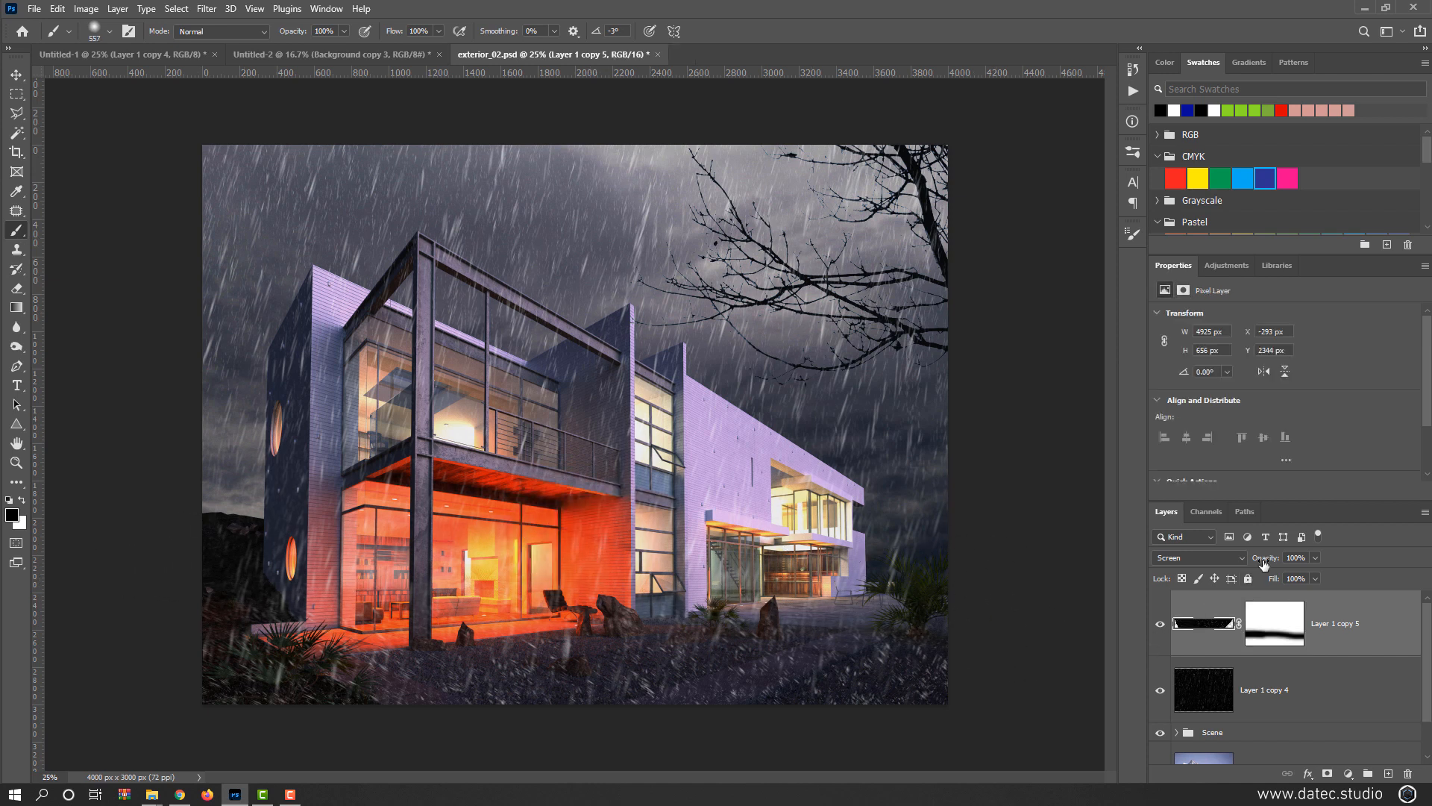
{"action": "left_click_drag", "start_coordinate": [1263, 561], "coordinate": [1253, 560]}
- Duplicate the masked ground splash layer, scale the copy down to about 85% and flip it horizontally
{"action": "left_click", "coordinate": [16, 74]}
{"action": "key", "text": "alt"}
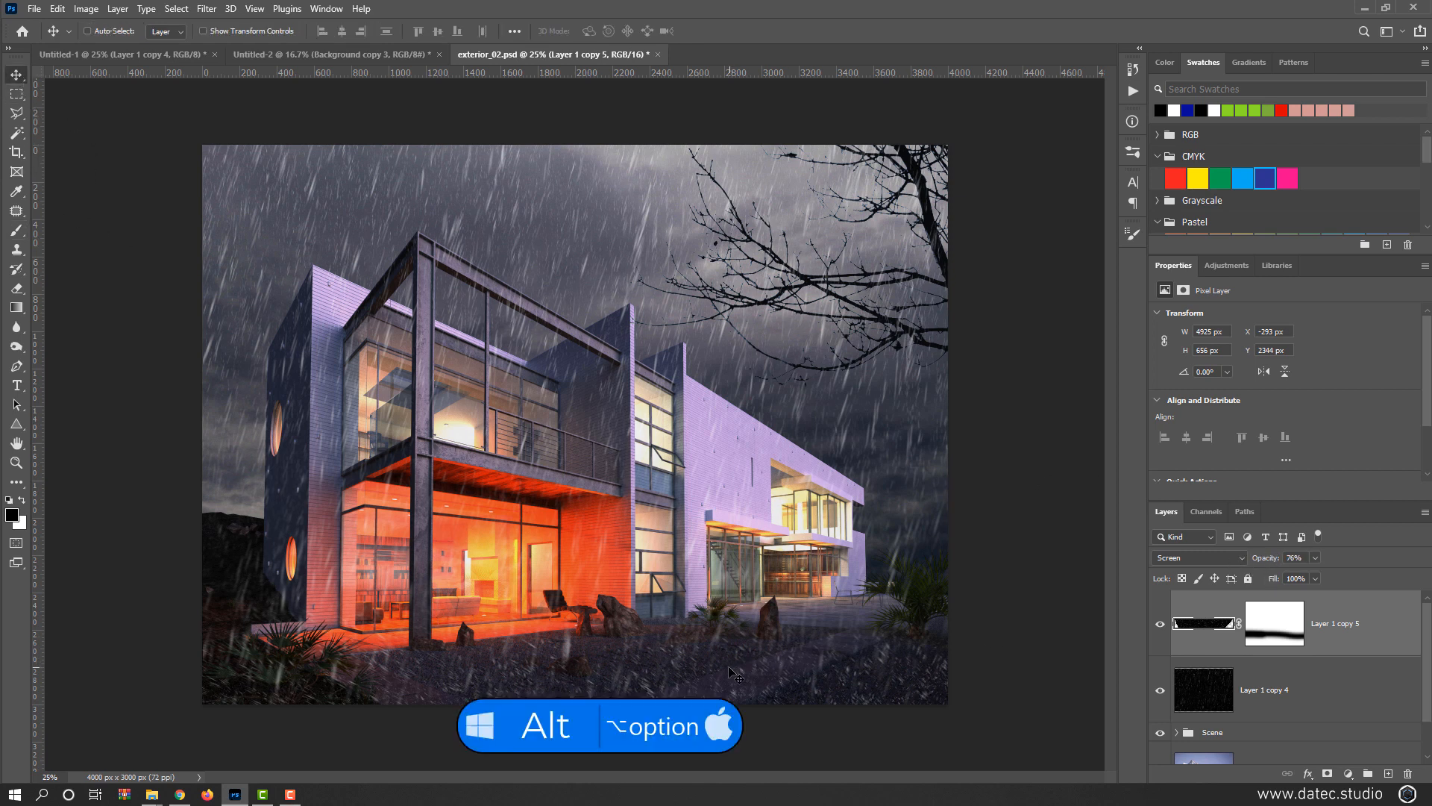
{"action": "left_click_drag", "start_coordinate": [714, 687], "coordinate": [763, 656]}
{"action": "key", "text": "ctrl+t"}
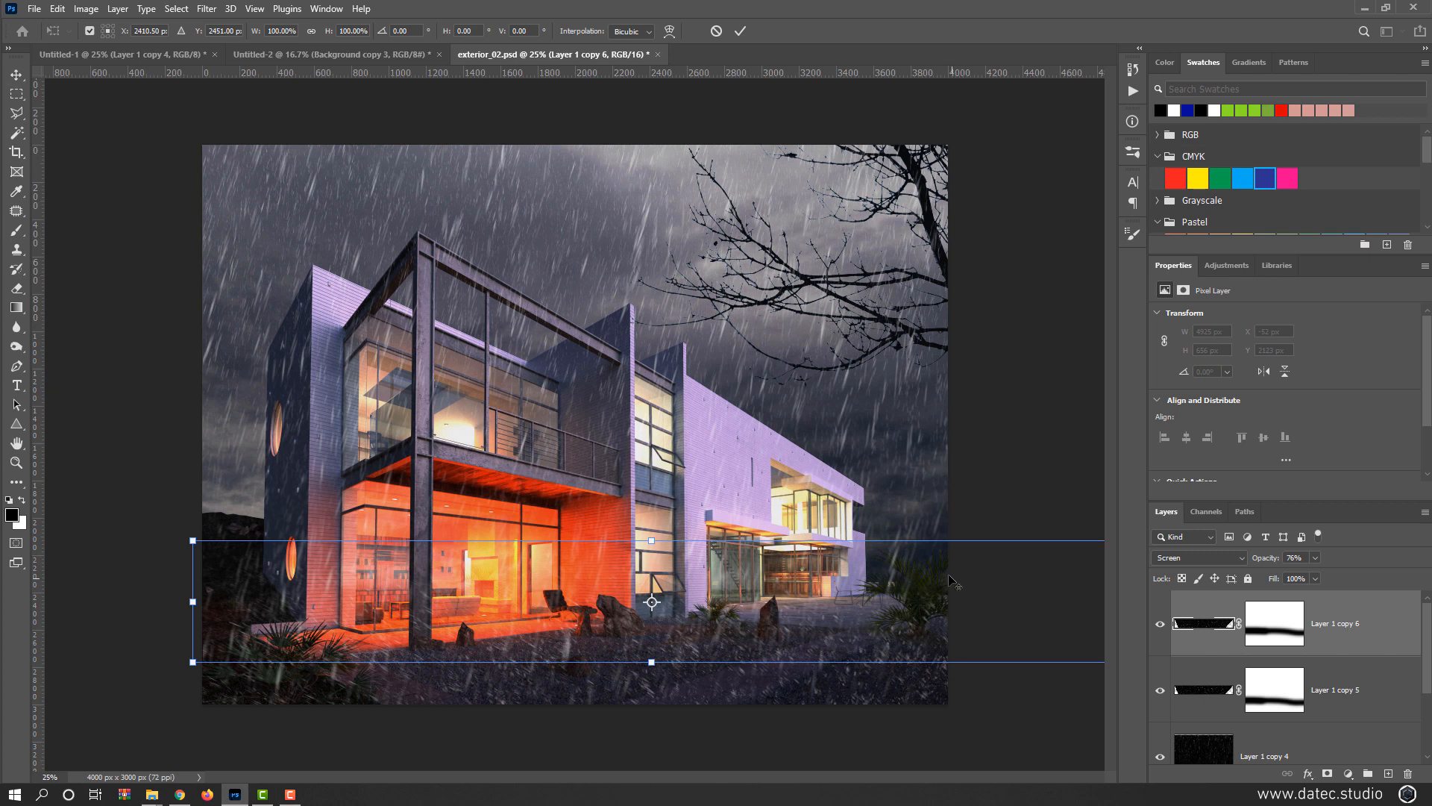
{"action": "key", "text": "ctrl+minus"}
{"action": "left_click_drag", "start_coordinate": [931, 501], "coordinate": [839, 514]}
{"action": "right_click", "coordinate": [713, 549]}
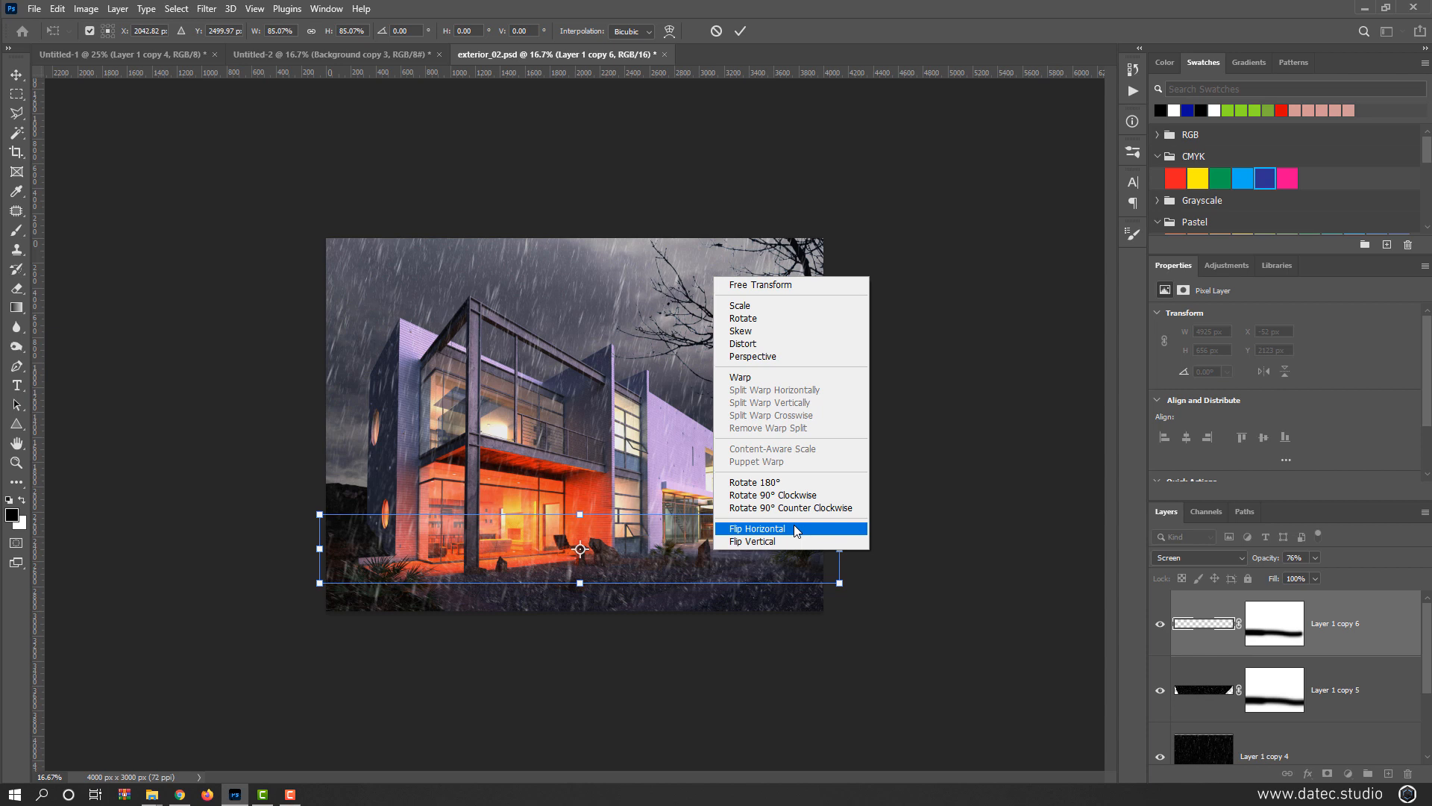
{"action": "left_click", "coordinate": [796, 530]}
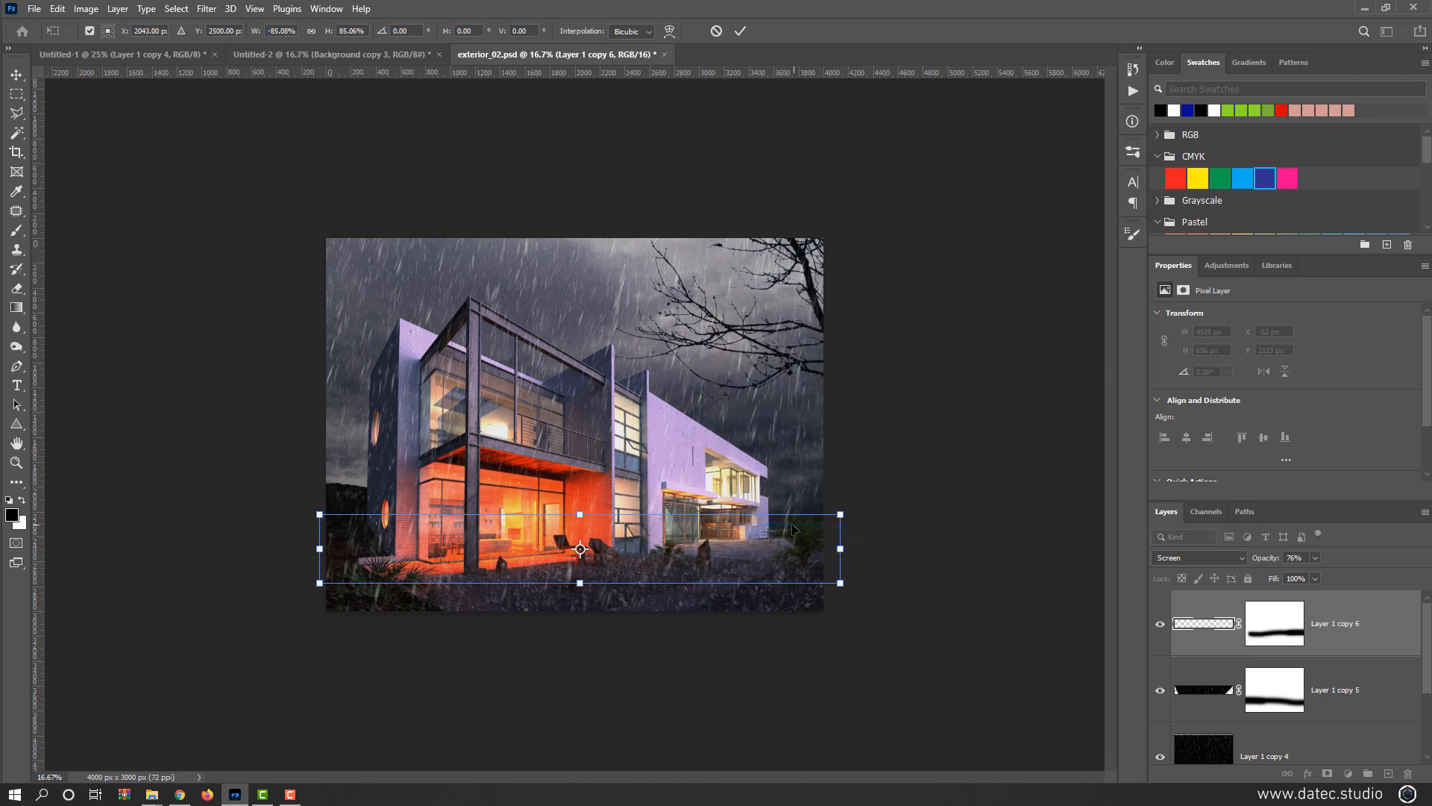
- Squash the mirrored splash copy to about 4222 × 420 px and spread two more offset copies over the ground
{"action": "key", "text": "ctrl+plus"}
{"action": "left_click_drag", "start_coordinate": [971, 560], "coordinate": [941, 576]}
{"action": "left_click_drag", "start_coordinate": [947, 633], "coordinate": [988, 597]}
{"action": "left_click_drag", "start_coordinate": [296, 613], "coordinate": [276, 615]}
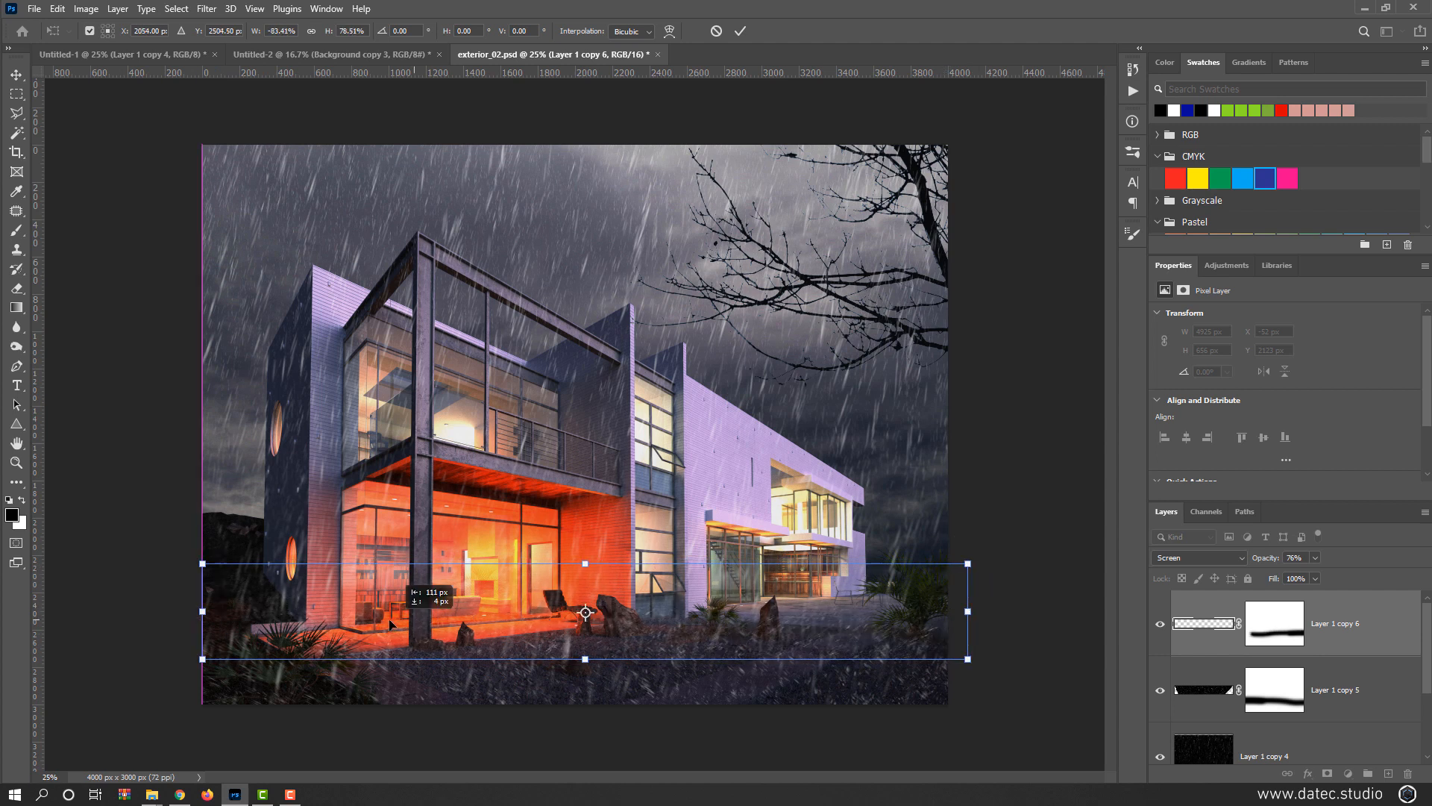
{"action": "left_click_drag", "start_coordinate": [971, 563], "coordinate": [1018, 610]}
{"action": "left_click_drag", "start_coordinate": [595, 565], "coordinate": [595, 582]}
{"action": "left_click_drag", "start_coordinate": [643, 642], "coordinate": [741, 589]}
{"action": "key", "text": "Return"}
- Merge the three newest splash copies above Layer 1 copy 5 into one layer and set its blending to Screen
{"action": "key", "text": "ctrl+e"}
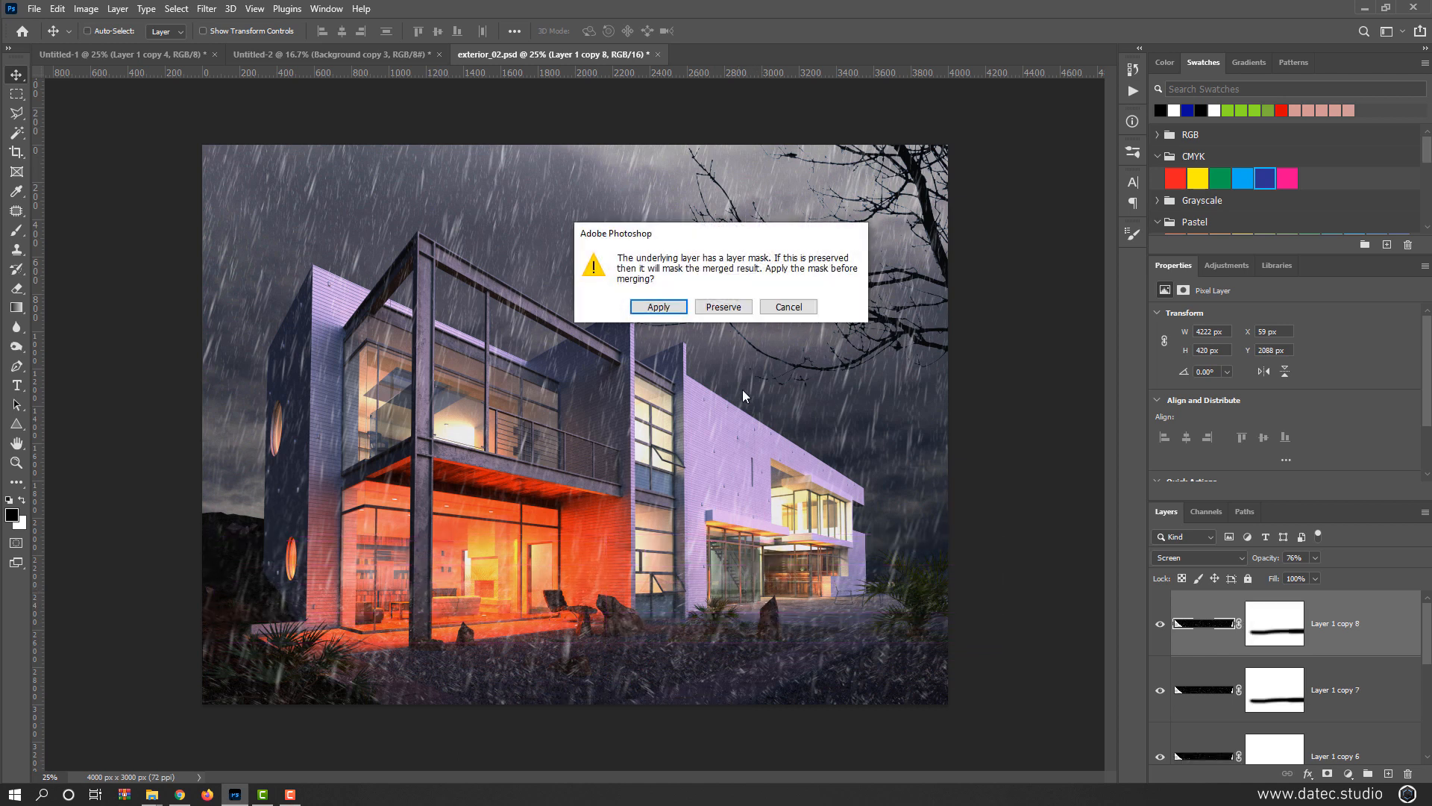
{"action": "left_click", "coordinate": [789, 308]}
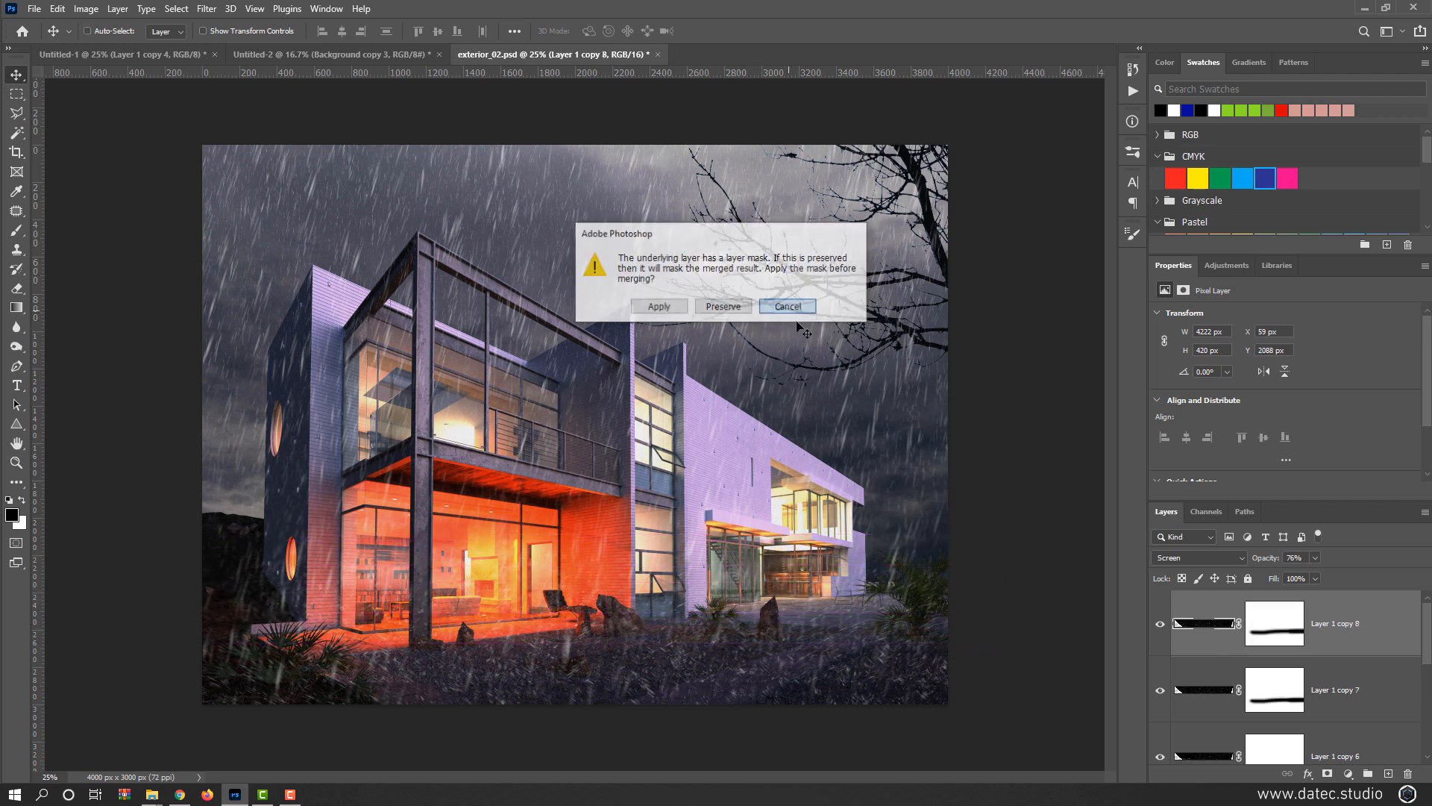
{"action": "scroll", "coordinate": [1212, 649], "scroll_direction": "down", "scroll_amount": 1}
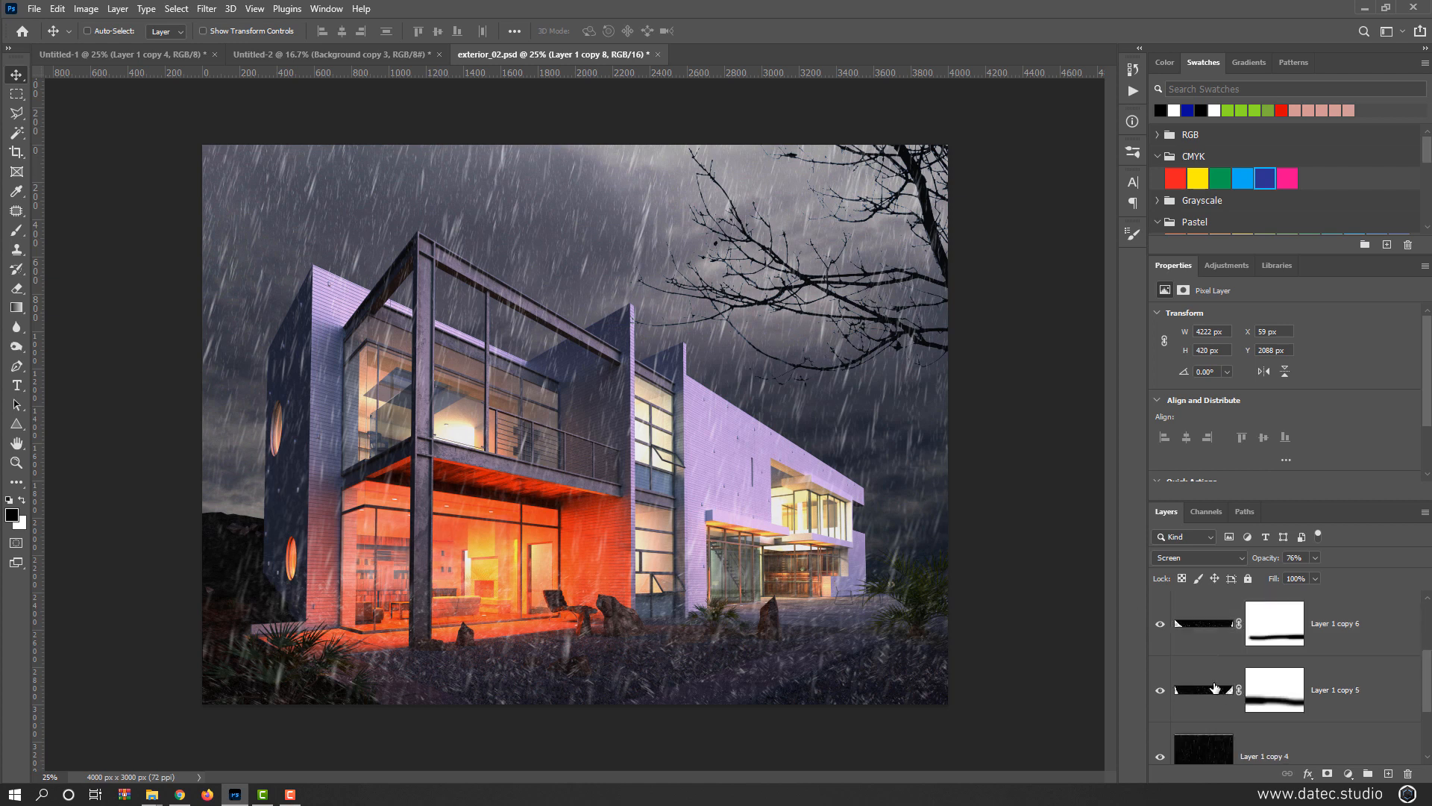
{"action": "left_click", "coordinate": [1214, 699], "text": "shift"}
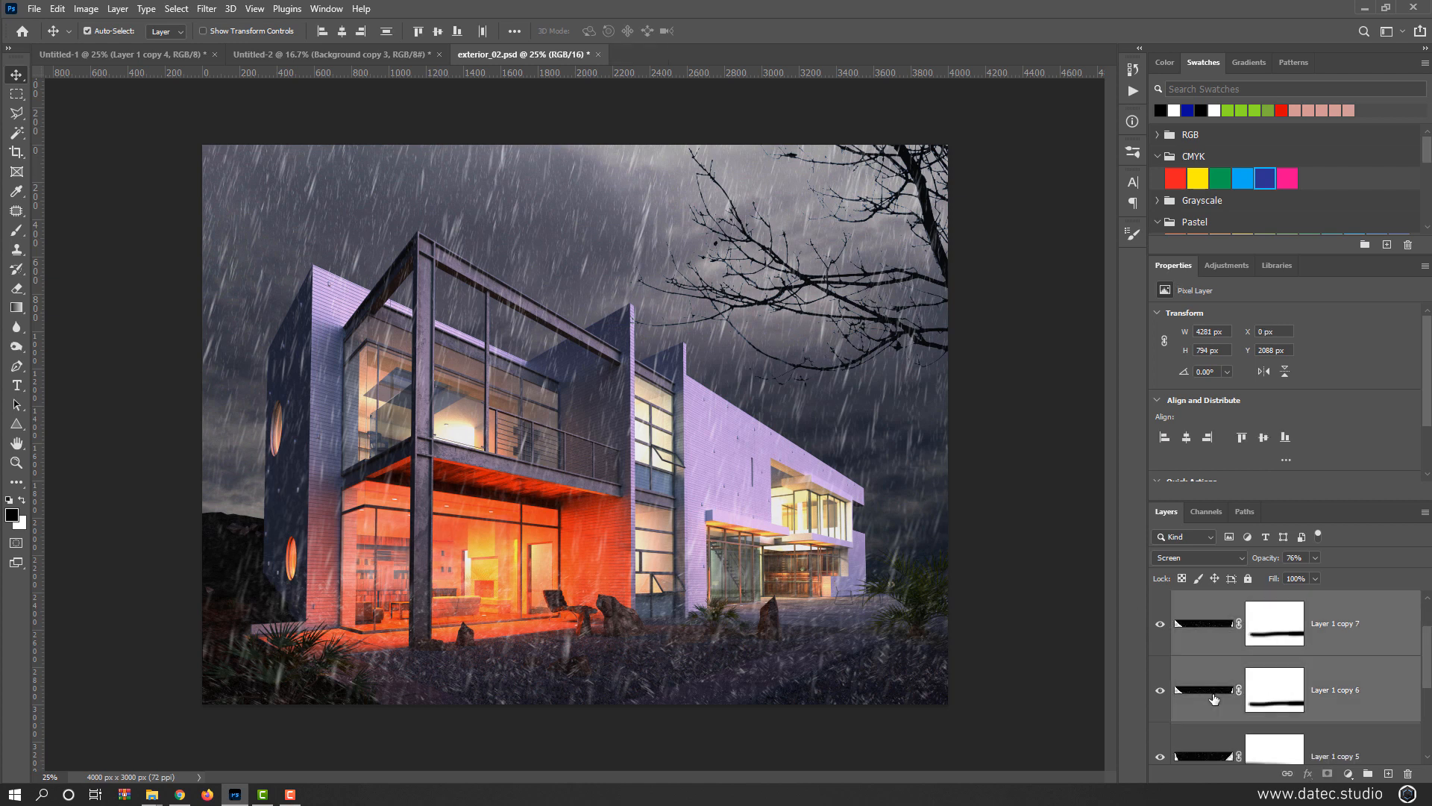
{"action": "key", "text": "Delete"}
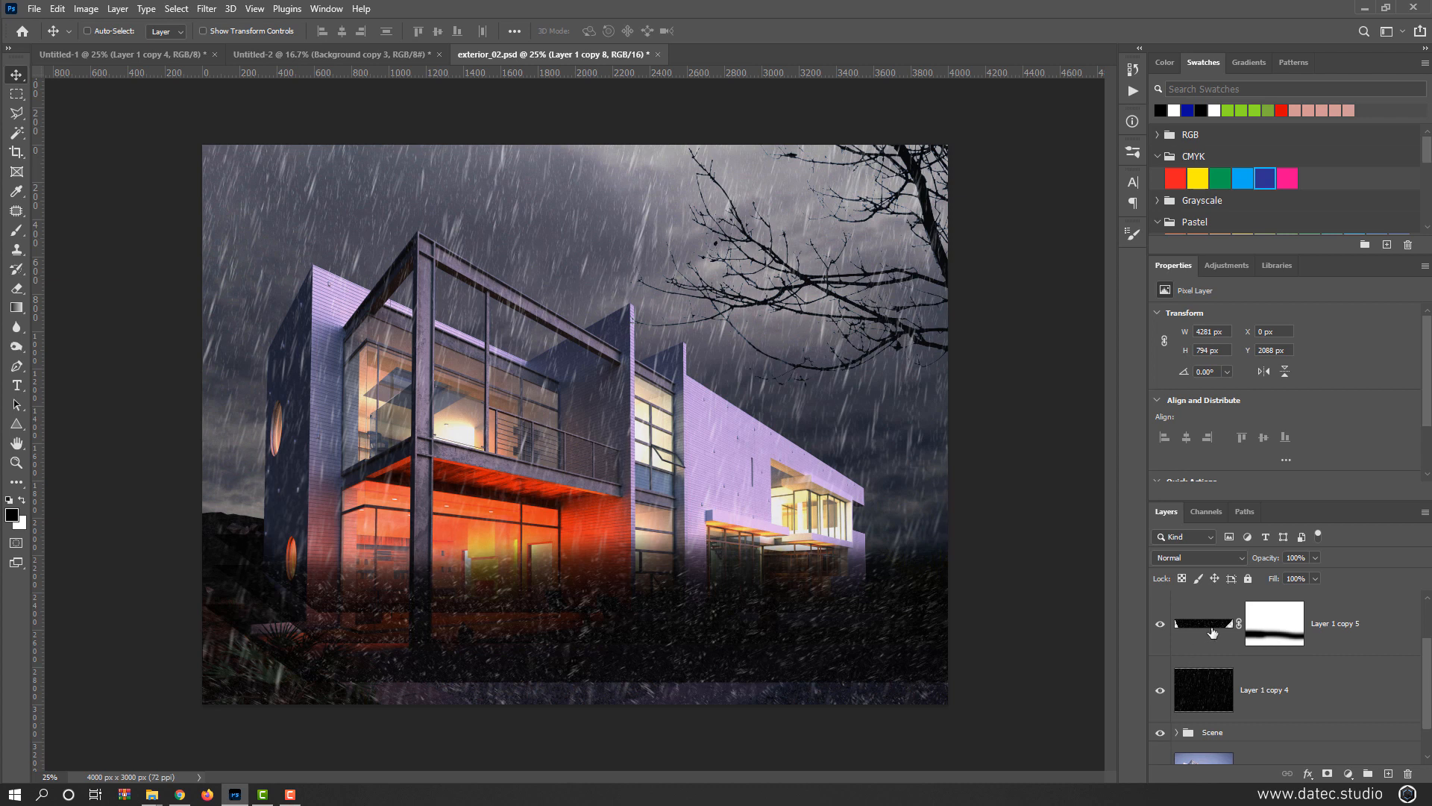
{"action": "scroll", "coordinate": [1212, 633], "scroll_direction": "up", "scroll_amount": 1}
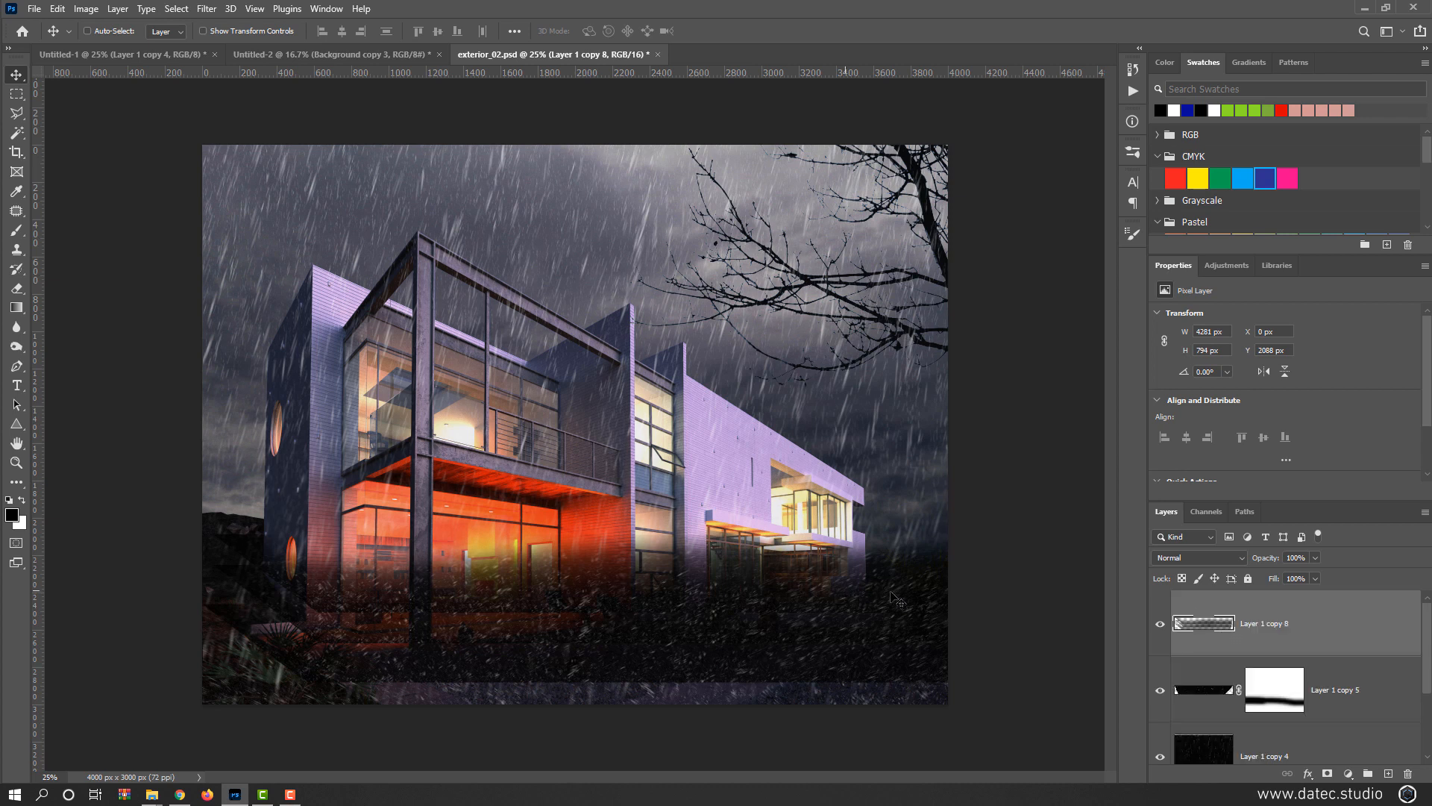
{"action": "left_click", "coordinate": [1210, 557]}
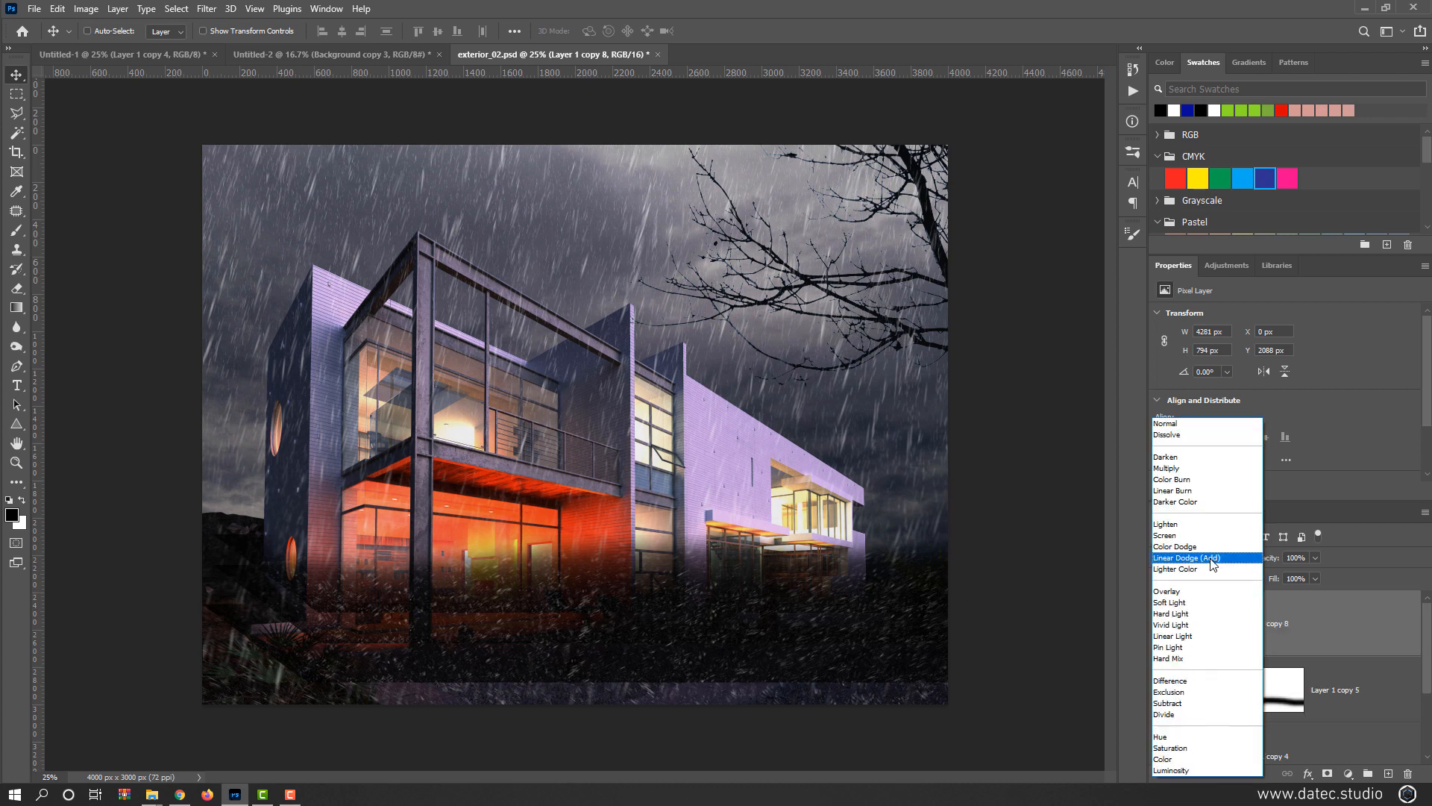
{"action": "left_click", "coordinate": [1173, 536]}
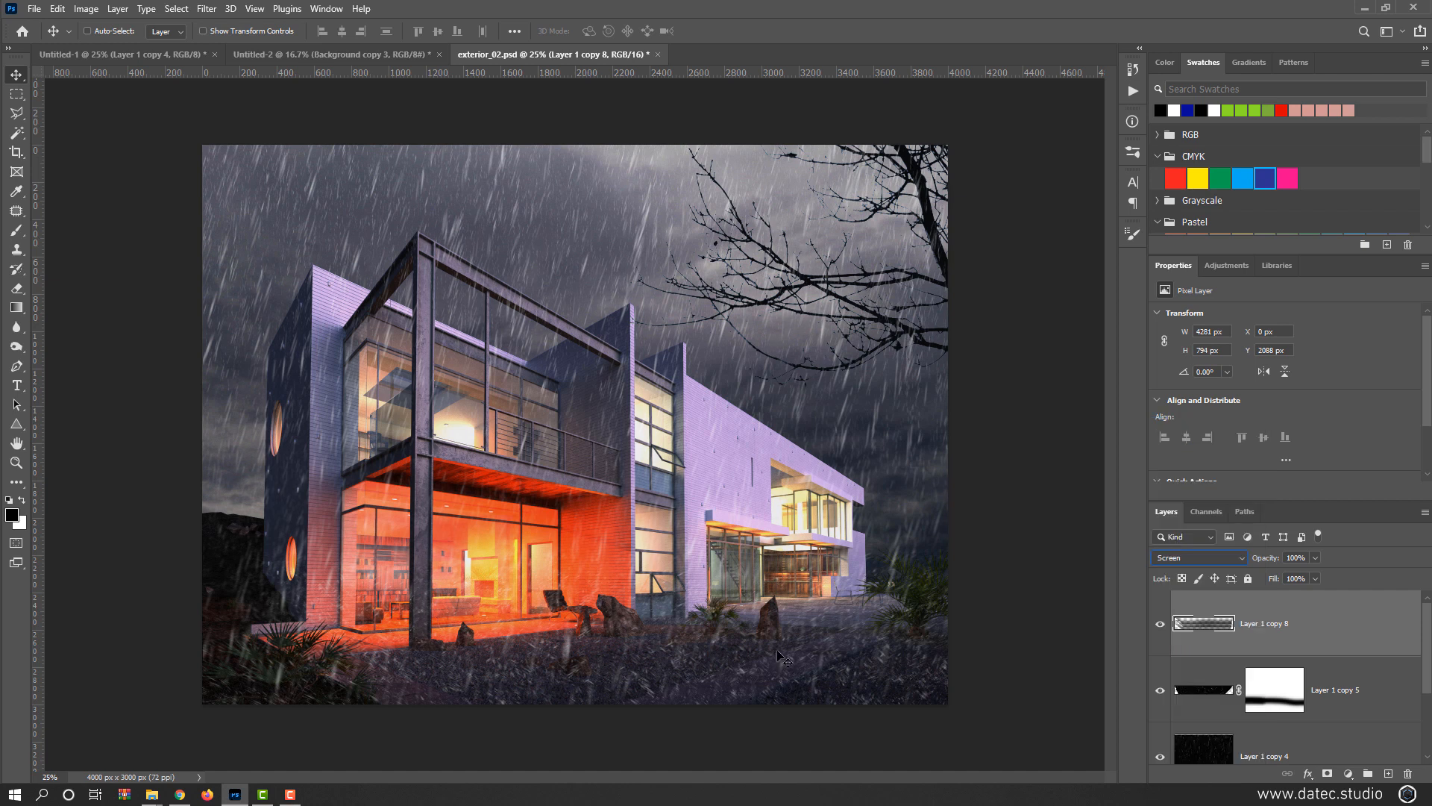
- Add a mask to the merged splash layer, fade its lower edge with a soft black brush, and lower its opacity
{"action": "key", "text": "e"}
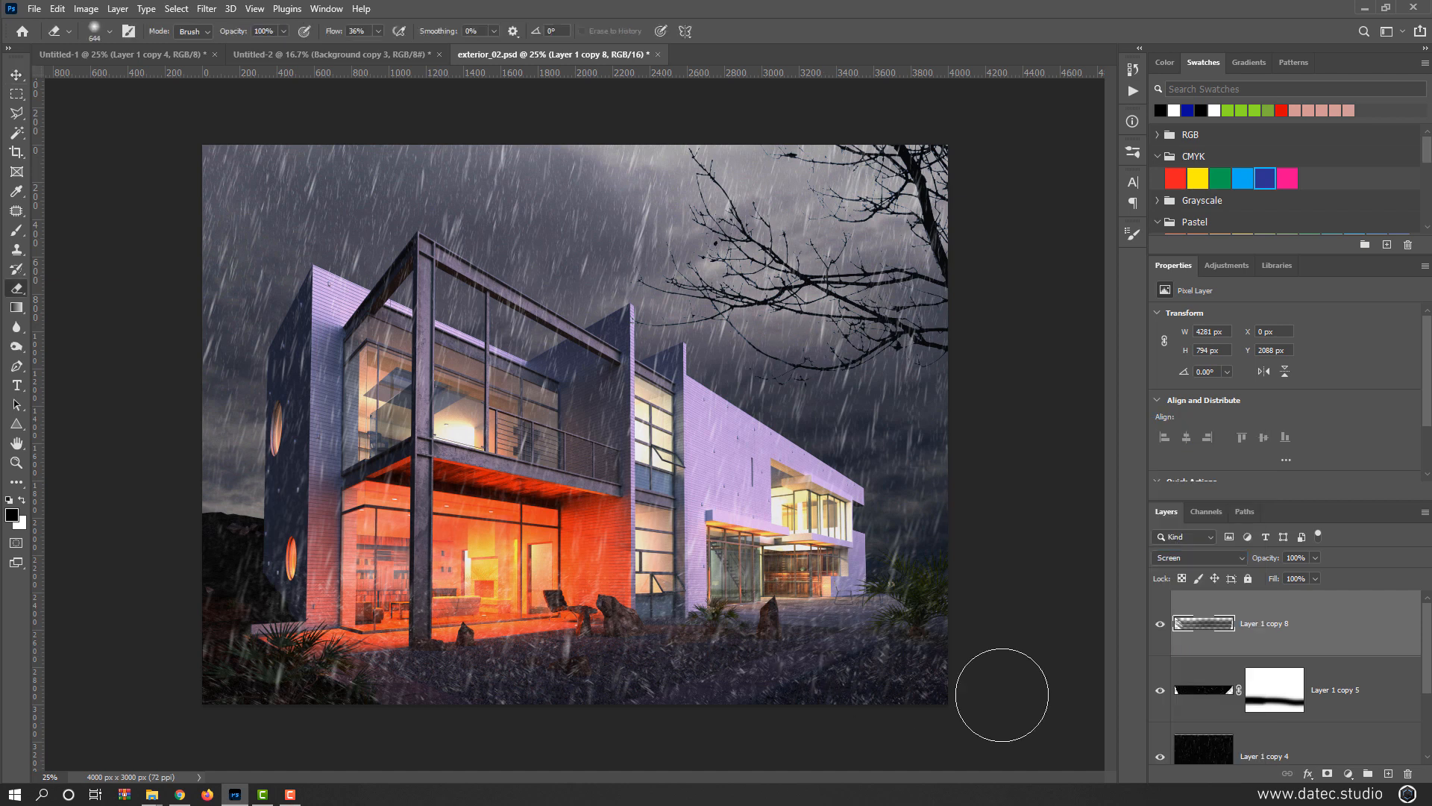
{"action": "left_click", "coordinate": [1327, 773]}
{"action": "key", "text": "b"}
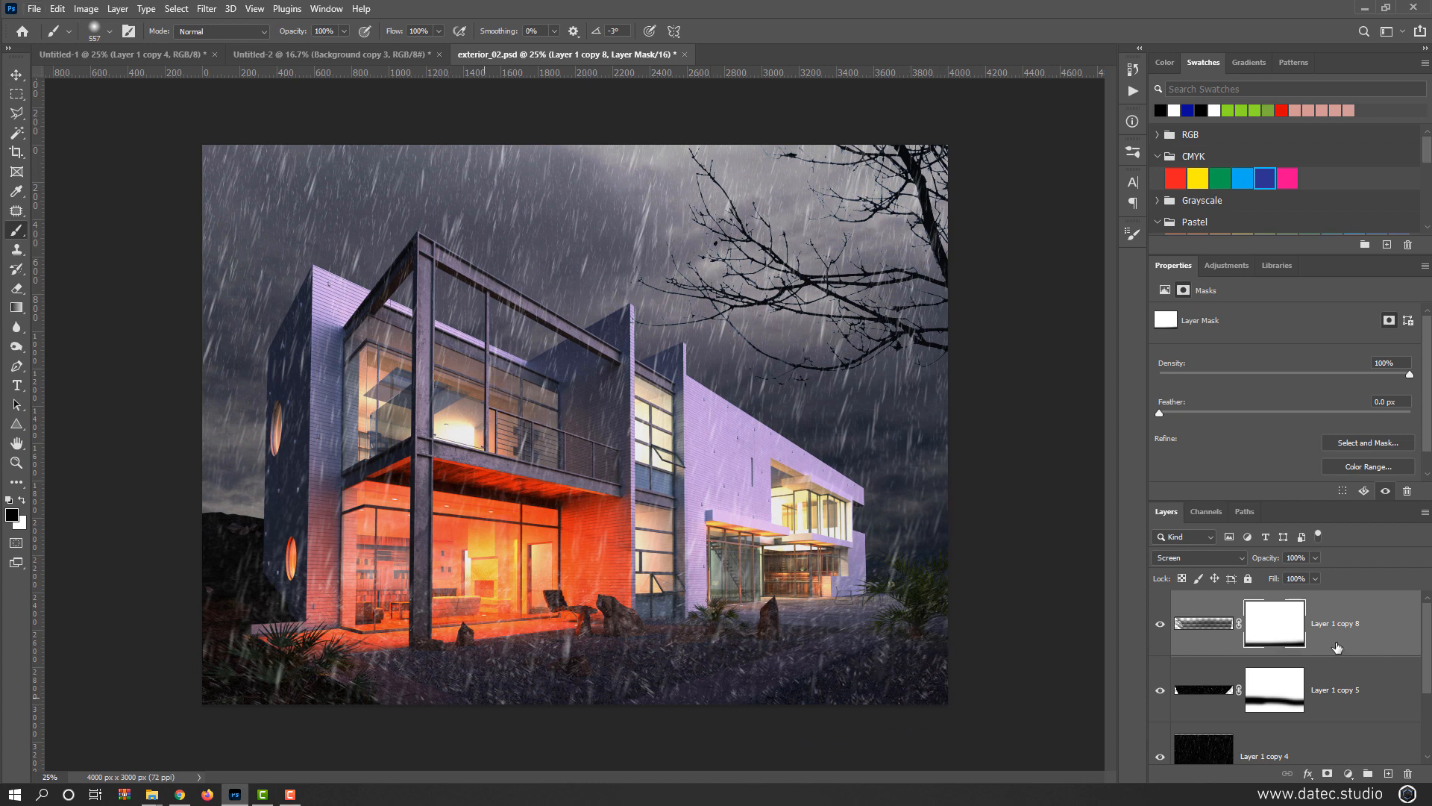
{"action": "left_click", "coordinate": [1194, 625]}
{"action": "mouse_move", "coordinate": [1271, 563]}
{"action": "left_mouse_down"}
{"action": "mouse_move", "coordinate": [1241, 562]}
{"action": "mouse_move", "coordinate": [1256, 561]}
{"action": "left_mouse_up"}
- Set Layer 1 copy 5 to 59% opacity and compare both ground splash layers by switching their visibility off and on
{"action": "left_click", "coordinate": [1203, 690]}
{"action": "left_click", "coordinate": [1160, 624]}
{"action": "left_click", "coordinate": [1159, 689]}
{"action": "left_click", "coordinate": [1159, 689]}
{"action": "left_click", "coordinate": [1159, 624]}
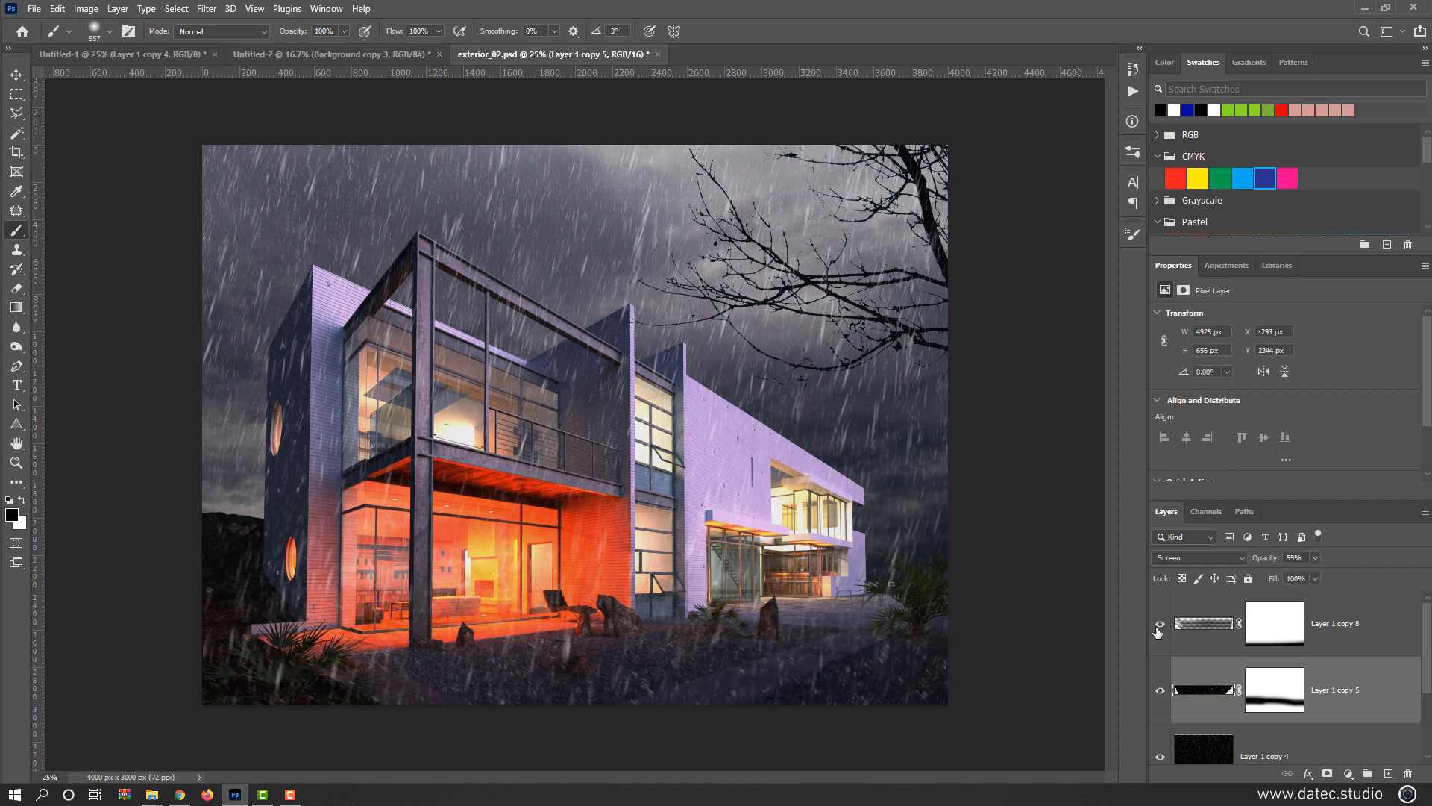
{"action": "left_click", "coordinate": [1159, 689]}
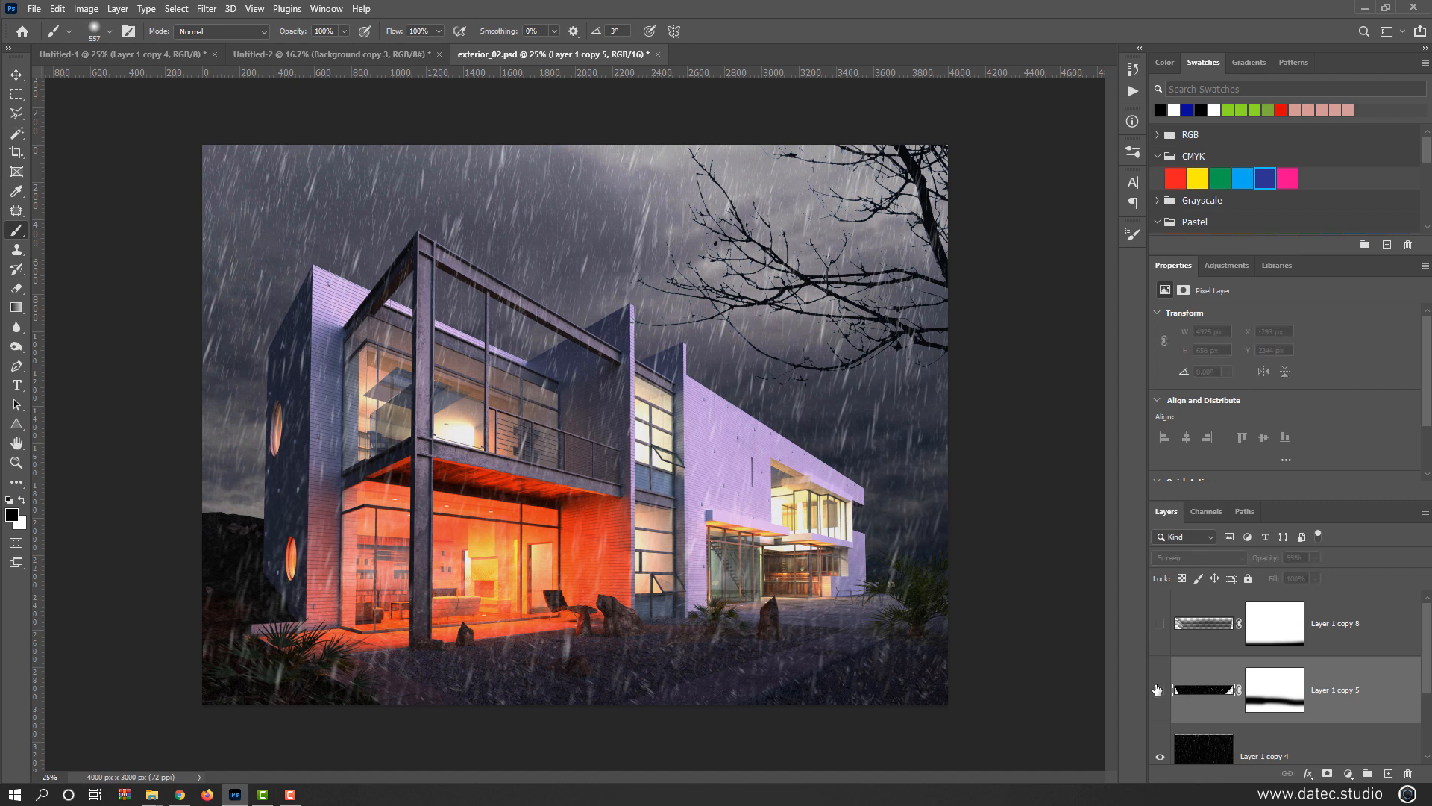
{"action": "left_click", "coordinate": [1159, 689]}
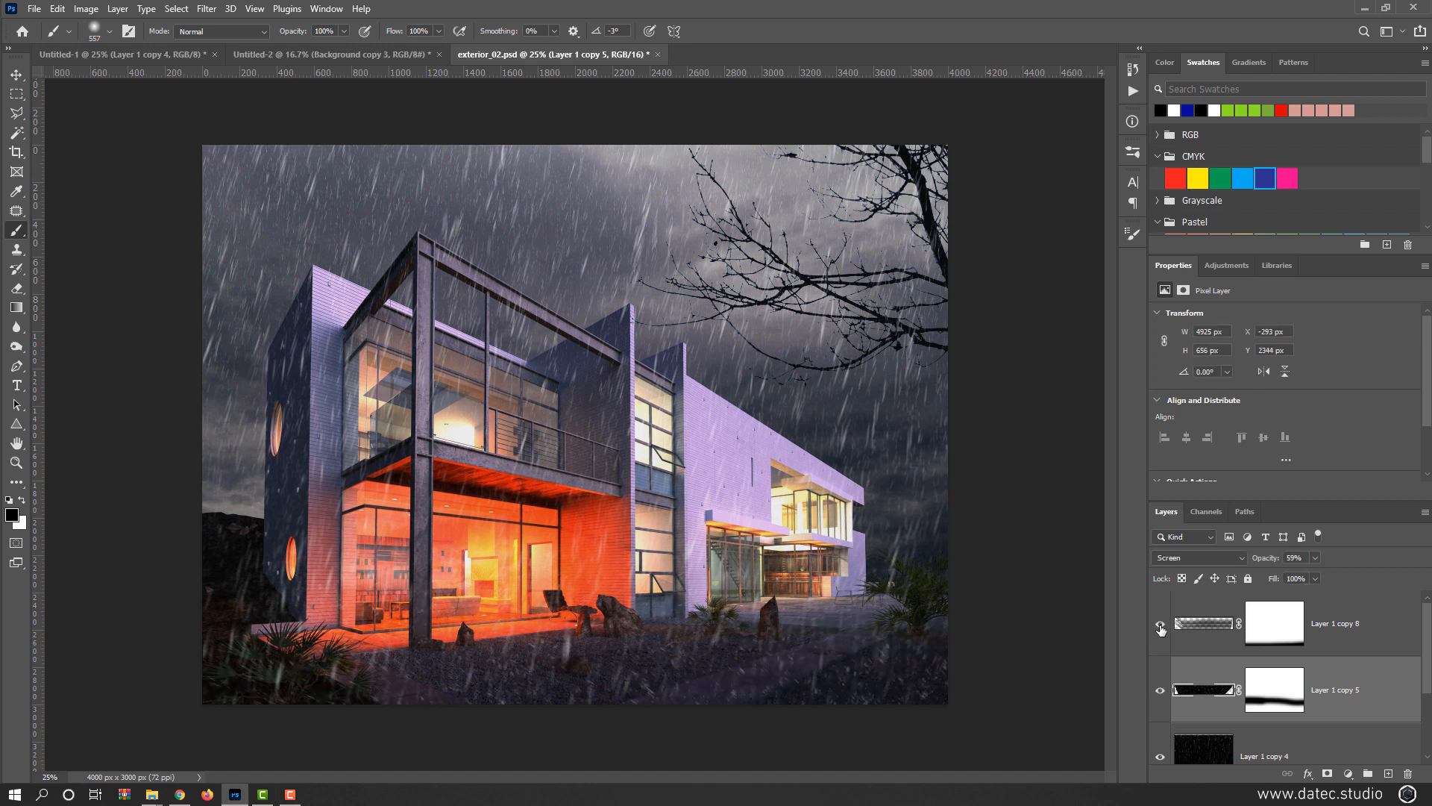
- Duplicate Layer 1 copy 5, move the copy up to the roof and sky area, and set its opacity to 100%
{"action": "left_click", "coordinate": [17, 76]}
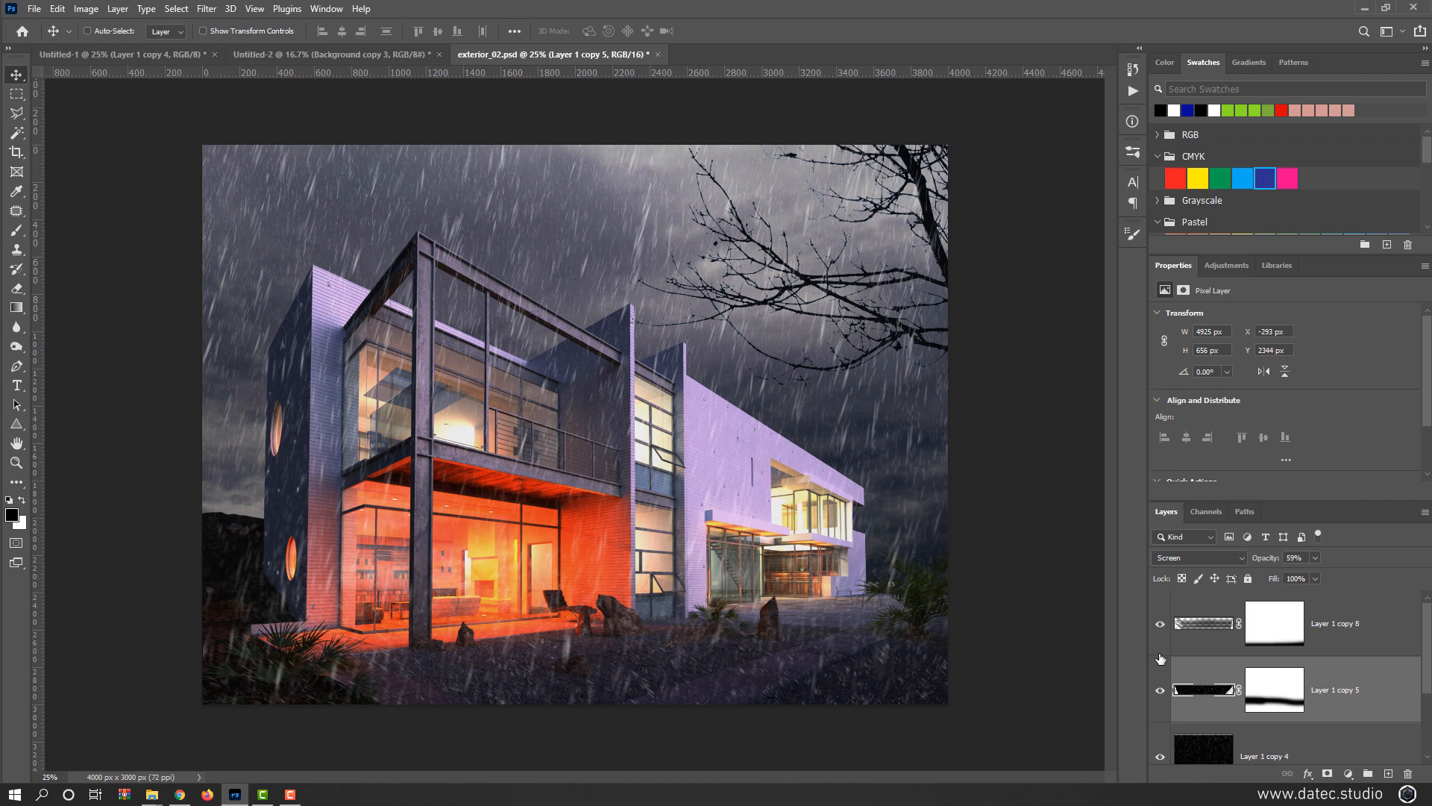
{"action": "left_click_drag", "start_coordinate": [1204, 699], "coordinate": [1387, 775]}
{"action": "left_click_drag", "start_coordinate": [661, 668], "coordinate": [646, 290]}
{"action": "left_click_drag", "start_coordinate": [1265, 562], "coordinate": [1392, 567]}
- Scale the roof splash copy to about 55%, move it just above the roof frame, and switch its blending to Normal
{"action": "key", "text": "ctrl+t"}
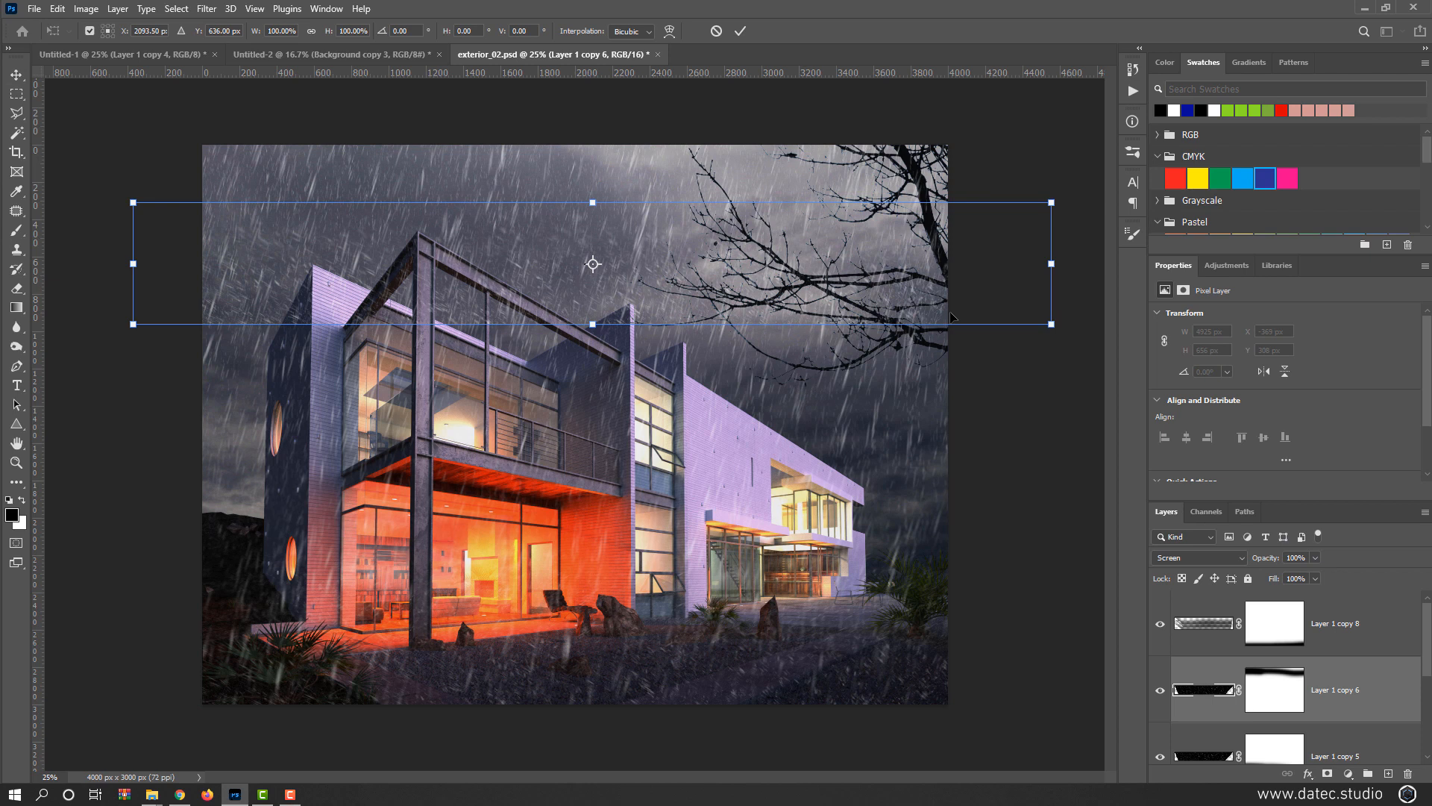
{"action": "left_click_drag", "start_coordinate": [1053, 200], "coordinate": [845, 230]}
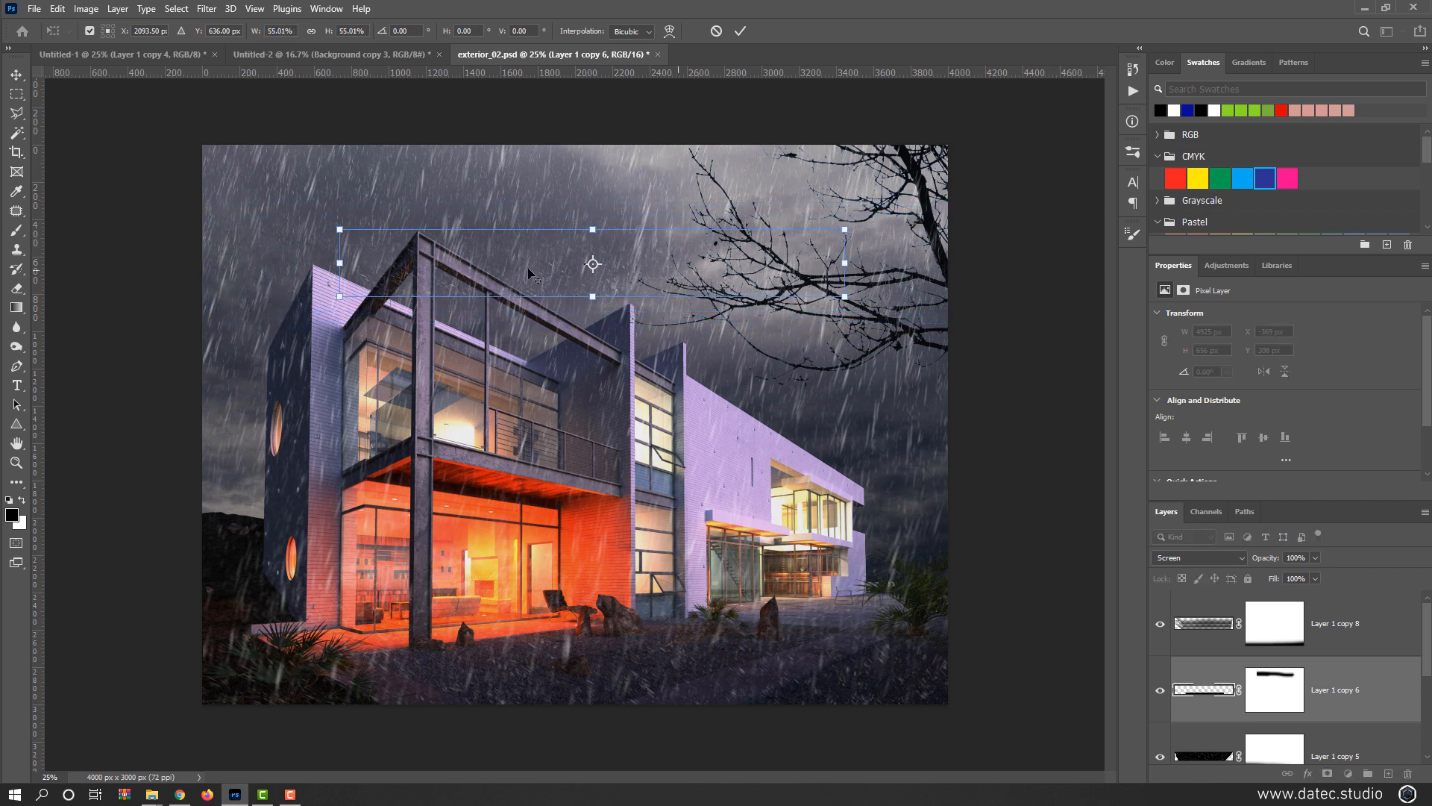
{"action": "scroll", "coordinate": [527, 269], "scroll_direction": "up", "scroll_amount": 2}
{"action": "left_click_drag", "start_coordinate": [540, 296], "coordinate": [606, 168]}
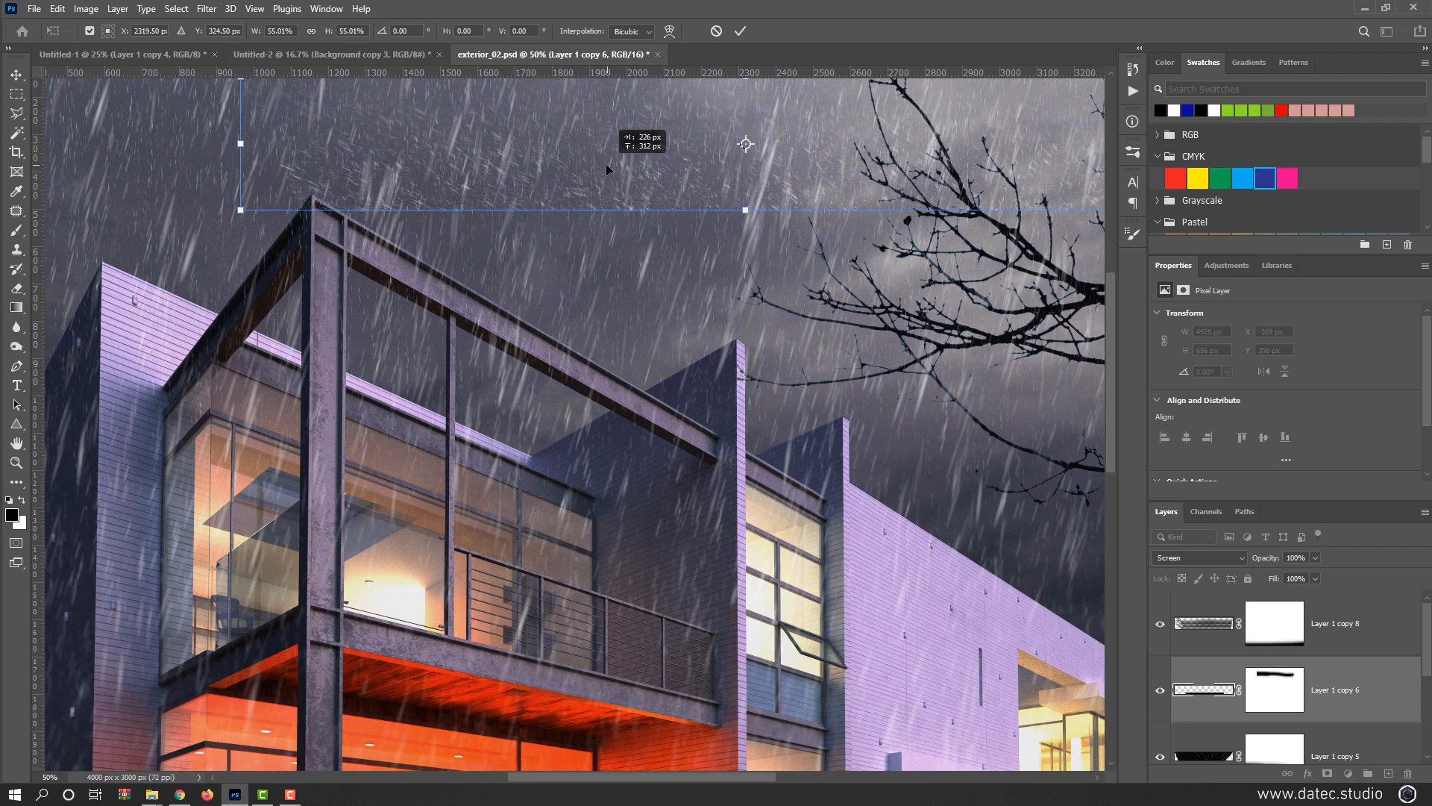
{"action": "left_click", "coordinate": [1230, 566]}
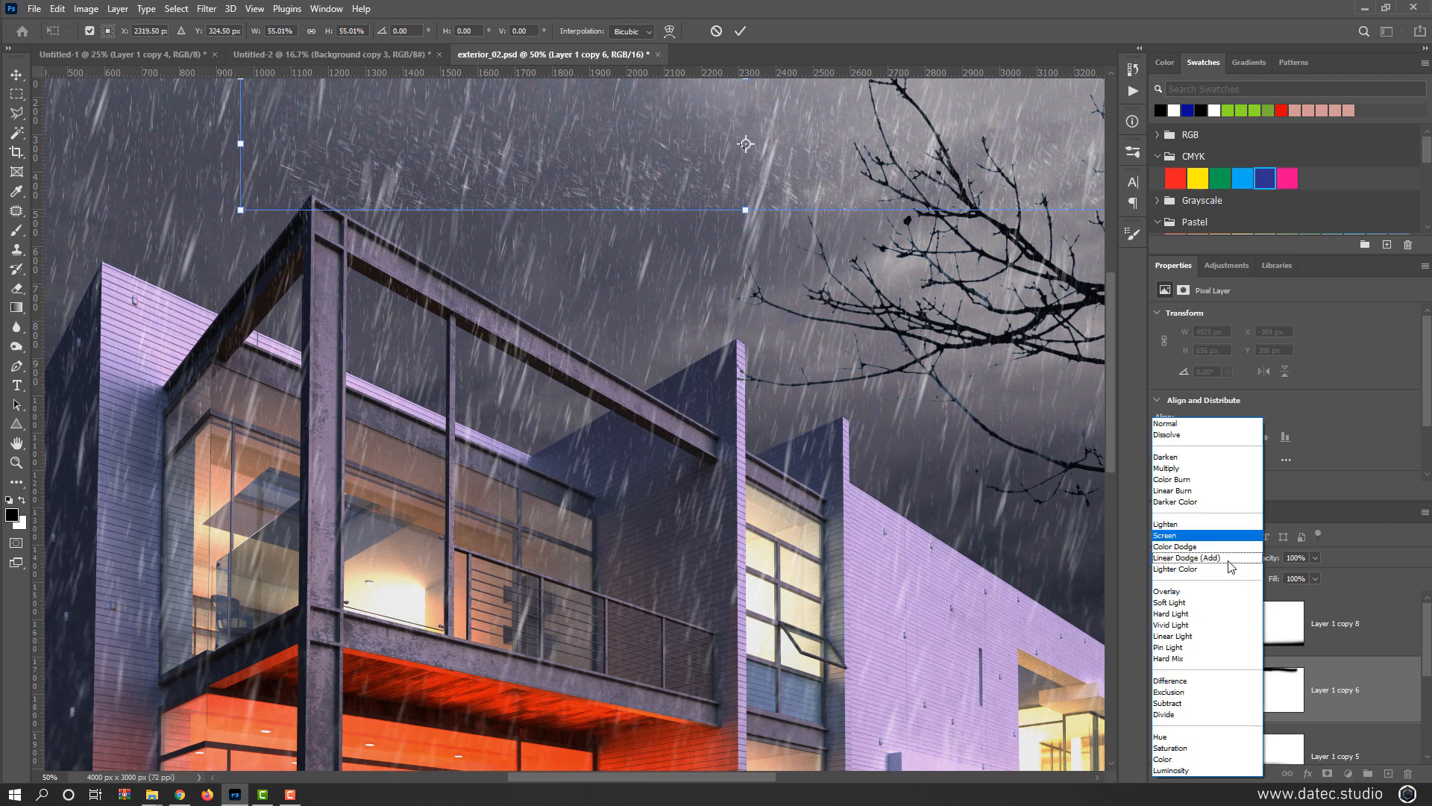
{"action": "left_click", "coordinate": [1168, 423]}
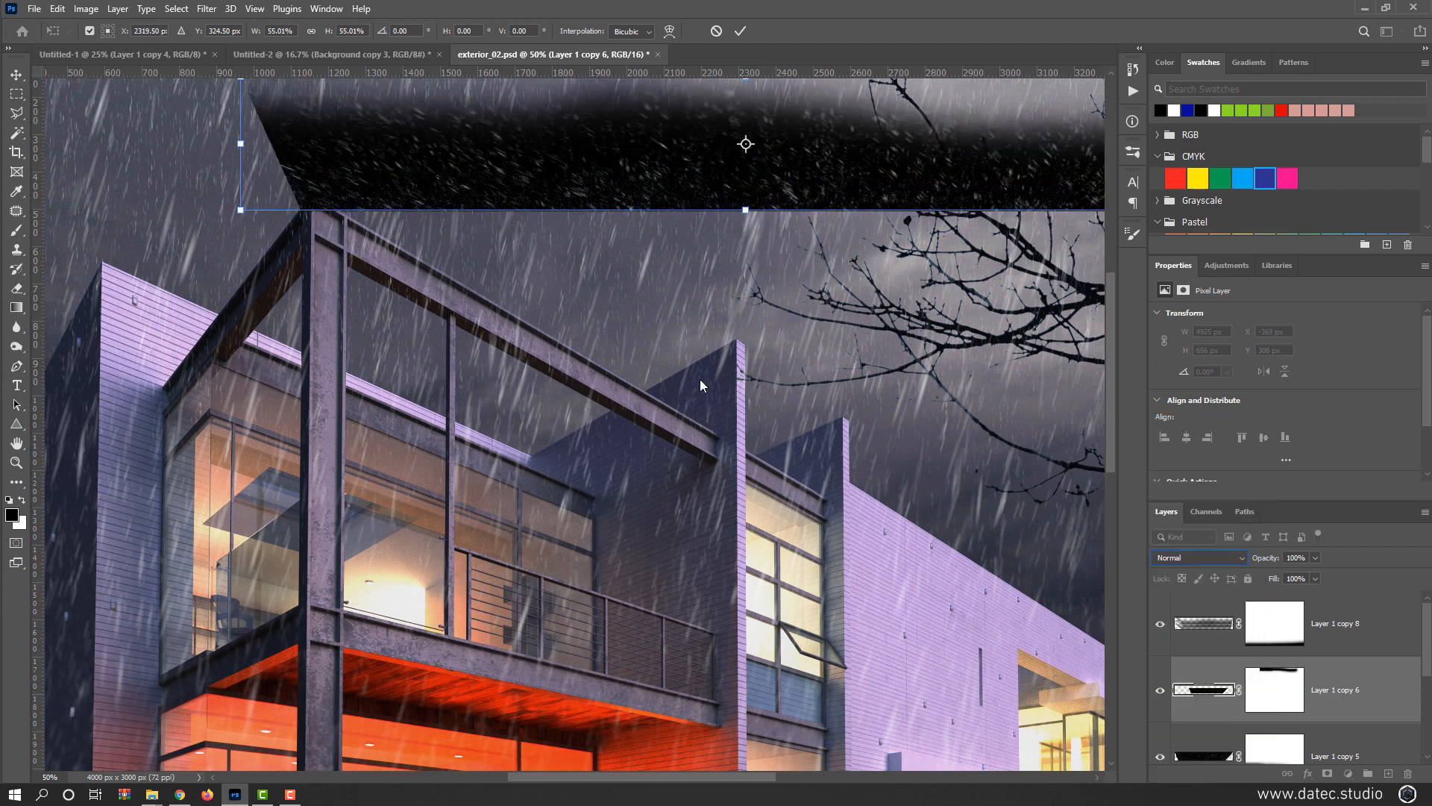
{"action": "key", "text": "Return"}
- Narrow, skew and flatten the splash strip to follow the sloping roof beam, about 1363 × 929 px overall
{"action": "left_click_drag", "start_coordinate": [681, 382], "coordinate": [542, 531]}
{"action": "scroll", "coordinate": [724, 440], "scroll_direction": "down", "scroll_amount": 1}
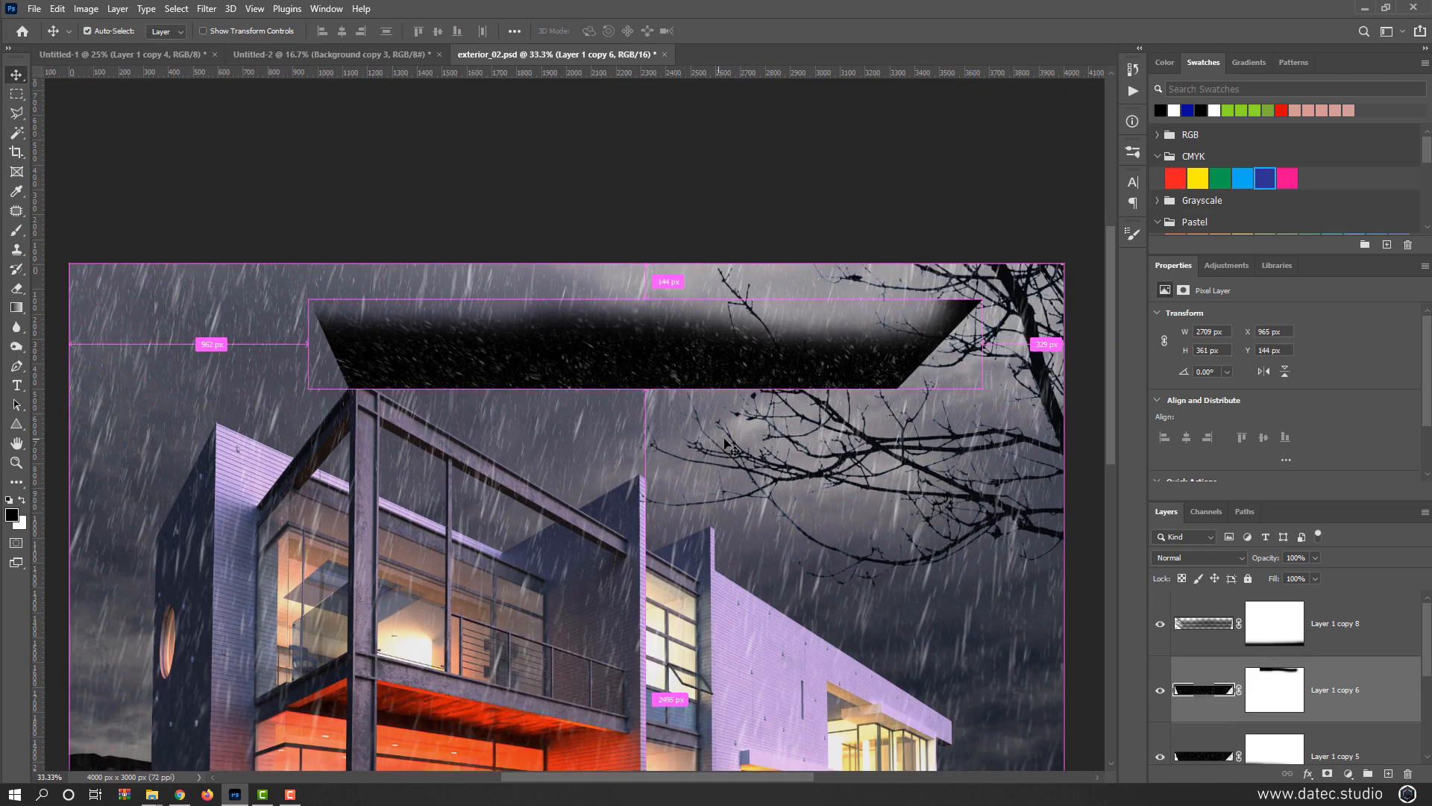
{"action": "key", "text": "ctrl+t"}
{"action": "left_click_drag", "start_coordinate": [983, 346], "coordinate": [673, 519]}
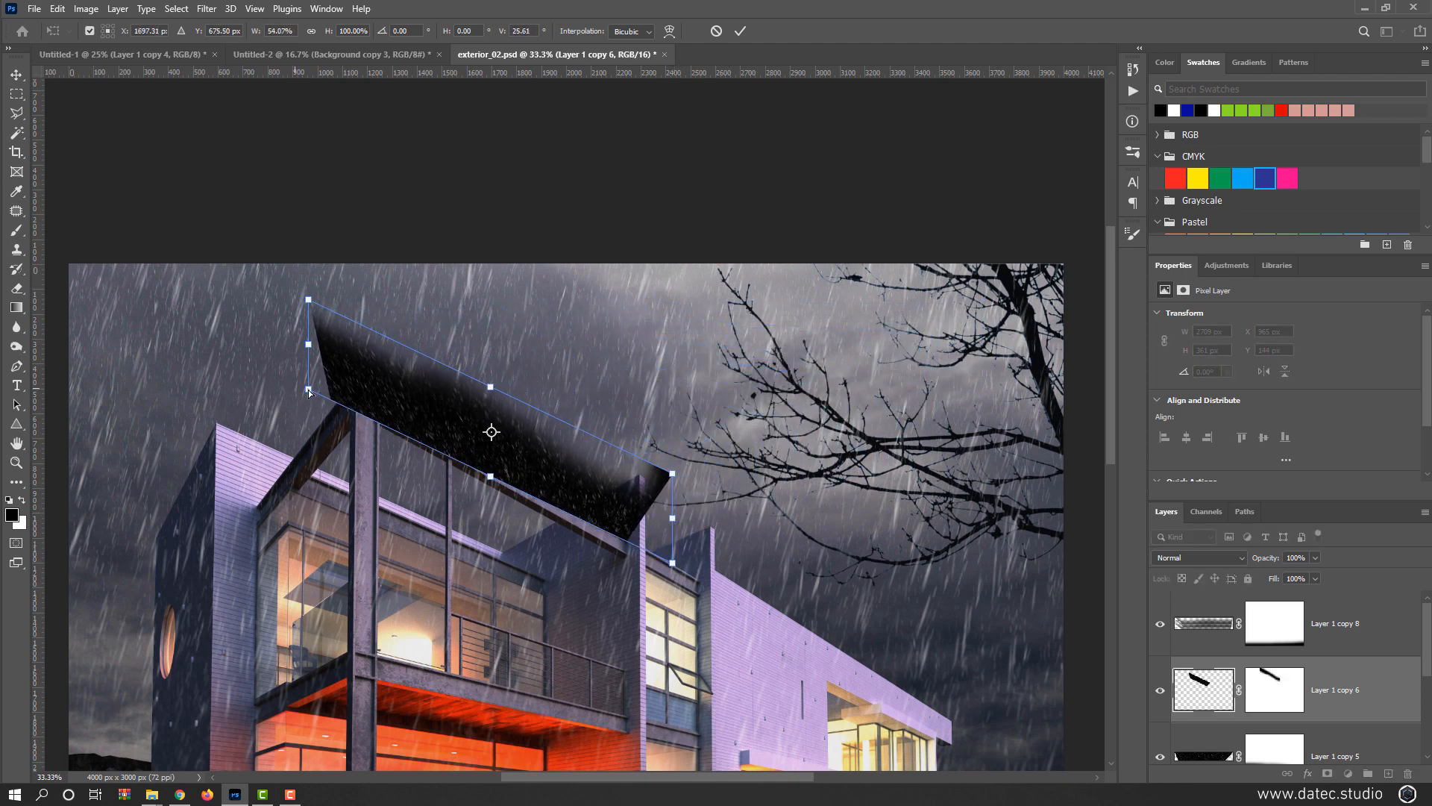
{"action": "left_click_drag", "start_coordinate": [312, 348], "coordinate": [337, 330]}
{"action": "scroll", "coordinate": [494, 384], "scroll_direction": "up", "scroll_amount": 1}
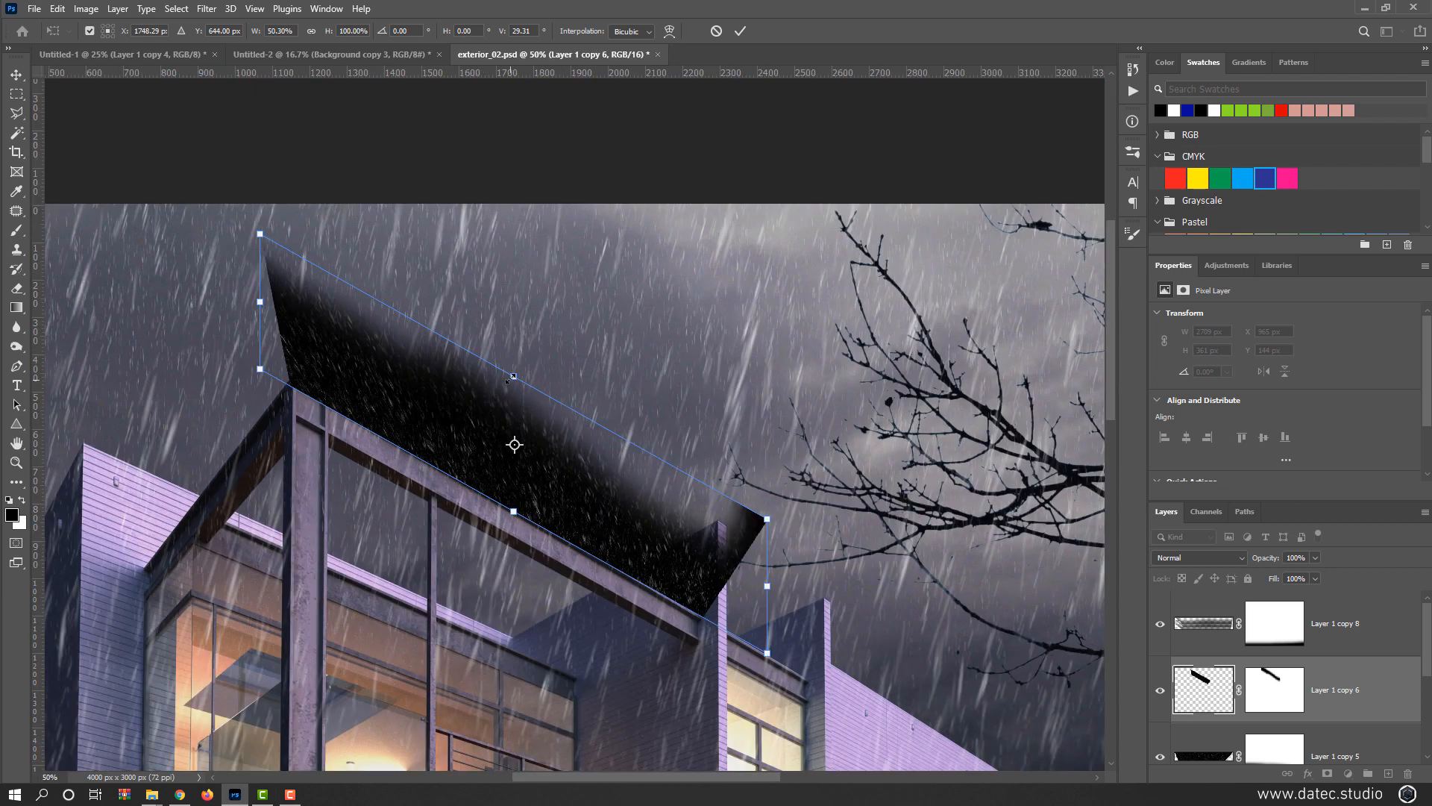
{"action": "left_click_drag", "start_coordinate": [512, 378], "coordinate": [507, 413]}
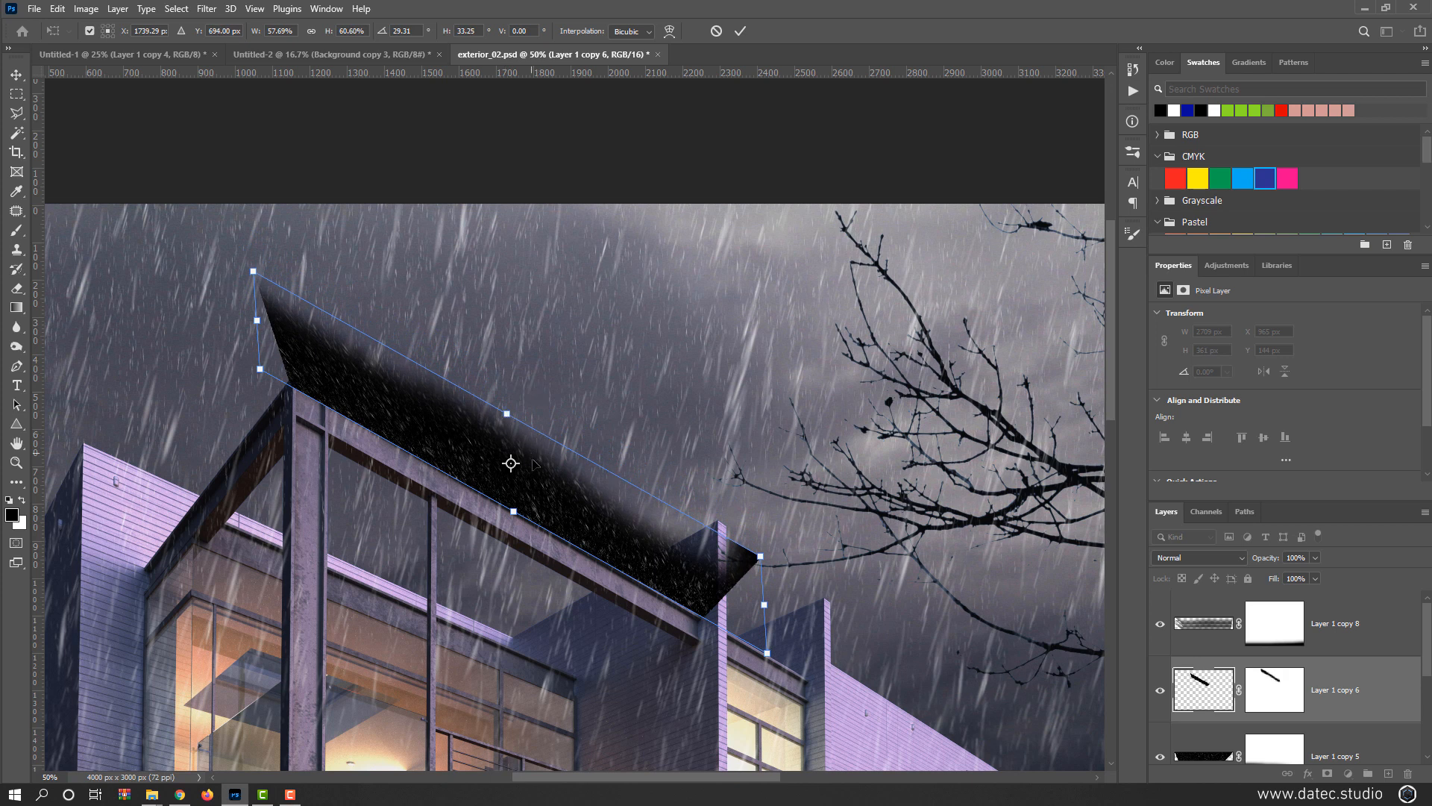
{"action": "key", "text": "Return"}
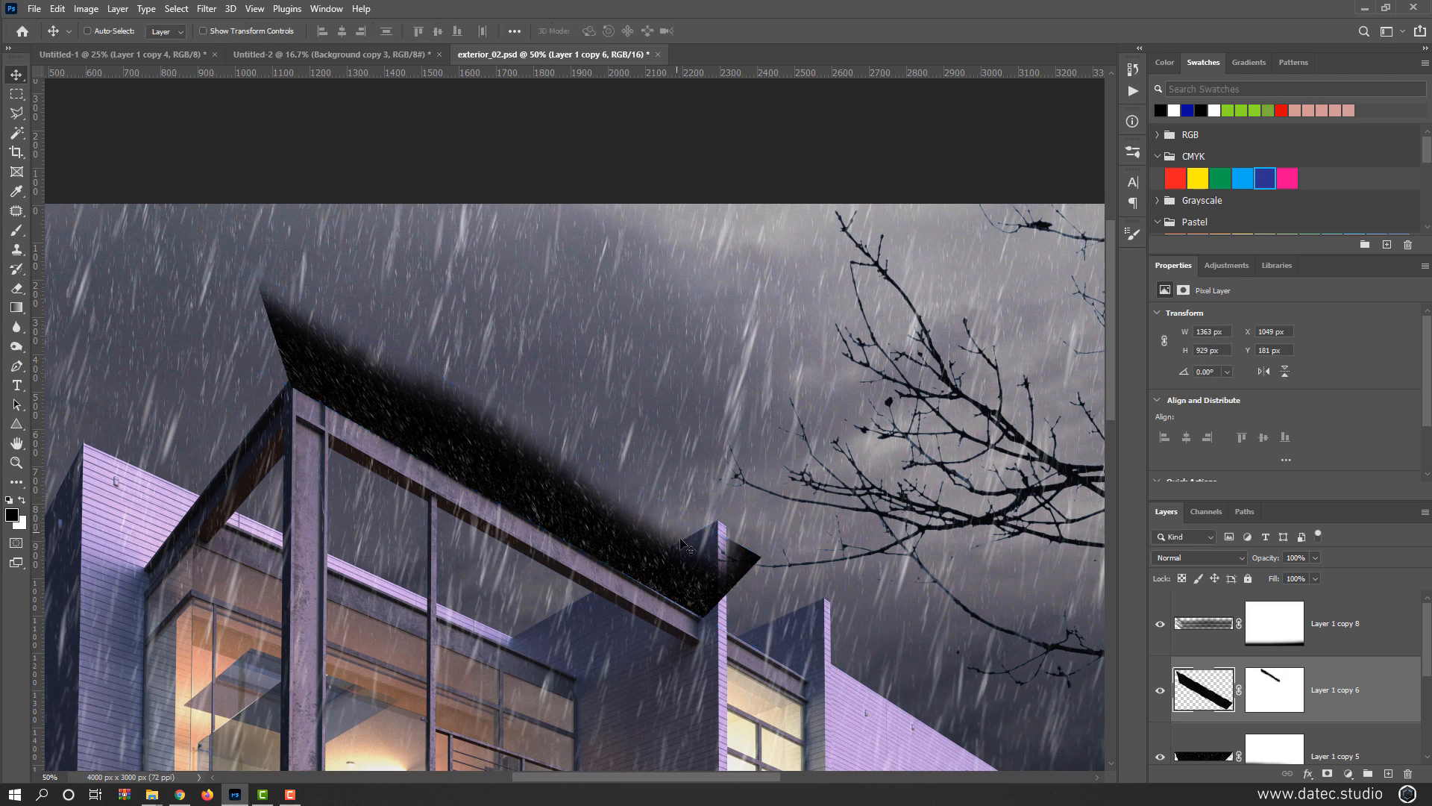
- Shift the roof splash strip slightly along the beam, set its blending to Screen, and check it by toggling its visibility
{"action": "left_click_drag", "start_coordinate": [686, 547], "coordinate": [679, 548]}
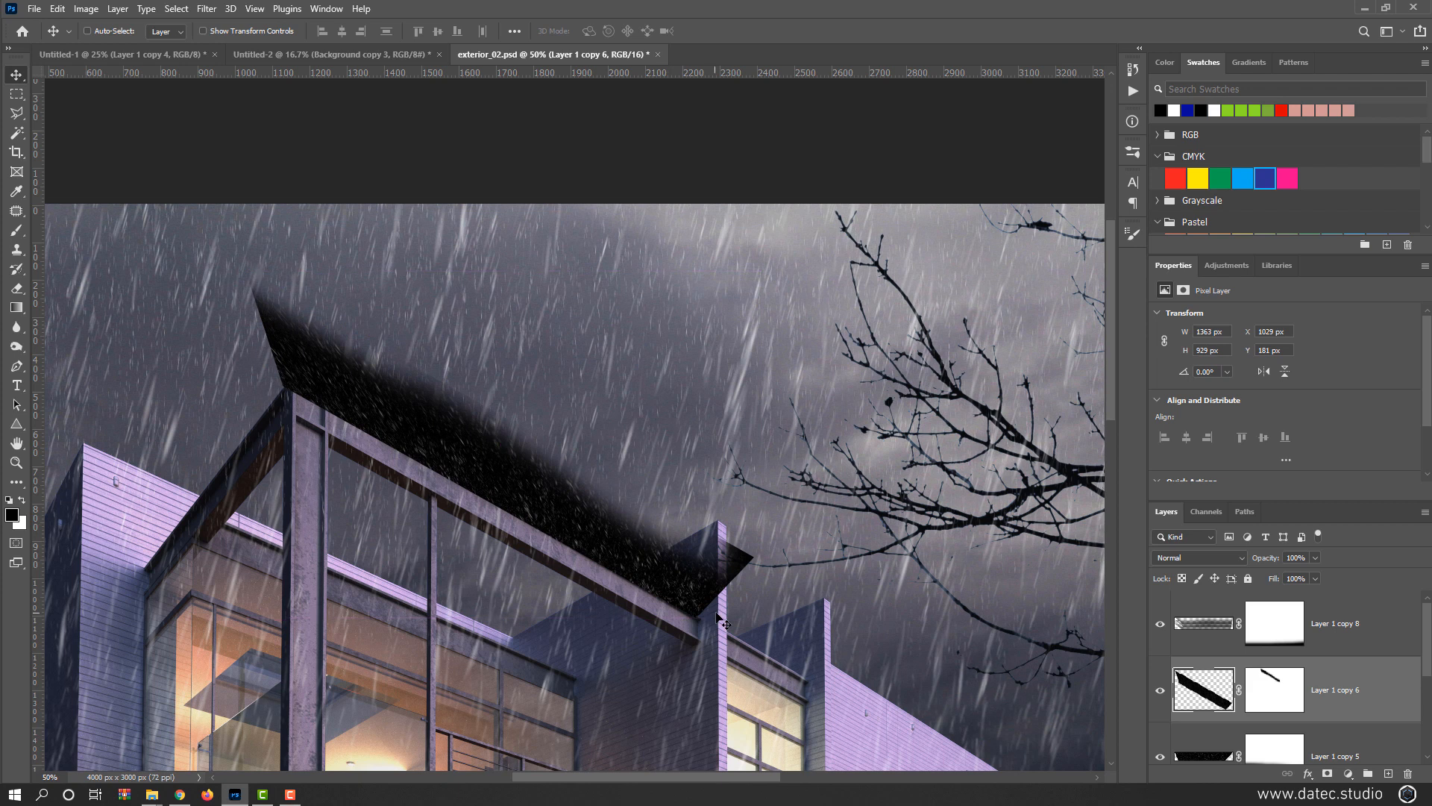
{"action": "left_click_drag", "start_coordinate": [716, 621], "coordinate": [718, 621]}
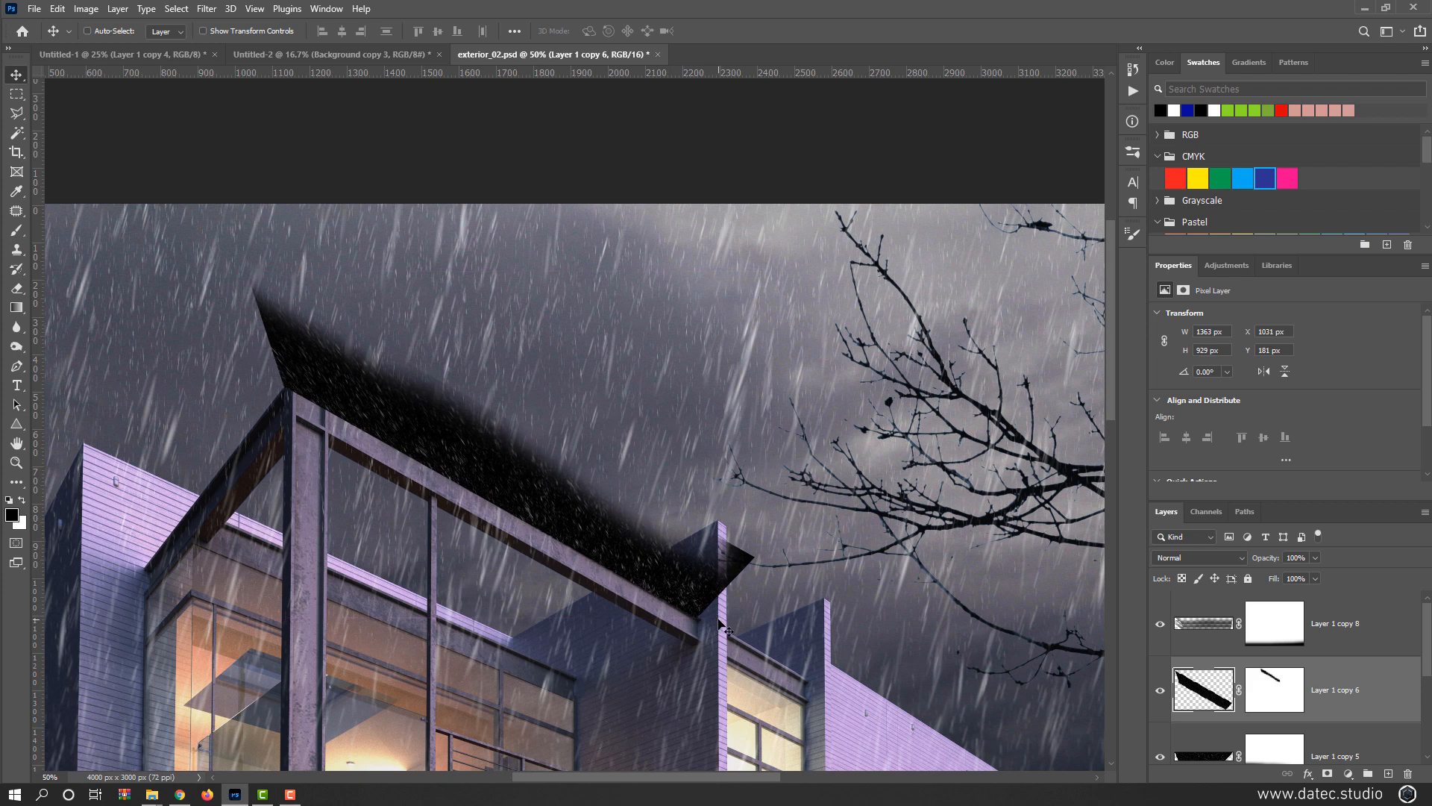
{"action": "left_click", "coordinate": [1224, 557]}
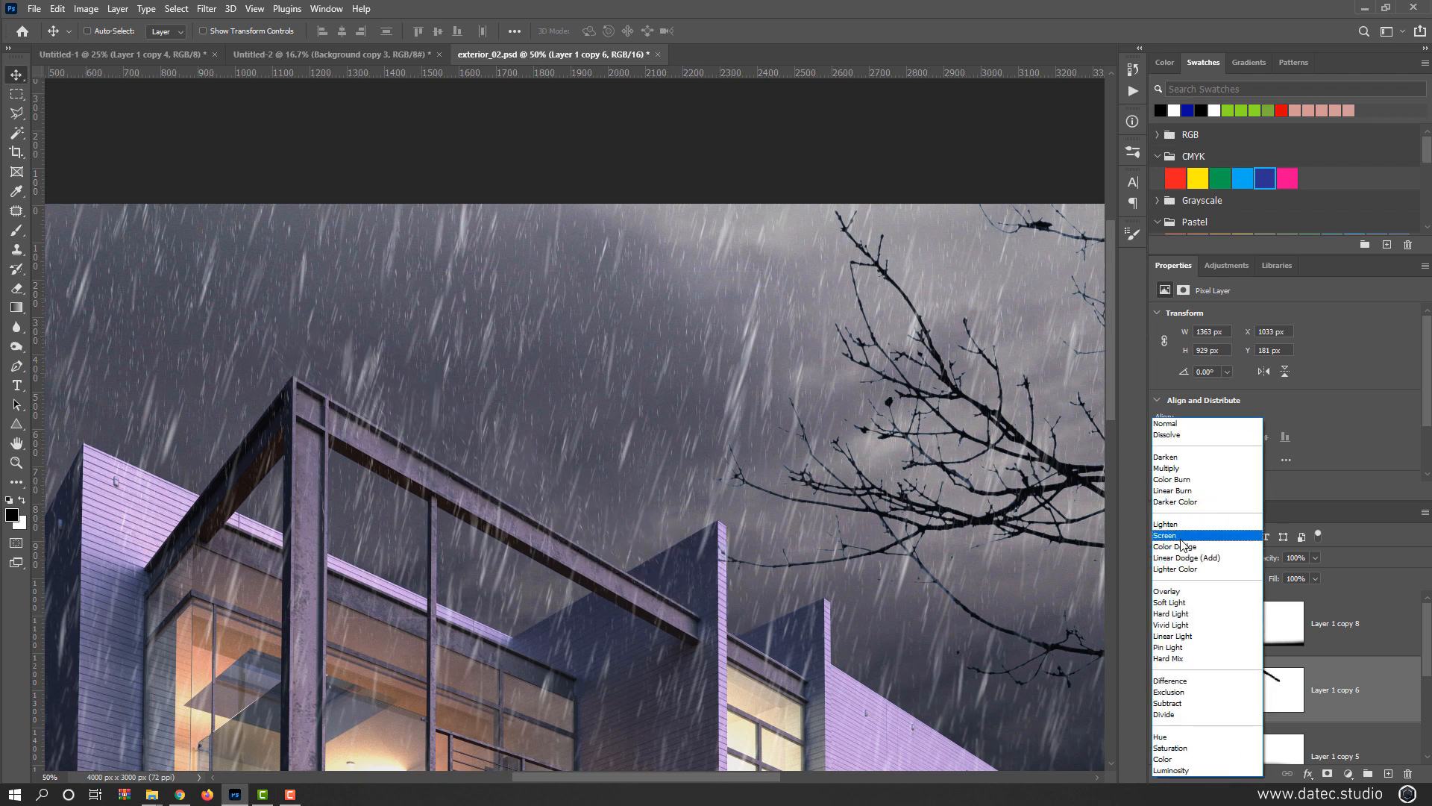
{"action": "left_click", "coordinate": [1182, 536]}
{"action": "left_click", "coordinate": [1166, 625]}
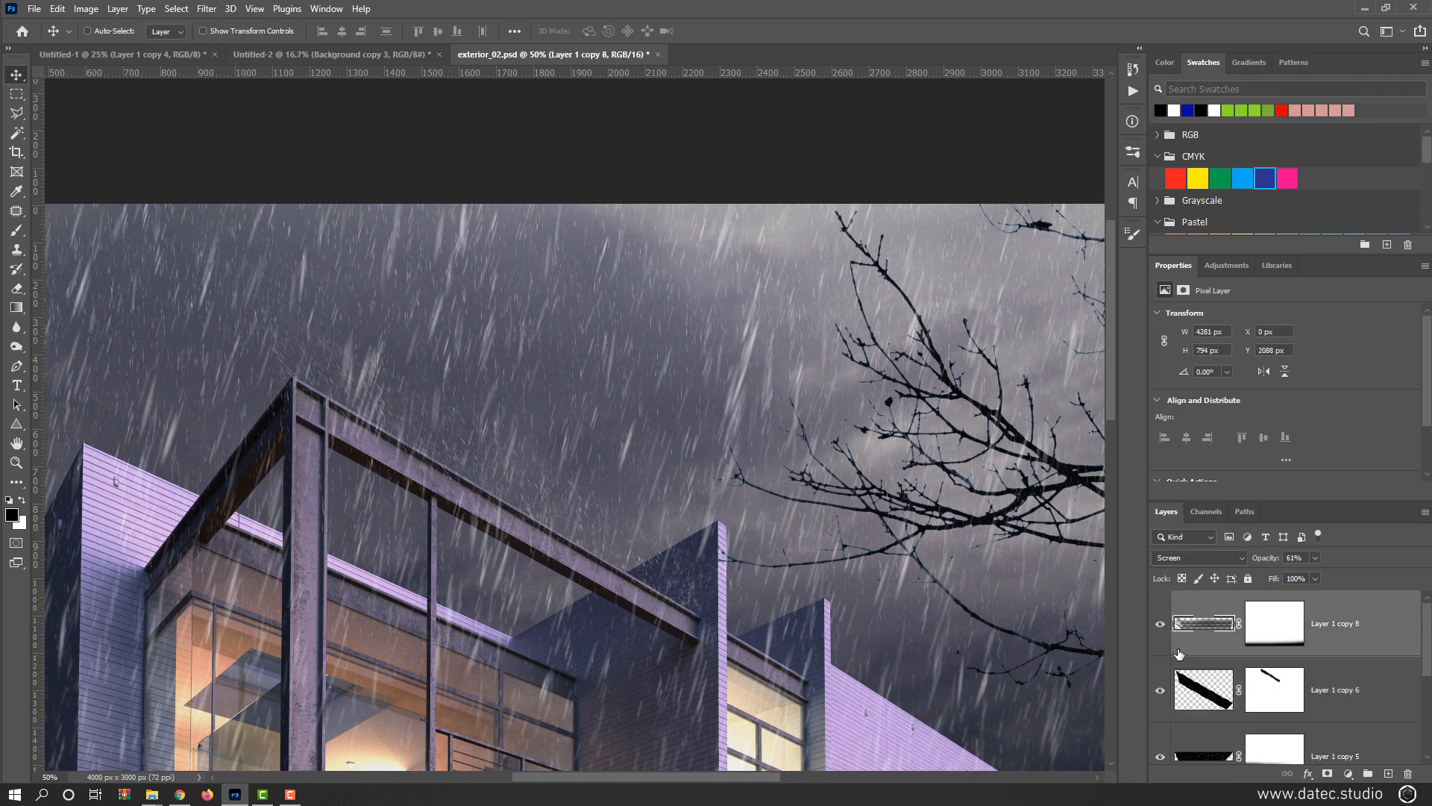
{"action": "scroll", "coordinate": [1179, 677], "scroll_direction": "down", "scroll_amount": 1}
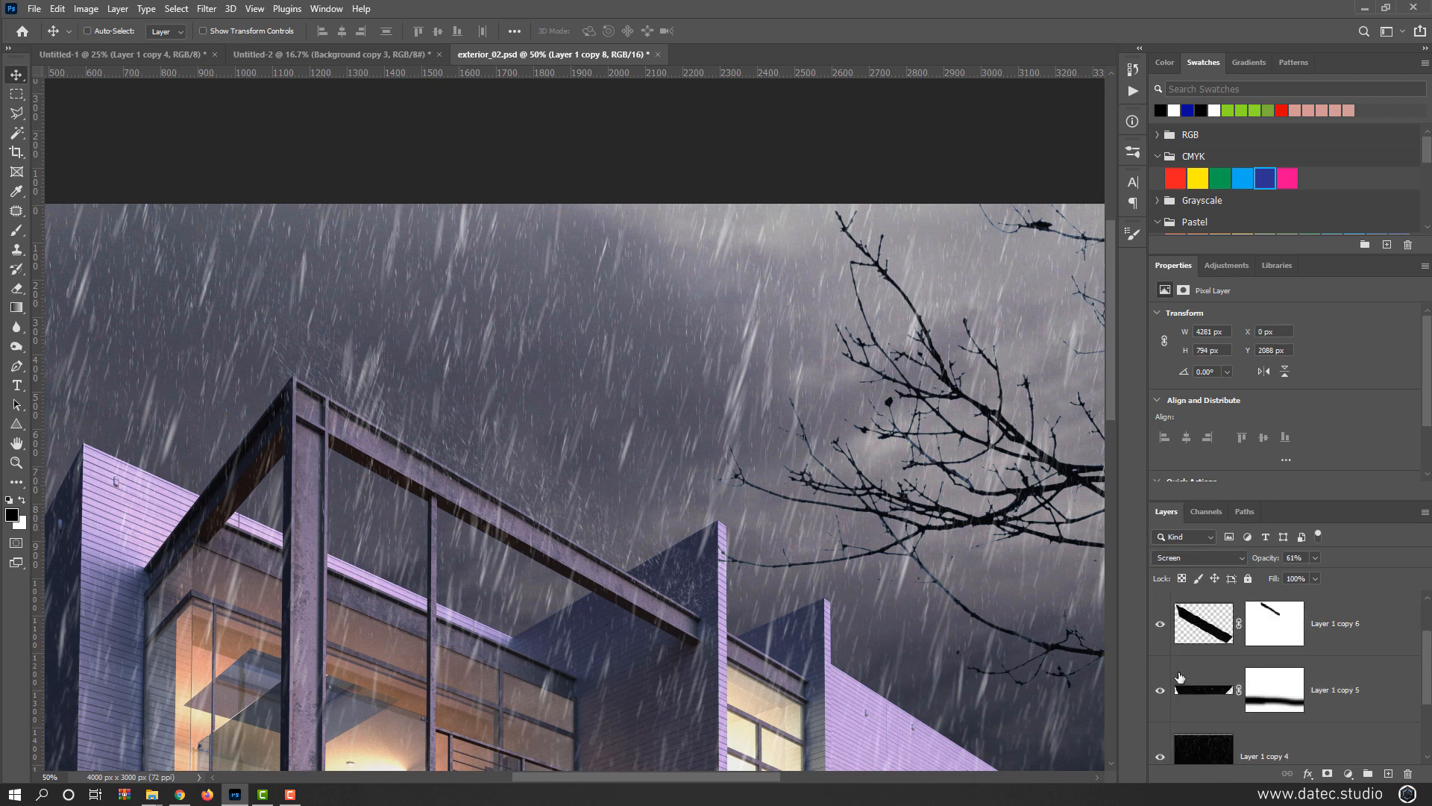
{"action": "left_click", "coordinate": [1160, 626]}
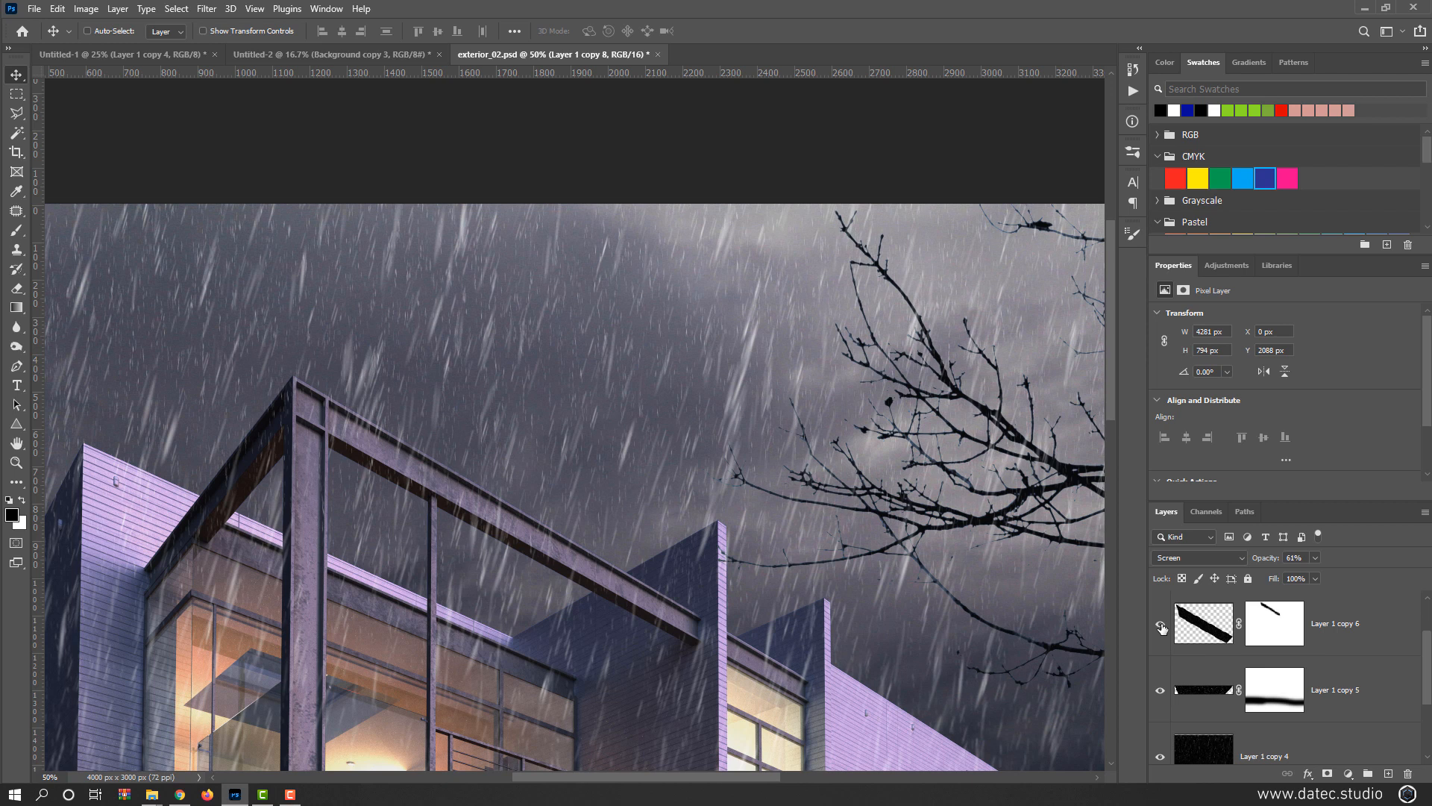
- Free-transform Layer 1 copy 6, flattening, rotating and skewing it along the sloping roof beam to about 1308 × 865 px
{"action": "left_click", "coordinate": [1202, 623]}
{"action": "key", "text": "ctrl+t"}
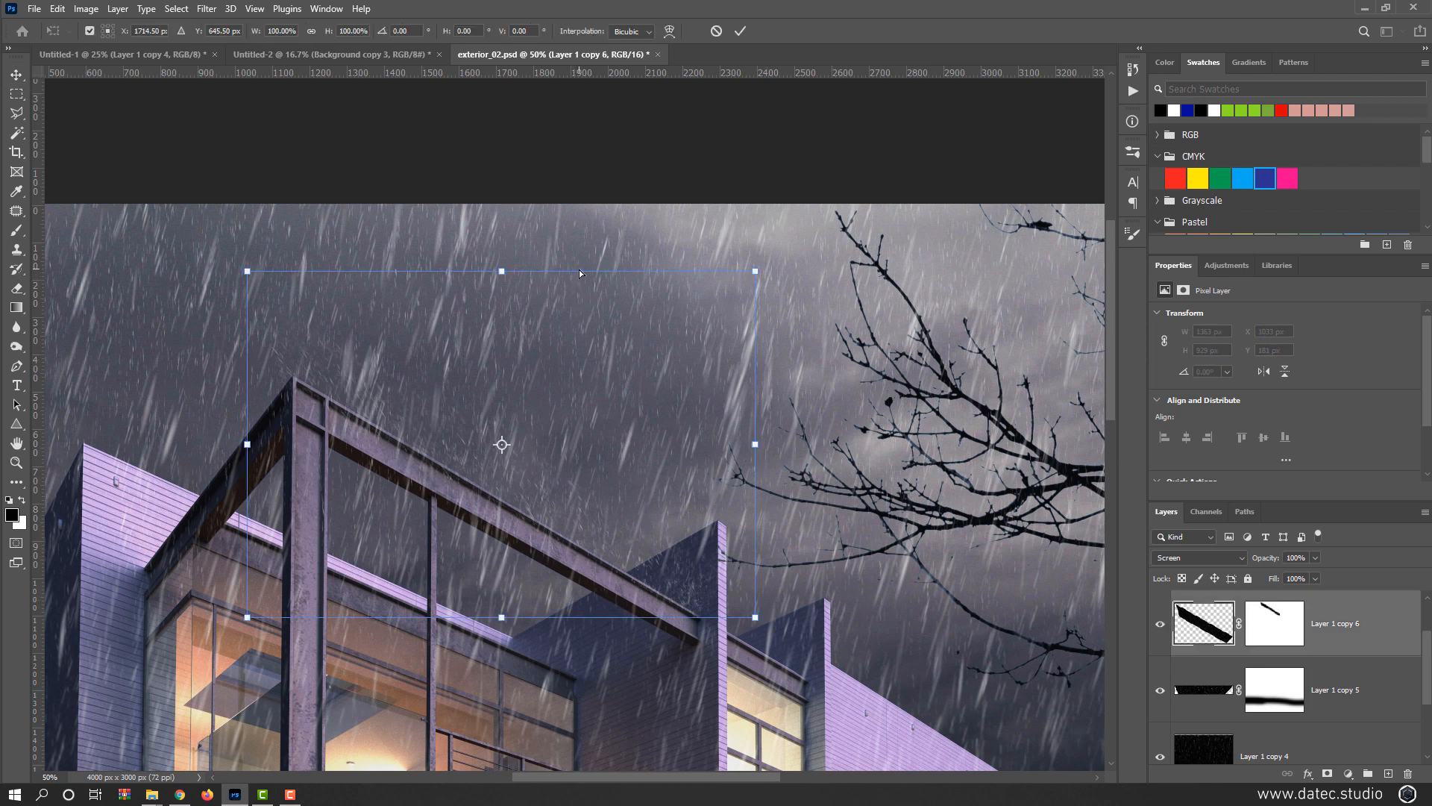
{"action": "left_click_drag", "start_coordinate": [506, 273], "coordinate": [510, 373]}
{"action": "left_click_drag", "start_coordinate": [259, 487], "coordinate": [251, 425]}
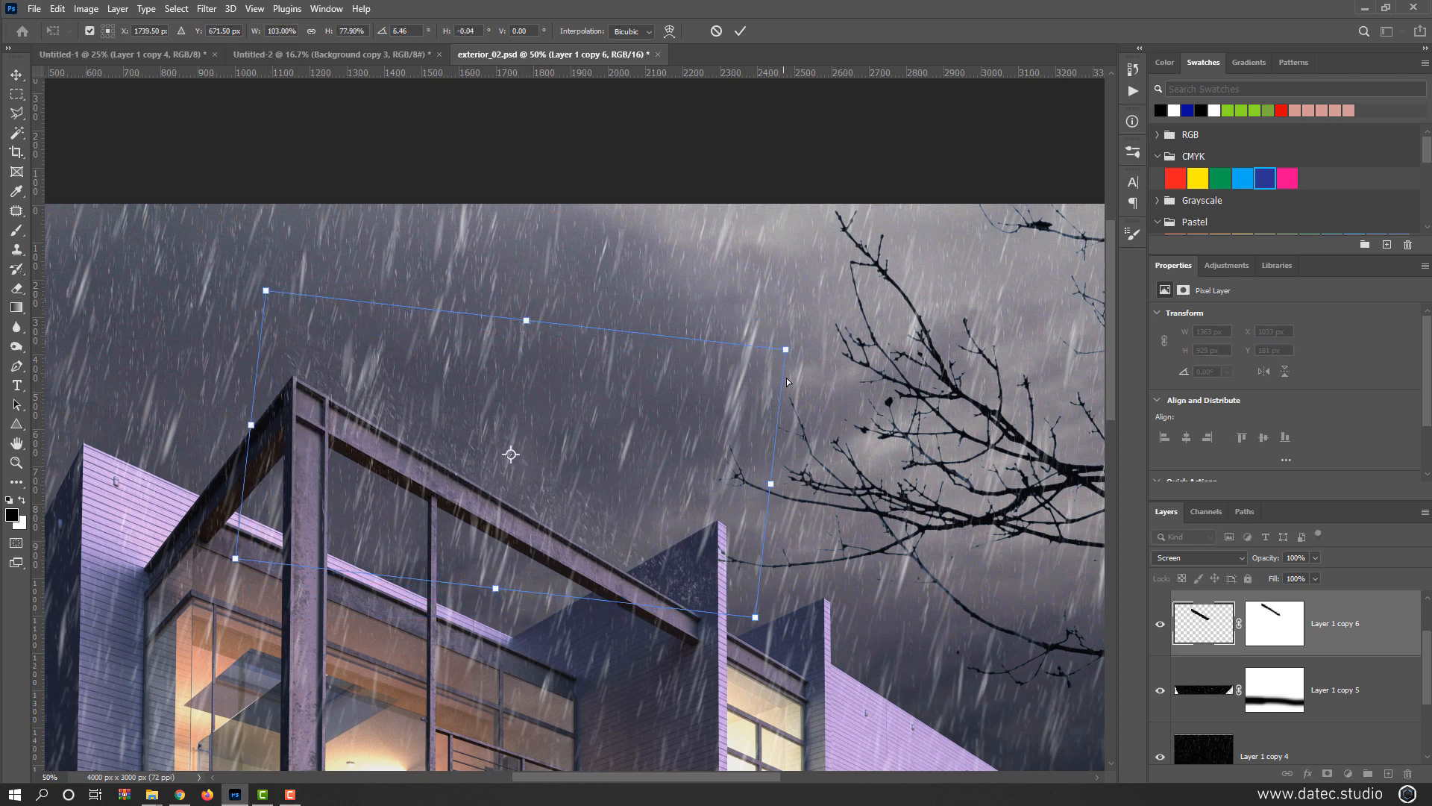
{"action": "left_click_drag", "start_coordinate": [785, 361], "coordinate": [752, 395]}
{"action": "left_click_drag", "start_coordinate": [758, 514], "coordinate": [751, 509]}
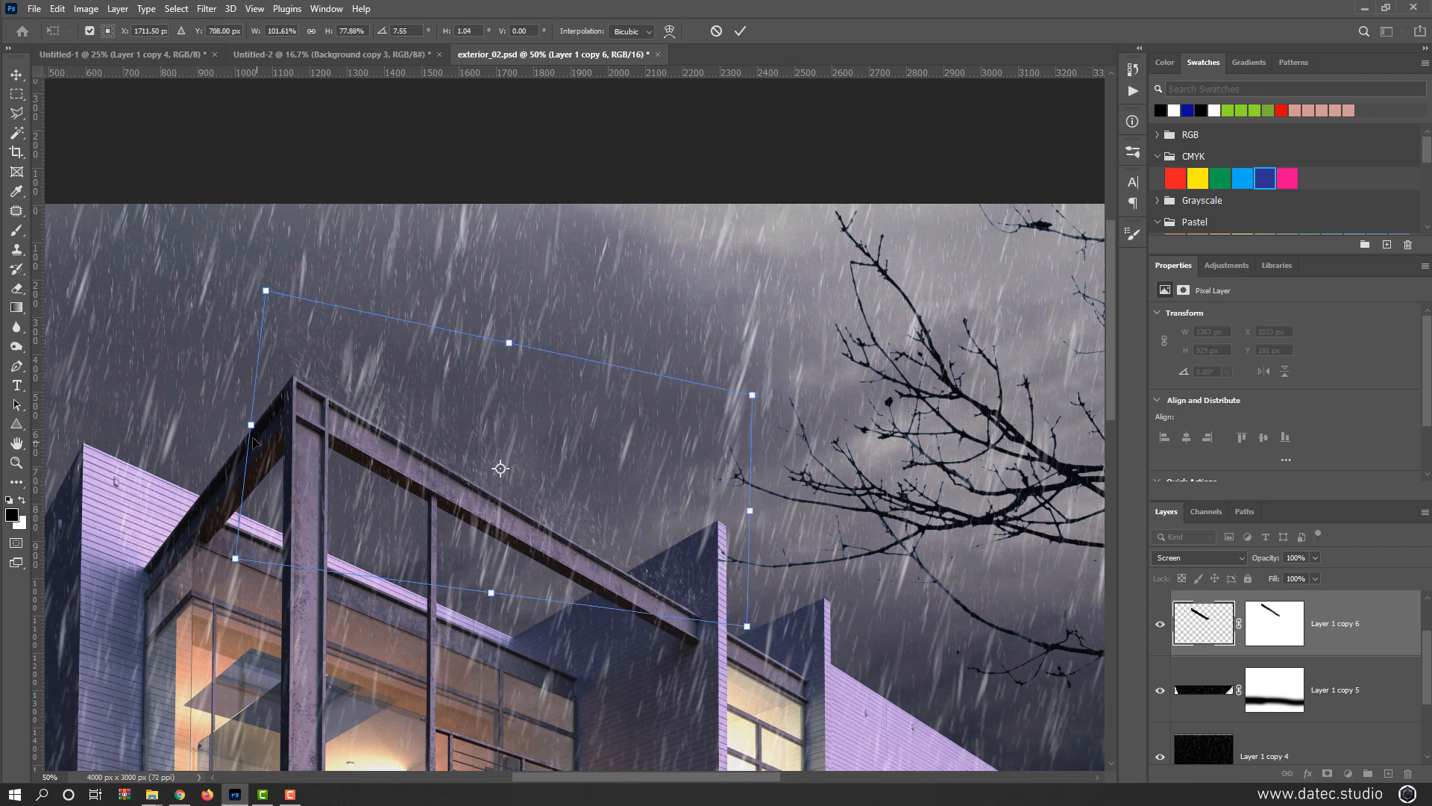
{"action": "left_click_drag", "start_coordinate": [252, 426], "coordinate": [253, 434]}
{"action": "left_click_drag", "start_coordinate": [466, 528], "coordinate": [473, 524]}
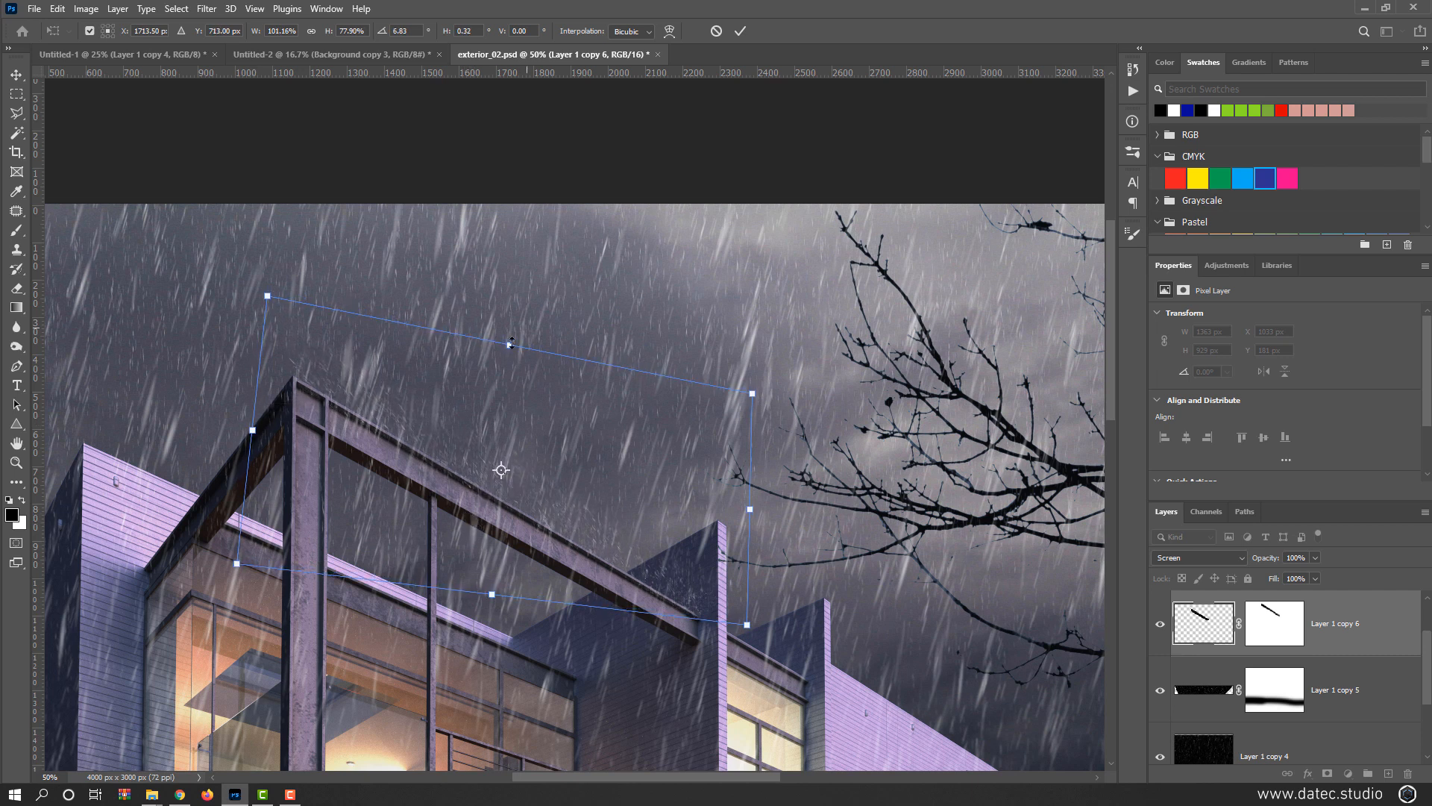
{"action": "left_click_drag", "start_coordinate": [508, 347], "coordinate": [496, 361]}
{"action": "left_click_drag", "start_coordinate": [509, 473], "coordinate": [509, 461]}
{"action": "left_click_drag", "start_coordinate": [749, 506], "coordinate": [749, 517]}
{"action": "left_click_drag", "start_coordinate": [246, 428], "coordinate": [251, 420]}
{"action": "key", "text": "Return"}
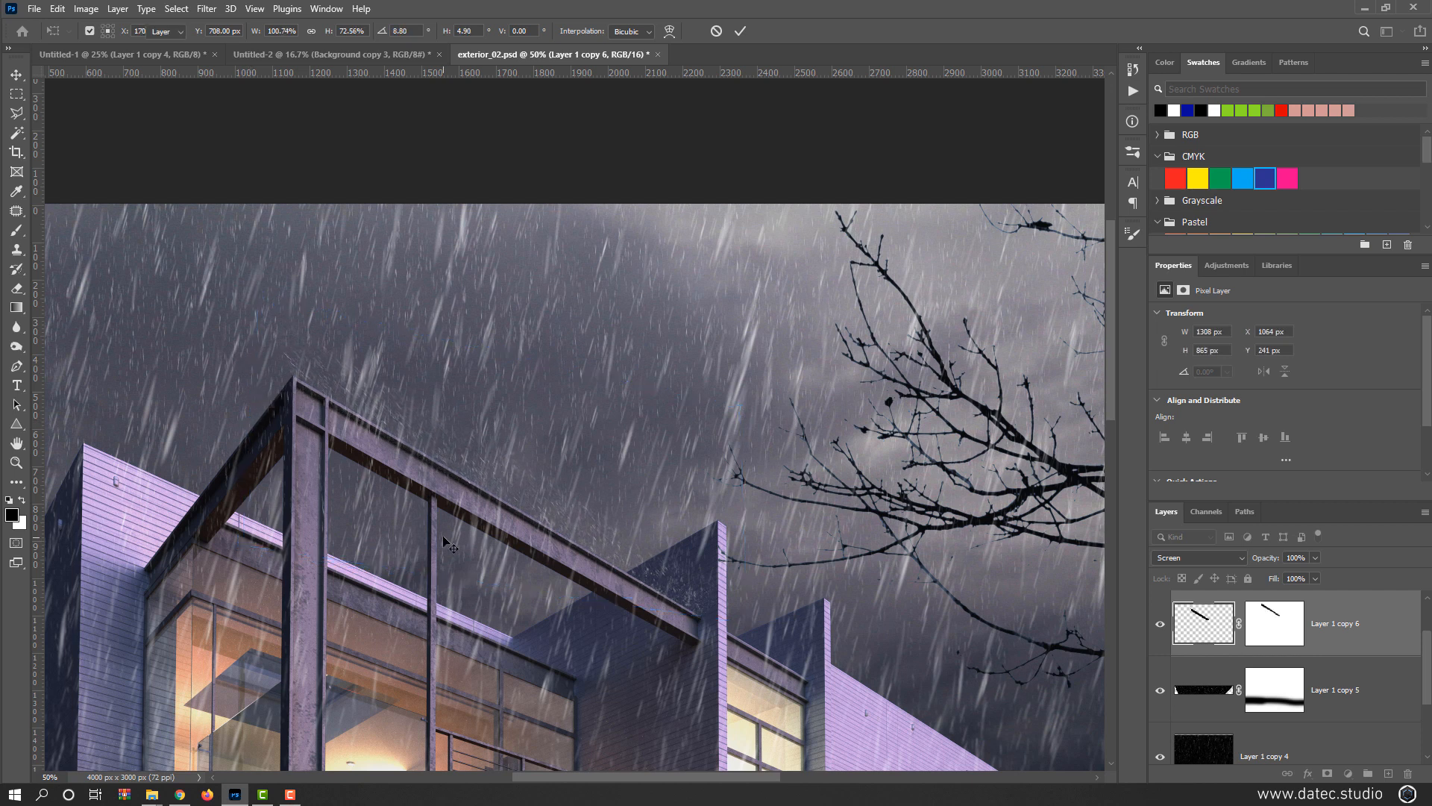
- Compare the roof beam with and without Layer 1 copy 6's splashes, and set the layer's opacity to 71%
{"action": "key", "text": "ctrl+minus"}
{"action": "key", "text": "ctrl+minus"}
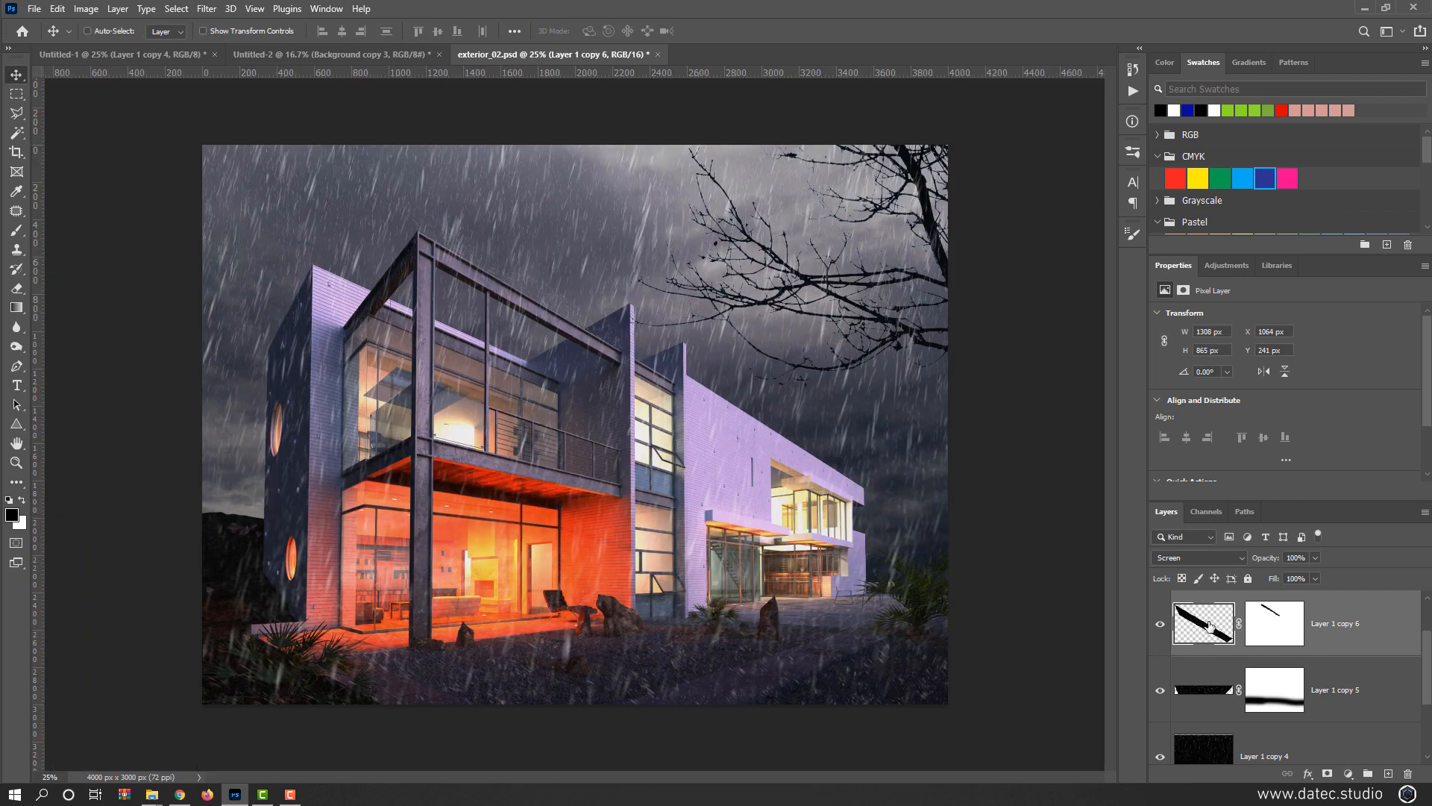
{"action": "scroll", "coordinate": [481, 299], "scroll_direction": "up", "scroll_amount": 2}
{"action": "left_click_drag", "start_coordinate": [575, 409], "coordinate": [559, 472]}
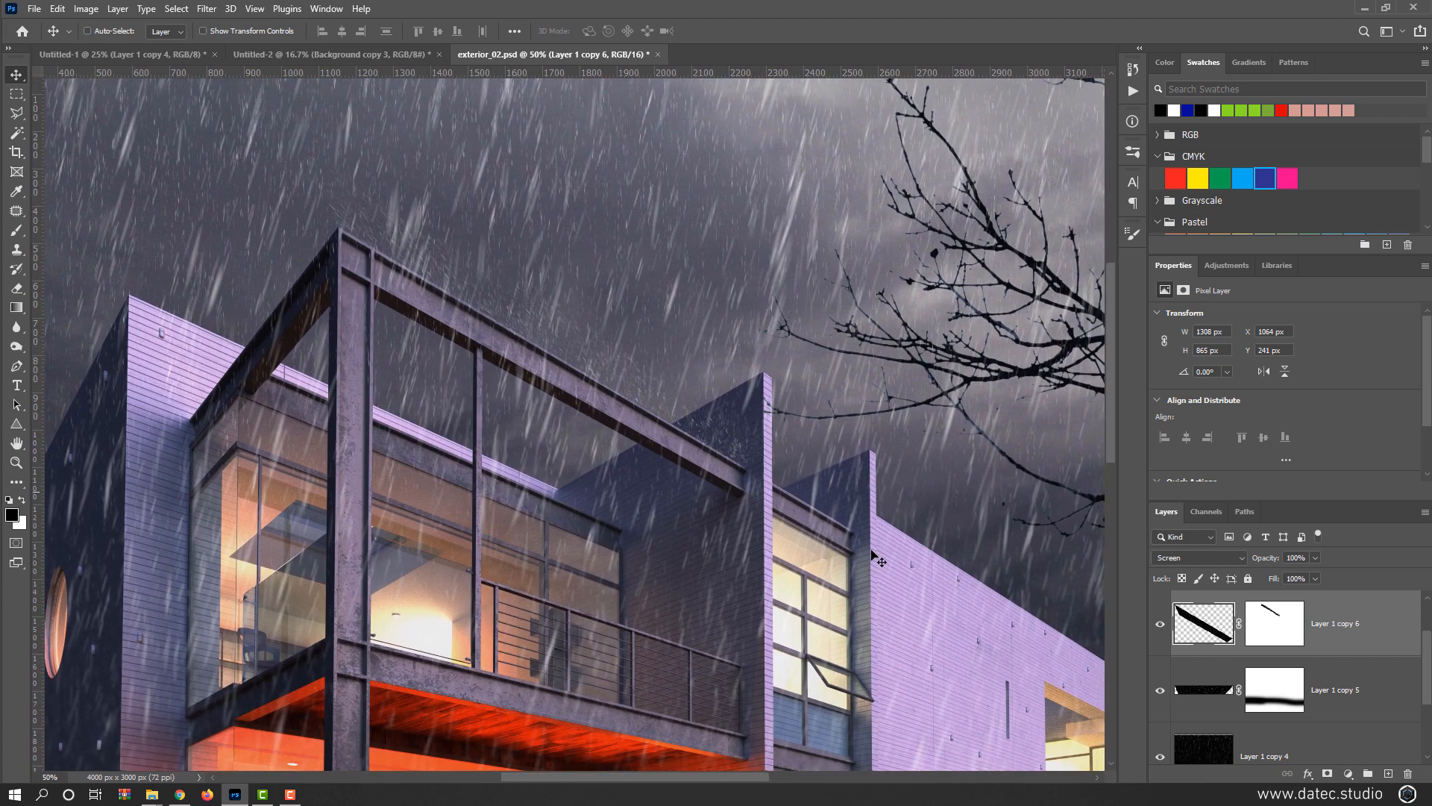
{"action": "left_click", "coordinate": [1161, 628]}
{"action": "left_click", "coordinate": [1161, 629]}
{"action": "left_click", "coordinate": [1162, 628]}
{"action": "left_click", "coordinate": [1161, 629]}
{"action": "left_click_drag", "start_coordinate": [1269, 562], "coordinate": [1248, 561]}
- Duplicate Layer 1 copy 6 and place the copy above the sloping roof edge of the purple wing
{"action": "left_click_drag", "start_coordinate": [705, 557], "coordinate": [508, 561]}
{"action": "left_click_drag", "start_coordinate": [408, 375], "coordinate": [898, 634]}
{"action": "left_click_drag", "start_coordinate": [793, 649], "coordinate": [578, 555]}
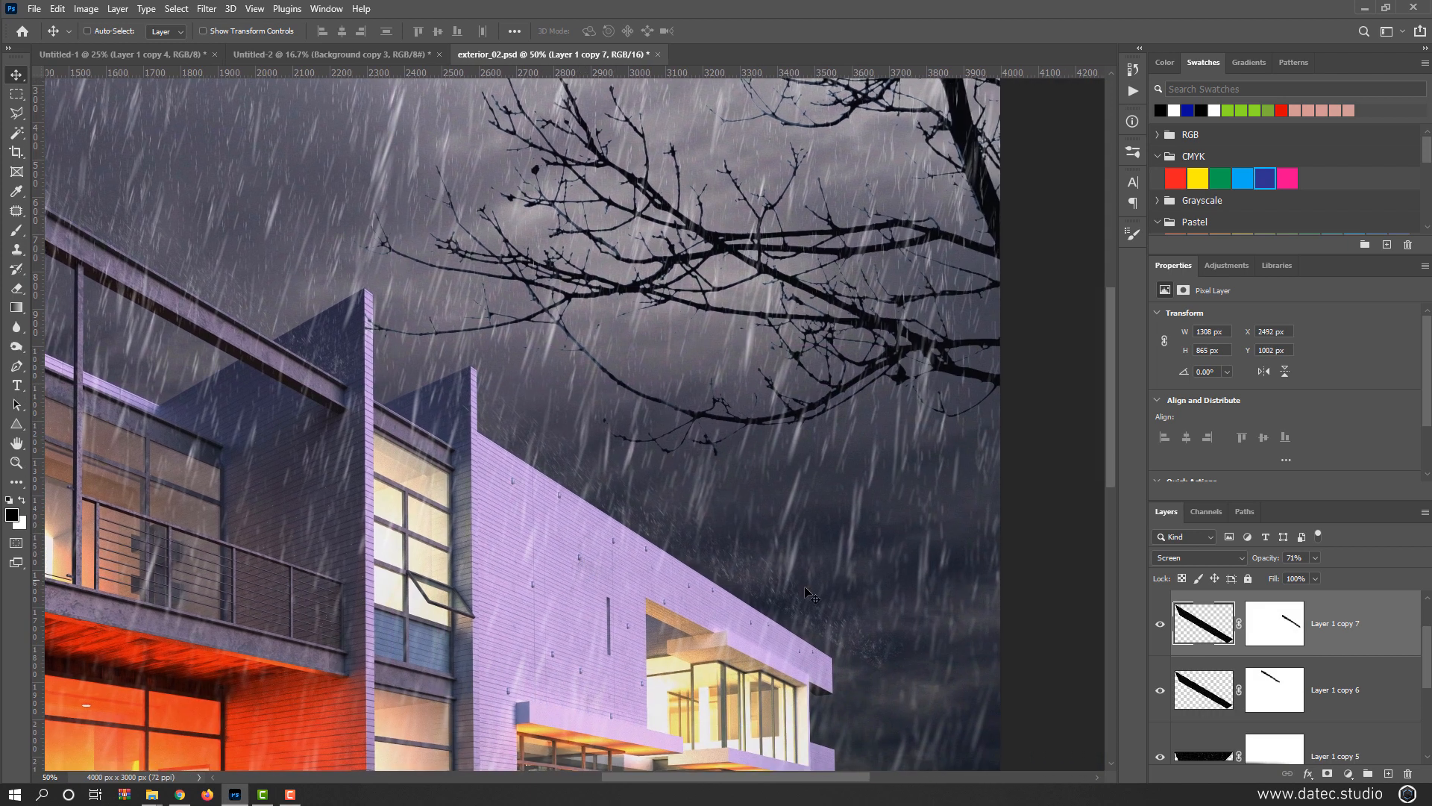
- Scale the duplicated splash strip to about 1157 × 843 px and align it with the purple wing's roof edge
{"action": "key", "text": "ctrl+t"}
{"action": "mouse_move", "coordinate": [925, 507]}
{"action": "left_mouse_down"}
{"action": "mouse_move", "coordinate": [884, 509]}
{"action": "mouse_move", "coordinate": [898, 503]}
{"action": "left_mouse_up"}
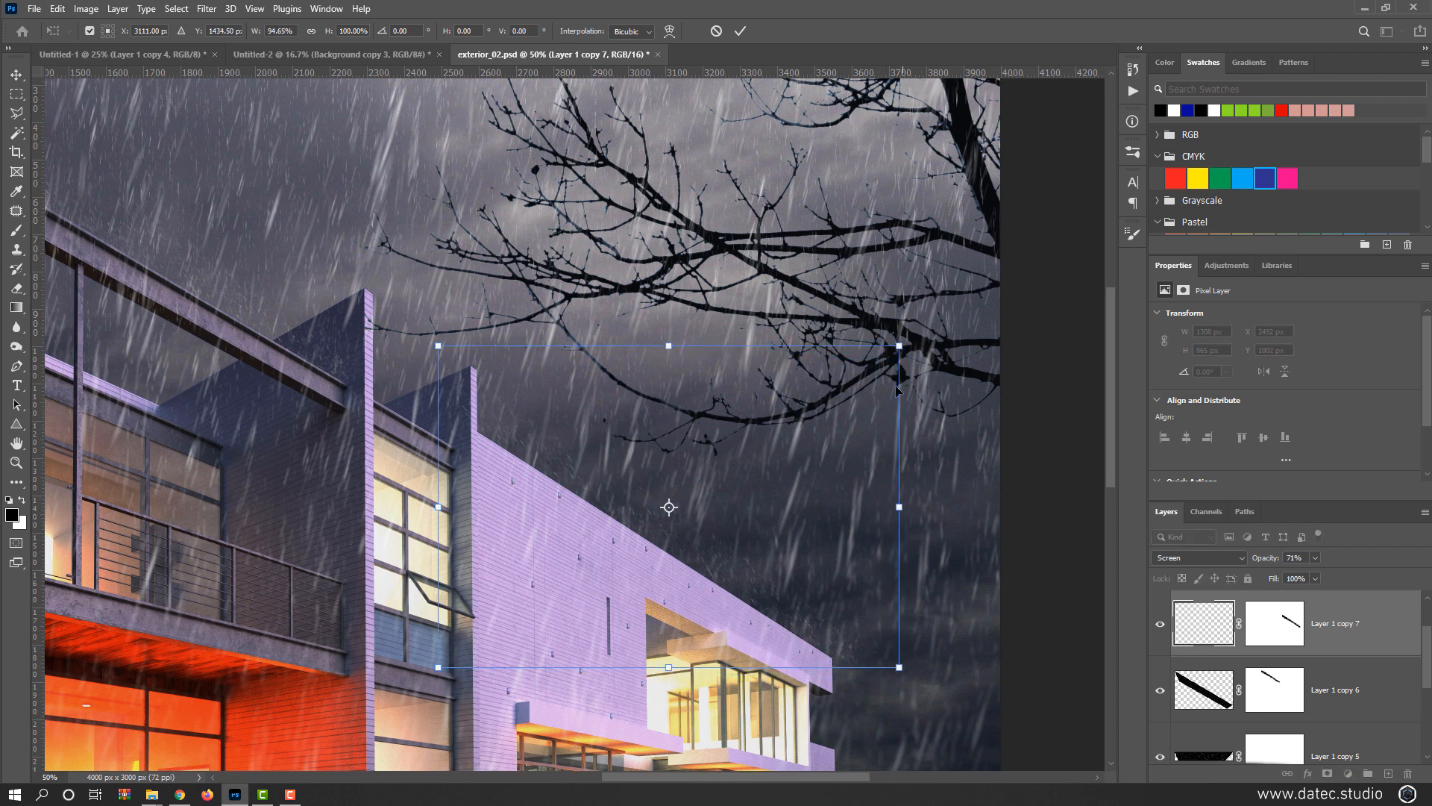
{"action": "left_click_drag", "start_coordinate": [898, 343], "coordinate": [859, 377]}
{"action": "mouse_move", "coordinate": [657, 490]}
{"action": "left_mouse_down"}
{"action": "mouse_move", "coordinate": [674, 486]}
{"action": "mouse_move", "coordinate": [656, 496]}
{"action": "mouse_move", "coordinate": [652, 478]}
{"action": "left_mouse_up"}
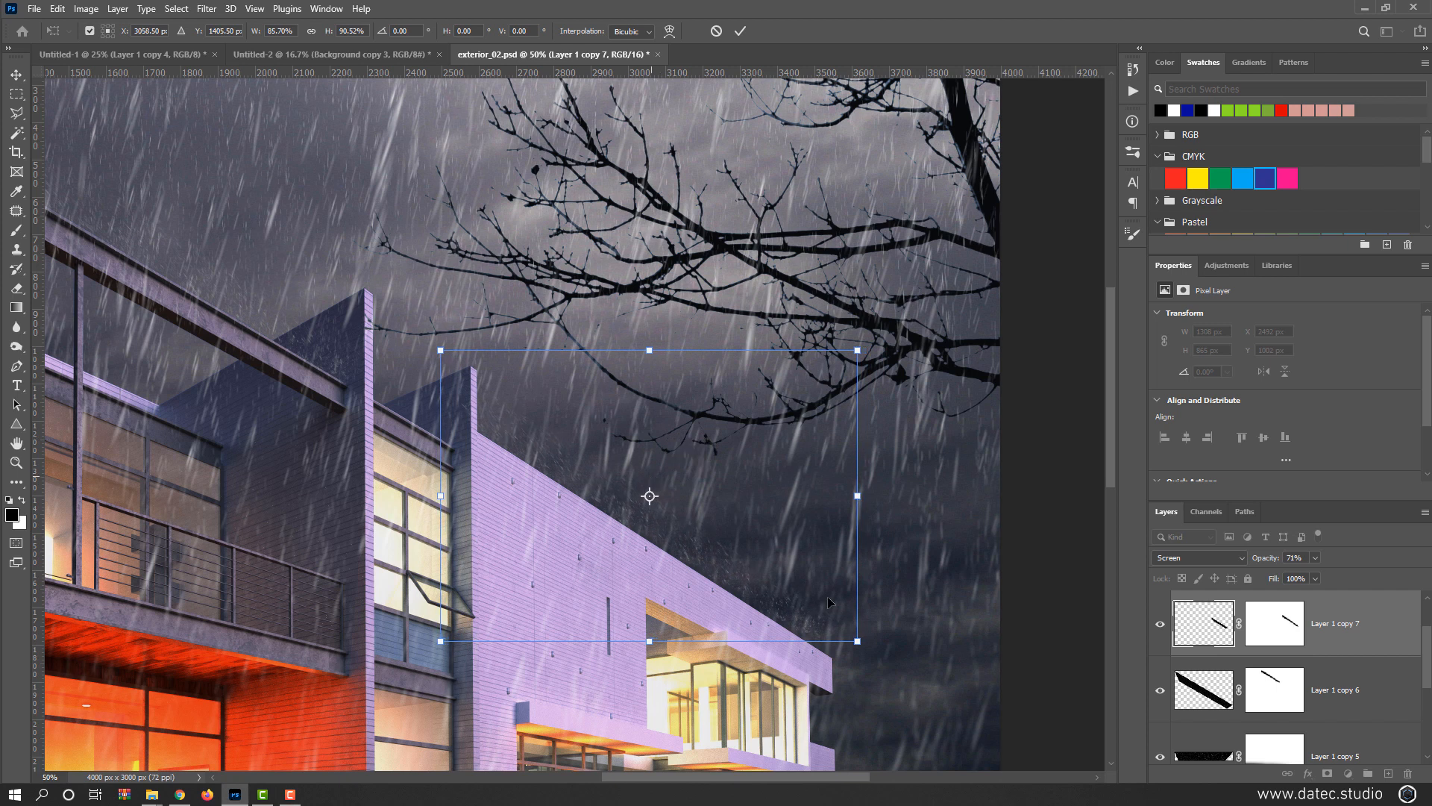
{"action": "left_click_drag", "start_coordinate": [859, 498], "coordinate": [873, 523]}
{"action": "key", "text": "Return"}
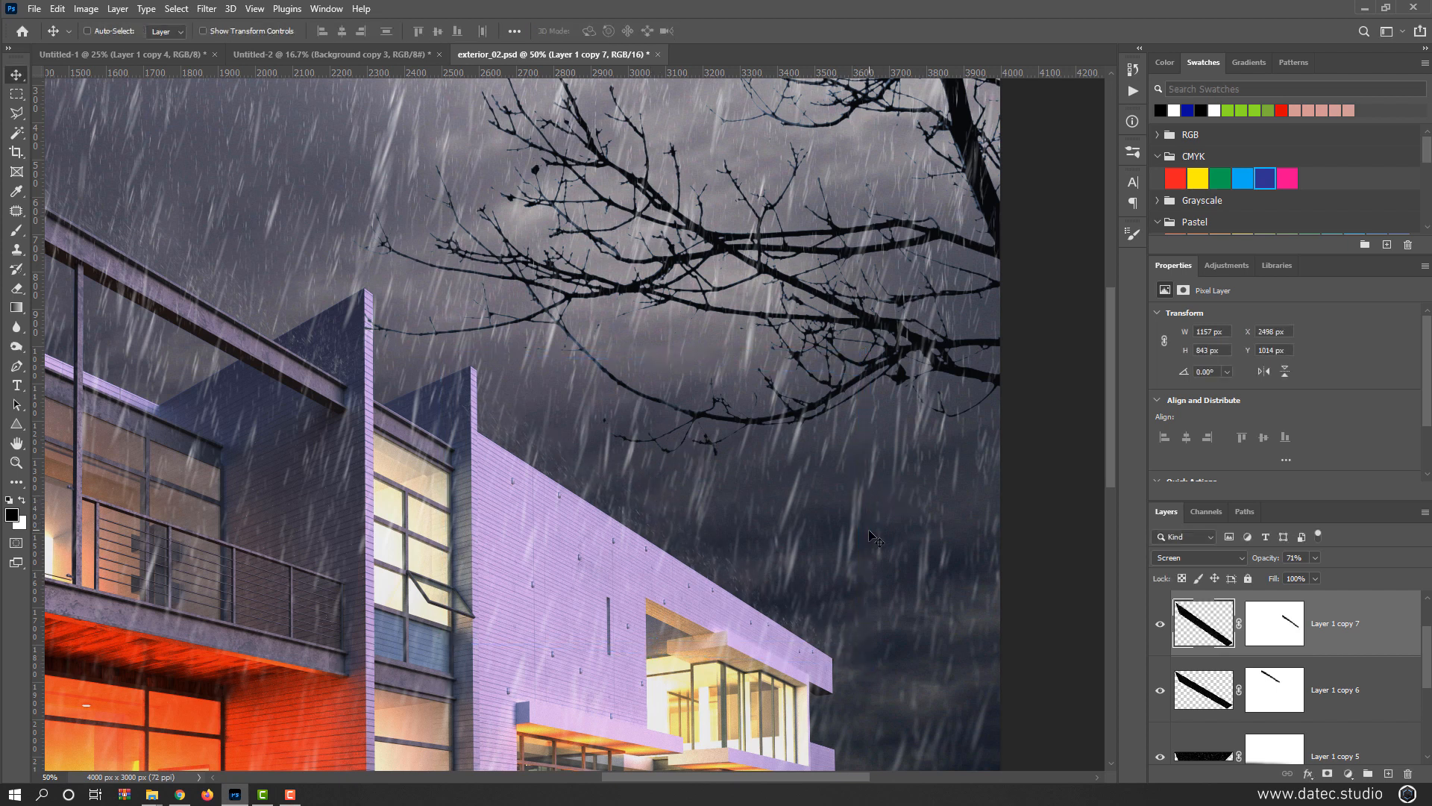
- Set Layer 1 copy 7 to 54% opacity, erase part of its mask near the roof edge's upper end, and compare its visibility
{"action": "left_click_drag", "start_coordinate": [1263, 558], "coordinate": [1257, 558]}
{"action": "key", "text": "e"}
{"action": "mouse_move", "coordinate": [590, 406]}
{"action": "left_mouse_down"}
{"action": "mouse_move", "coordinate": [520, 426]}
{"action": "mouse_move", "coordinate": [495, 389]}
{"action": "left_mouse_up"}
{"action": "left_click", "coordinate": [1285, 621]}
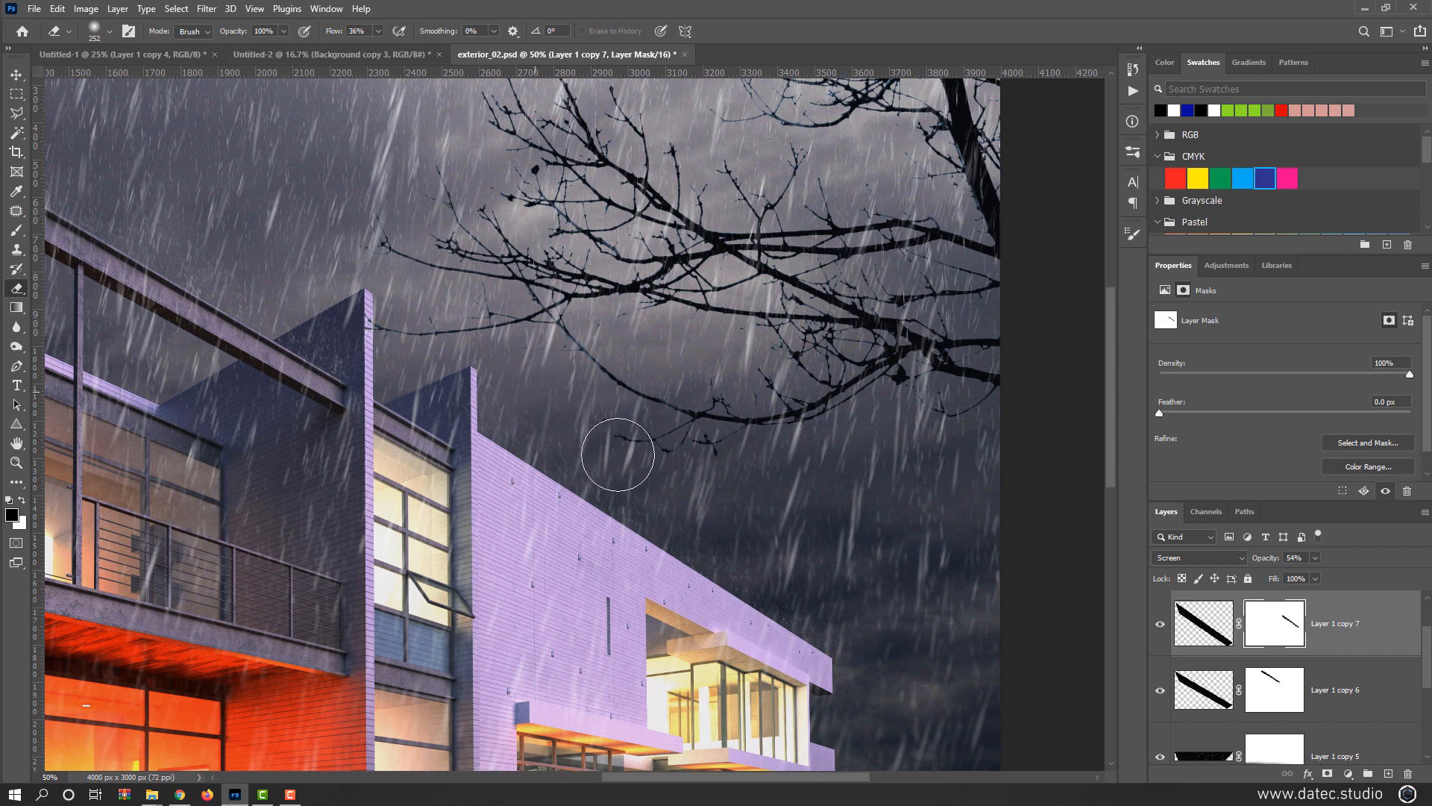
{"action": "left_click", "coordinate": [1199, 619]}
{"action": "left_click", "coordinate": [1160, 625]}
{"action": "left_click", "coordinate": [1161, 624]}
- Compare the image with and without Layer 1 copy 6, and raise that layer's opacity to 92%
{"action": "scroll", "coordinate": [599, 556], "scroll_direction": "down", "scroll_amount": 1}
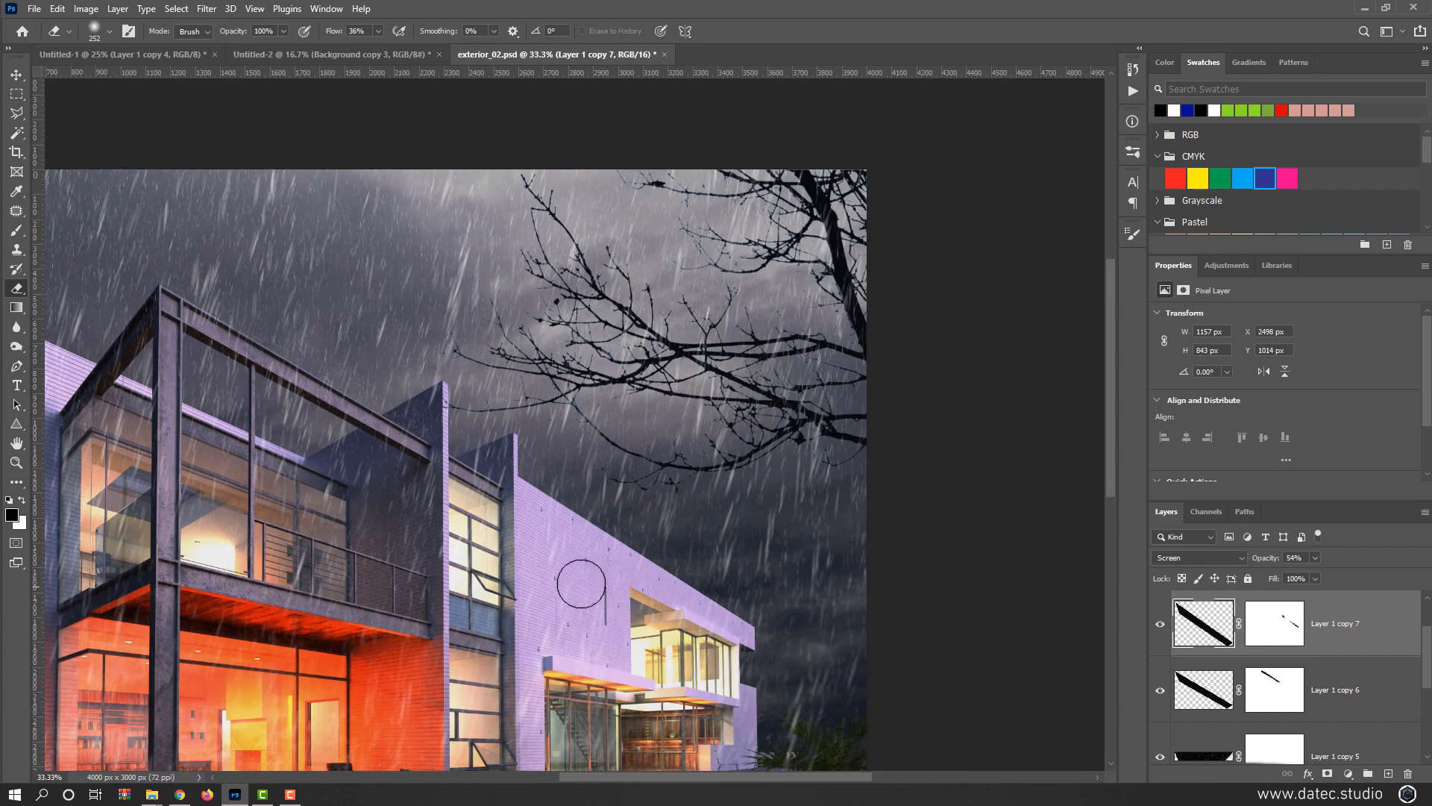
{"action": "left_click_drag", "start_coordinate": [528, 582], "coordinate": [666, 489]}
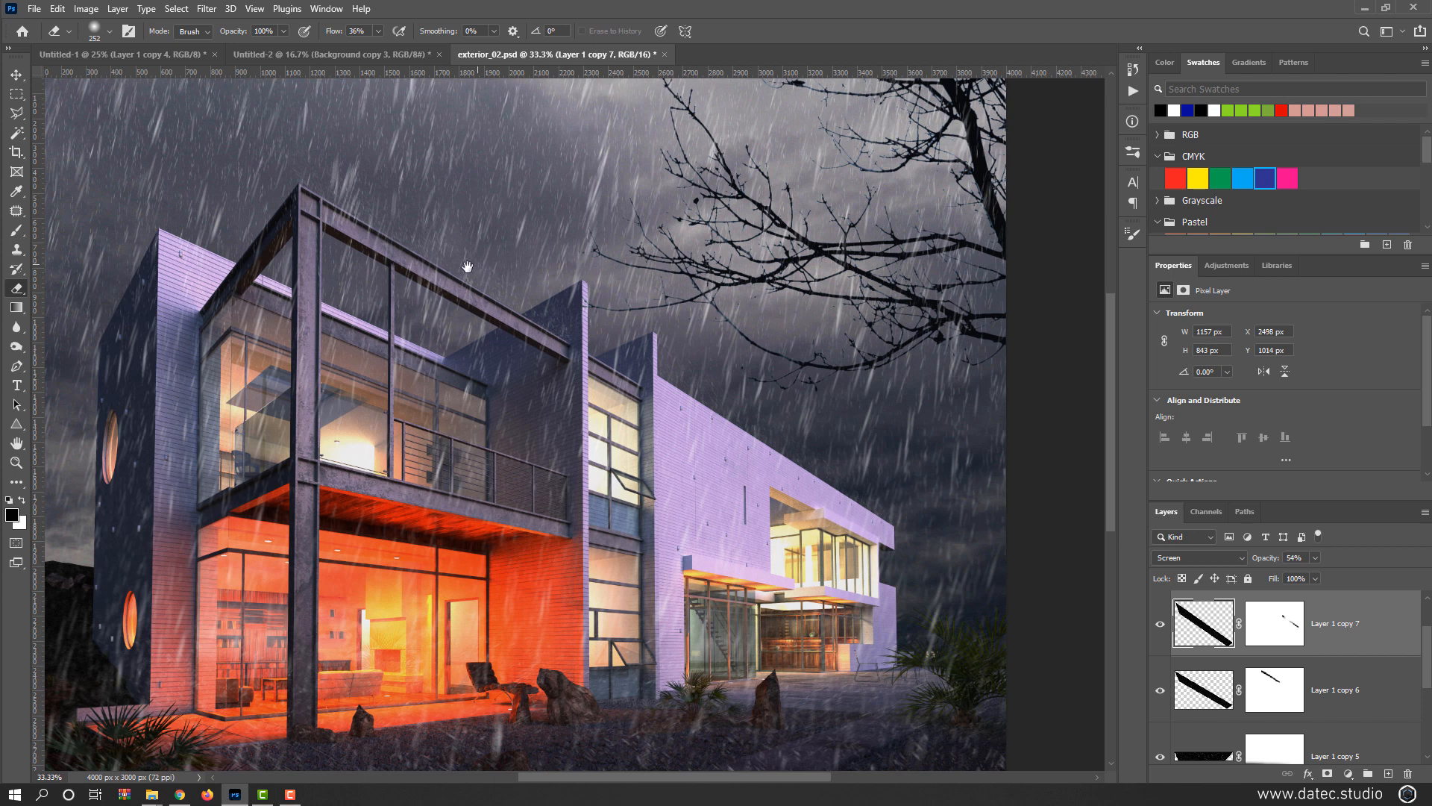
{"action": "left_click", "coordinate": [1218, 686]}
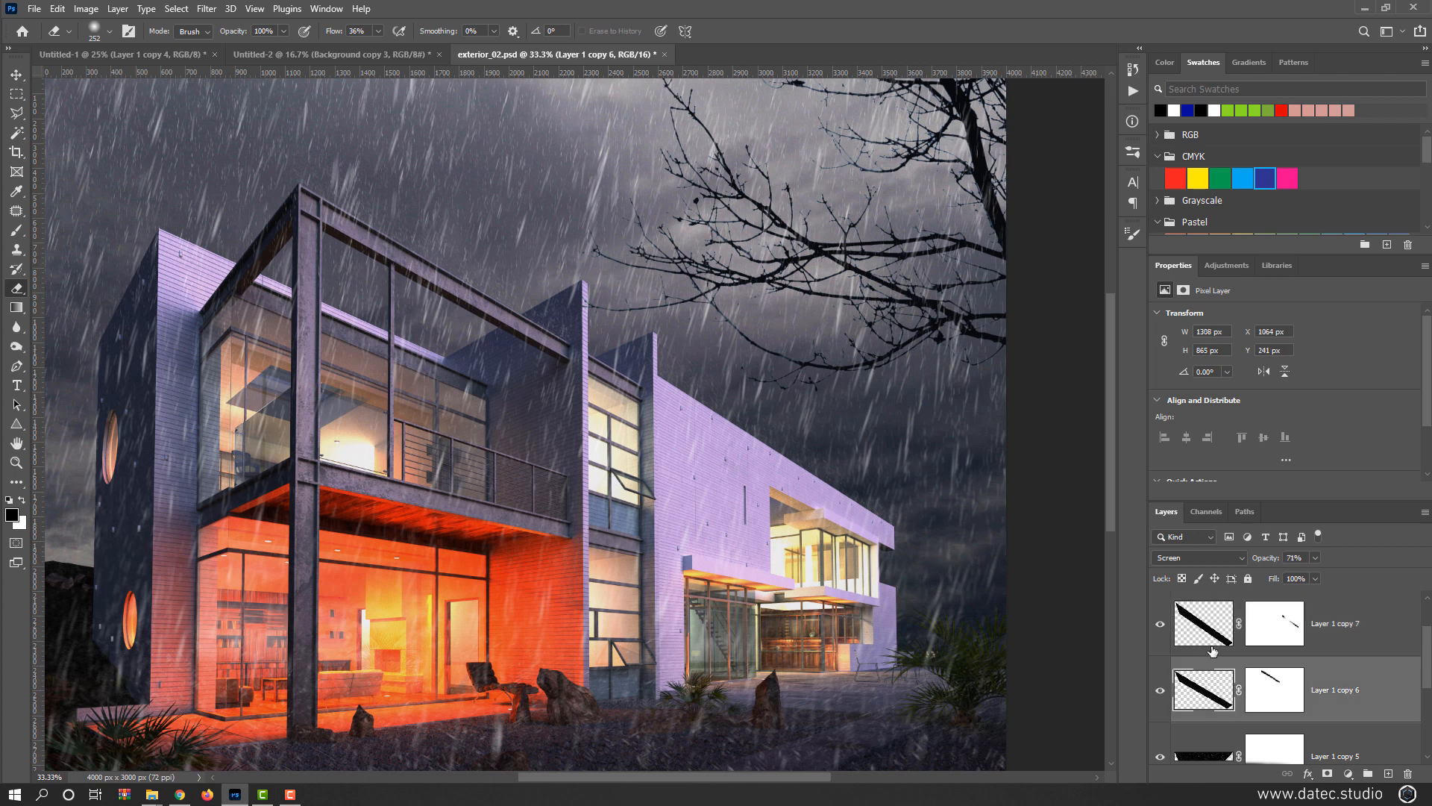
{"action": "left_click", "coordinate": [1162, 689]}
{"action": "left_click", "coordinate": [1161, 689]}
{"action": "left_click", "coordinate": [1161, 690]}
{"action": "left_click", "coordinate": [1164, 689]}
{"action": "left_click_drag", "start_coordinate": [1265, 557], "coordinate": [1282, 558]}
{"action": "left_click", "coordinate": [16, 74]}
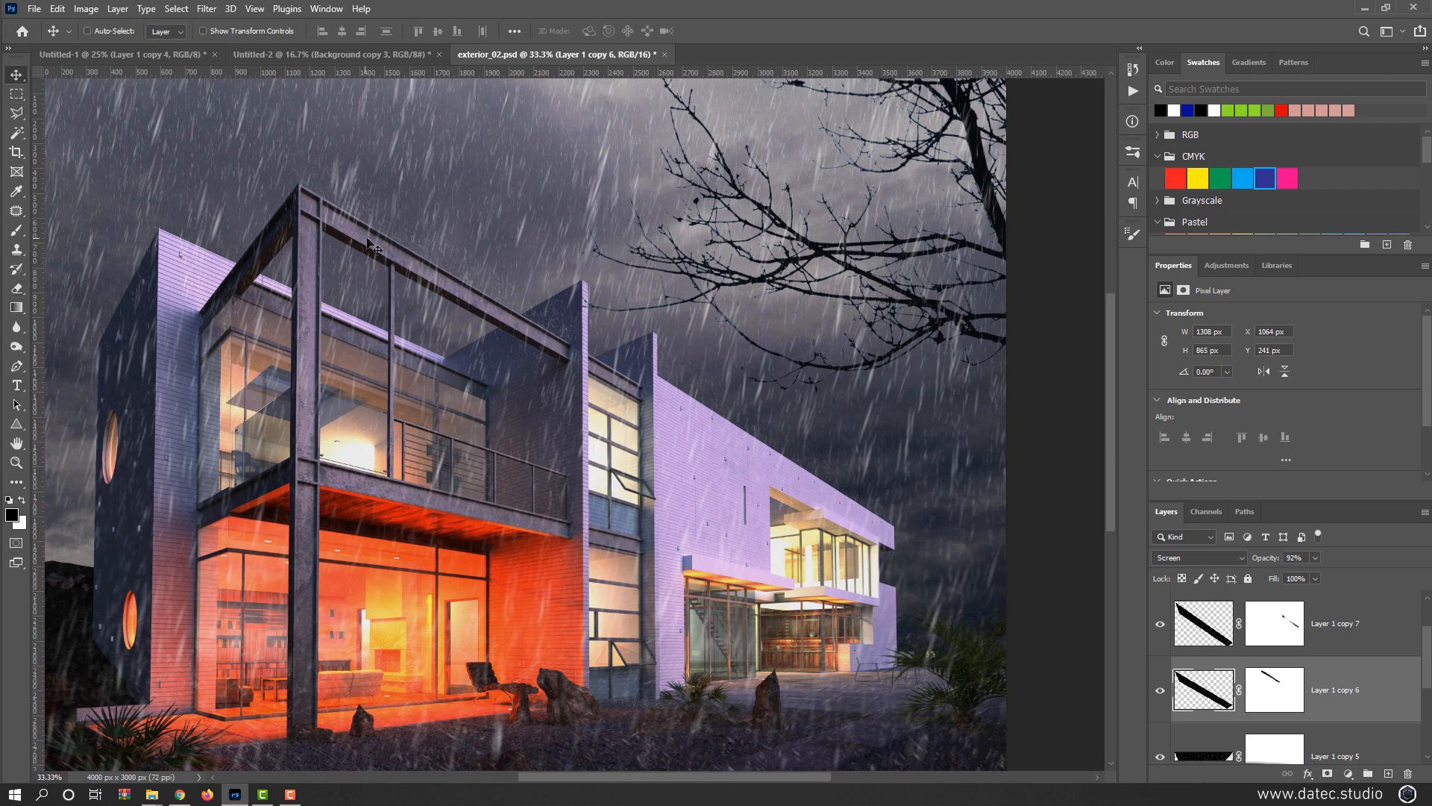
- Duplicate Layer 1 copy 6 at 100% opacity and set the duplicate's opacity to 75%
{"action": "scroll", "coordinate": [358, 243], "scroll_direction": "up", "scroll_amount": 2}
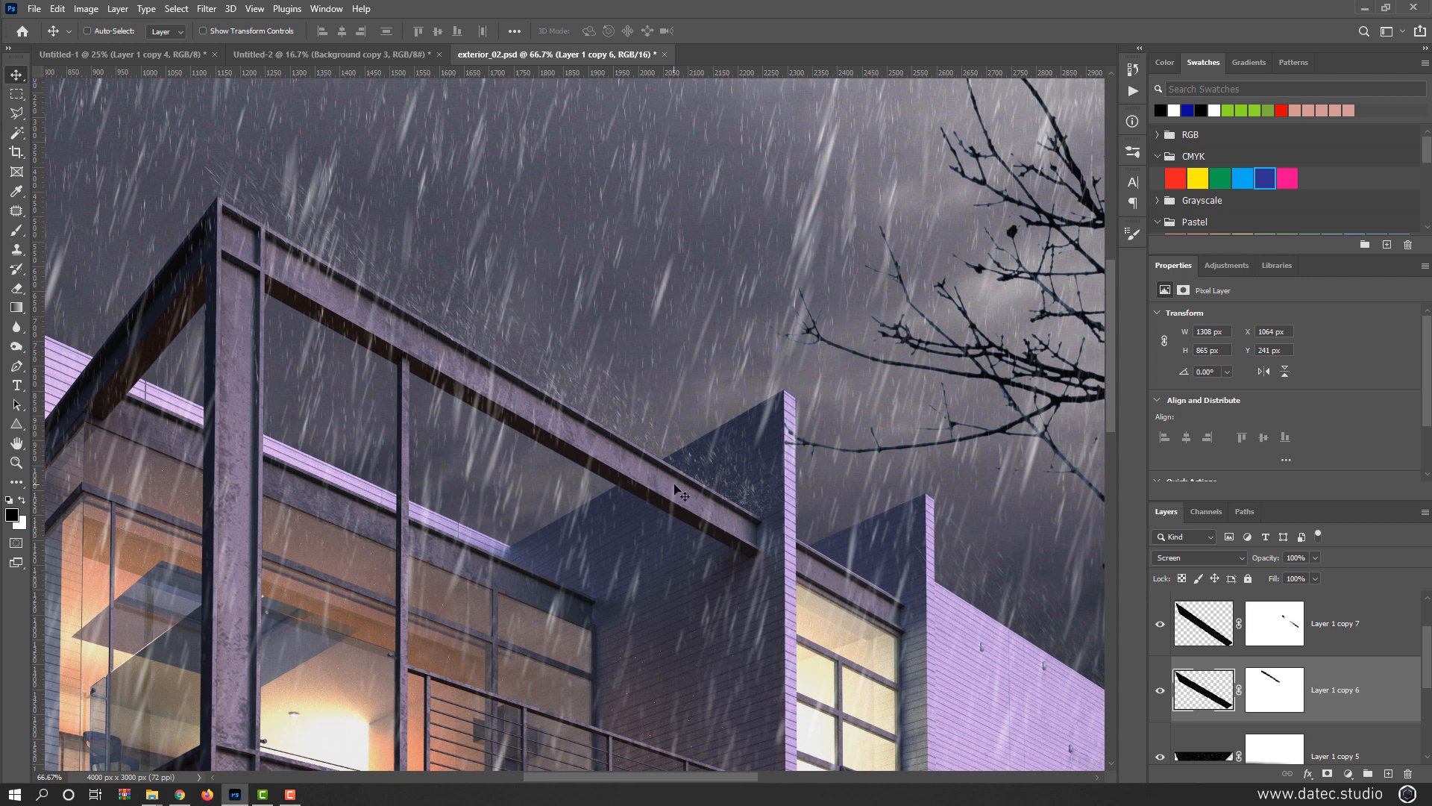
{"action": "key", "text": "ctrl+j"}
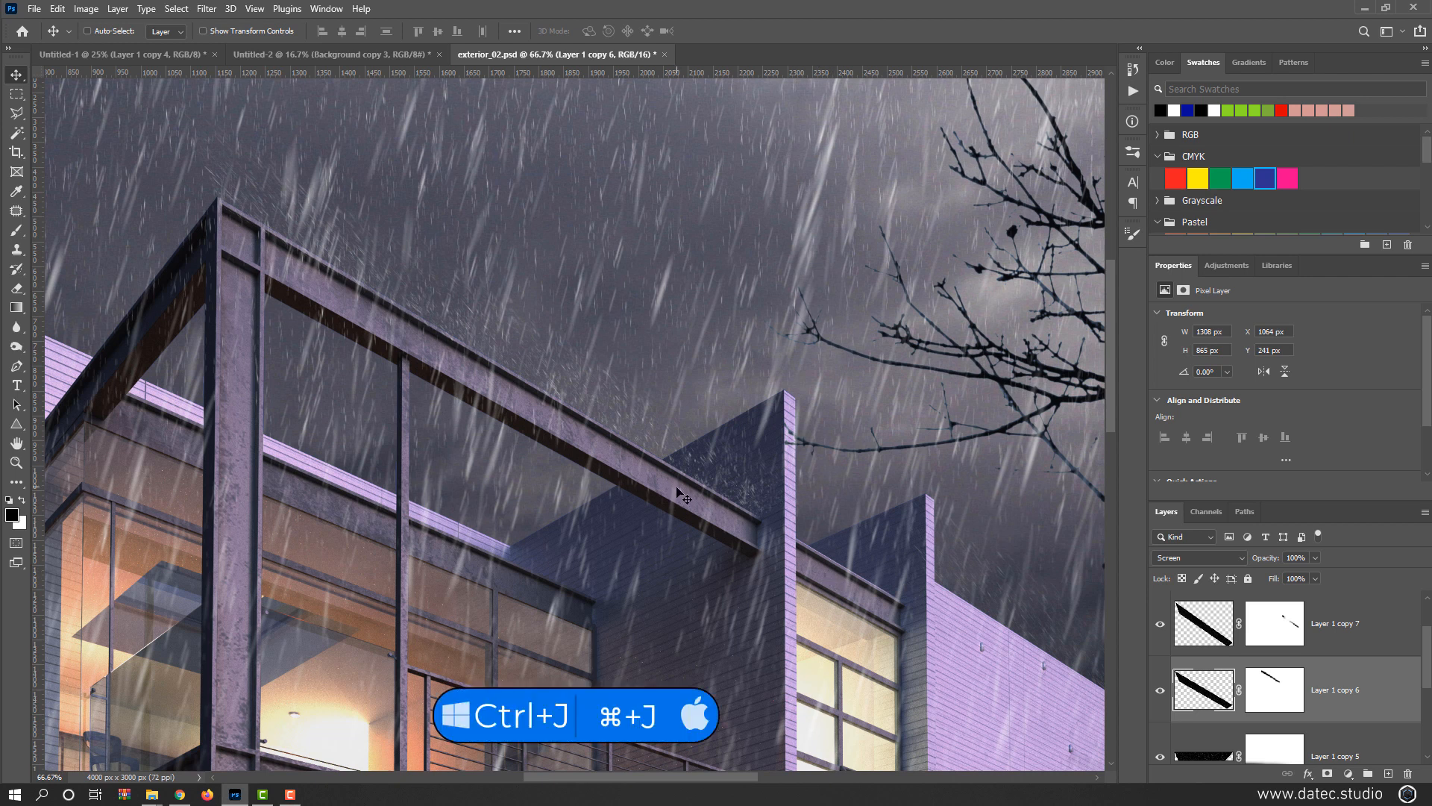
{"action": "key", "text": "ctrl"}
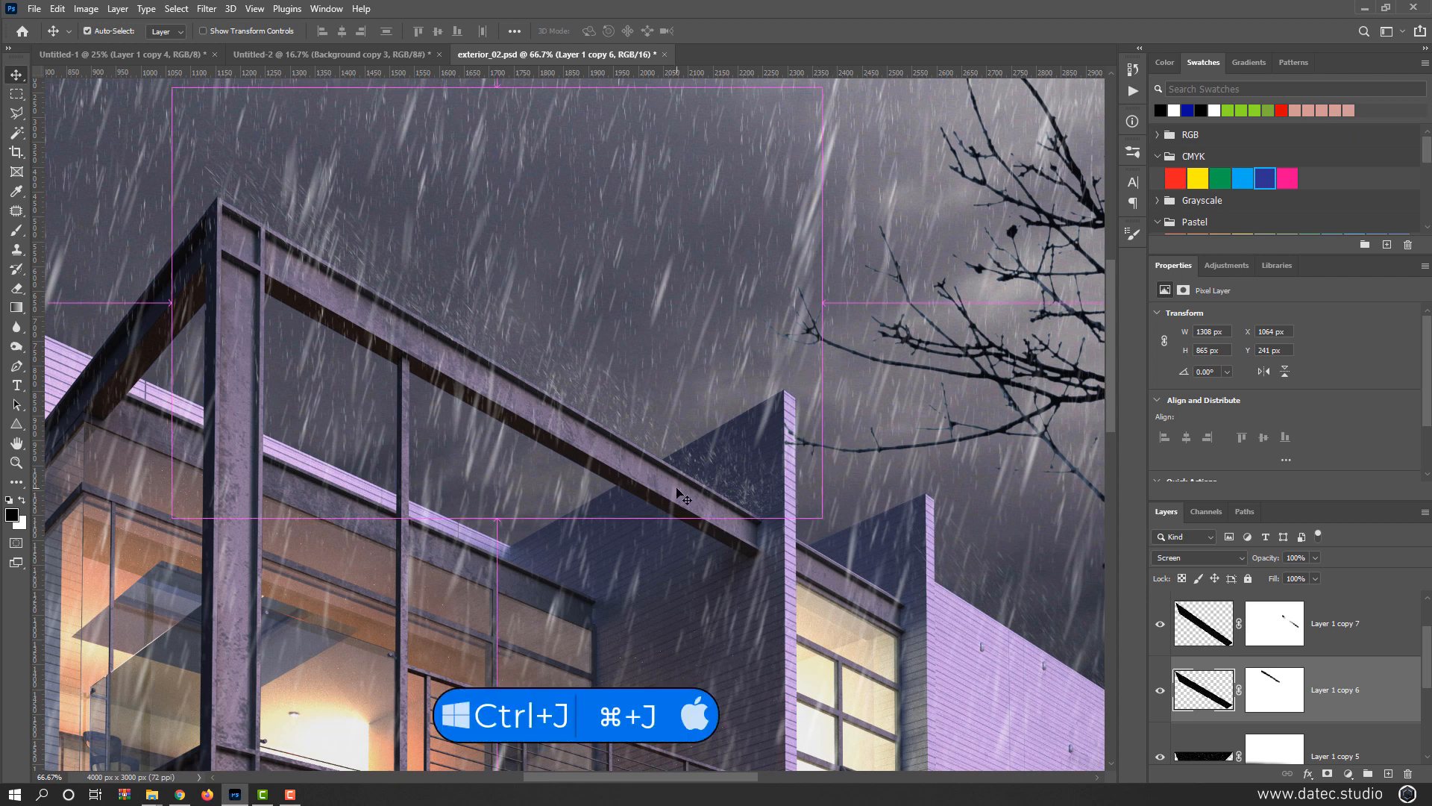
{"action": "key", "text": "ctrl+j"}
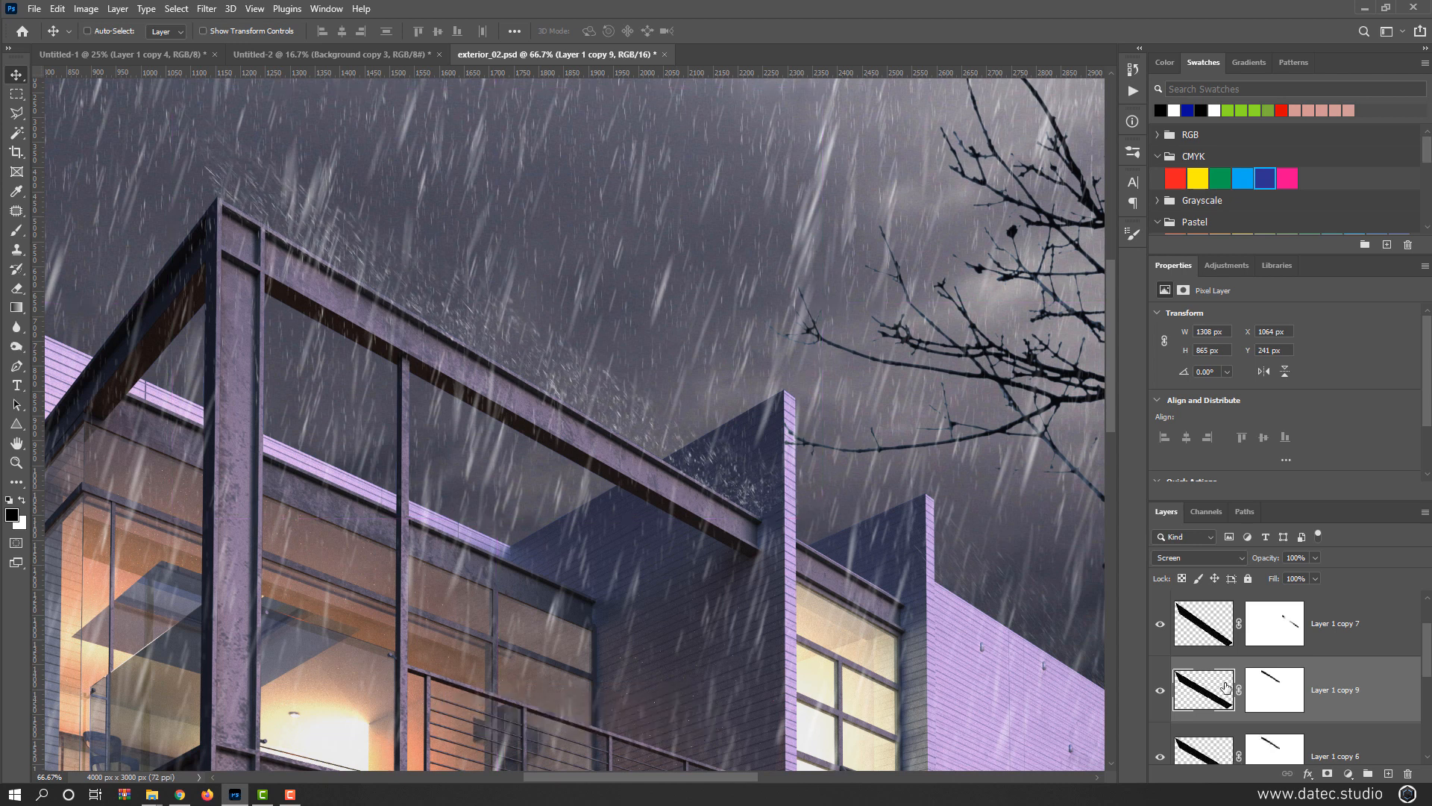
{"action": "left_click", "coordinate": [1161, 694]}
{"action": "left_click_drag", "start_coordinate": [1268, 562], "coordinate": [1253, 563]}
- Skew and stretch the duplicated splash strip along the roof beam to about 1360 × 823 px
{"action": "key", "text": "ctrl+t"}
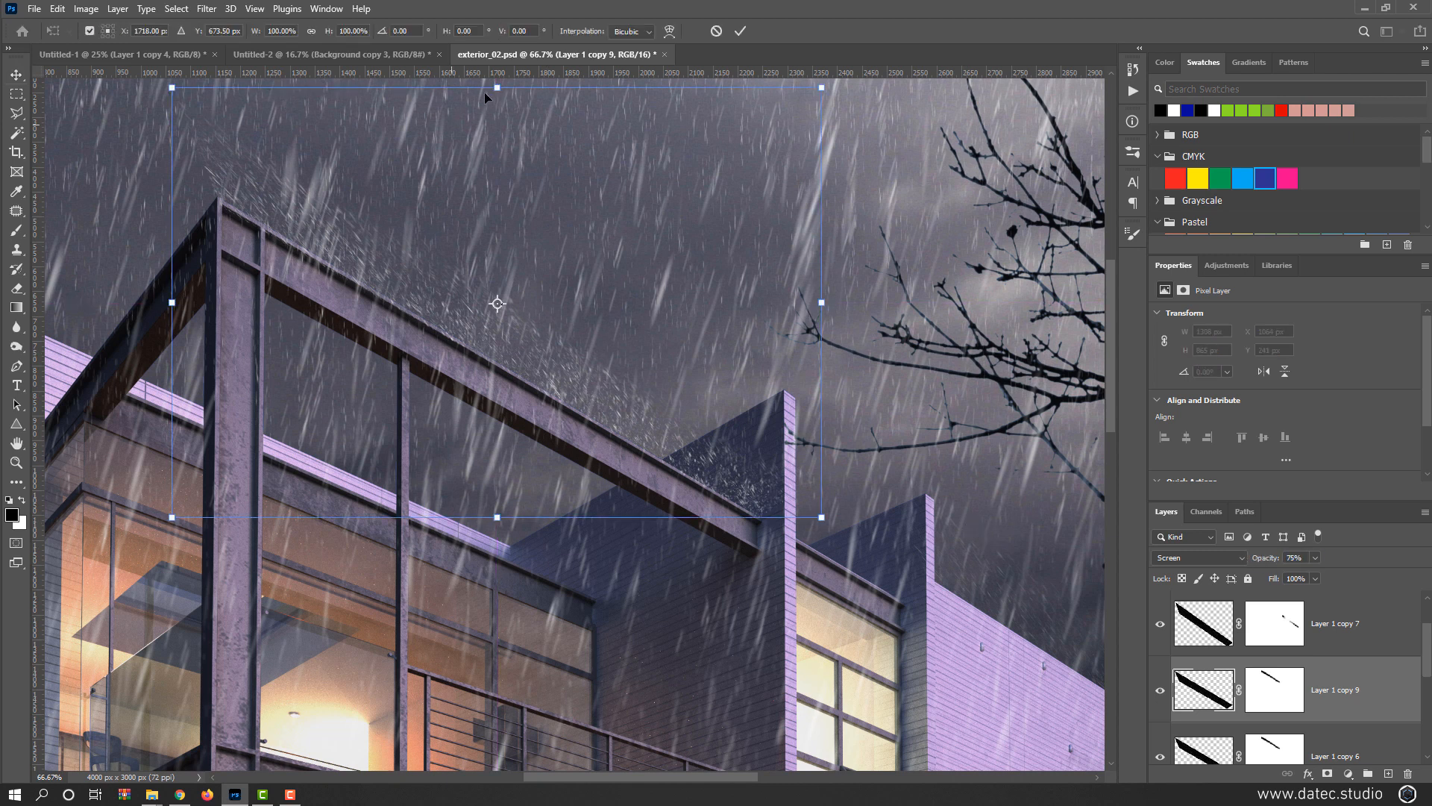
{"action": "left_click_drag", "start_coordinate": [497, 87], "coordinate": [478, 100]}
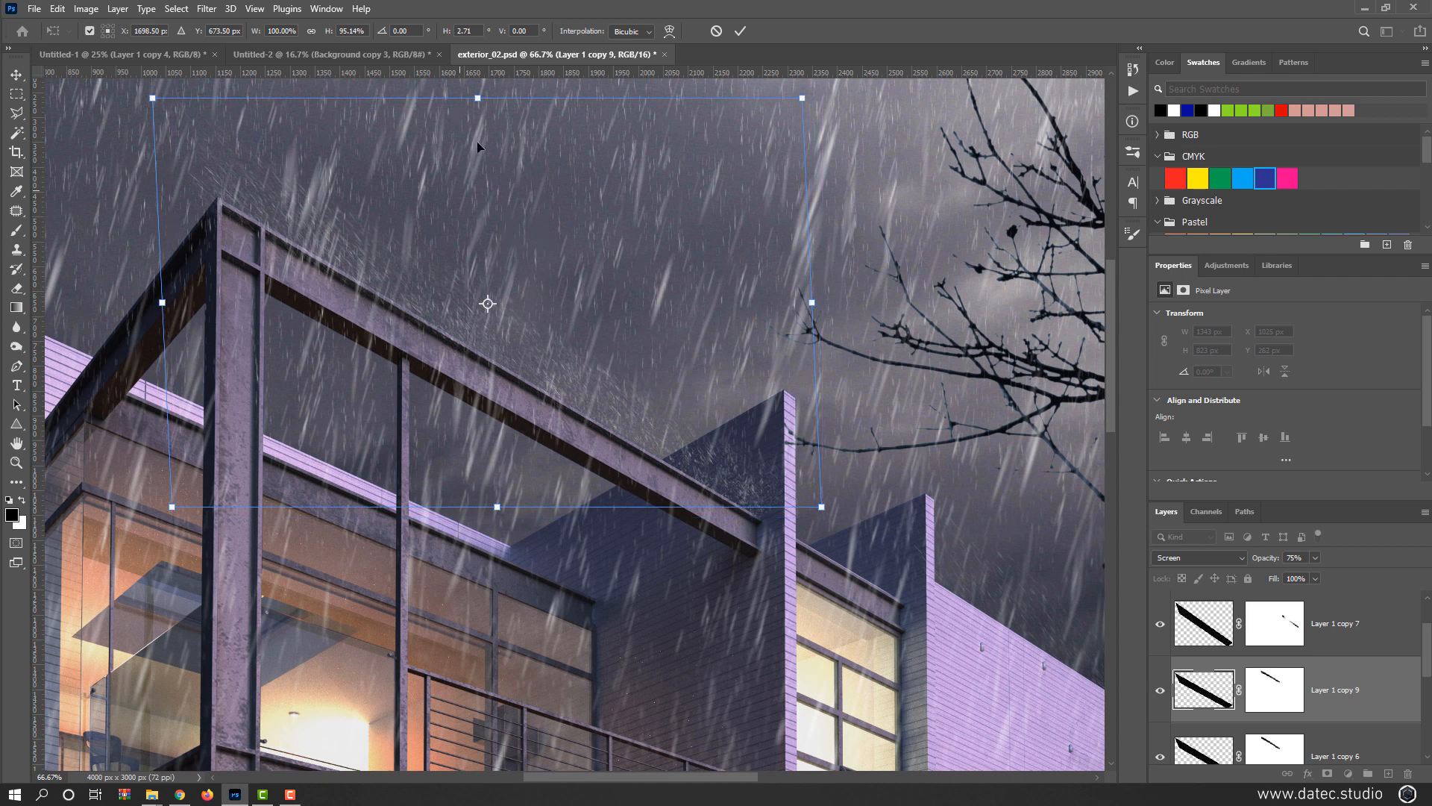
{"action": "left_click_drag", "start_coordinate": [801, 98], "coordinate": [898, 190]}
{"action": "left_click_drag", "start_coordinate": [561, 311], "coordinate": [558, 296]}
{"action": "key", "text": "Return"}
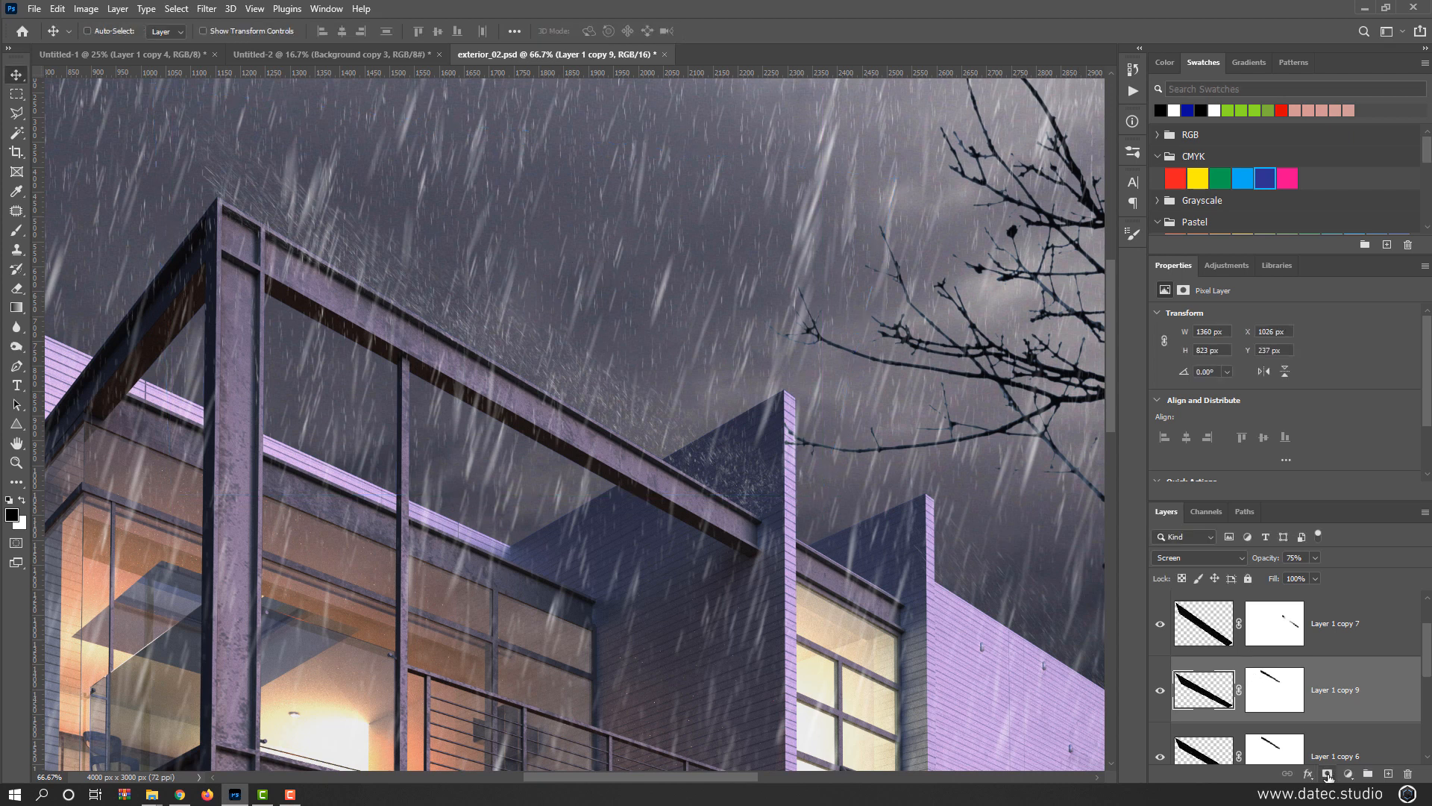
{"action": "key", "text": "b"}
{"action": "left_click", "coordinate": [205, 174]}
{"action": "mouse_move", "coordinate": [425, 202]}
{"action": "left_mouse_down"}
{"action": "mouse_move", "coordinate": [742, 281]}
{"action": "mouse_move", "coordinate": [735, 320]}
{"action": "mouse_move", "coordinate": [448, 198]}
{"action": "left_mouse_up"}
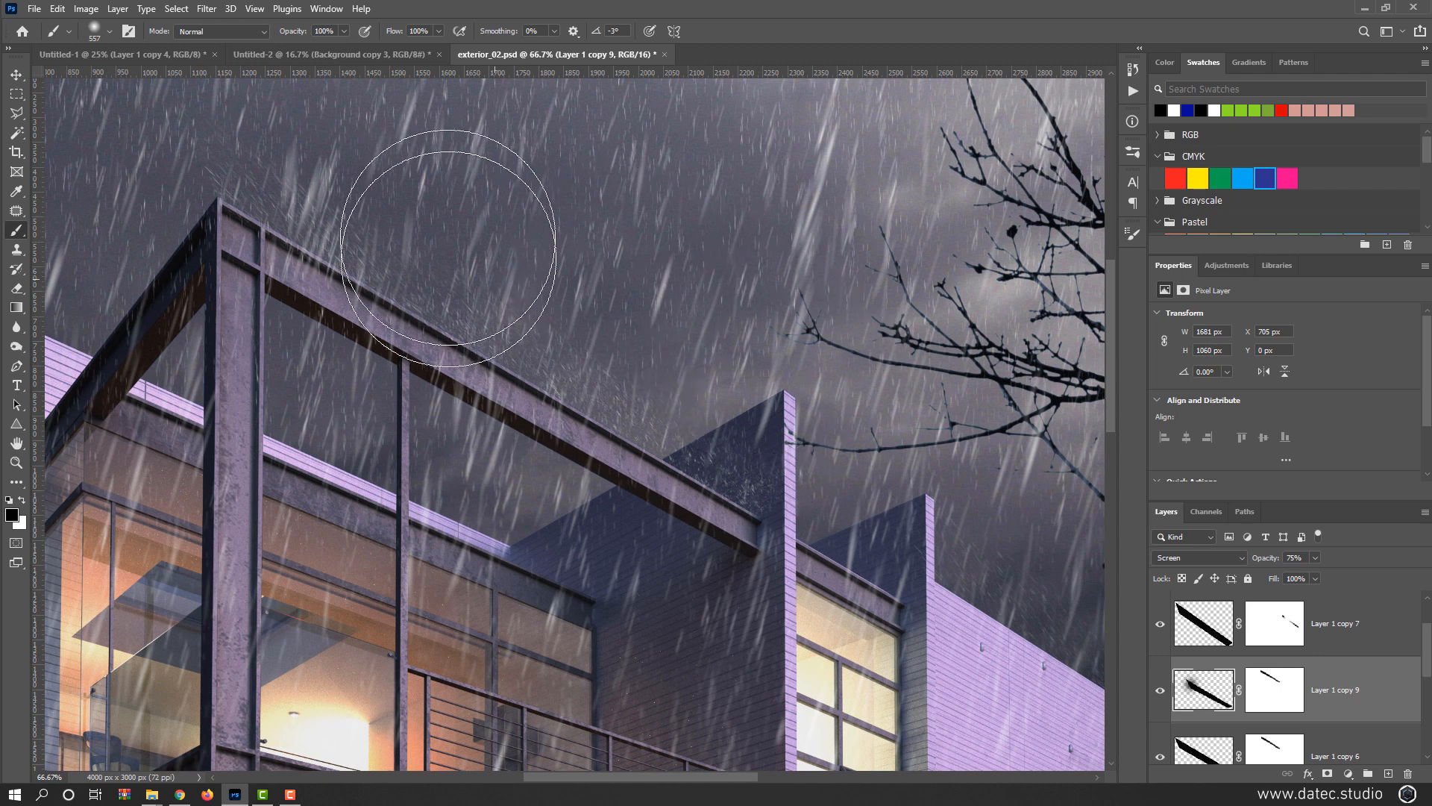
{"action": "left_click", "coordinate": [1162, 690]}
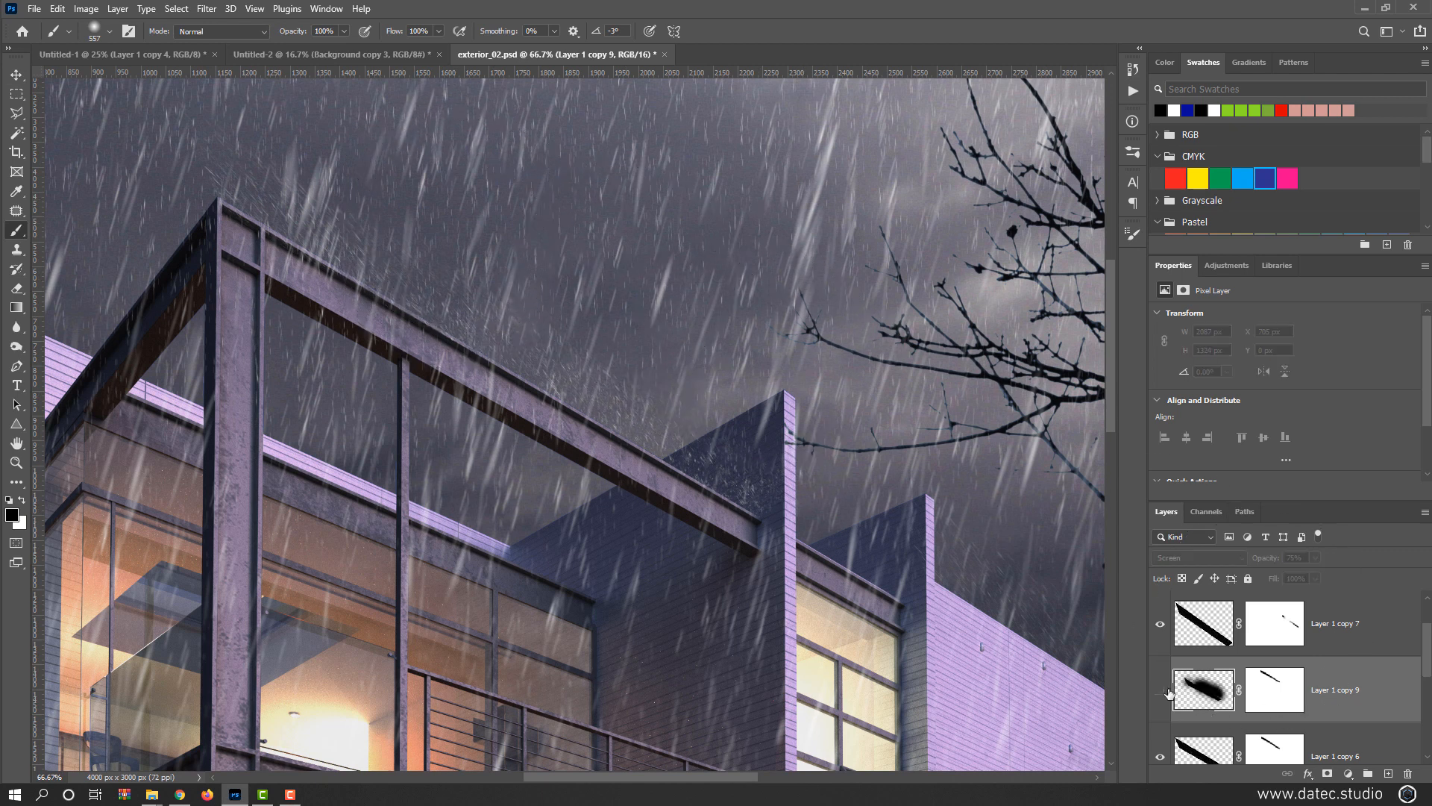
{"action": "left_click", "coordinate": [1161, 690]}
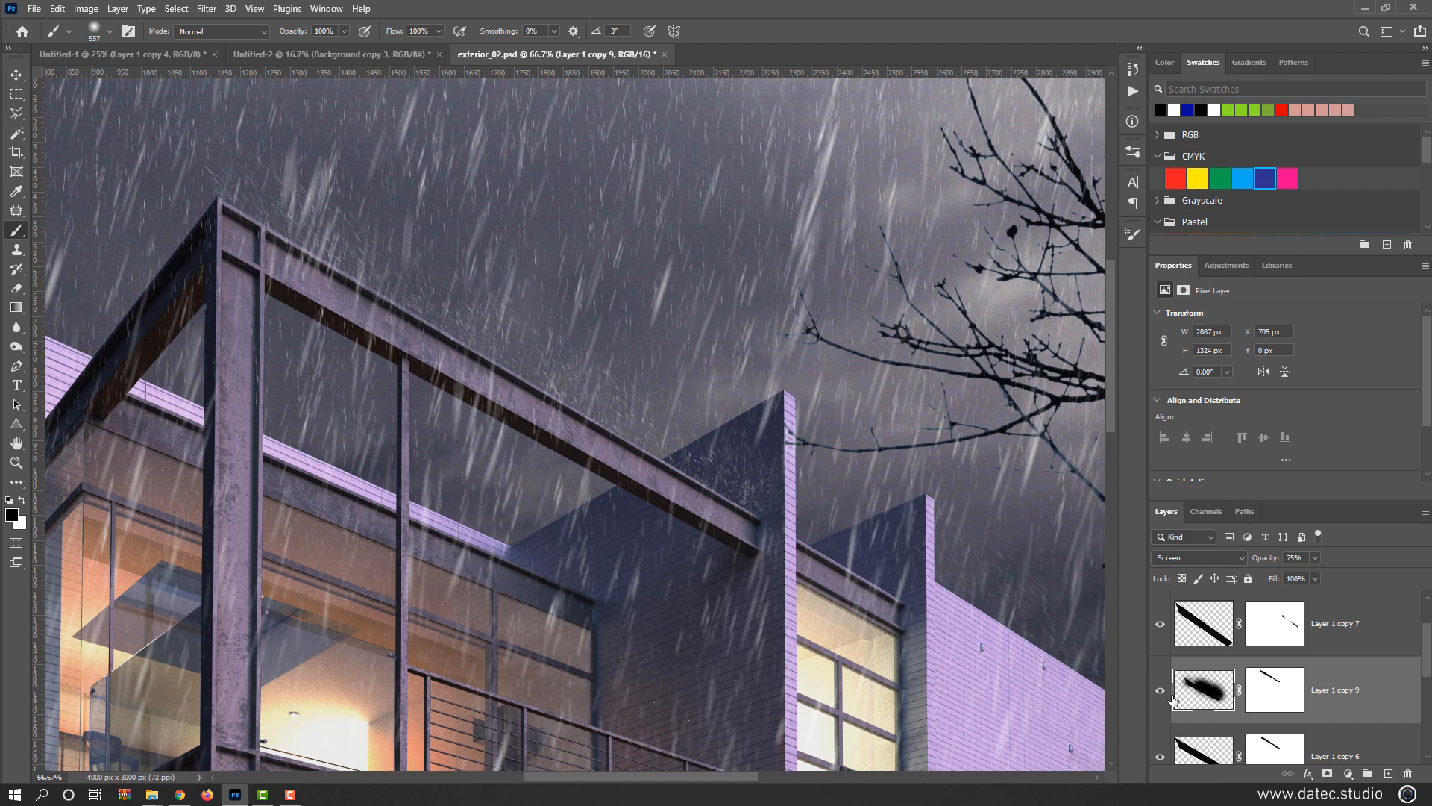
{"action": "key", "text": "ctrl+z"}
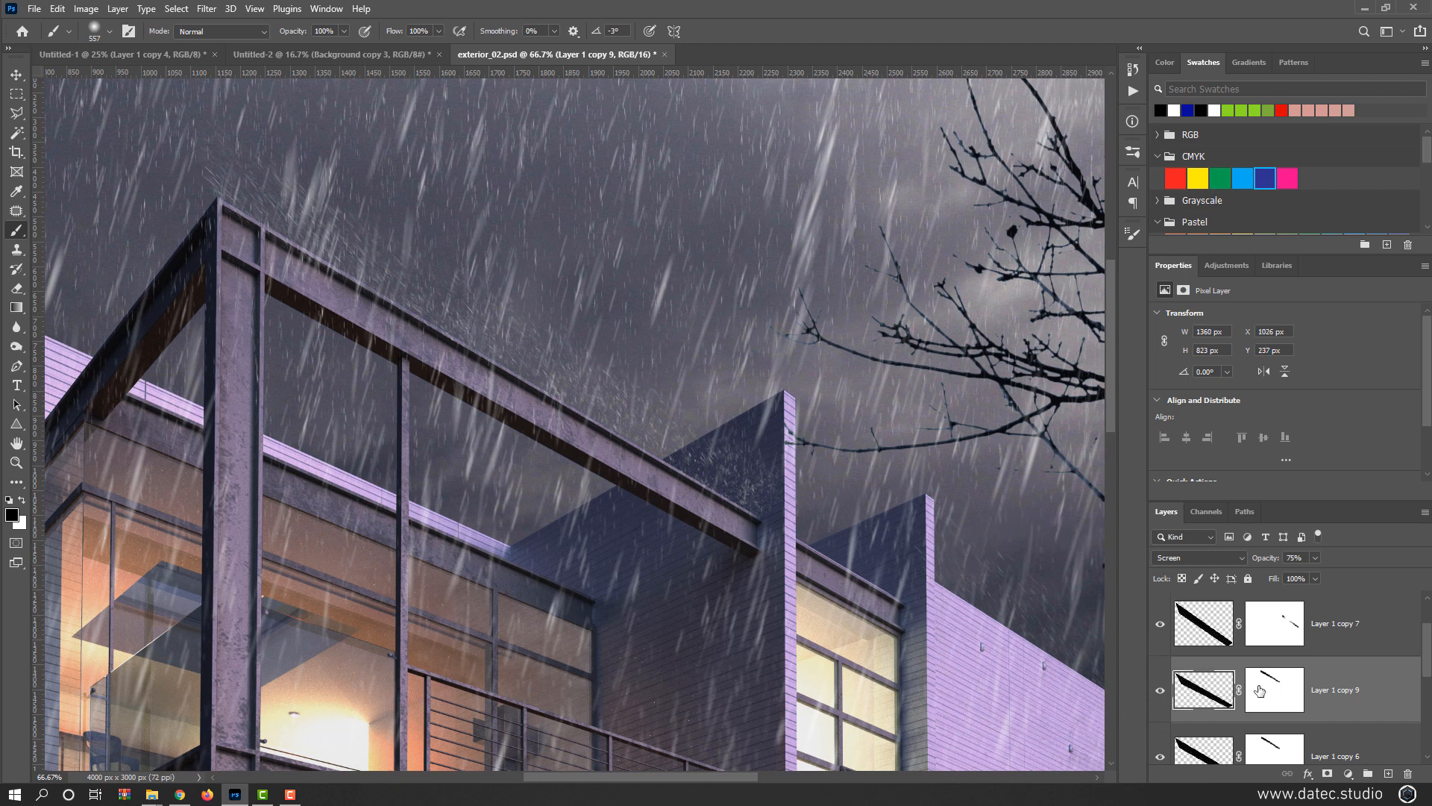
- Paint black on Layer 1 copy 9's mask with a large soft brush to fade the splashes above the roof beam
{"action": "left_click", "coordinate": [1268, 695]}
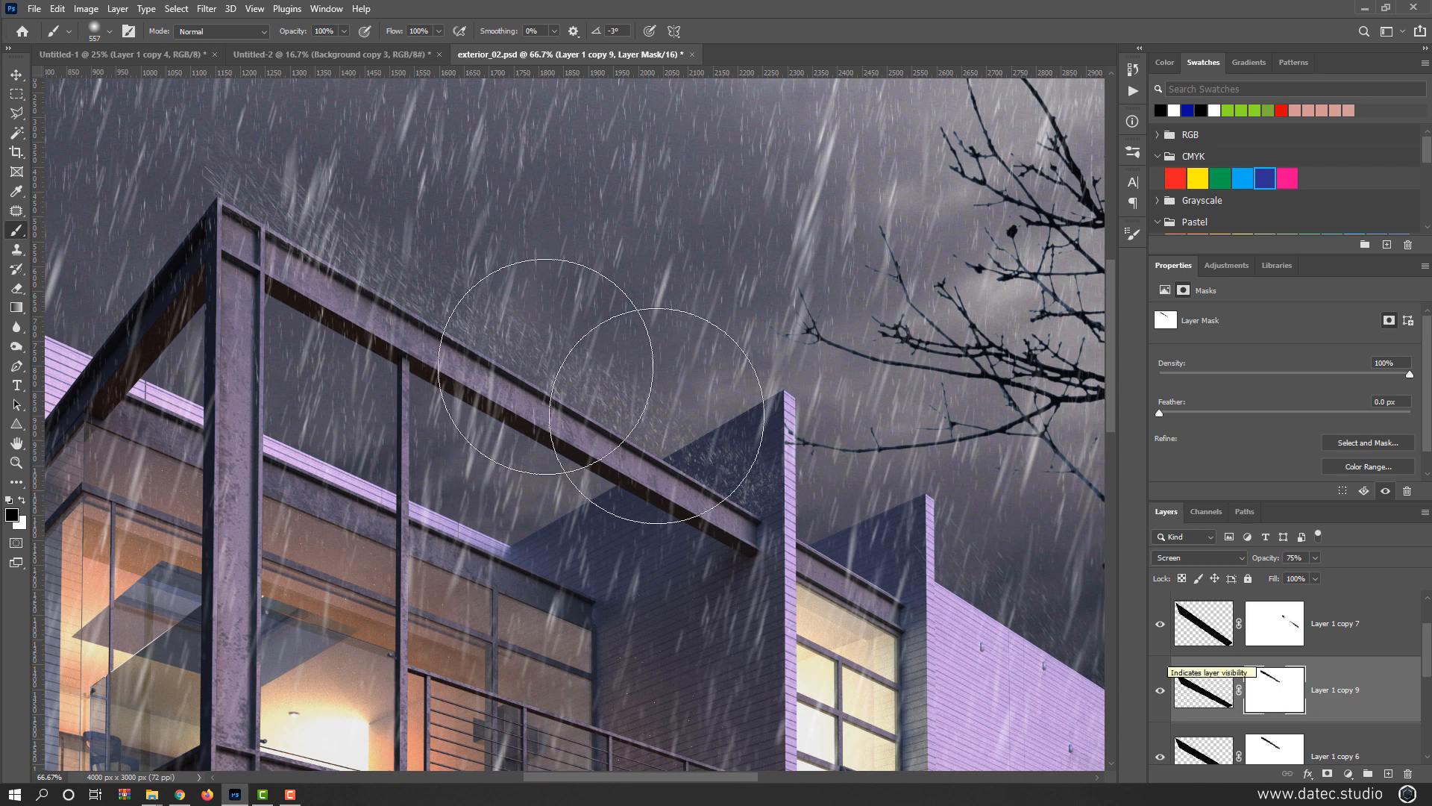
{"action": "left_click_drag", "start_coordinate": [256, 139], "coordinate": [410, 186]}
{"action": "mouse_move", "coordinate": [621, 258]}
{"action": "left_mouse_down"}
{"action": "mouse_move", "coordinate": [768, 351]}
{"action": "mouse_move", "coordinate": [575, 313]}
{"action": "mouse_move", "coordinate": [400, 239]}
{"action": "mouse_move", "coordinate": [358, 238]}
{"action": "left_mouse_up"}
{"action": "key", "text": "v"}
{"action": "key", "text": "ctrl+minus"}
{"action": "key", "text": "ctrl+minus"}
{"action": "key", "text": "ctrl+minus"}
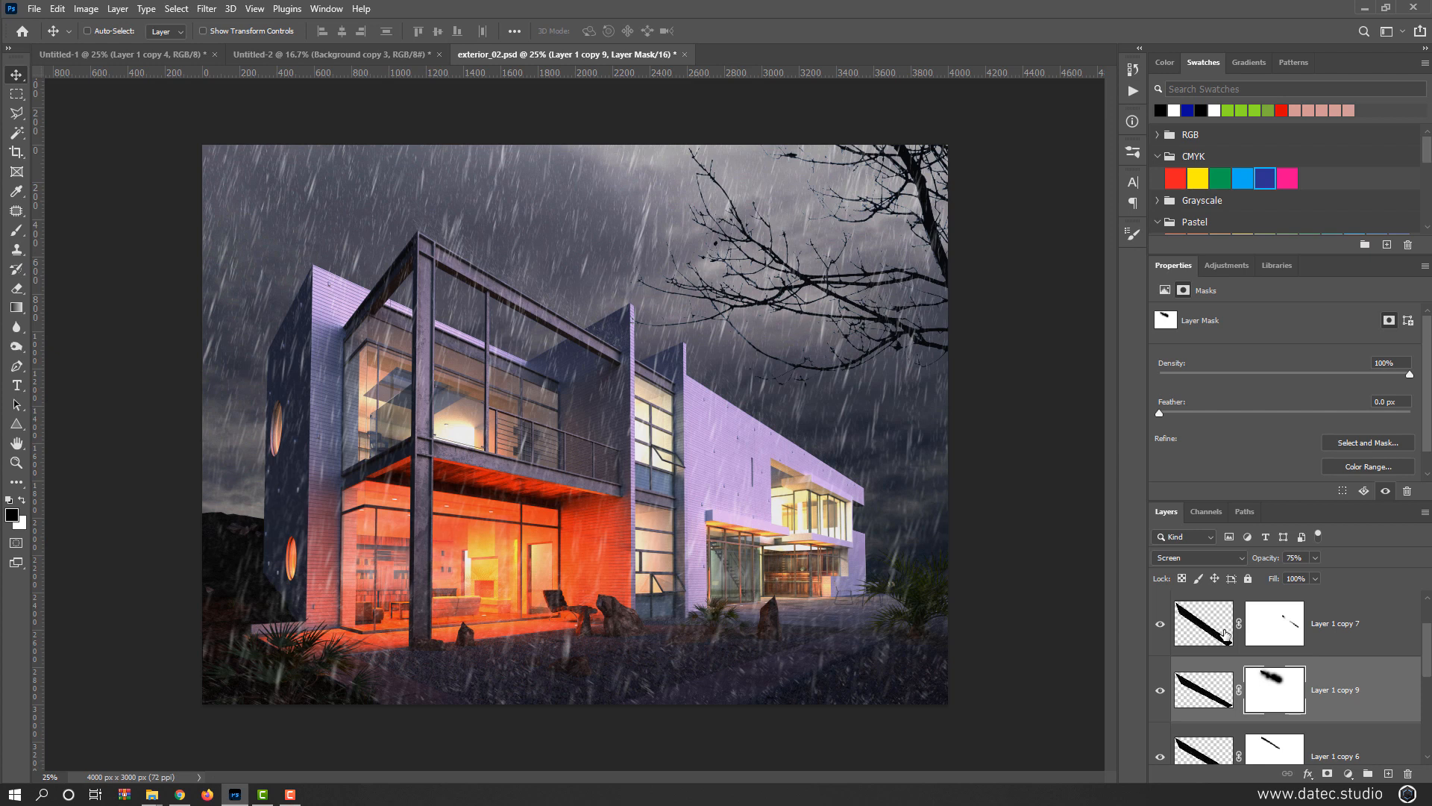
- Group all the rain layers from Layer 1 copy 8 down to Layer 1 copy 4 and name the group Rain
{"action": "scroll", "coordinate": [1224, 634], "scroll_direction": "up", "scroll_amount": 1}
{"action": "left_click", "coordinate": [1211, 627]}
{"action": "scroll", "coordinate": [1215, 641], "scroll_direction": "down", "scroll_amount": 4}
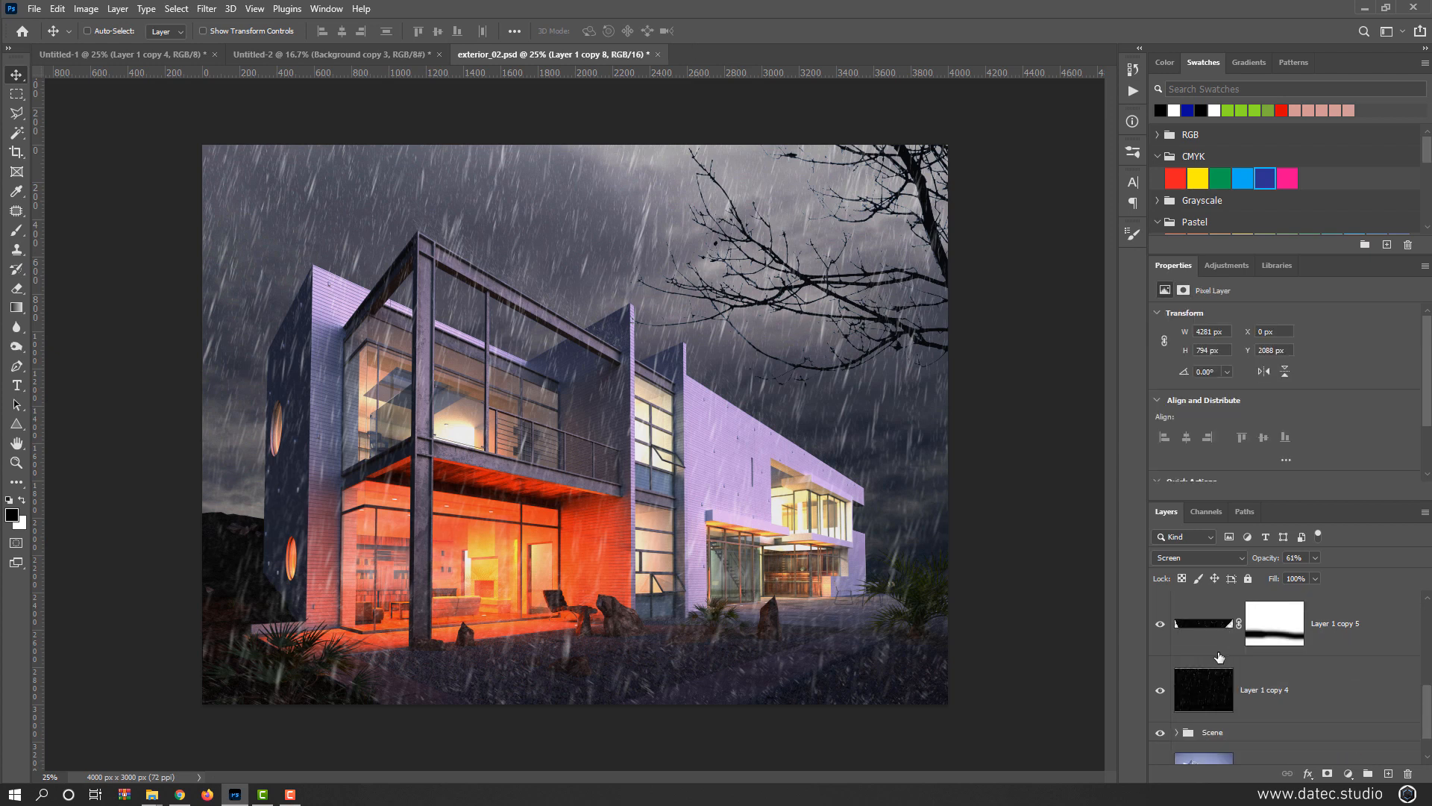
{"action": "left_click", "coordinate": [1212, 693], "text": "shift"}
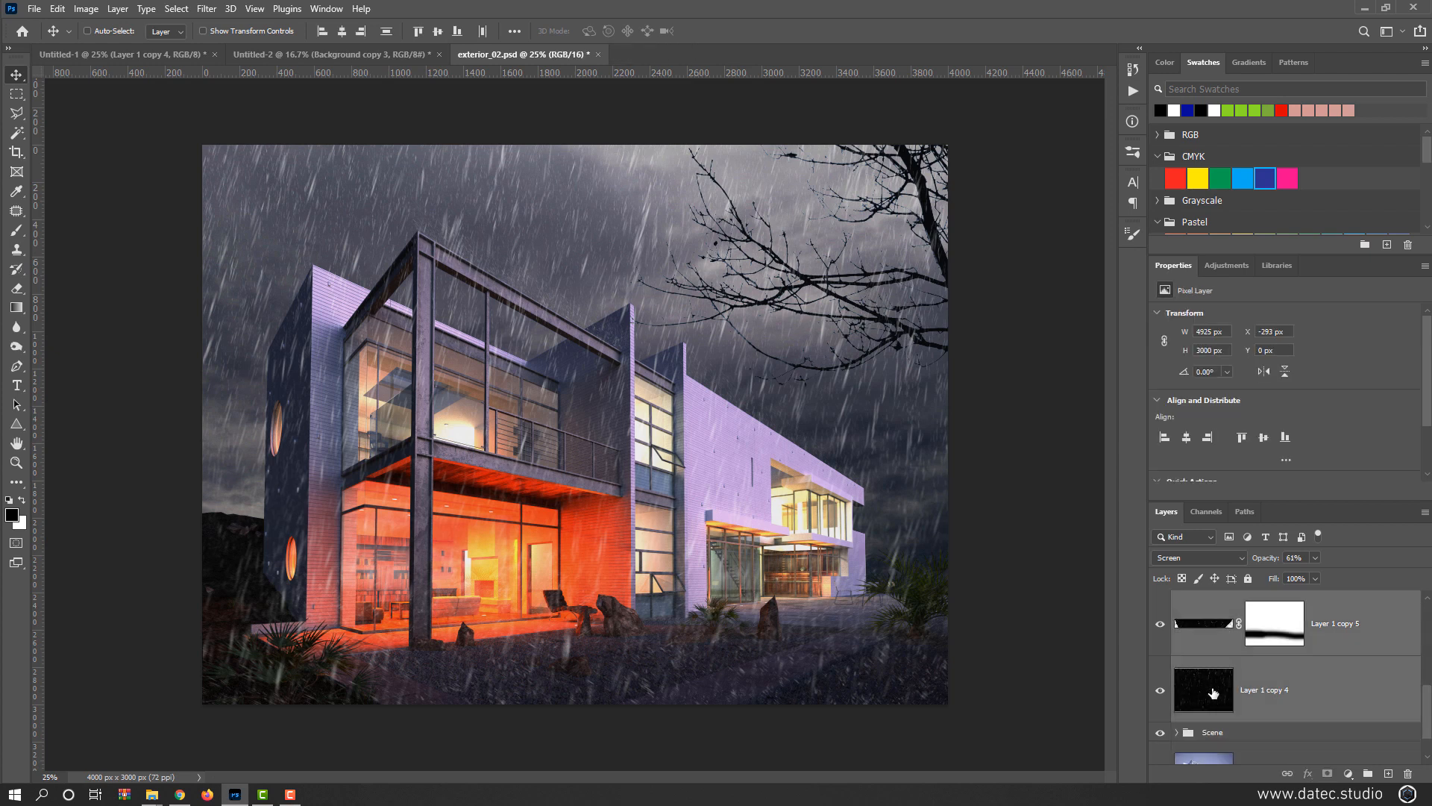
{"action": "key", "text": "ctrl+g"}
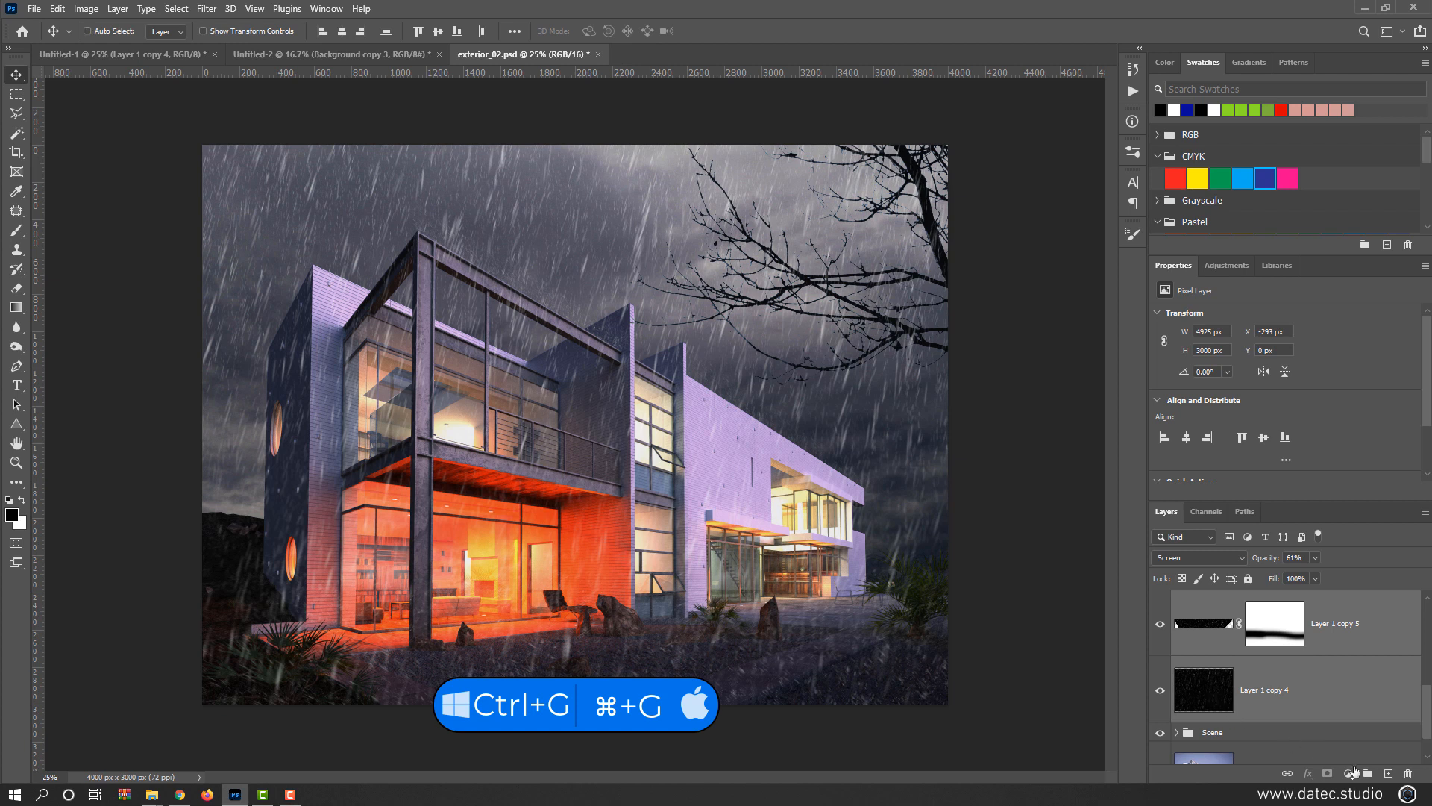
{"action": "left_click", "coordinate": [1368, 774]}
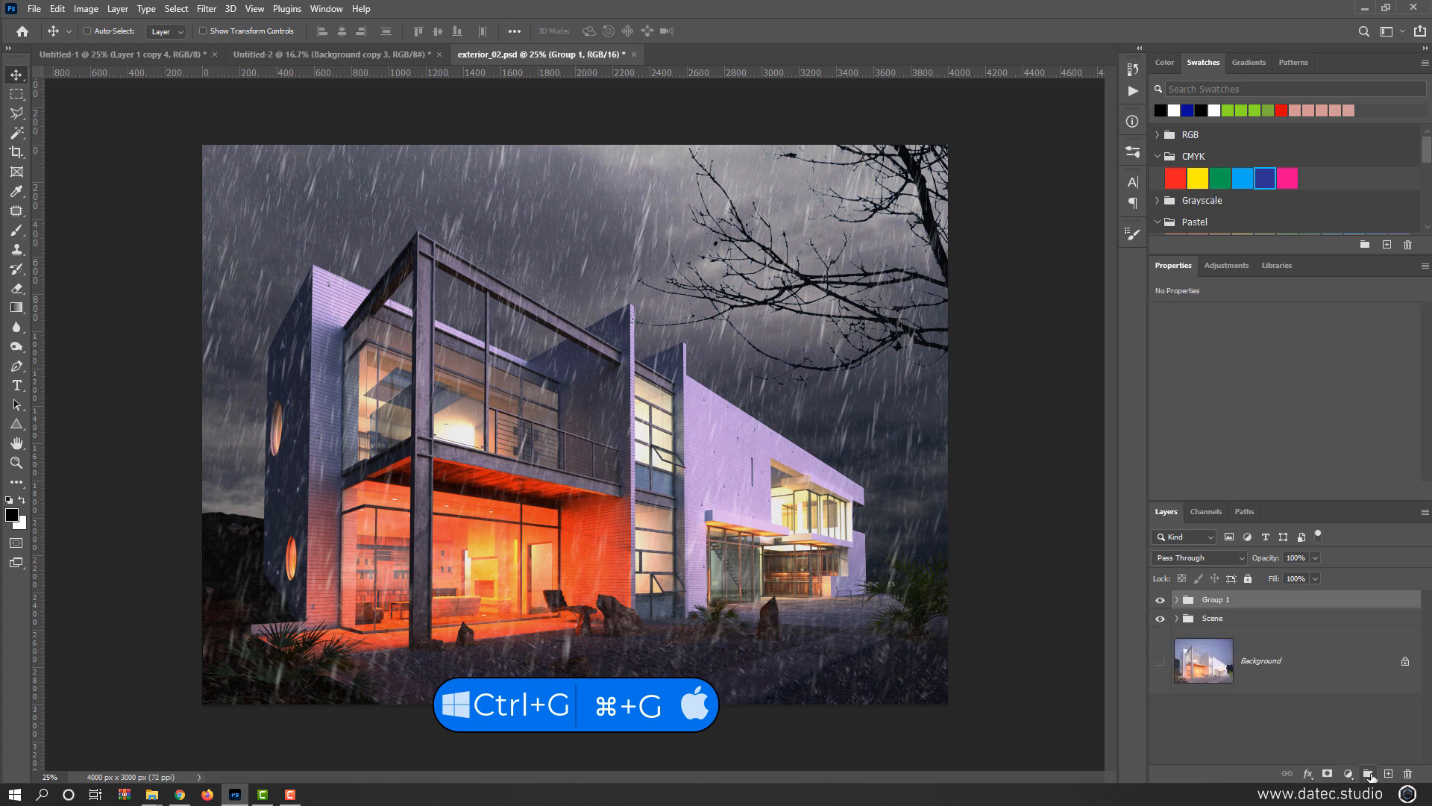
{"action": "double_click", "coordinate": [1216, 599]}
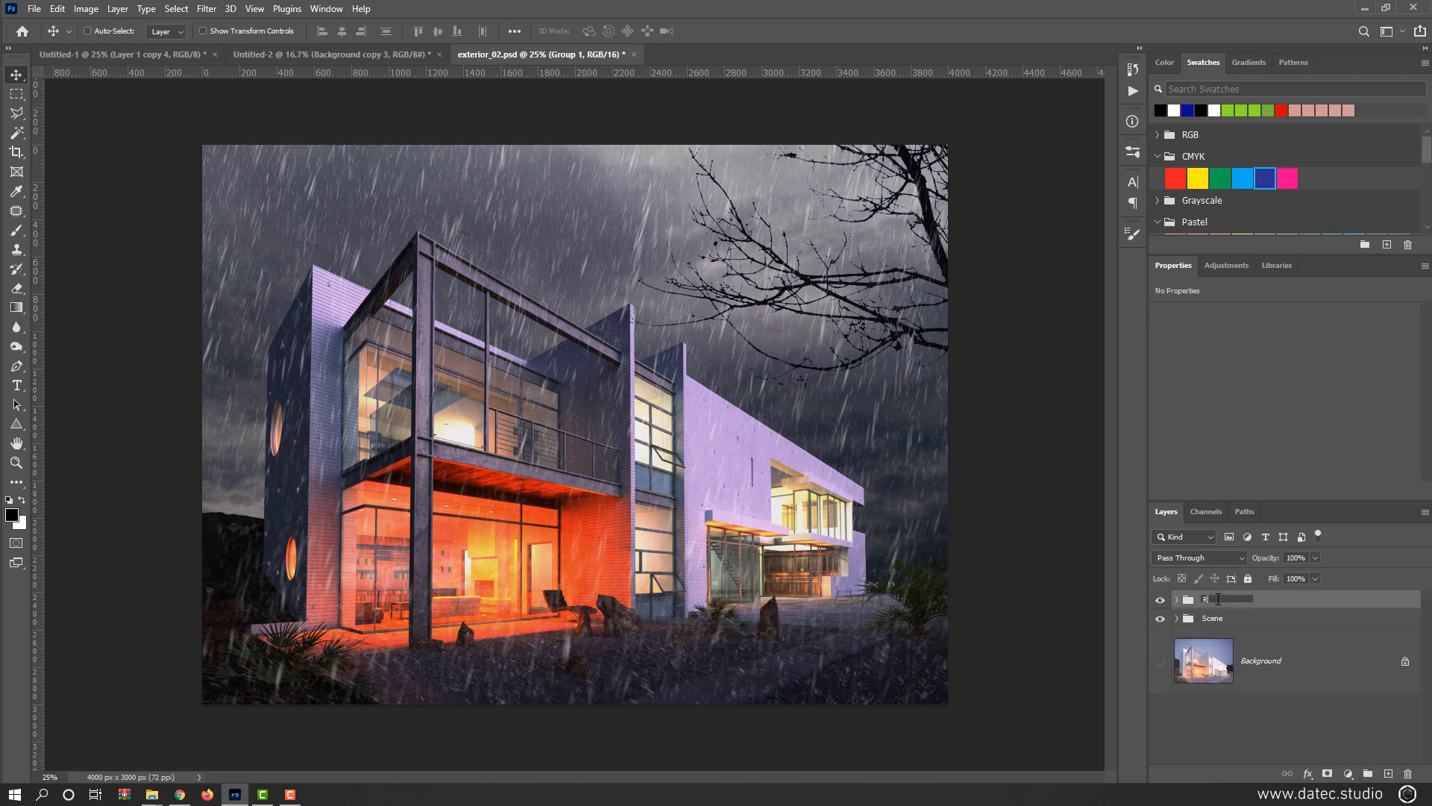
{"action": "key", "text": "Return"}
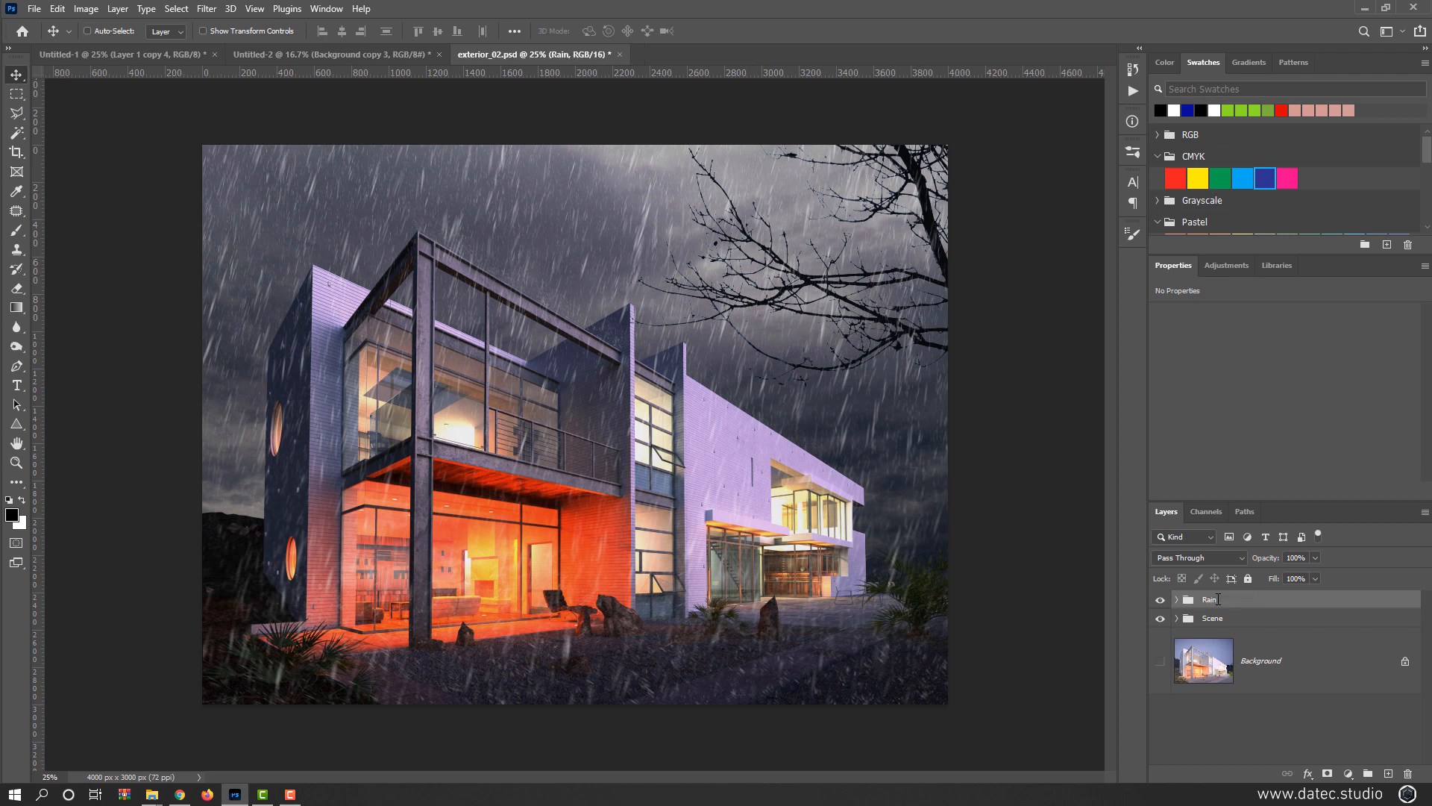
- Compare the image with and without the Rain group, leaving the group visible
{"action": "left_click", "coordinate": [1160, 601]}
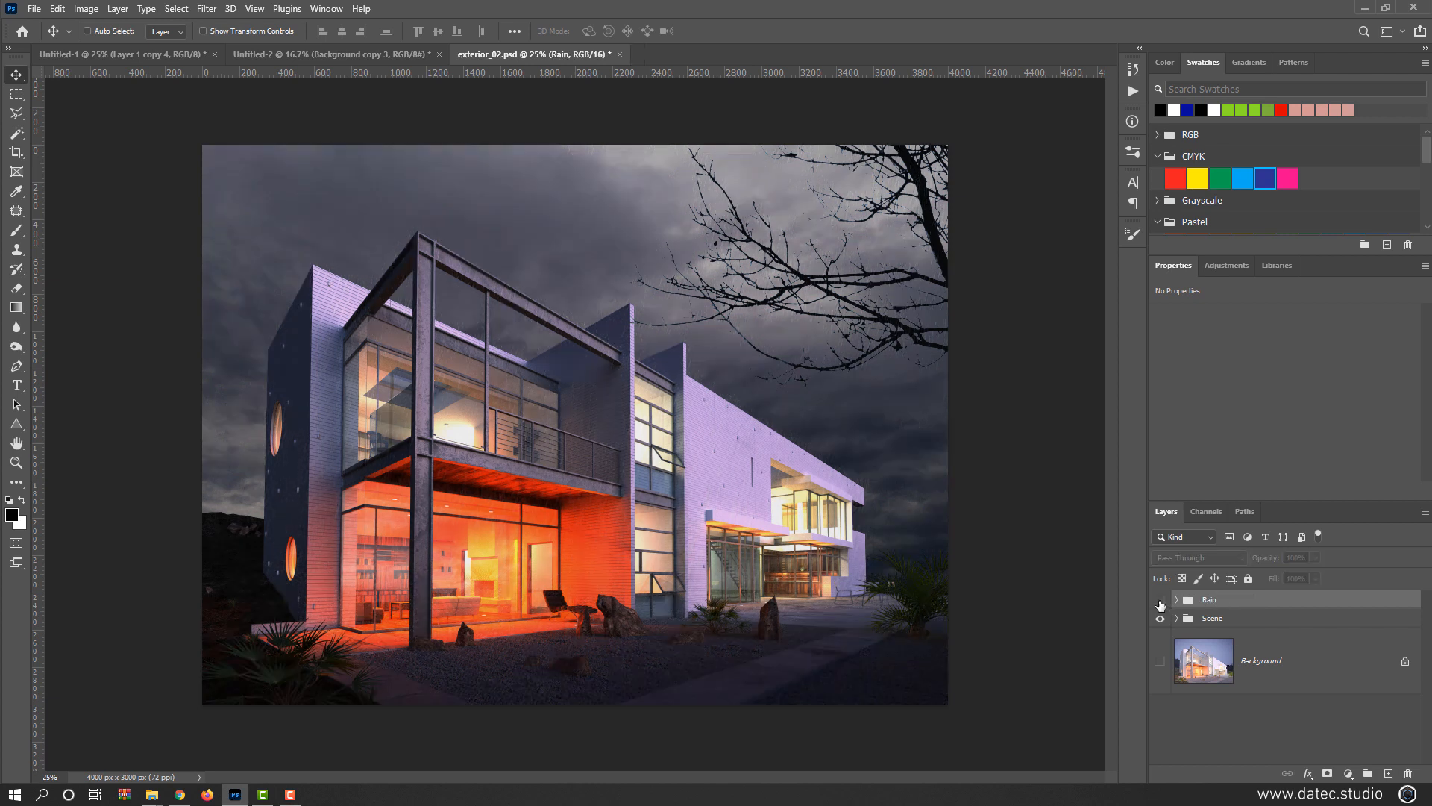
{"action": "left_click", "coordinate": [1160, 600]}
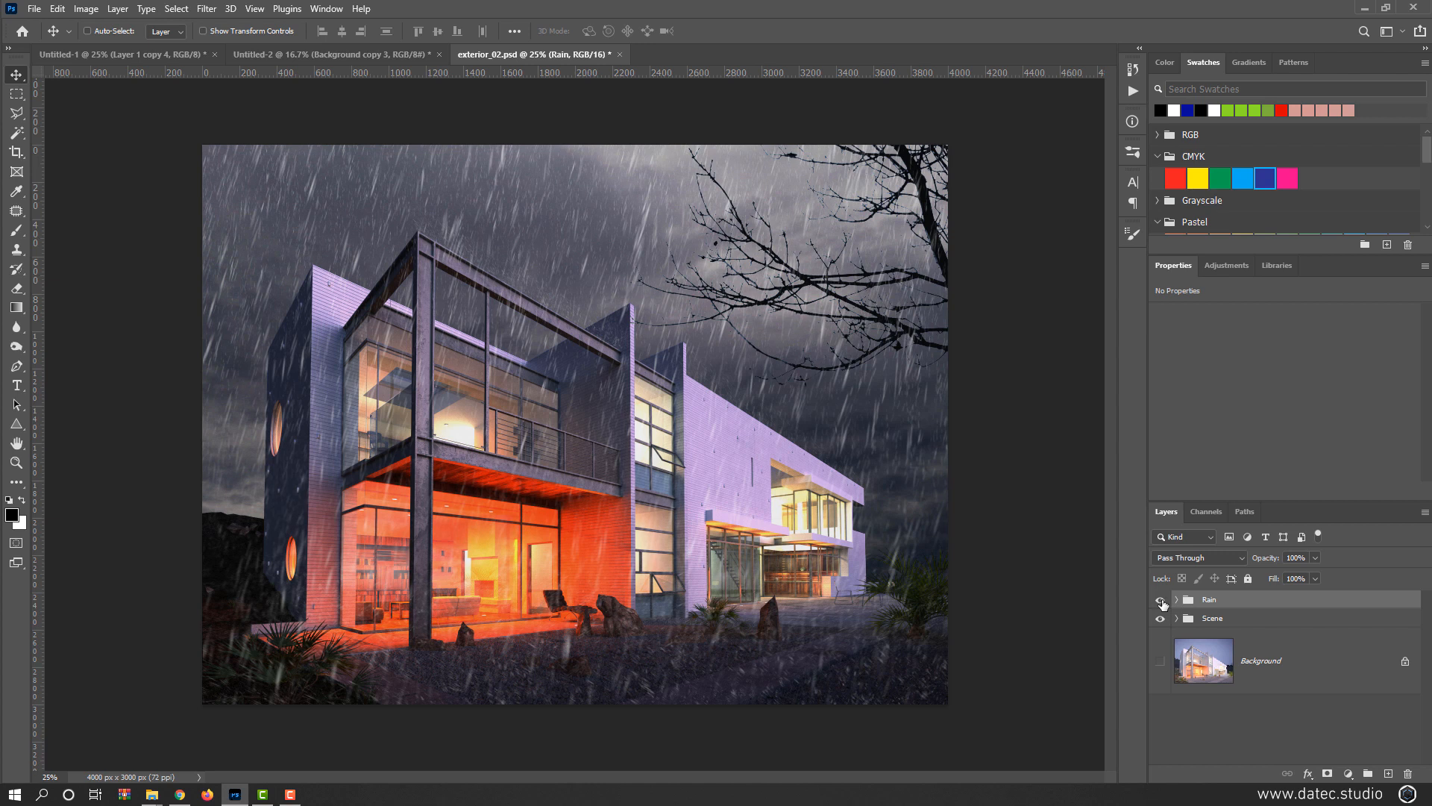